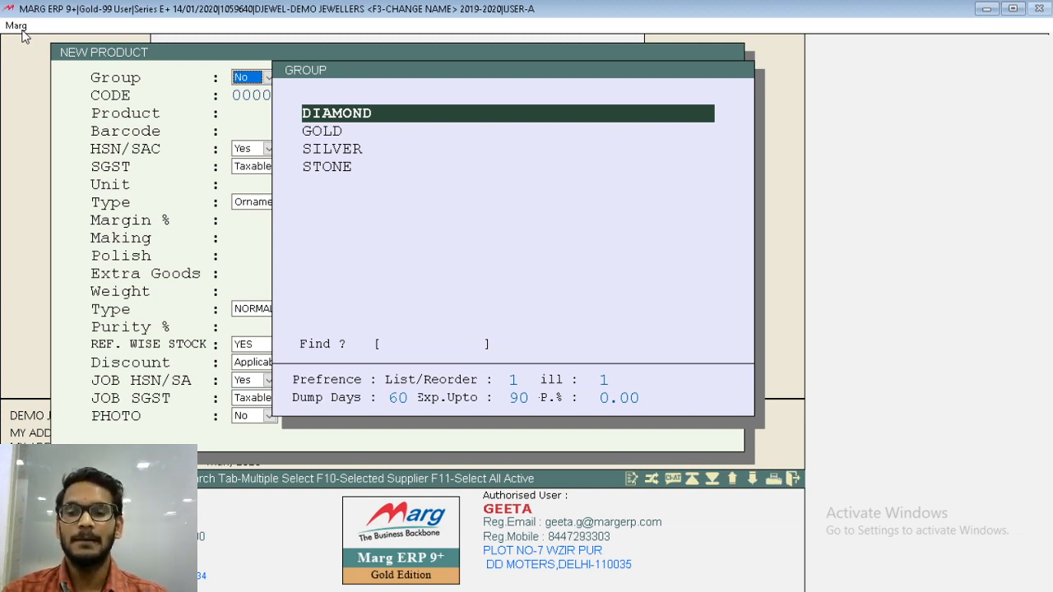
Create a new product group named GOLD 22 KT, keeping its remaining settings at their defaults.
key(F2)
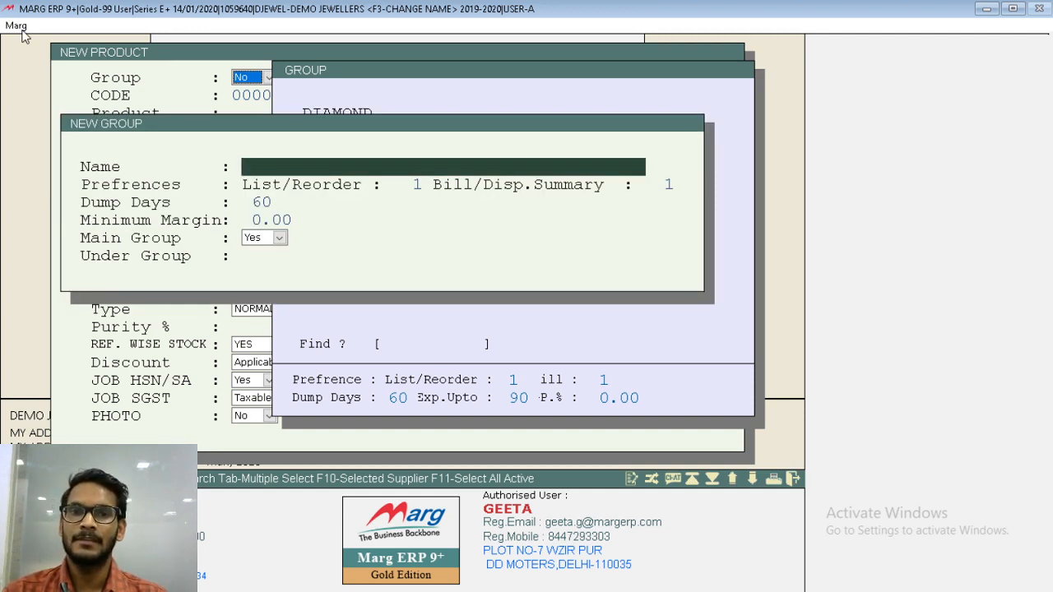
text(GOLD)
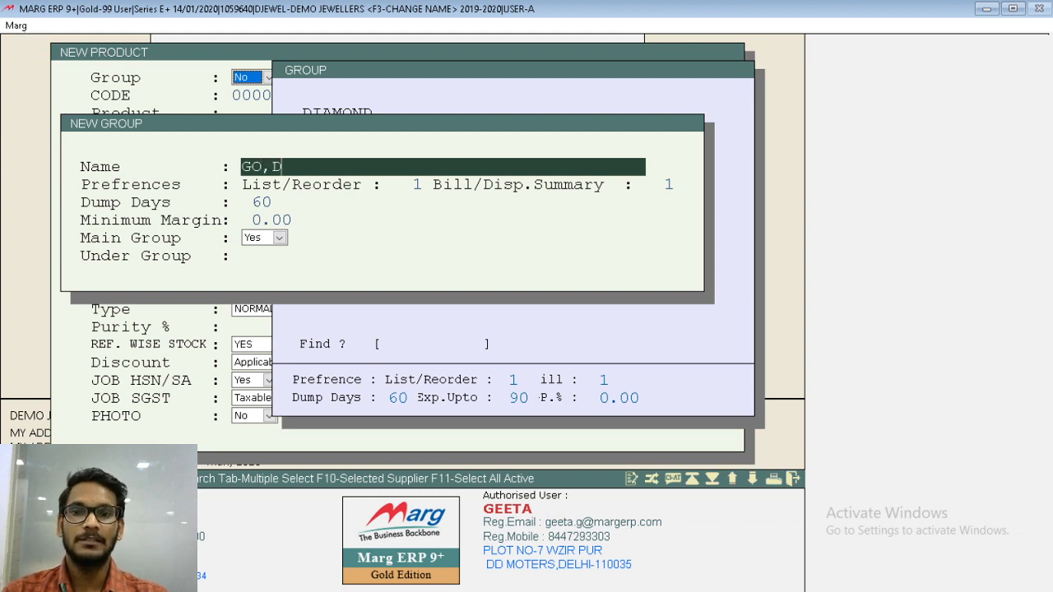
key(BackSpace)
key(BackSpace)
text(LD)
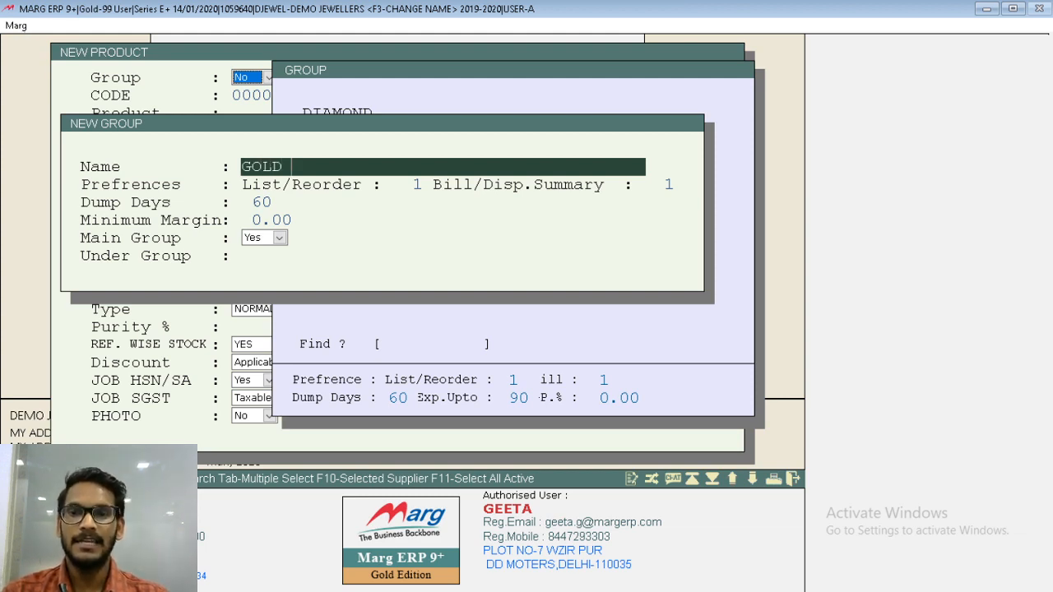
text( 22)
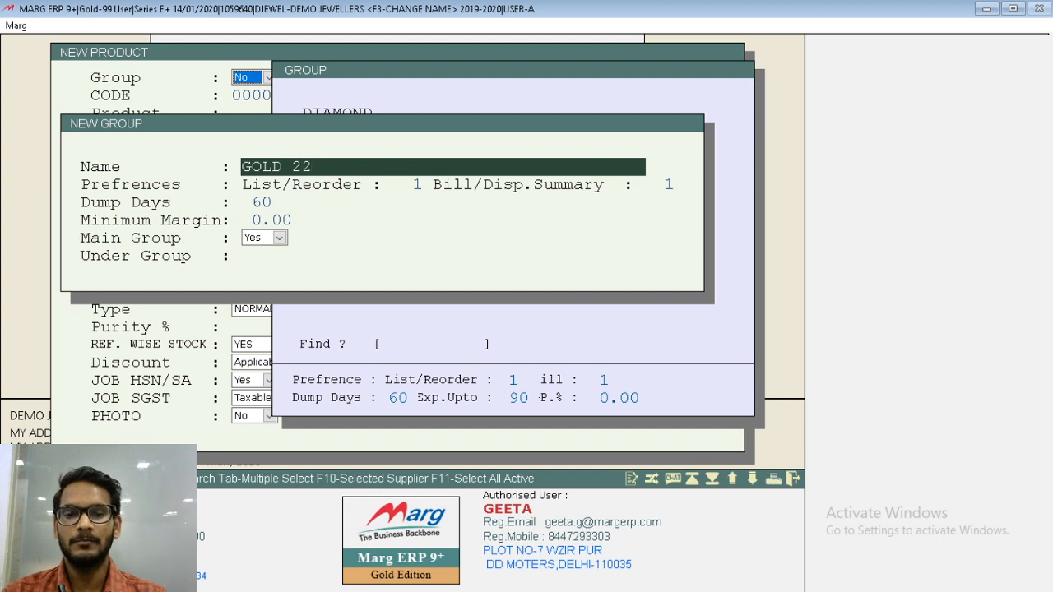
text( KT)
key(Return)
key(Return)
key(Return)
key(Page_Down)
key(Return)
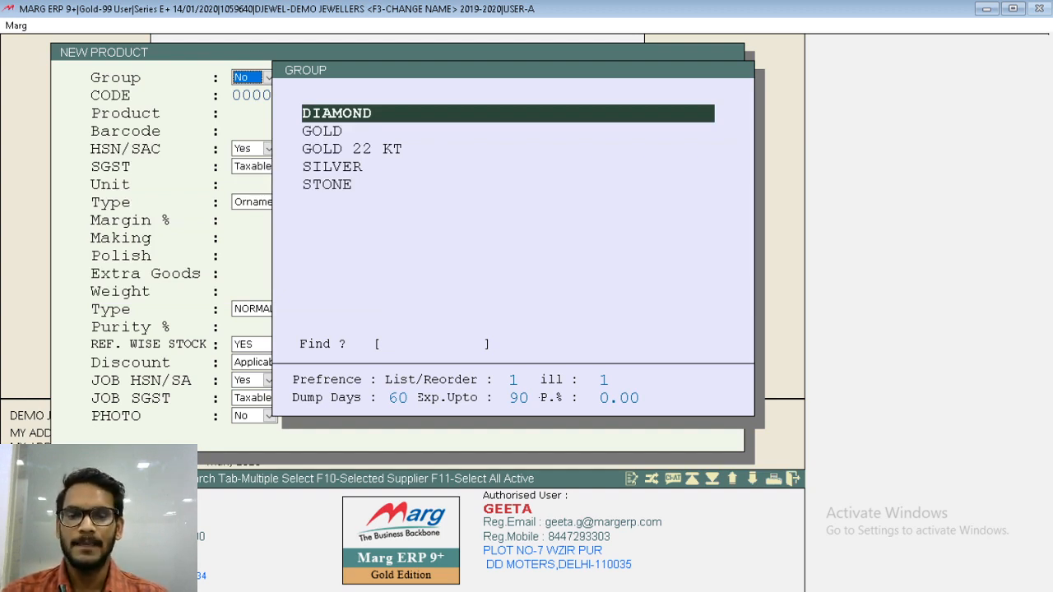
Assign the new product to the GOLD group, name it GENTS RING and leave its barcode empty.
key(Down)
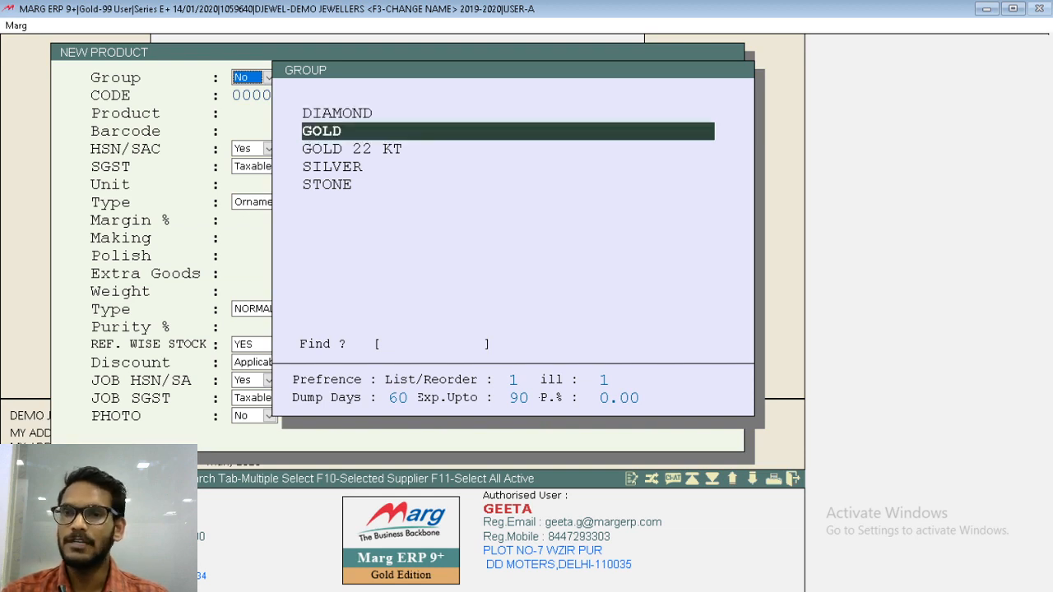
key(Return)
key(Return)
key(Return)
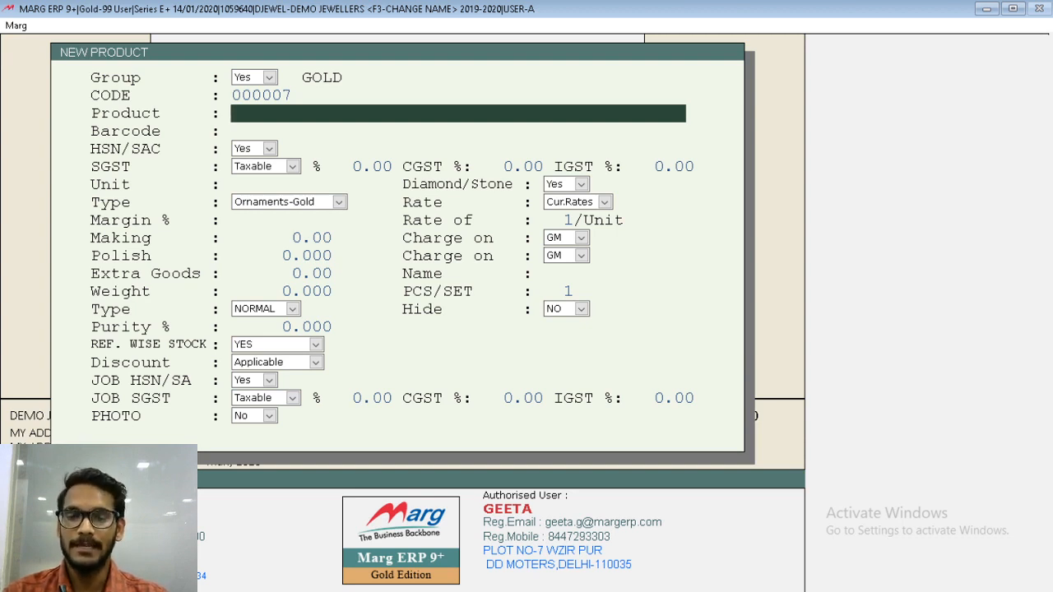
text(GE)
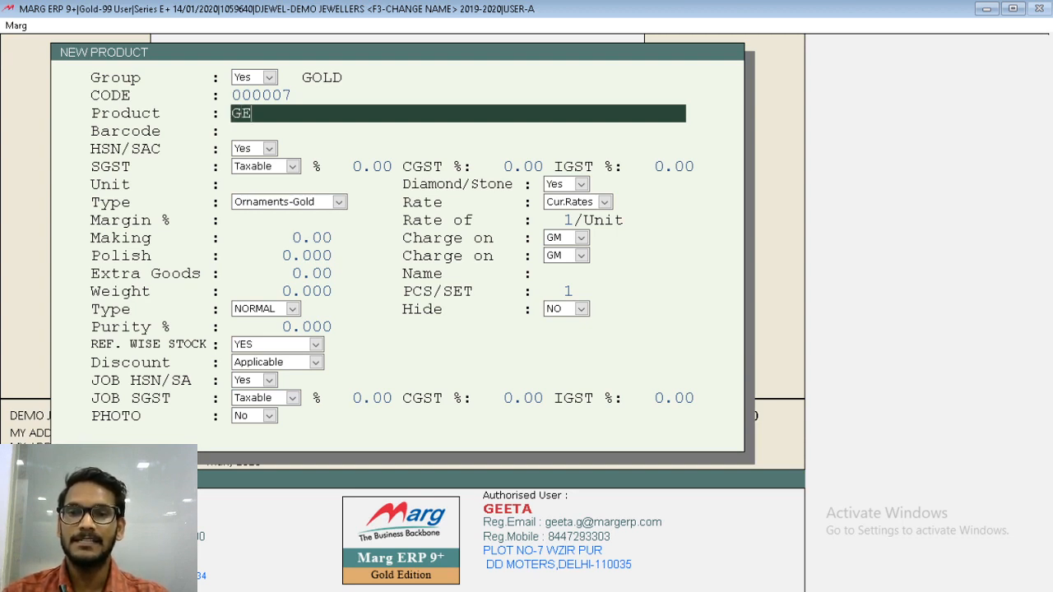
text(NTS RING)
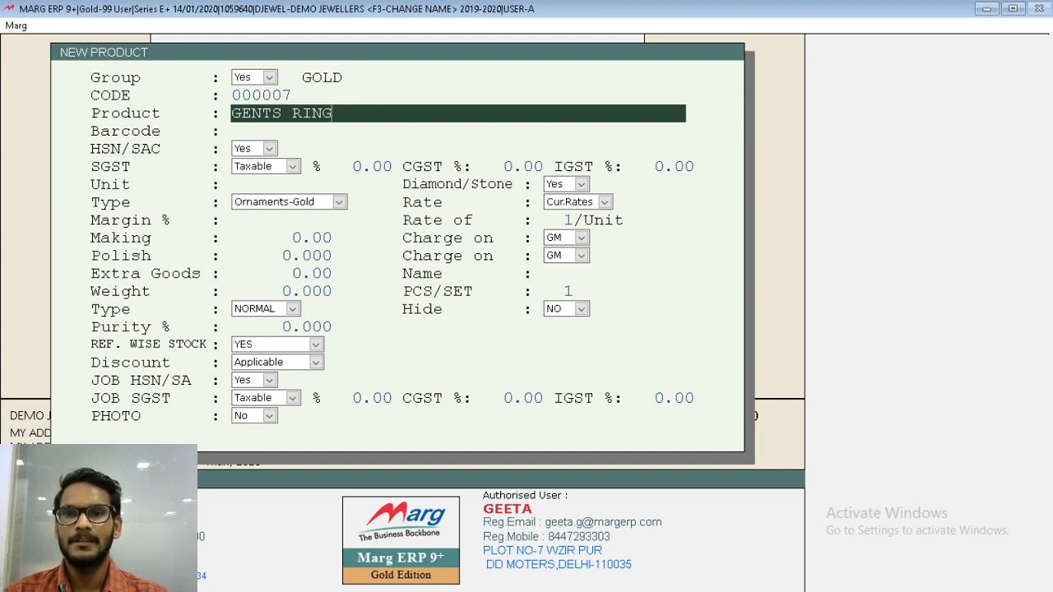
key(Return)
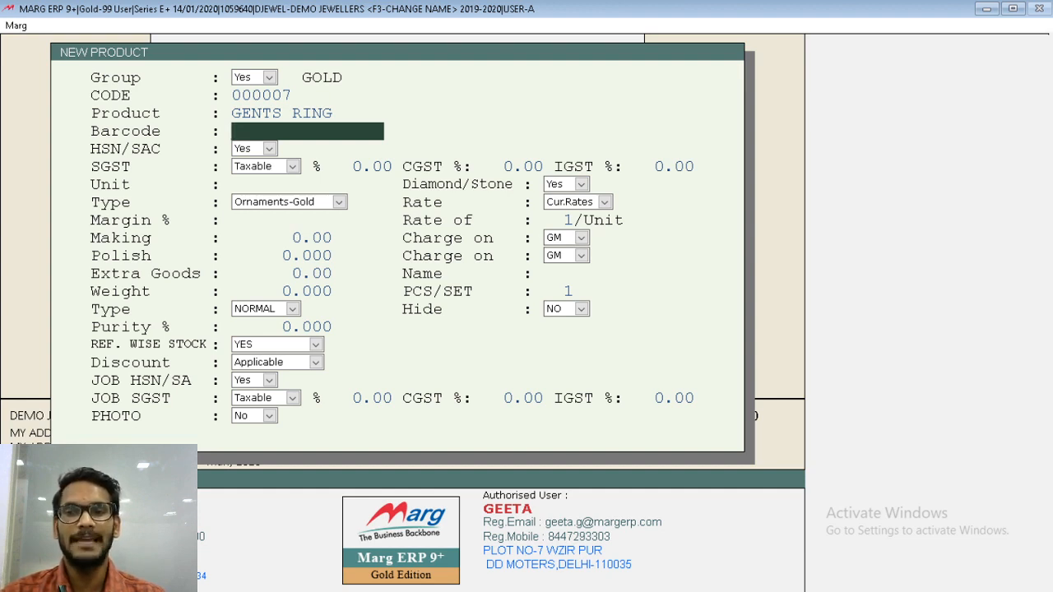
key(Return)
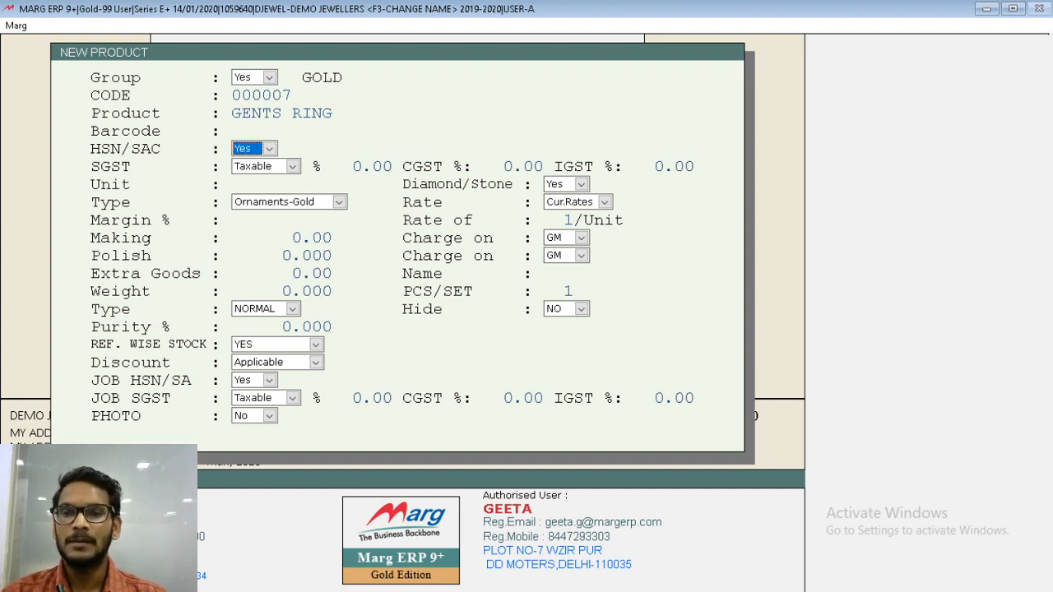
Choose HSN/SAC 70010012 for the product and extend its short name to GOLD/ SILVER JEWELLERY, keeping the other details.
key(Return)
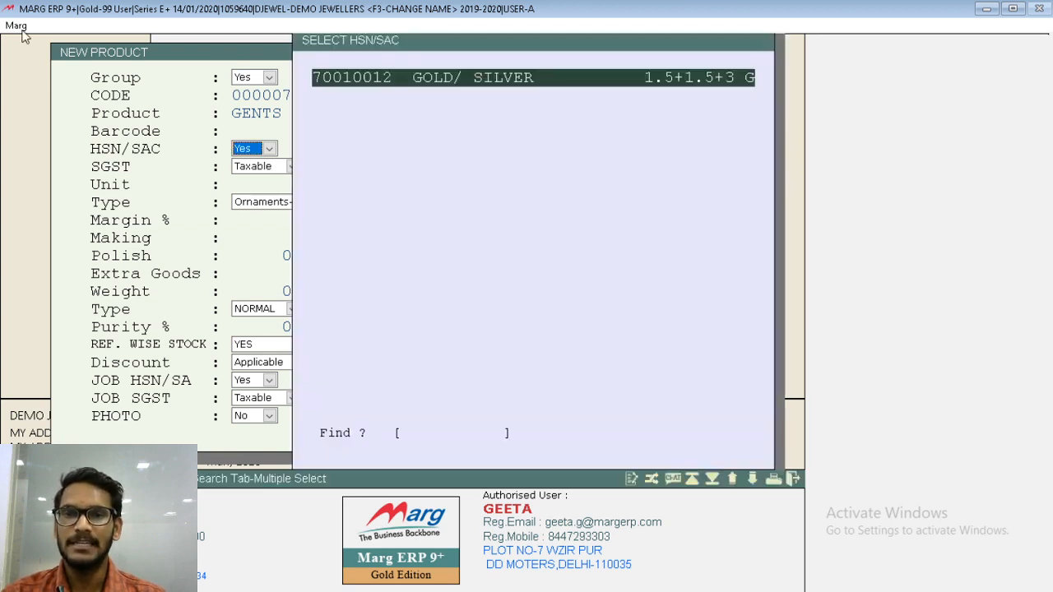
key(Return)
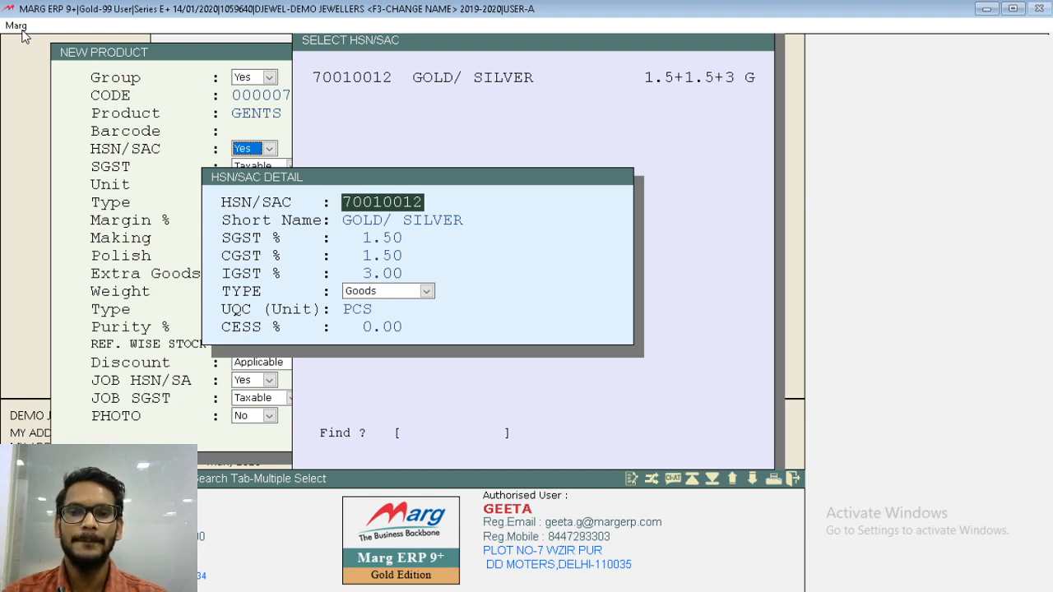
key(Return)
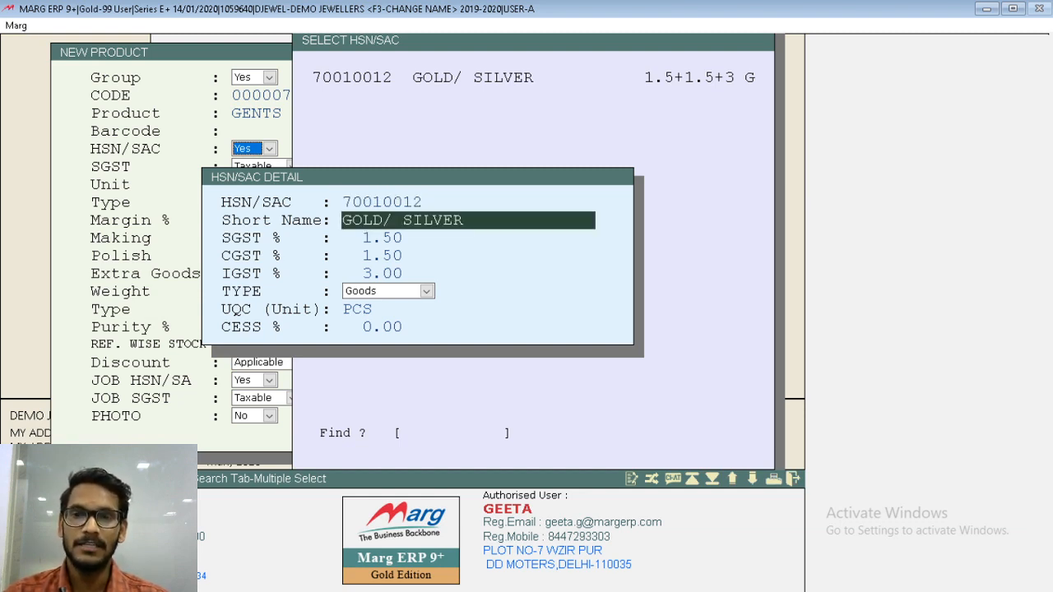
key(Right)
key(Right)
key(Right)
key(Right)
key(Right)
key(Right)
key(Right)
key(Right)
key(Right)
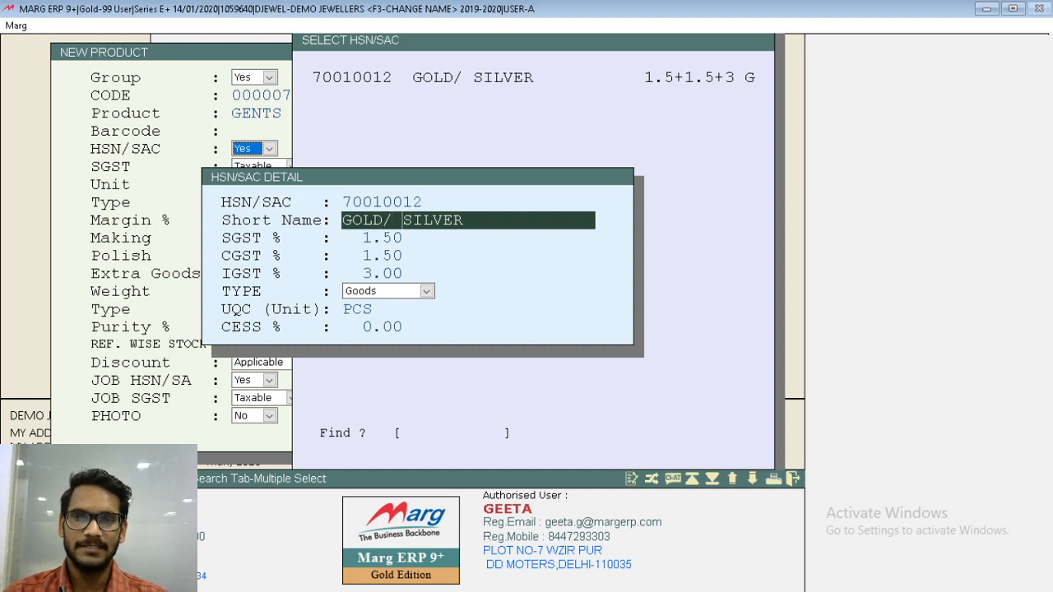
key(Right)
key(Right)
key(Right)
text(J)
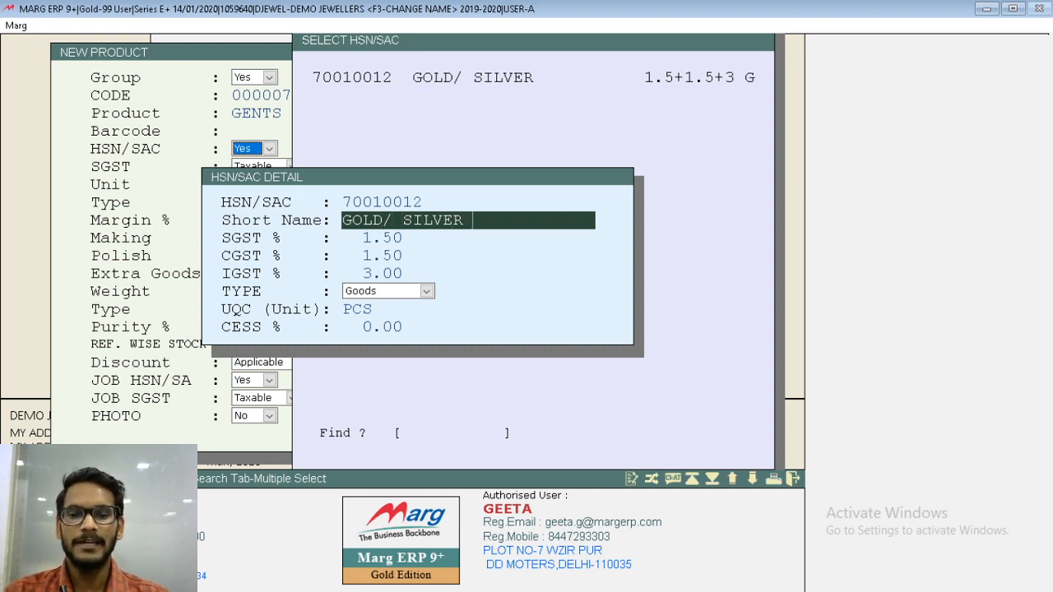
text(EWELLERY)
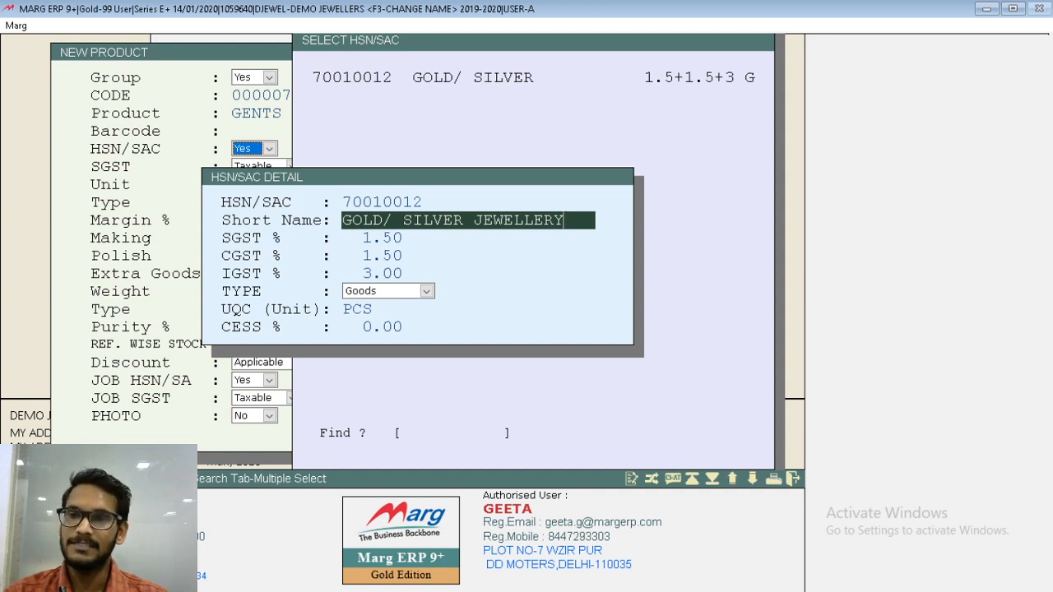
key(Return)
key(Return)
key(Return)
key(Return)
key(Return)
key(Return)
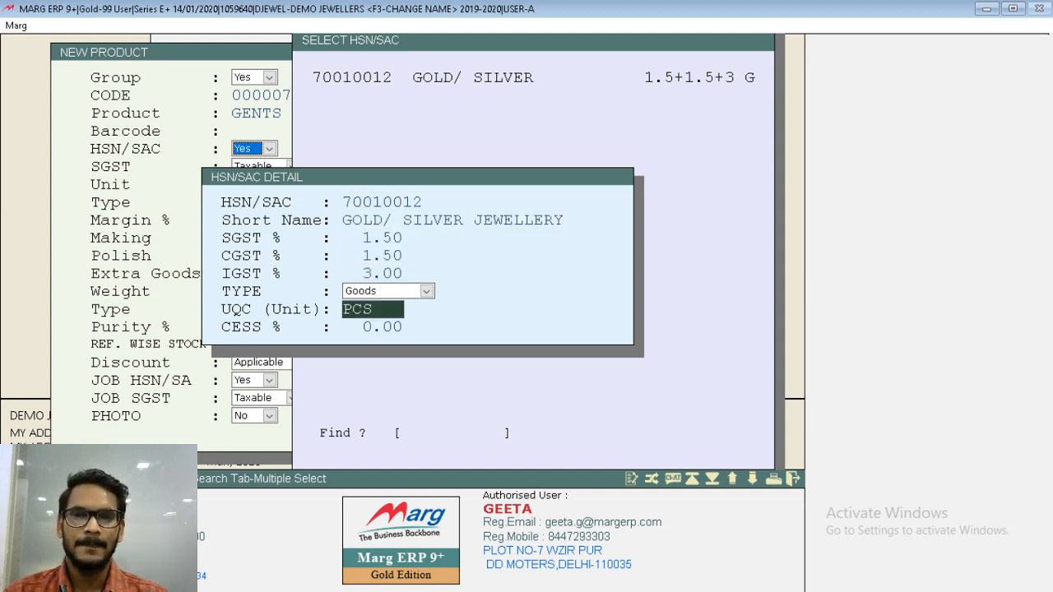
key(Return)
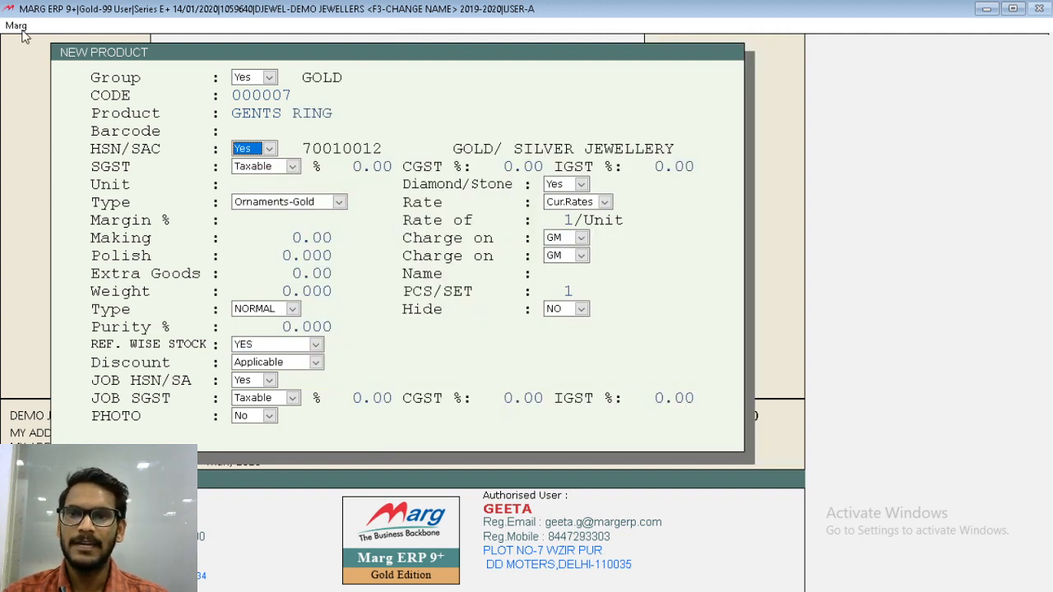
Accept the product as Taxable with SGST 1.50%, CGST 1.50% and IGST 3.00%.
key(Return)
key(Return)
key(Return)
key(Return)
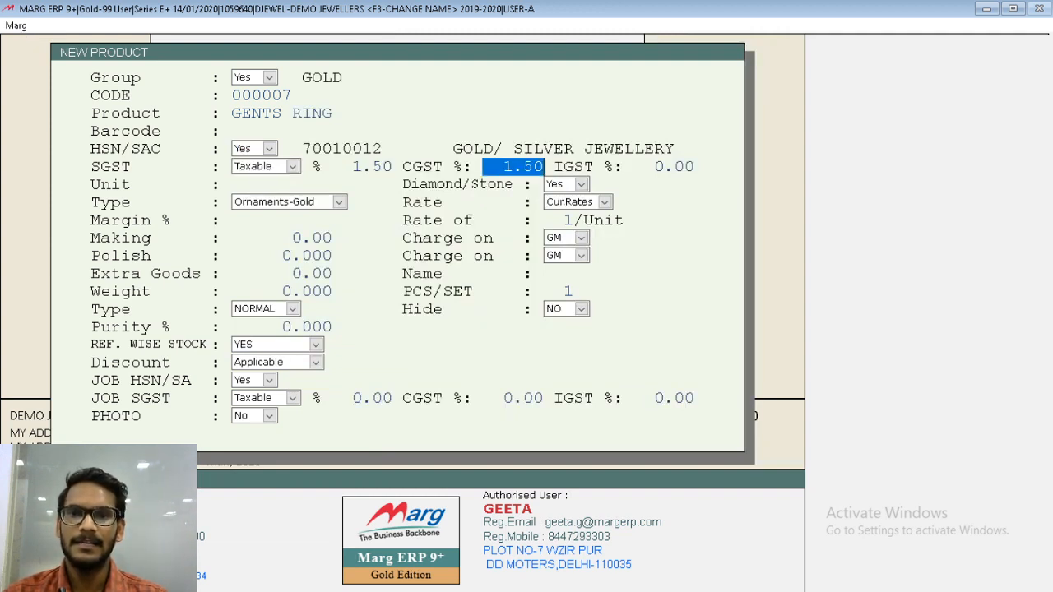
key(Return)
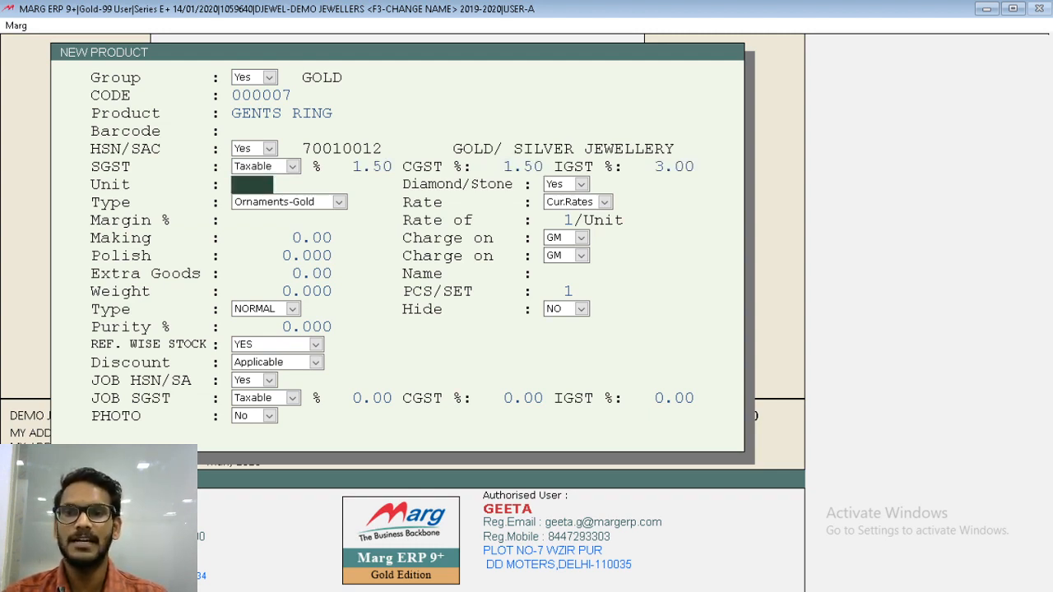
text(PCS)
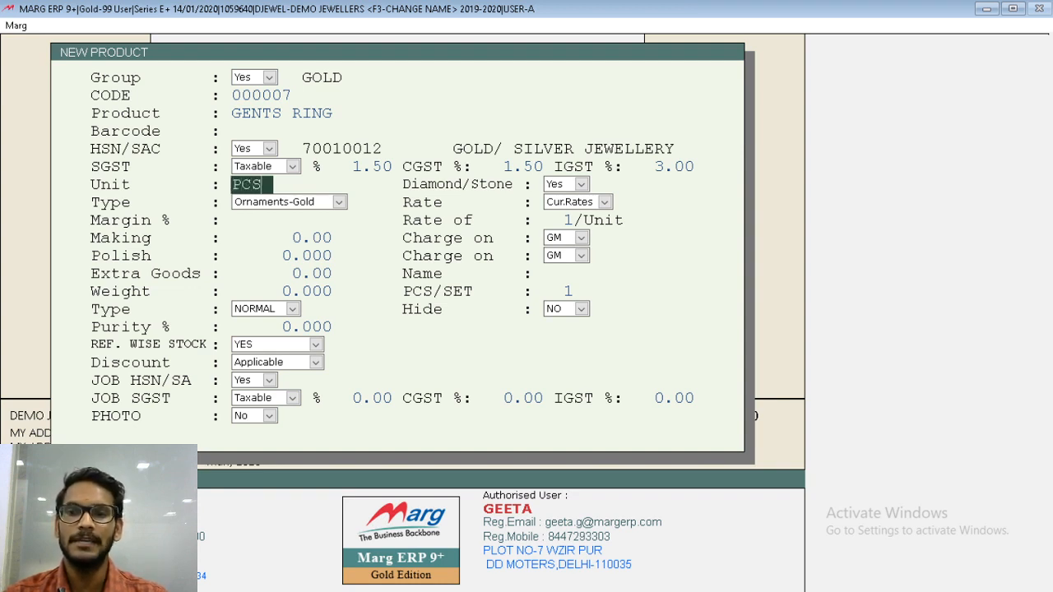
key(BackSpace)
key(BackSpace)
key(BackSpace)
Set the product's unit to GM and its Diamond/Stone option to Yes.
text(GM)
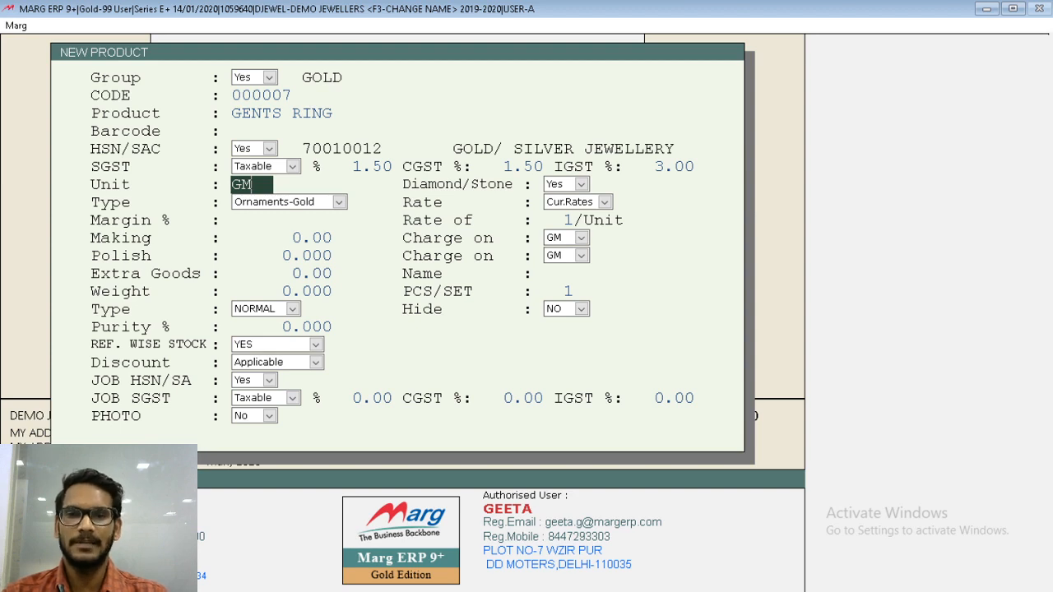
key(Return)
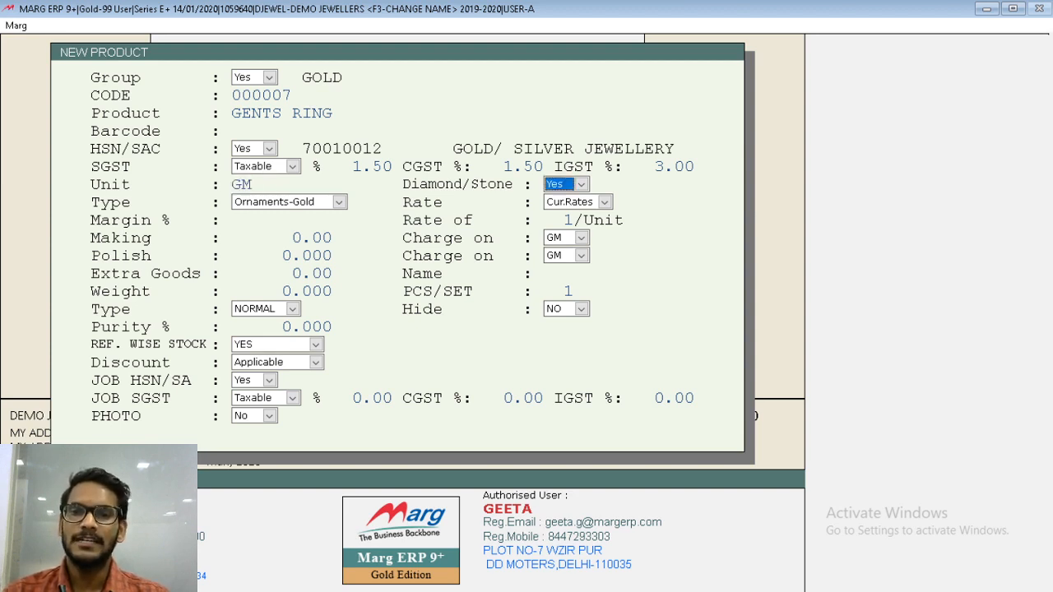
key(alt+Down)
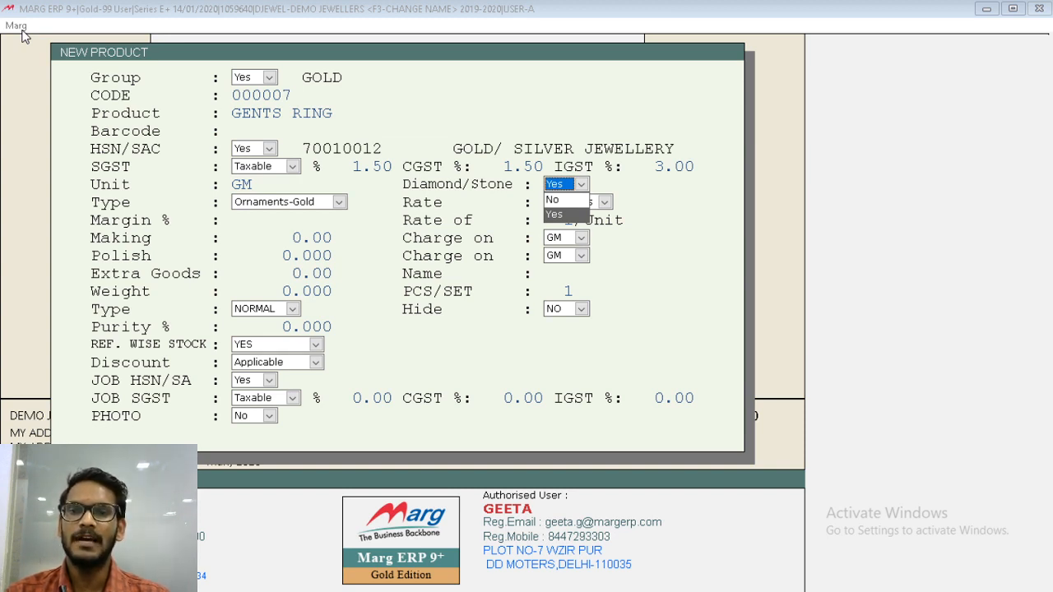
key(Up)
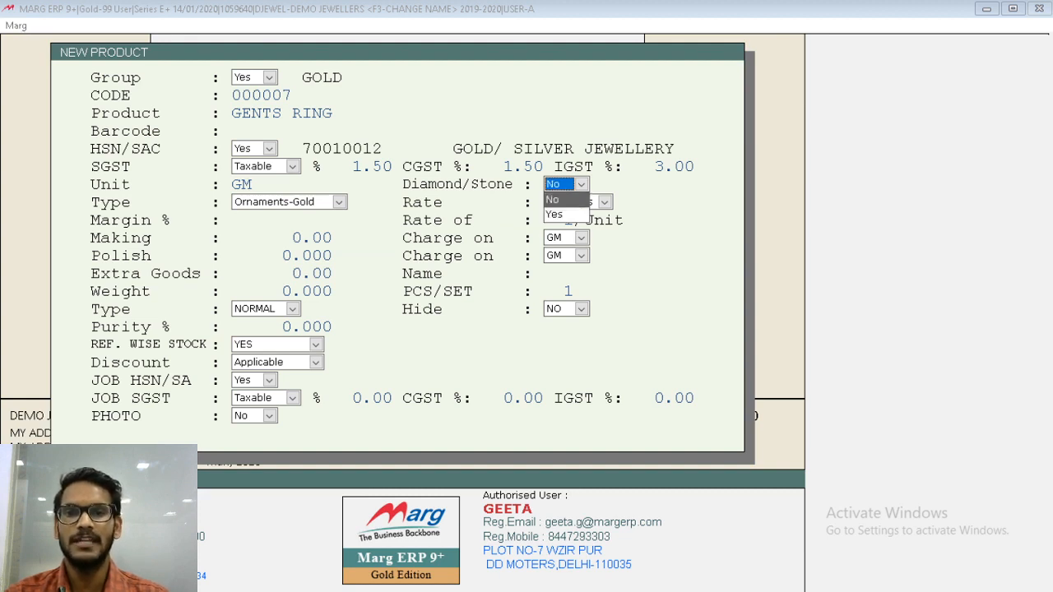
key(Down)
key(Return)
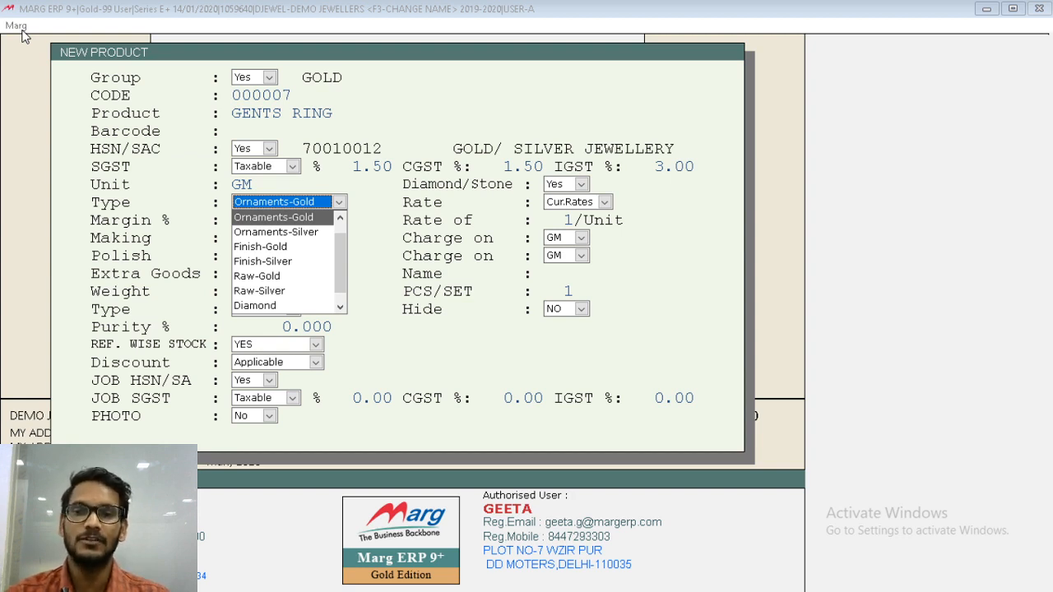
Examine the product's Type options from Ornaments-Gold through the finish, raw and Diamond types to Stone.
key(Down)
key(Down)
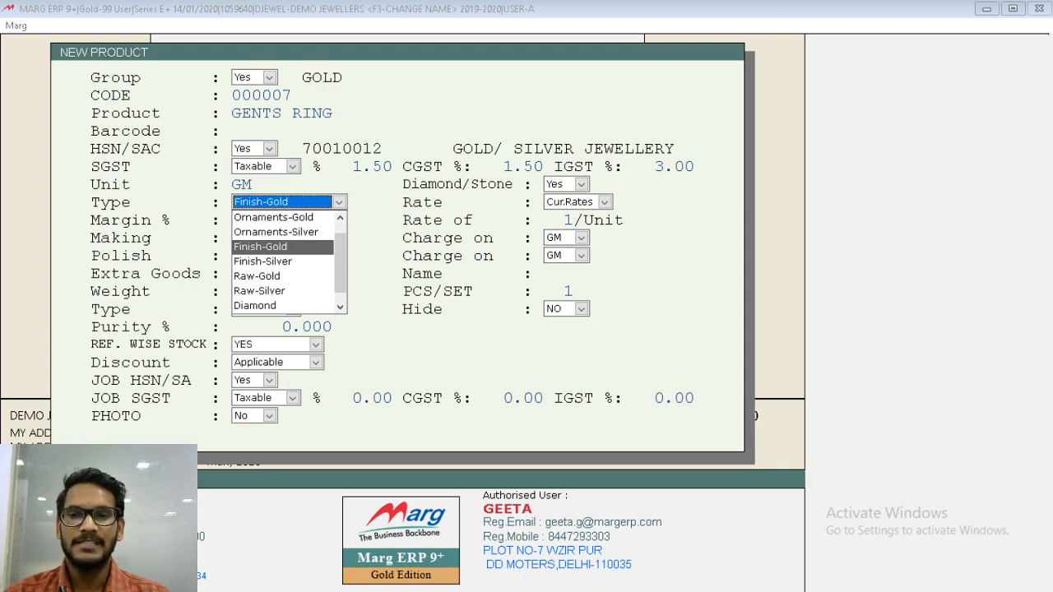
key(Up)
key(Up)
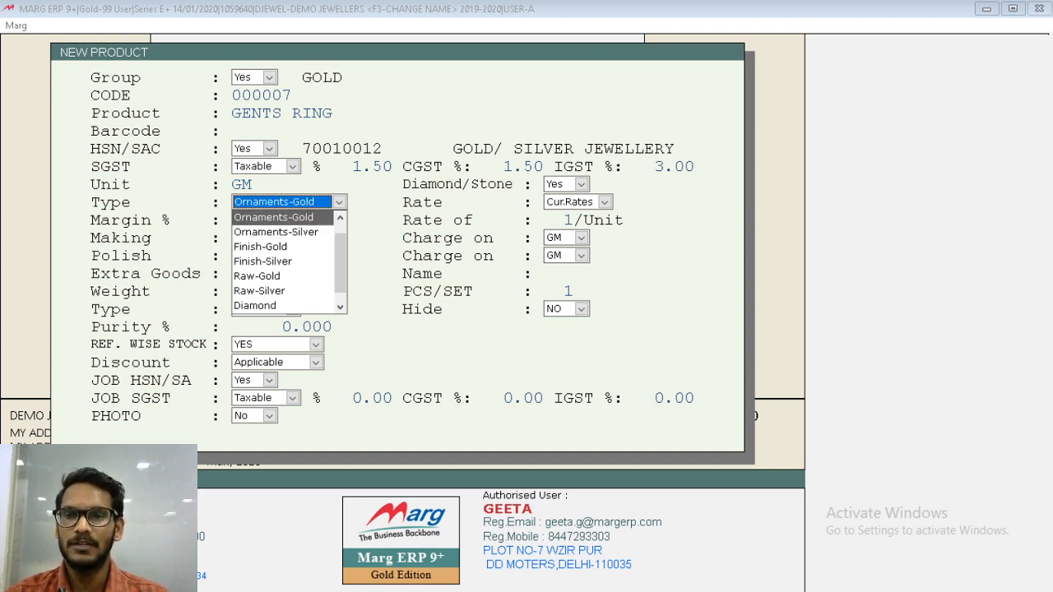
key(Down)
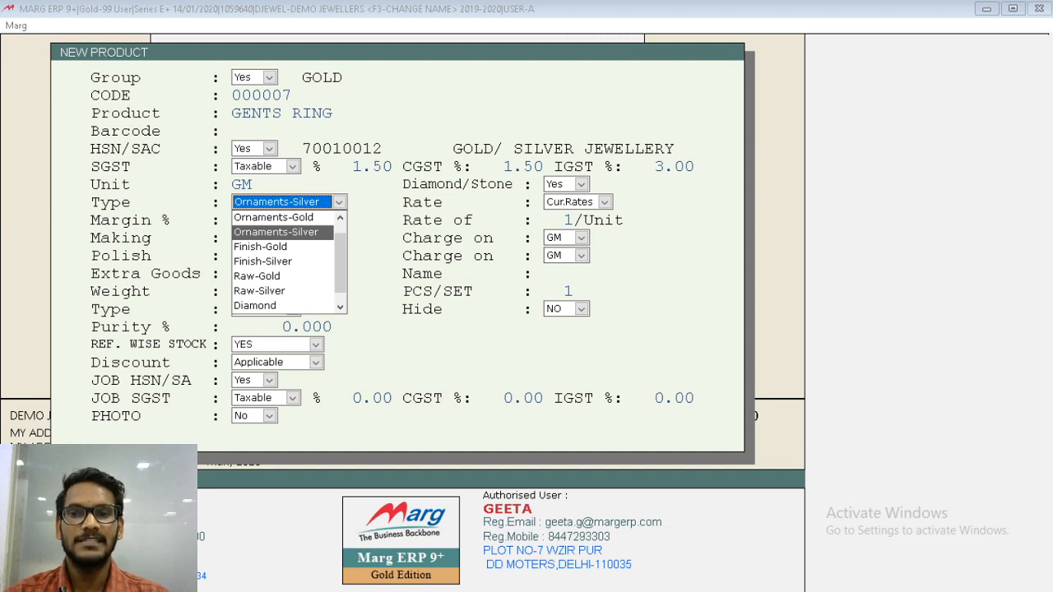
key(Down)
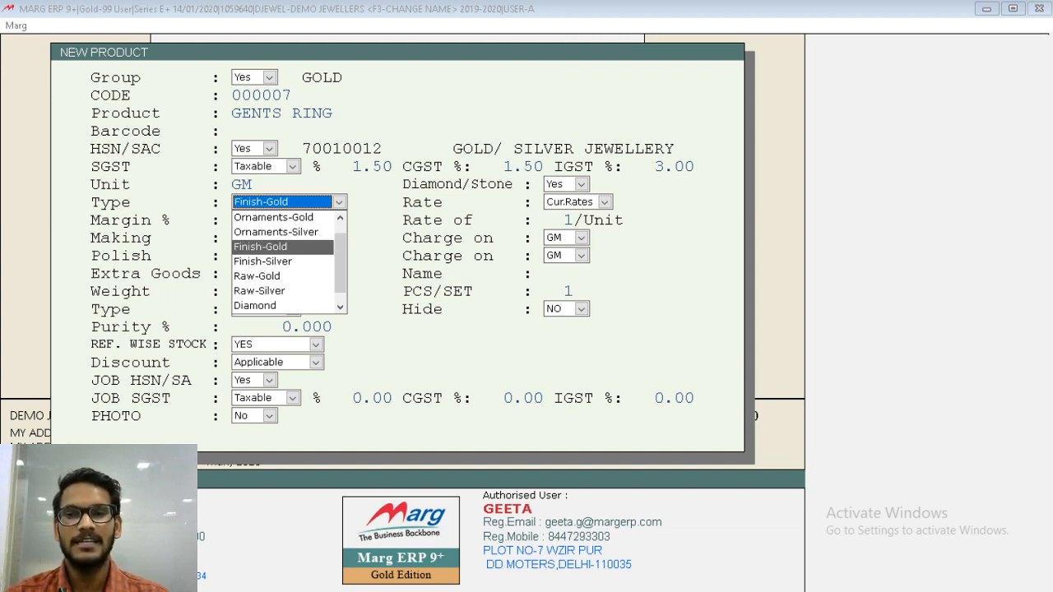
key(Down)
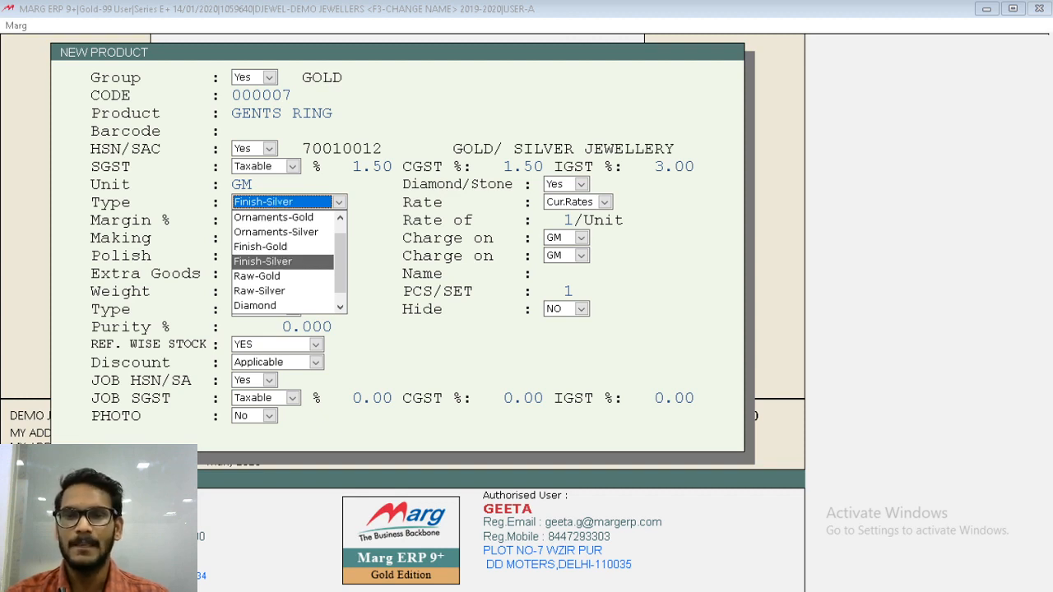
key(Down)
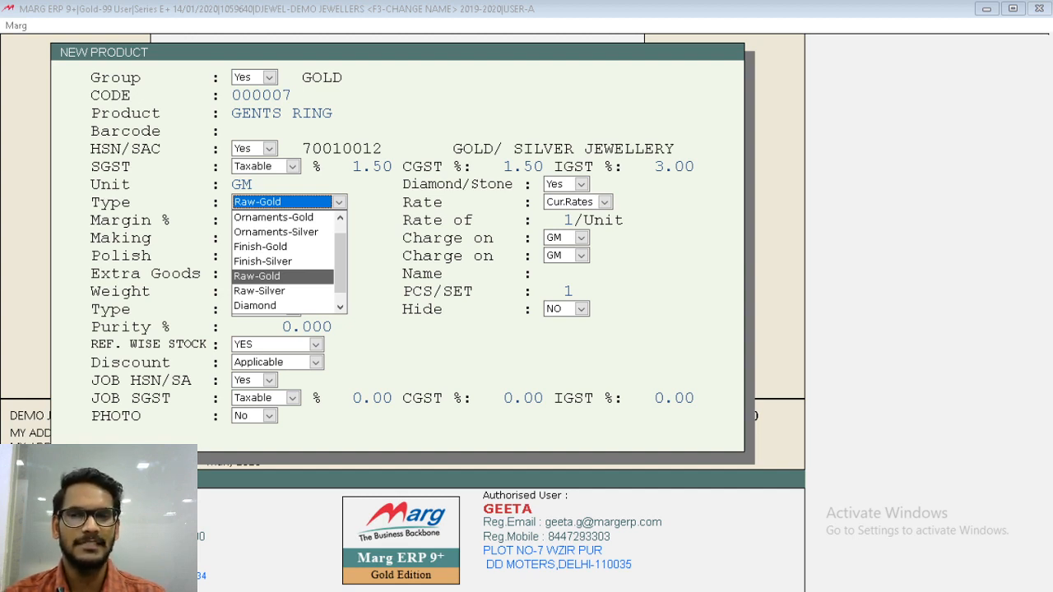
key(Down)
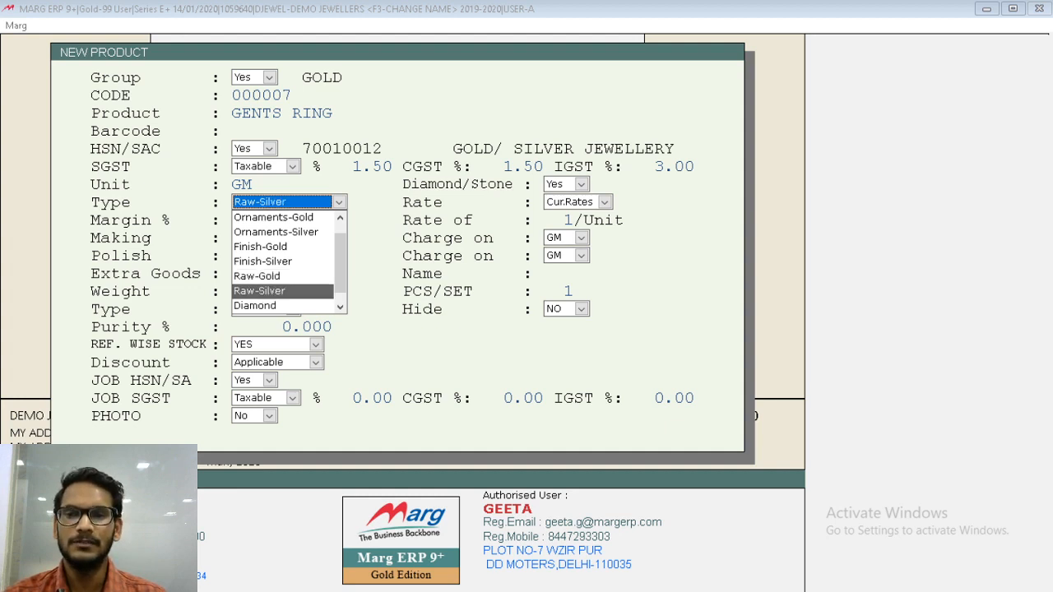
key(Down)
key(Down)
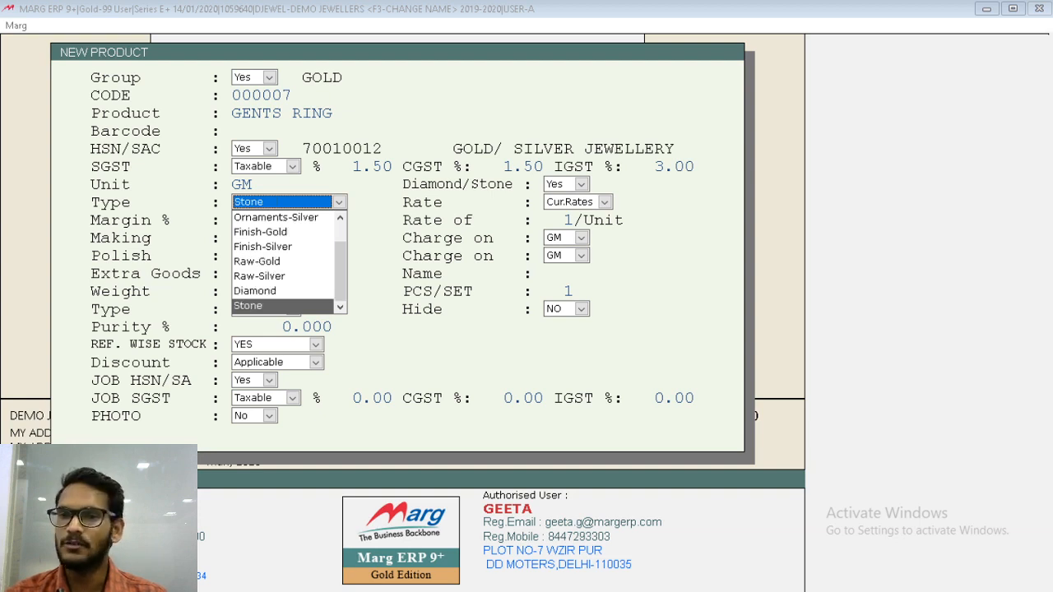
Set the product's type to Ornaments-Gold.
key(Up)
key(Up)
key(Up)
key(Up)
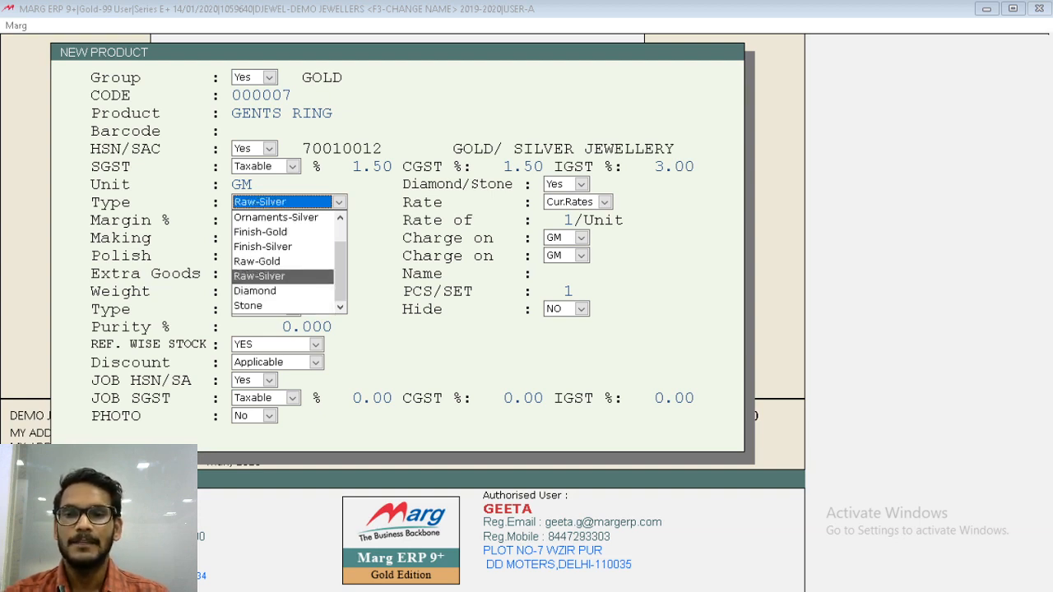
key(Up)
key(Up)
key(Up)
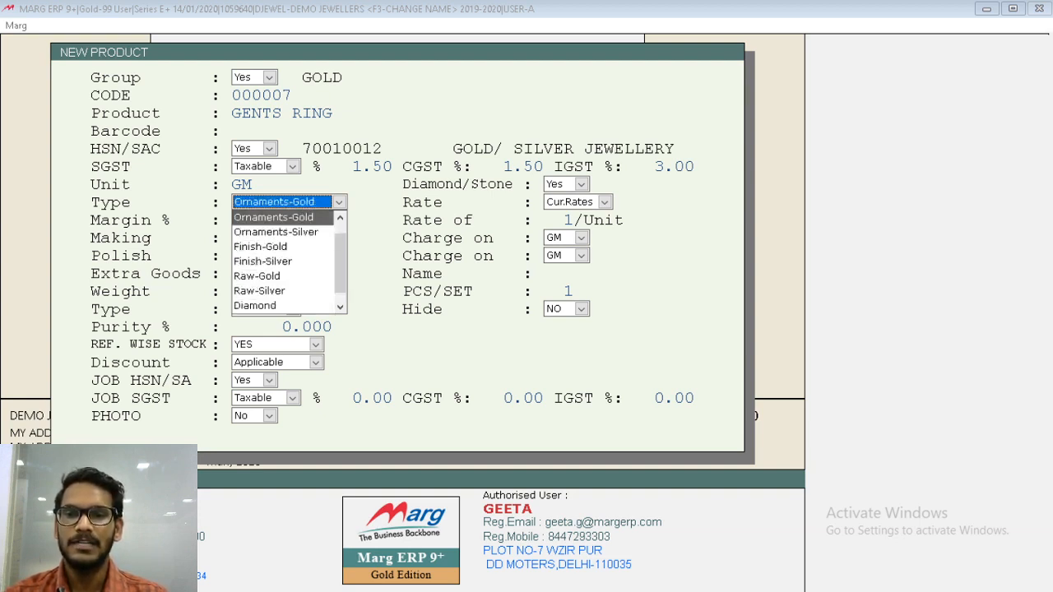
key(Return)
Compare the Fix Rates and Cur.Rates options for the product's Rate and choose Cur.Rates.
key(Return)
key(alt+Down)
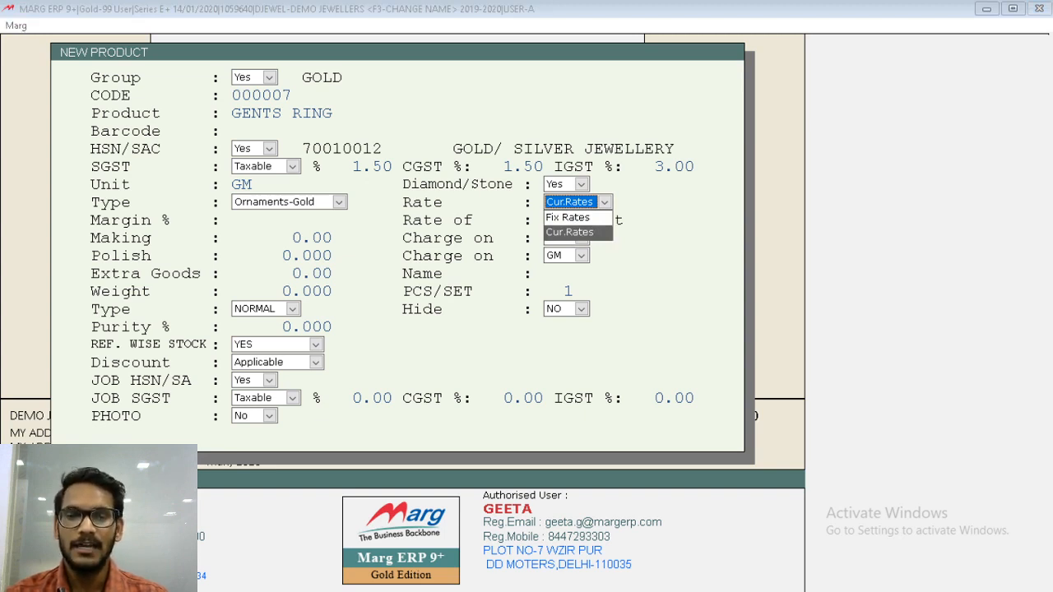
key(Up)
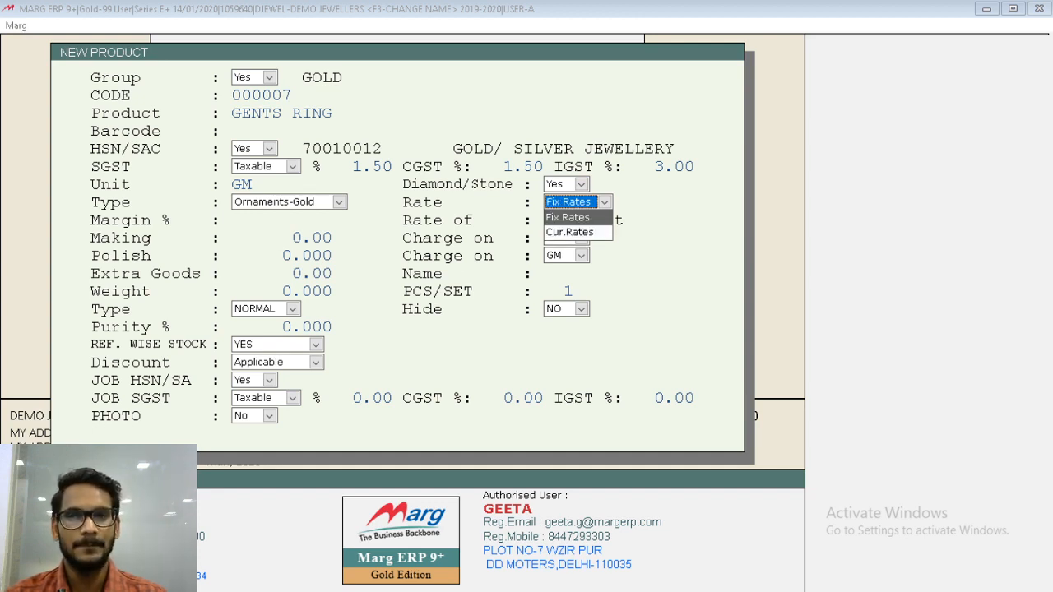
key(Down)
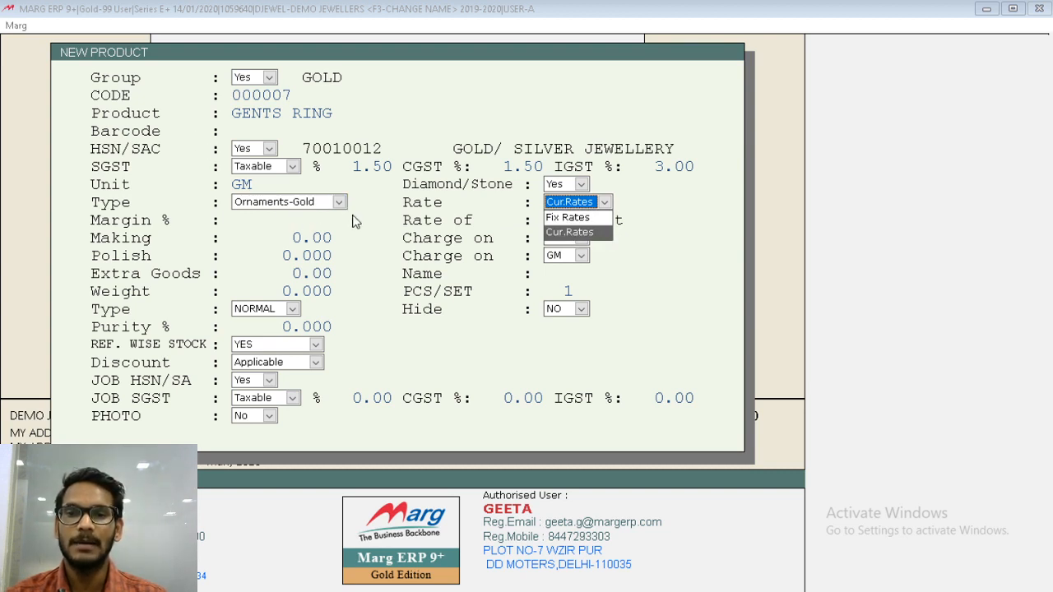
key(Return)
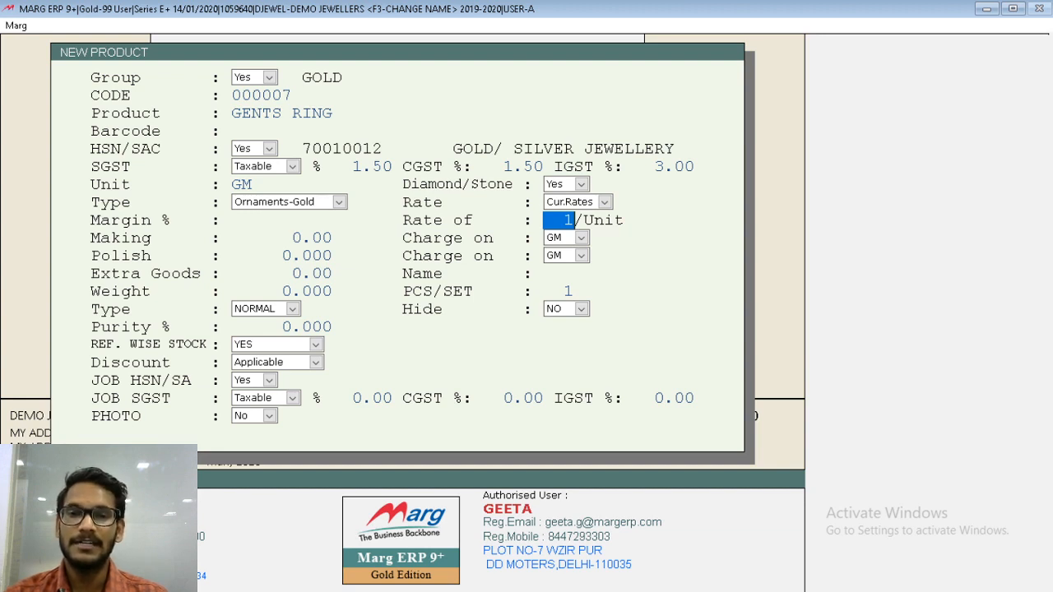
Try 10/Unit as the product's Rate of value and restore it to 1/Unit.
text(10)
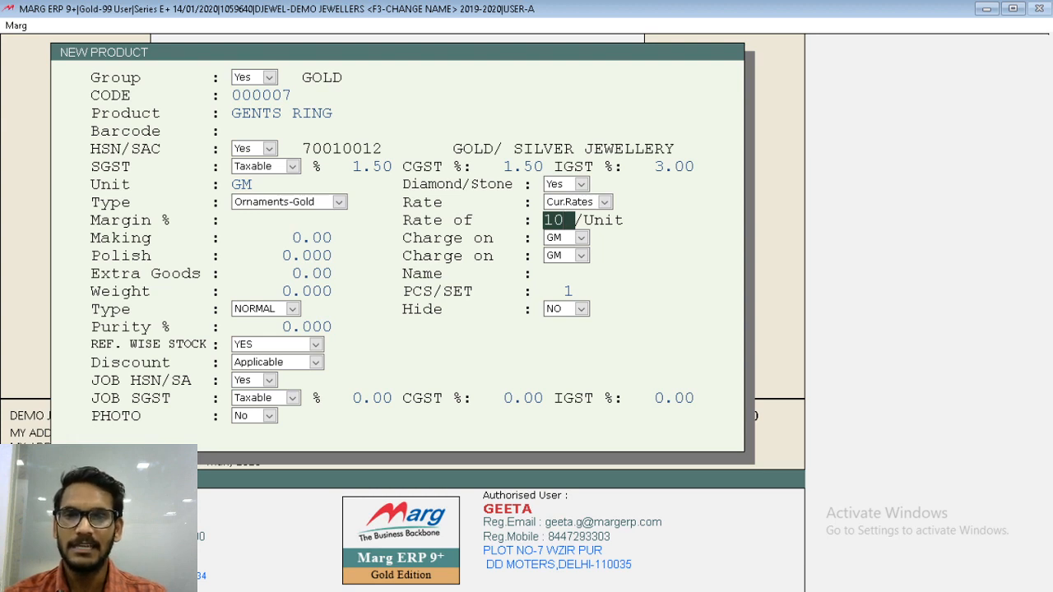
key(Return)
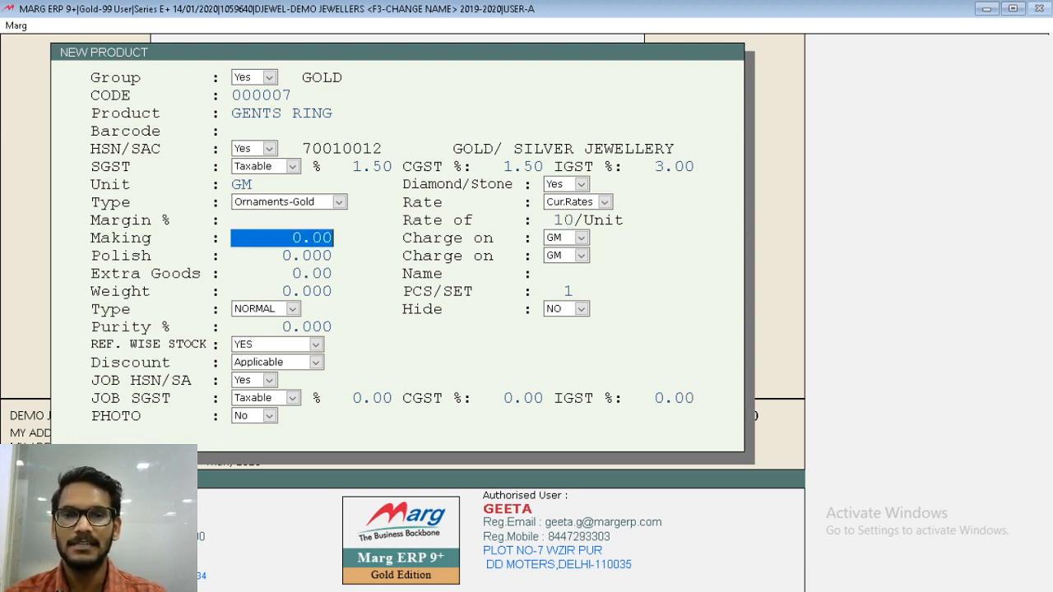
key(Up)
text(1)
key(Return)
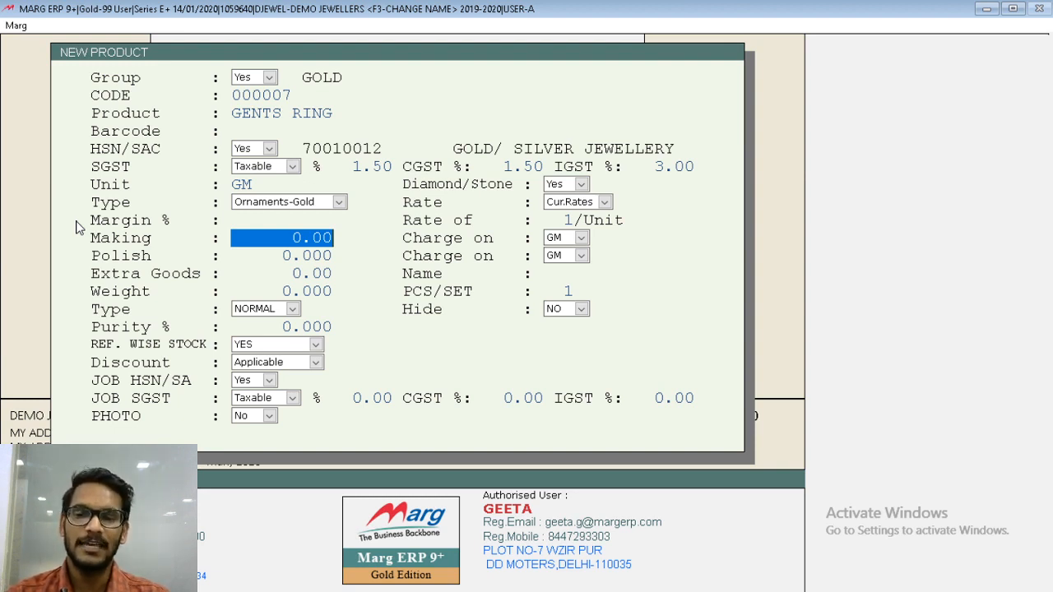
Save the GENTS RING product and leave the blank new product form.
key(Escape)
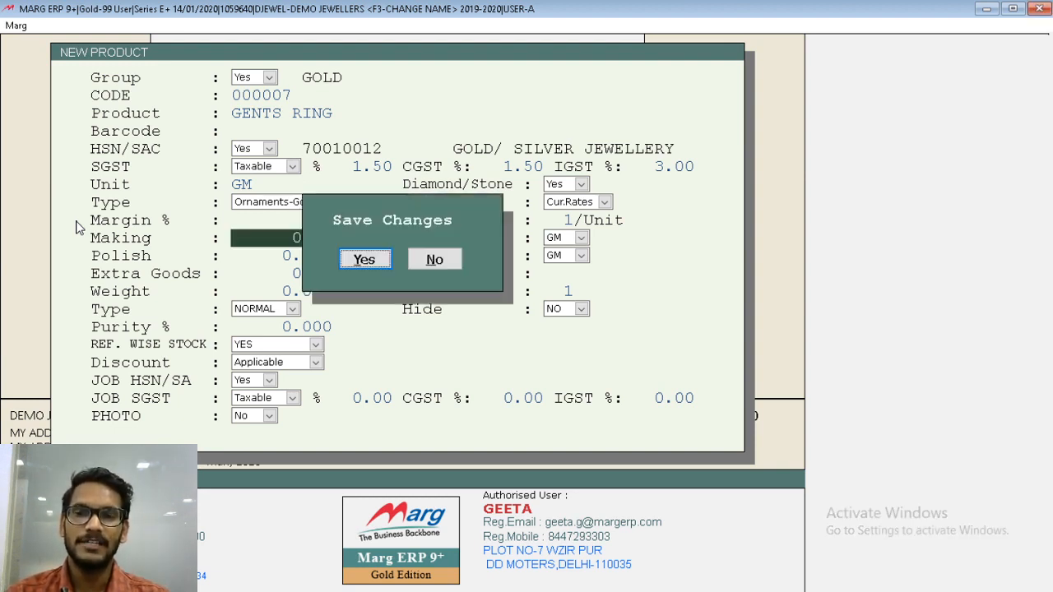
key(Return)
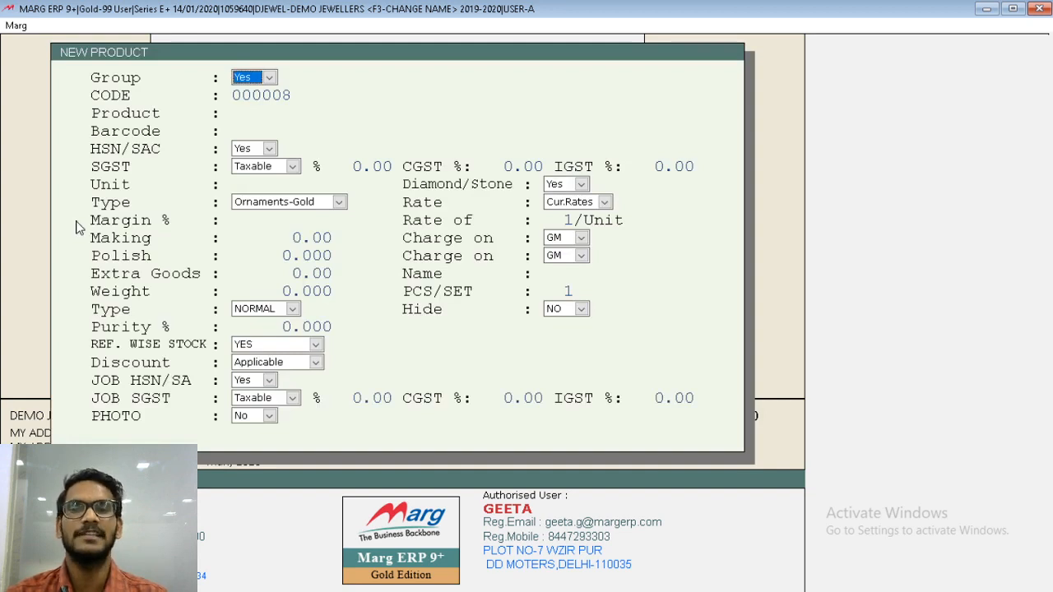
key(Escape)
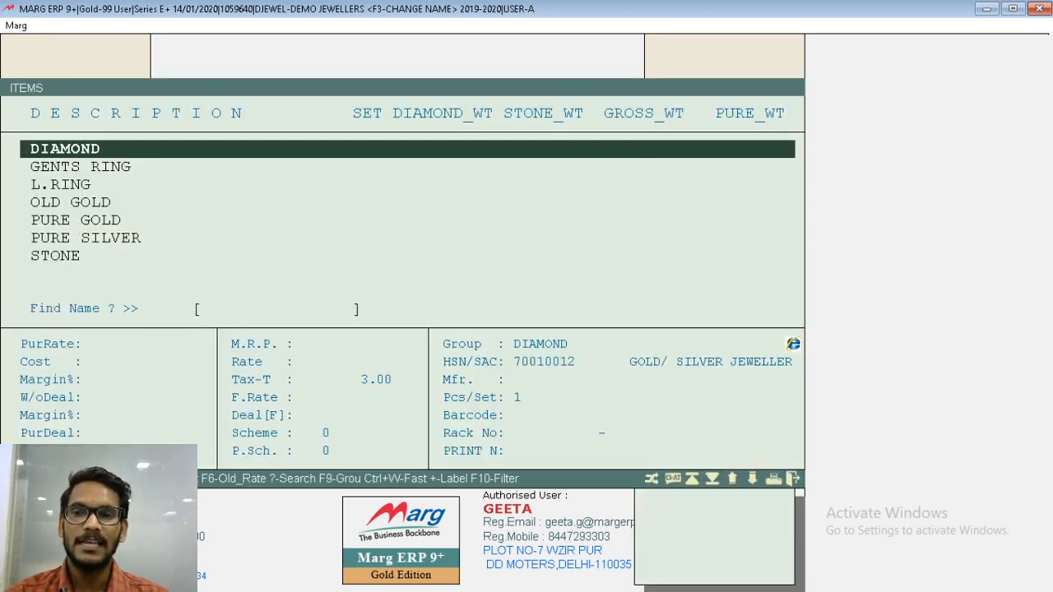
Reopen GENTS RING from the item list to review its details, save it and leave the item list.
key(Down)
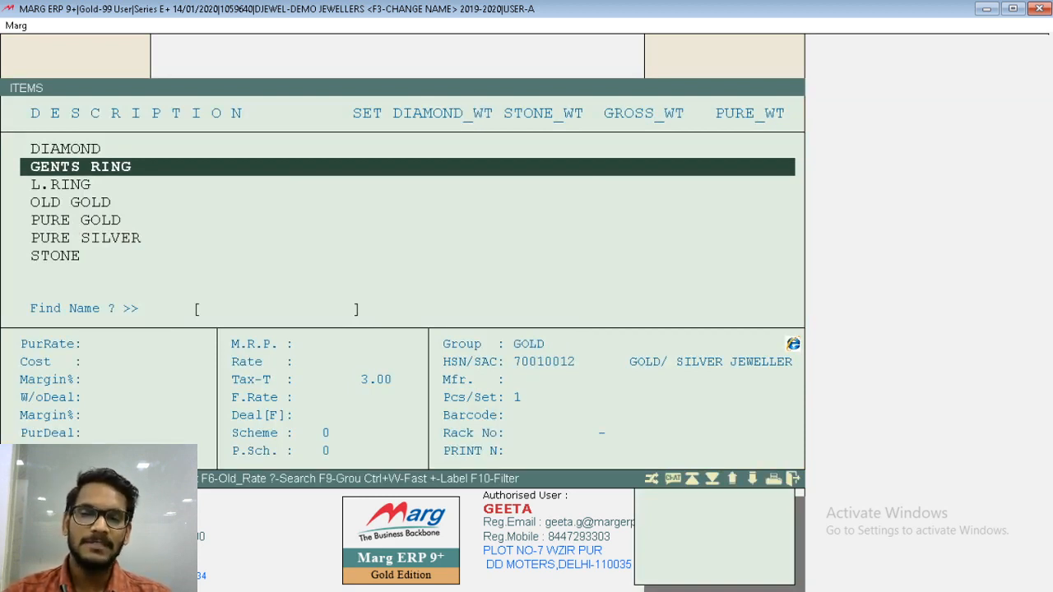
key(Return)
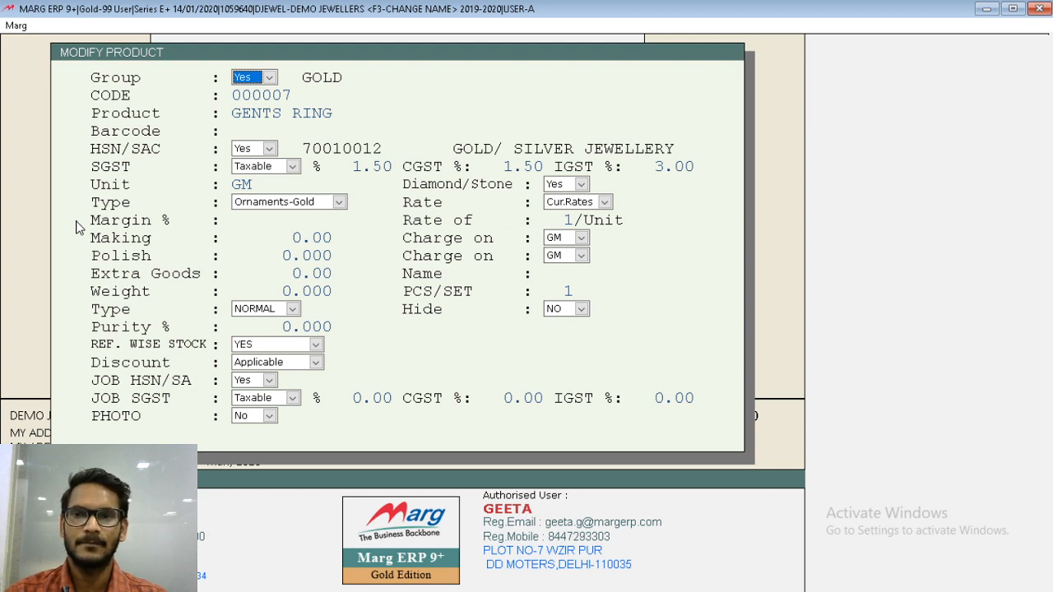
key(Return)
key(Return)
key(Escape)
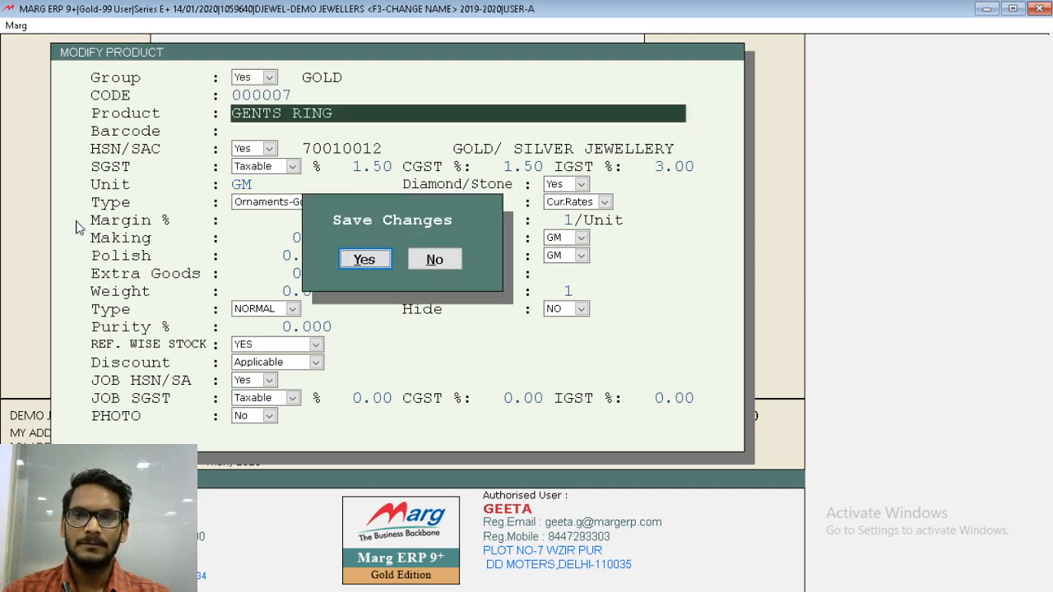
key(Return)
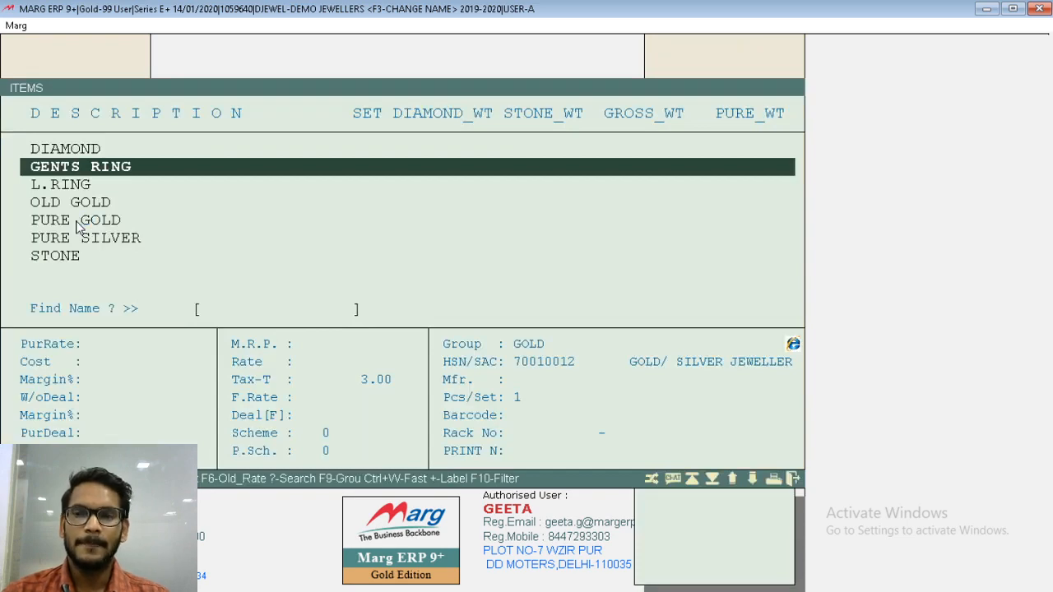
key(Escape)
Open Today's Gold Rates from the rate and discount masters and accept the date 01/04/2019.
key(alt)
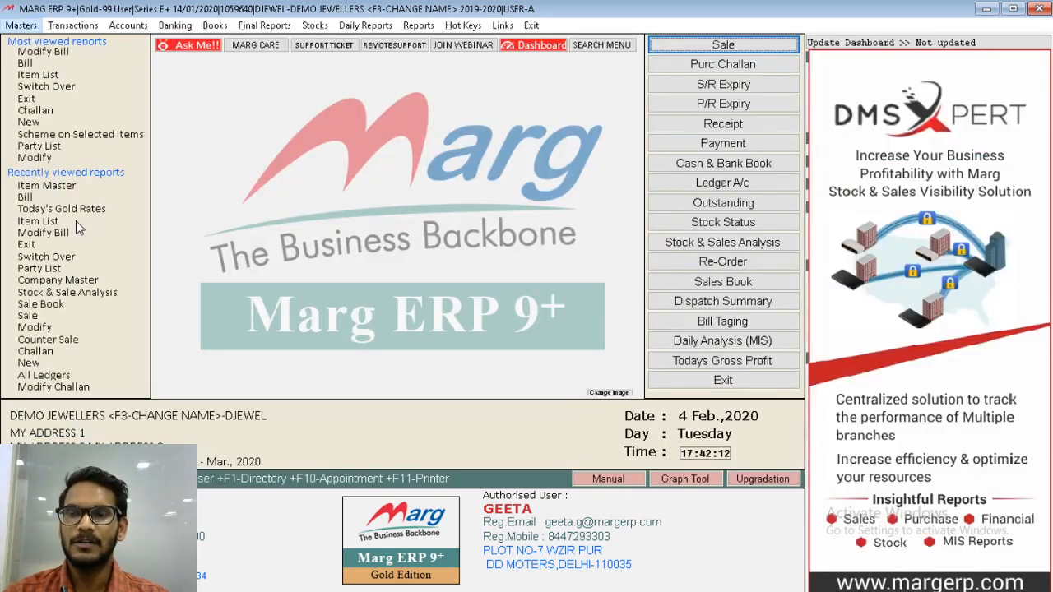
key(Down)
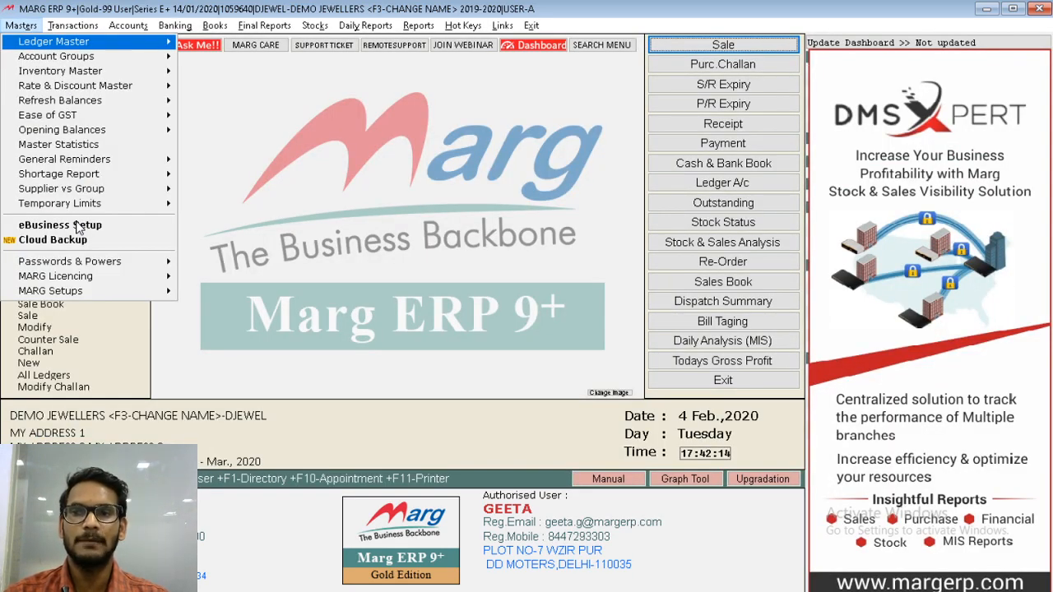
key(Down)
key(Down)
key(Down)
key(Right)
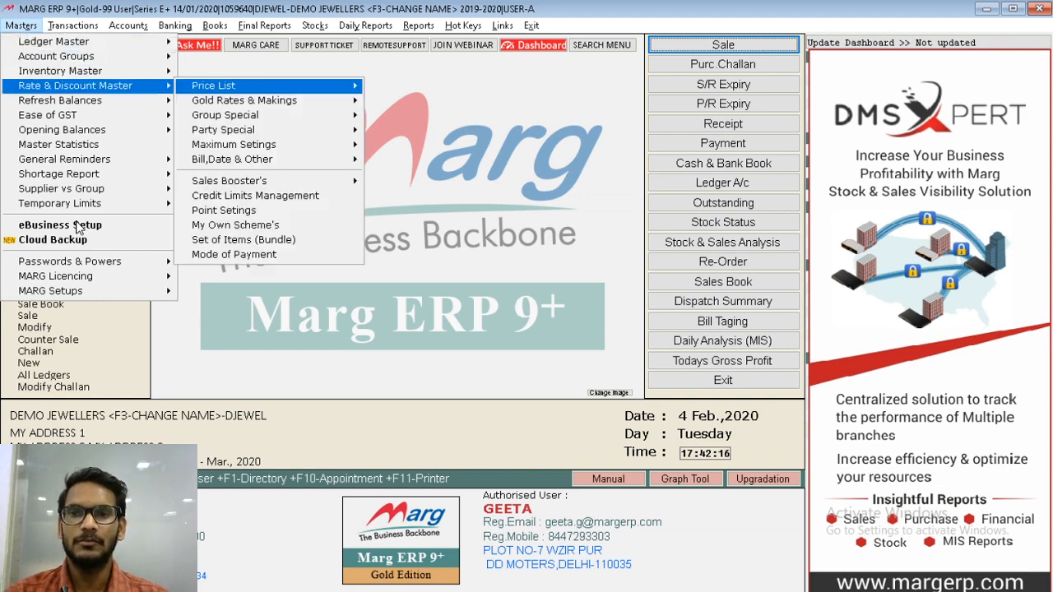
key(Down)
key(Right)
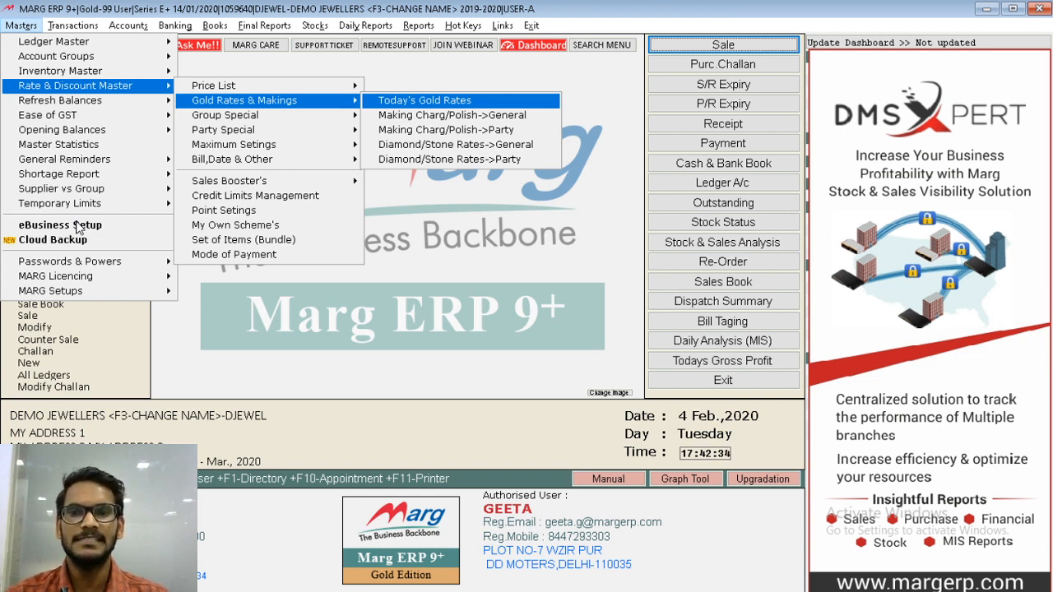
key(Return)
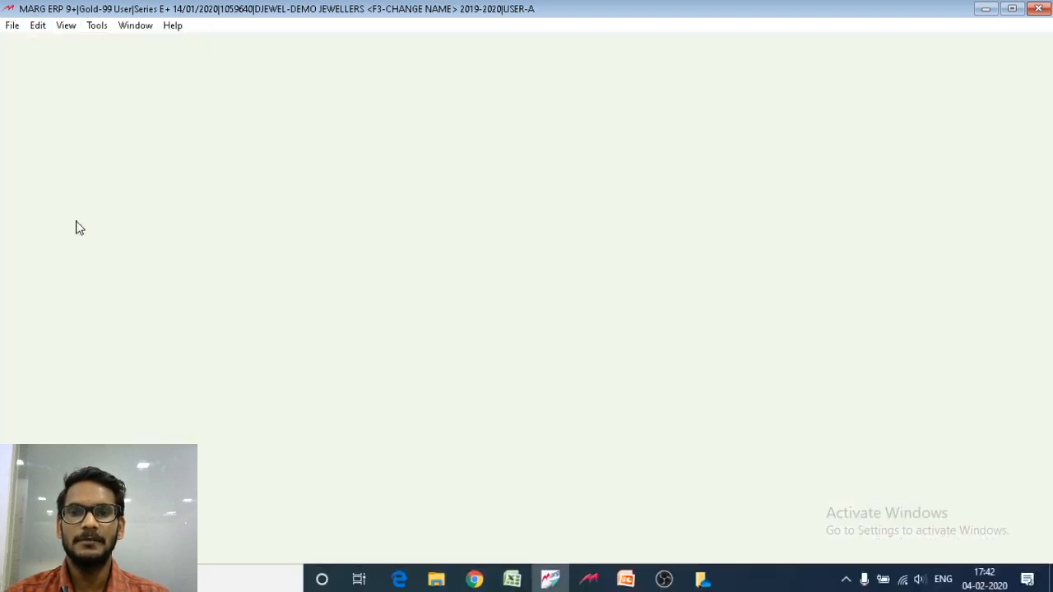
key(Return)
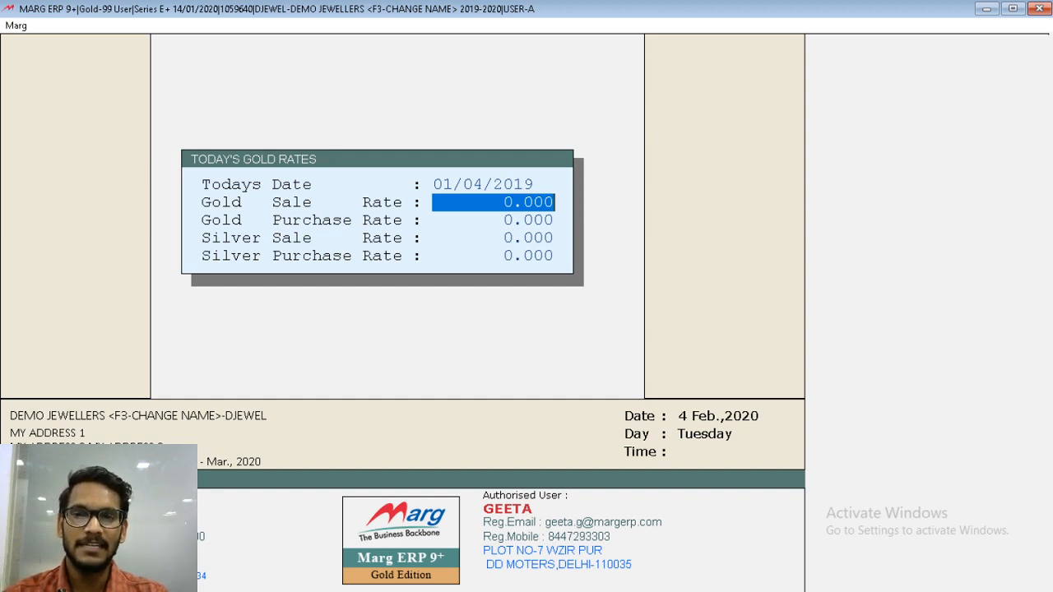
Set the Gold Sale Rate to 40000, accept 0.000 for the remaining gold and silver rates, and finish the rate form.
text(40000)
key(Return)
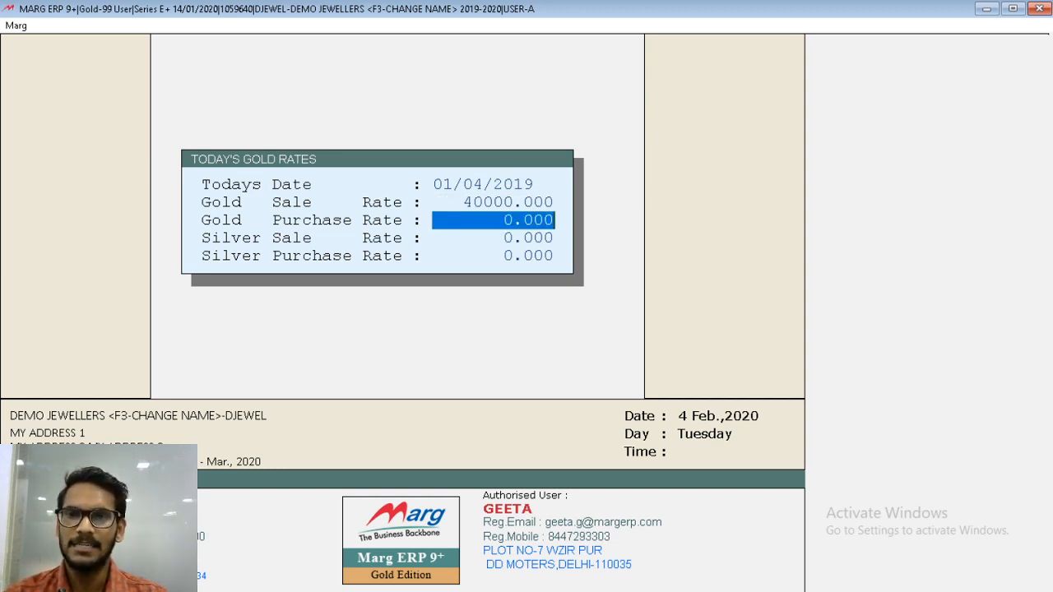
key(Return)
key(Return)
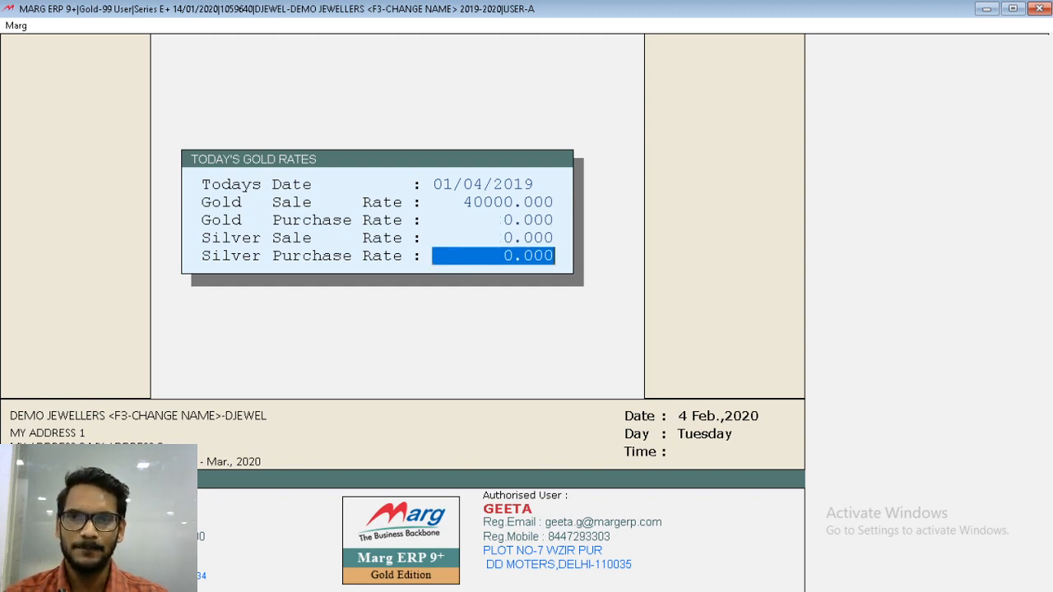
key(Return)
key(Escape)
Reopen Today's Gold Rates to check the recorded rates.
key(alt+m)
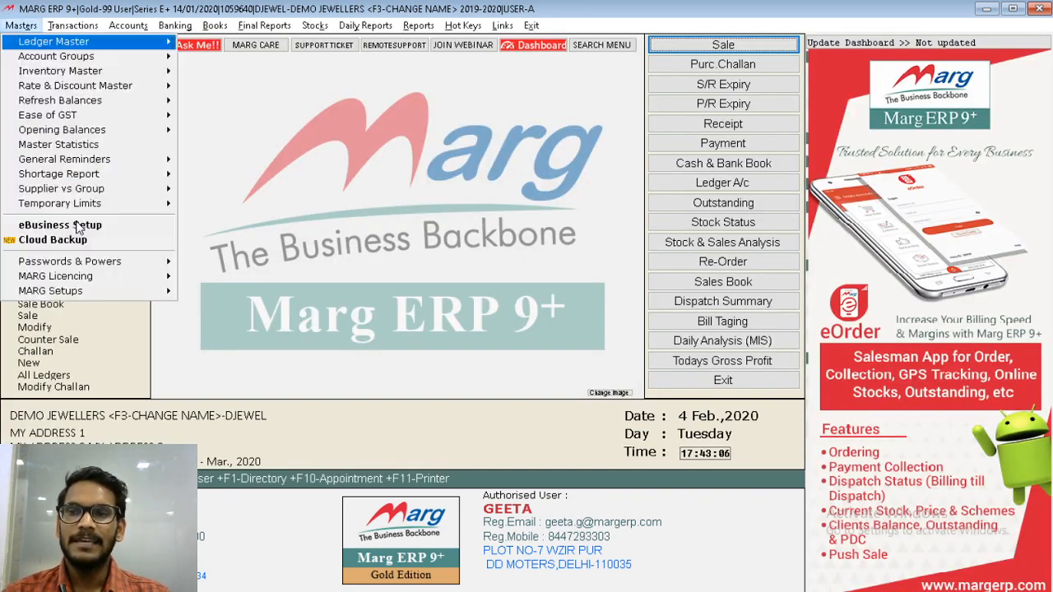
key(Down)
key(Down)
key(Down)
key(Right)
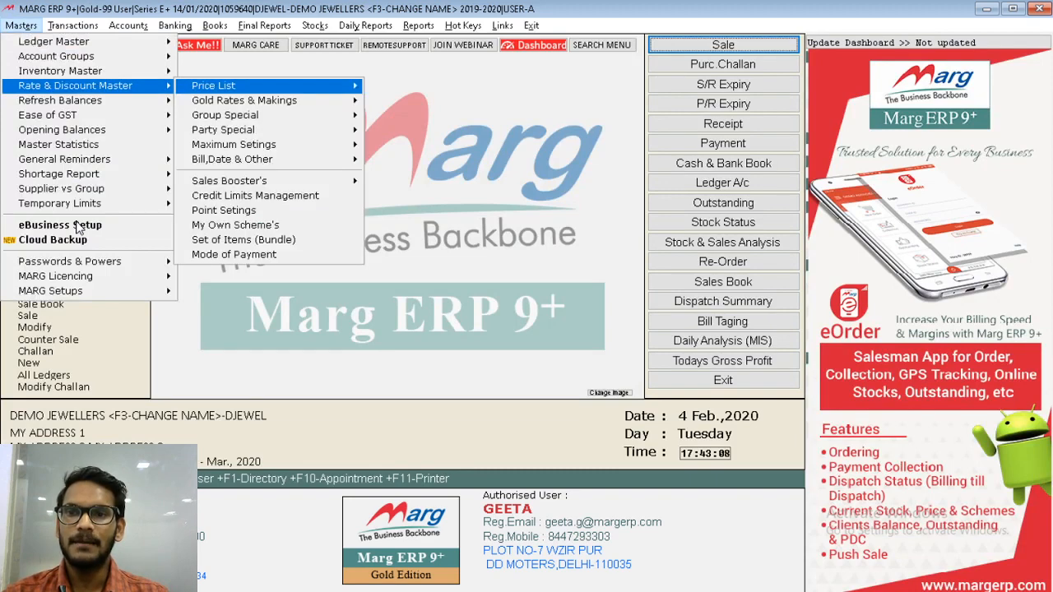
key(Down)
key(Right)
key(Return)
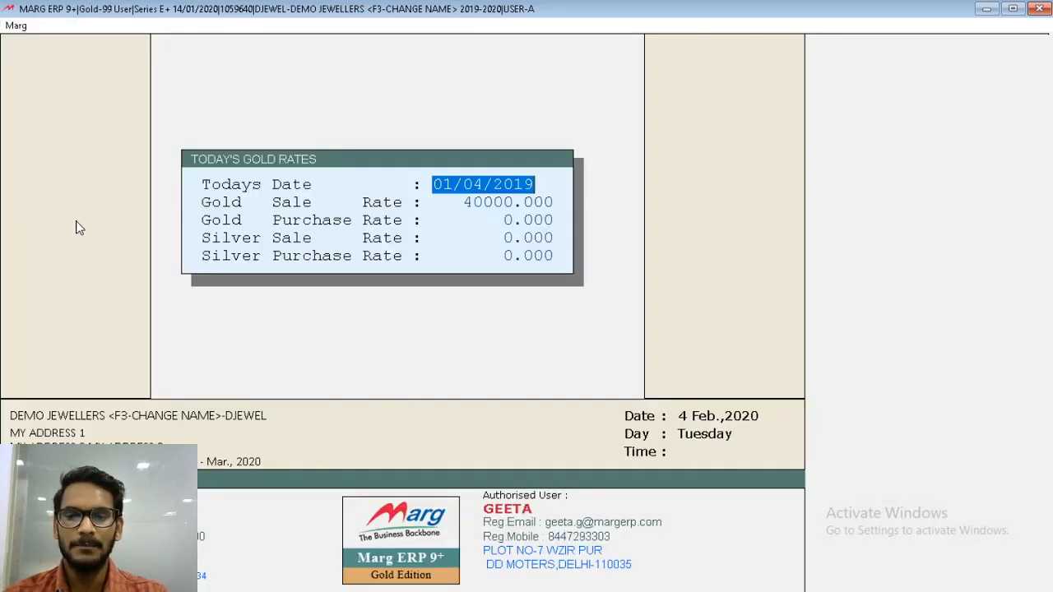
Record a Gold Sale Rate of 42000 for the date 03/04/2019, accept the remaining rates and leave the rate forms.
text(03040)
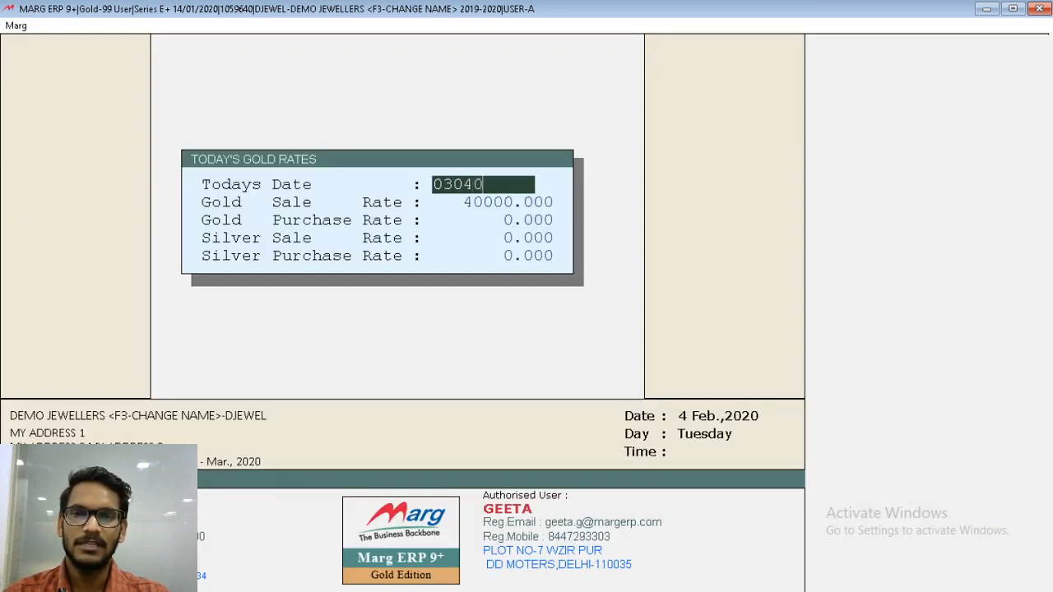
key(BackSpace)
text(2019)
key(Return)
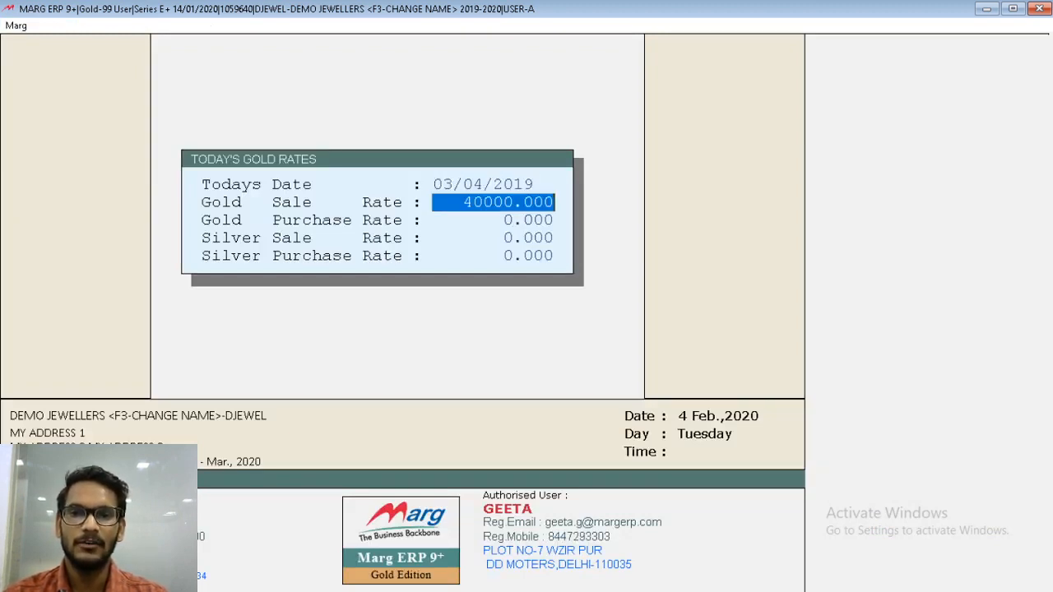
text(4)
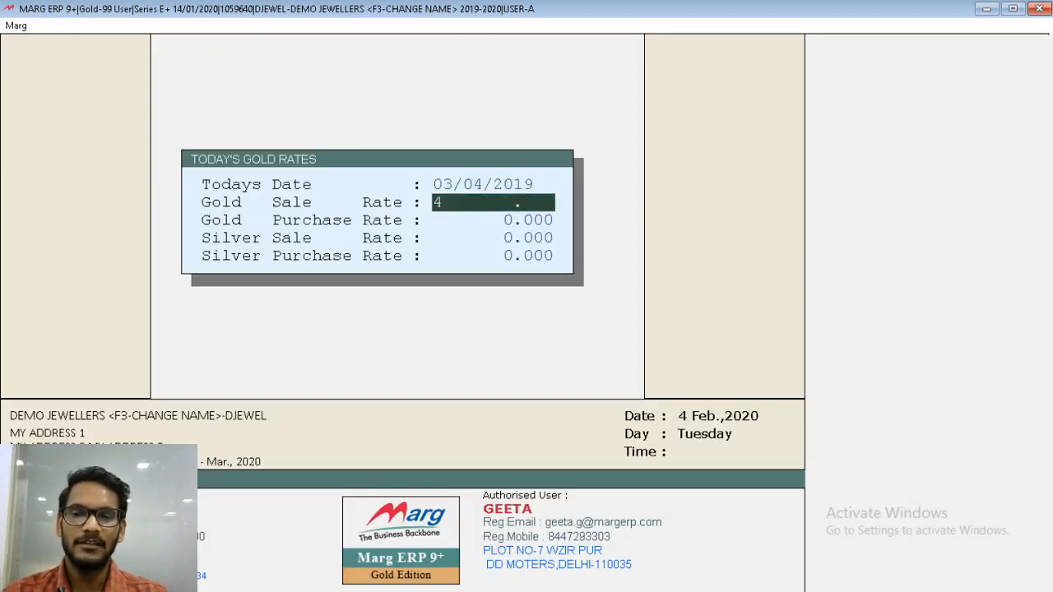
text(2000)
key(Return)
key(Return)
key(Return)
key(Return)
key(Escape)
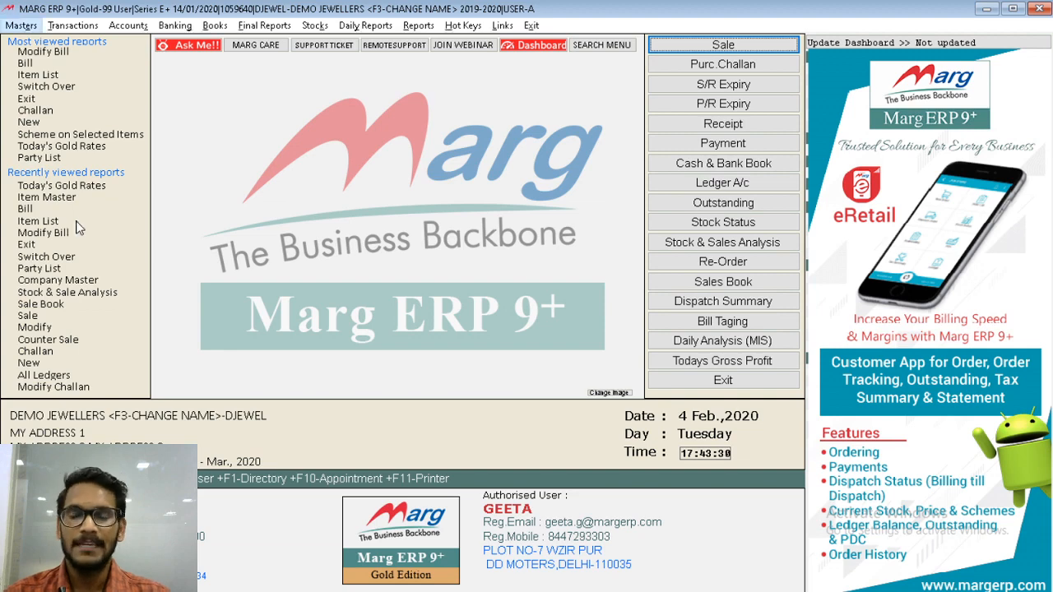
Reopen Today's Gold Rates from the rate and discount masters and look up the rates for 03/04/2019.
key(alt+m)
key(Down)
key(Down)
key(Down)
key(Right)
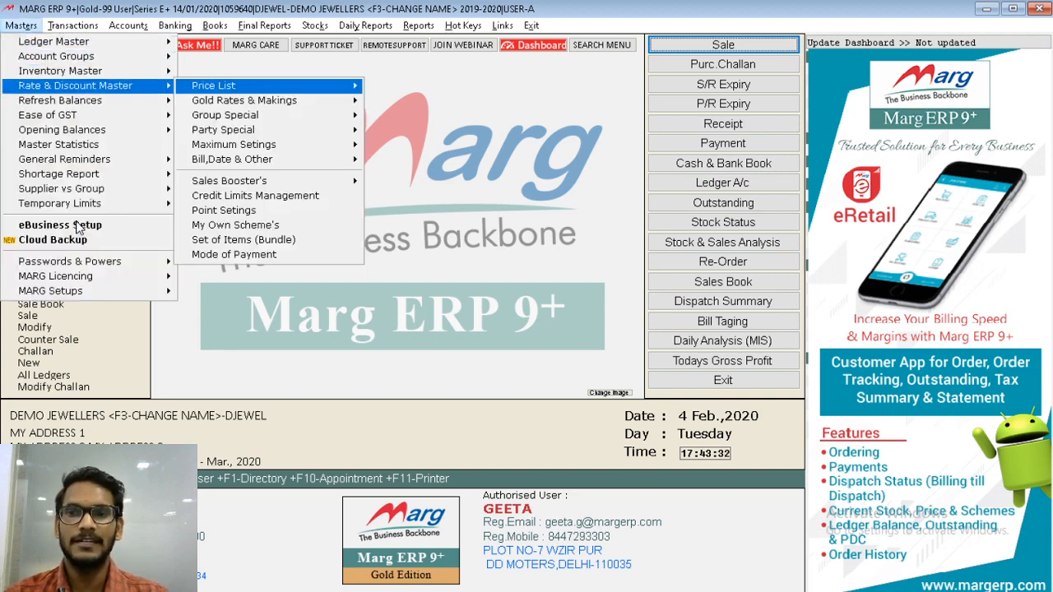
key(Down)
key(Right)
key(Return)
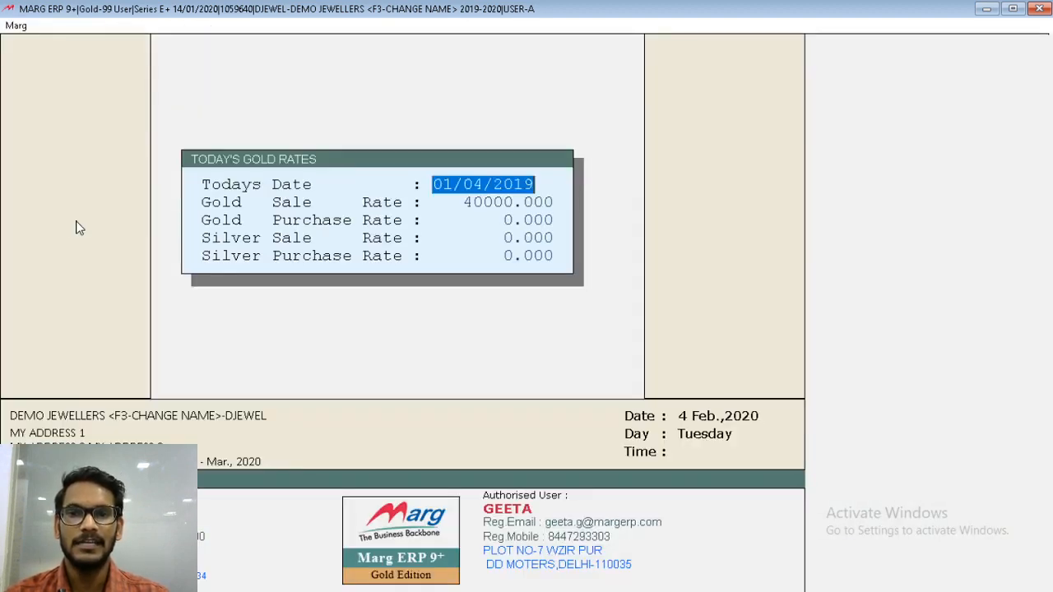
text(0304)
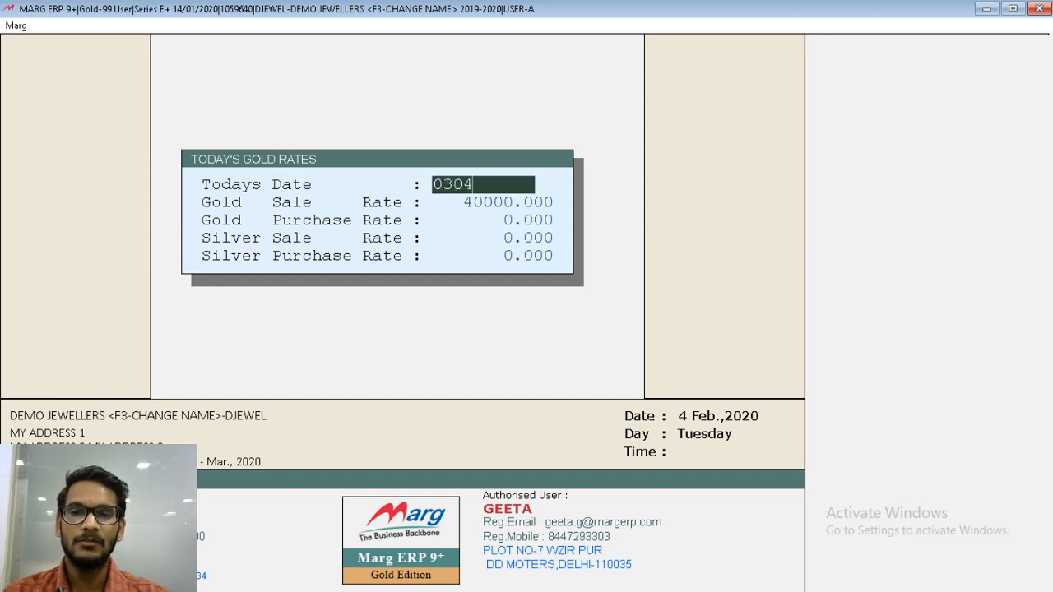
key(Return)
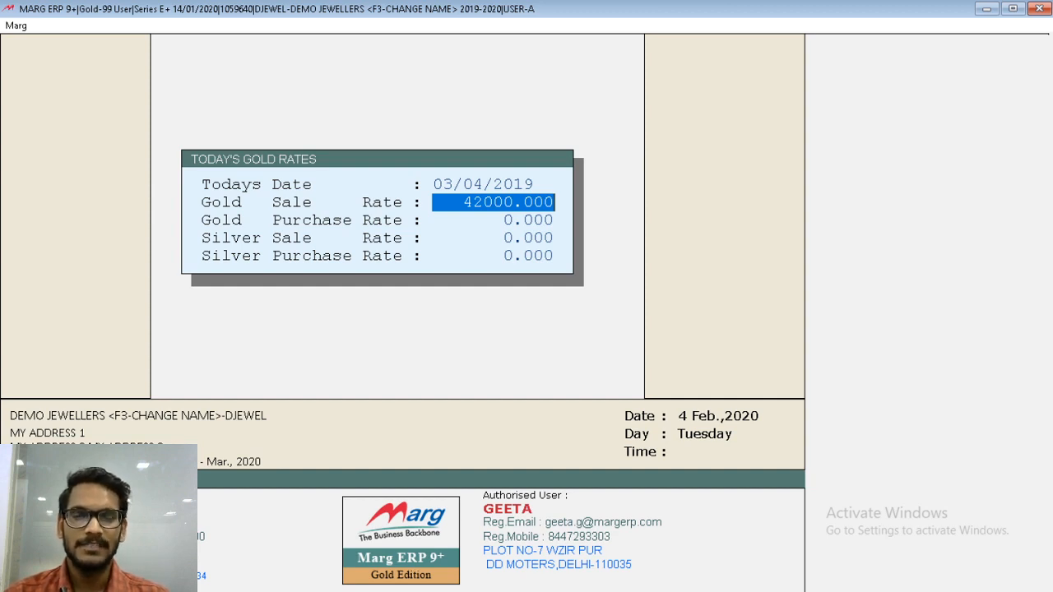
Change the date back to 01/04/2019 and accept its gold and silver rates to reach the group-wise rate list.
click(483, 184)
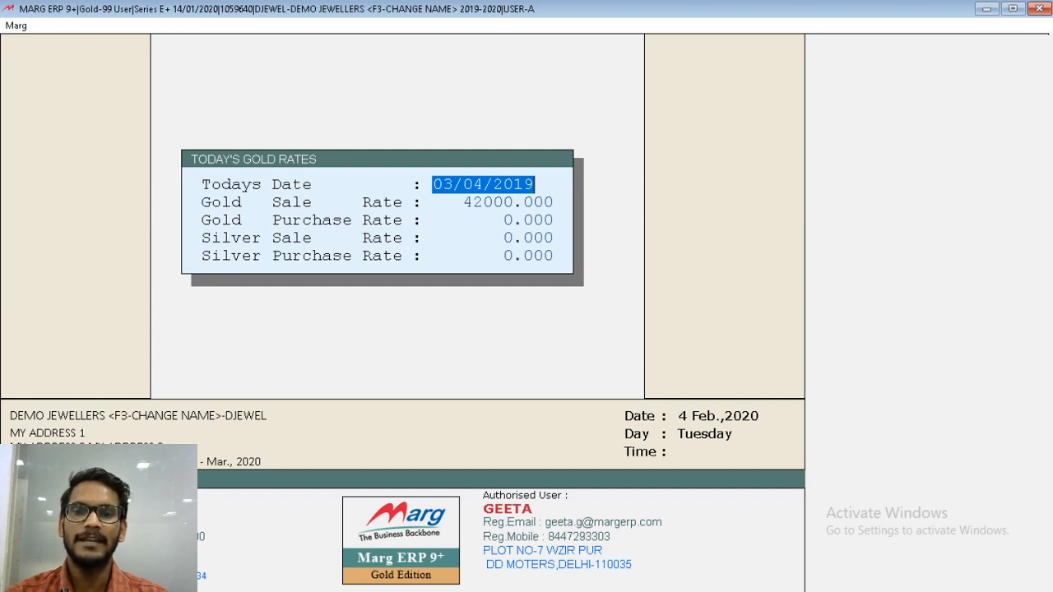
click(494, 201)
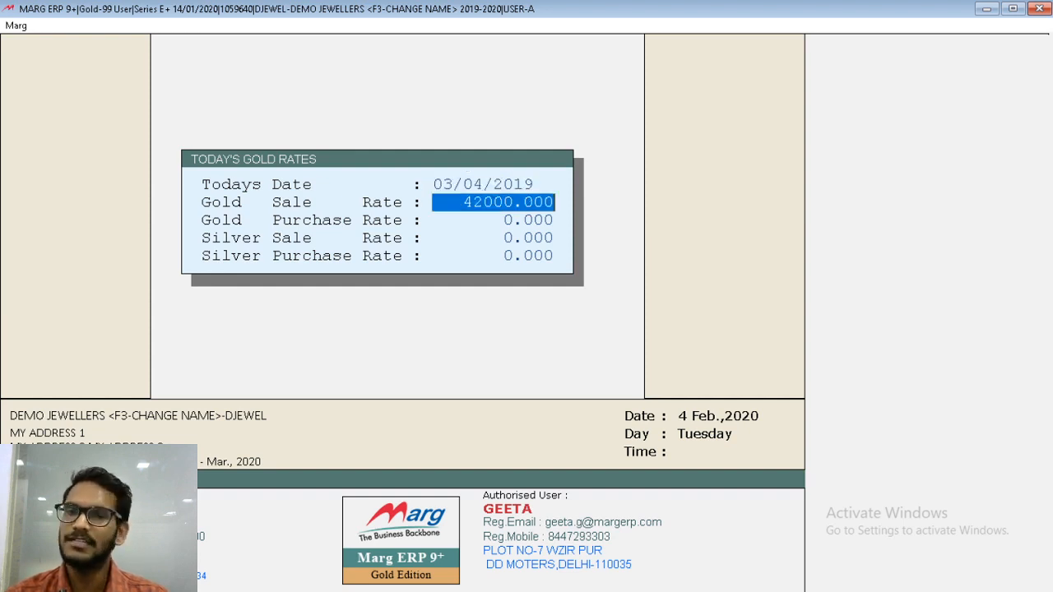
click(483, 185)
text(0)
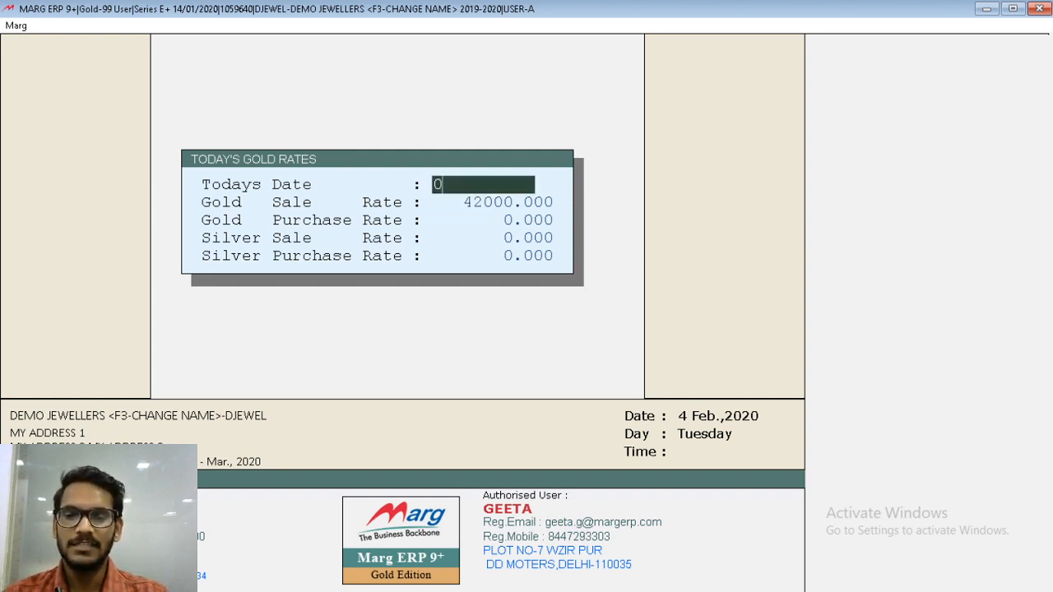
text(104/2019)
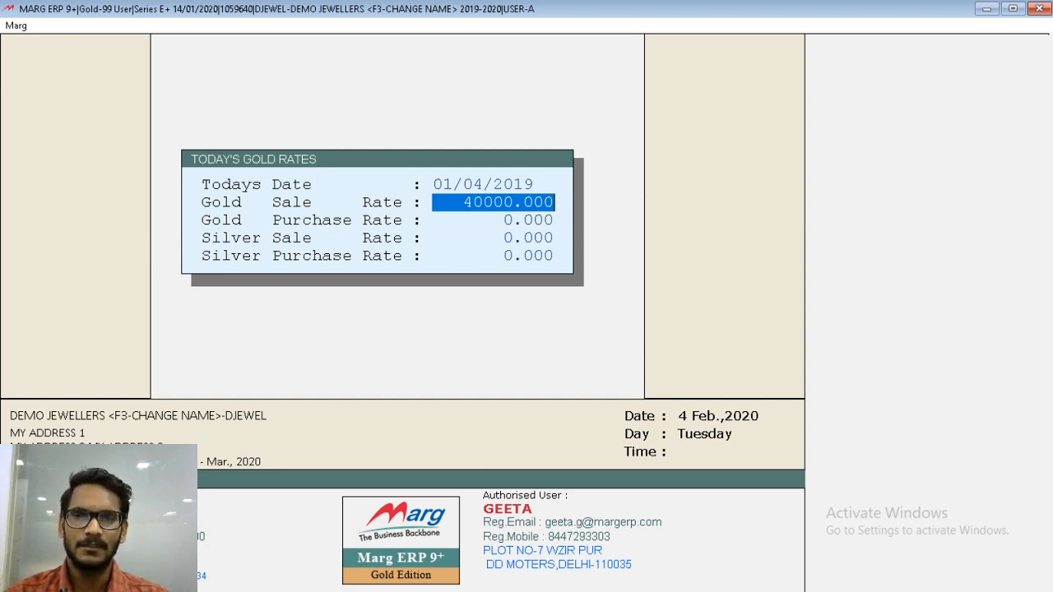
key(Return)
key(Return)
key(Return)
key(Return)
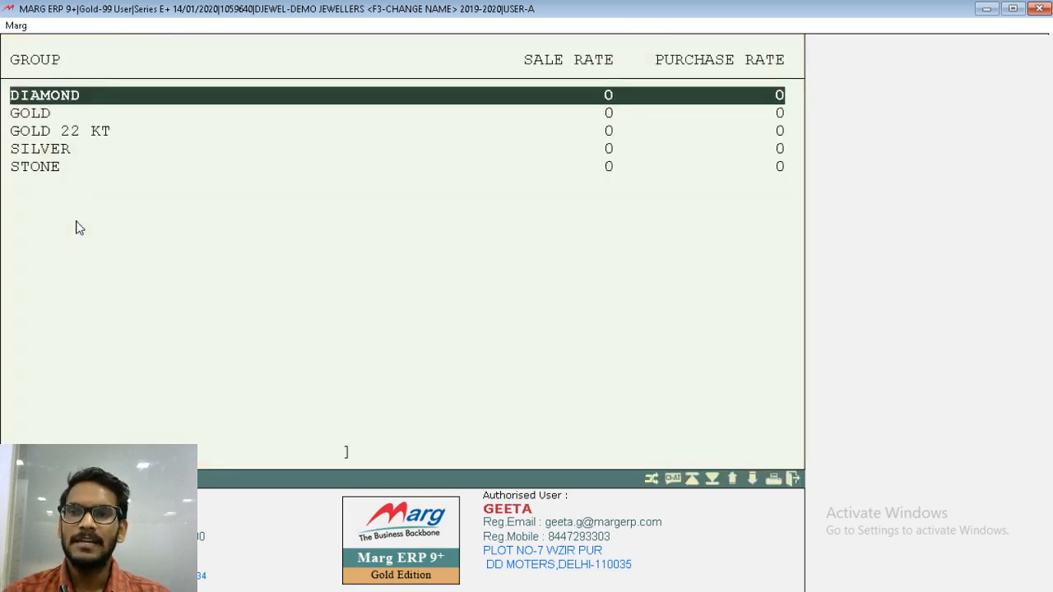
Set the GOLD group's sale rate to 4100 and purchase rate to 3950, and leave the group rate list.
key(Down)
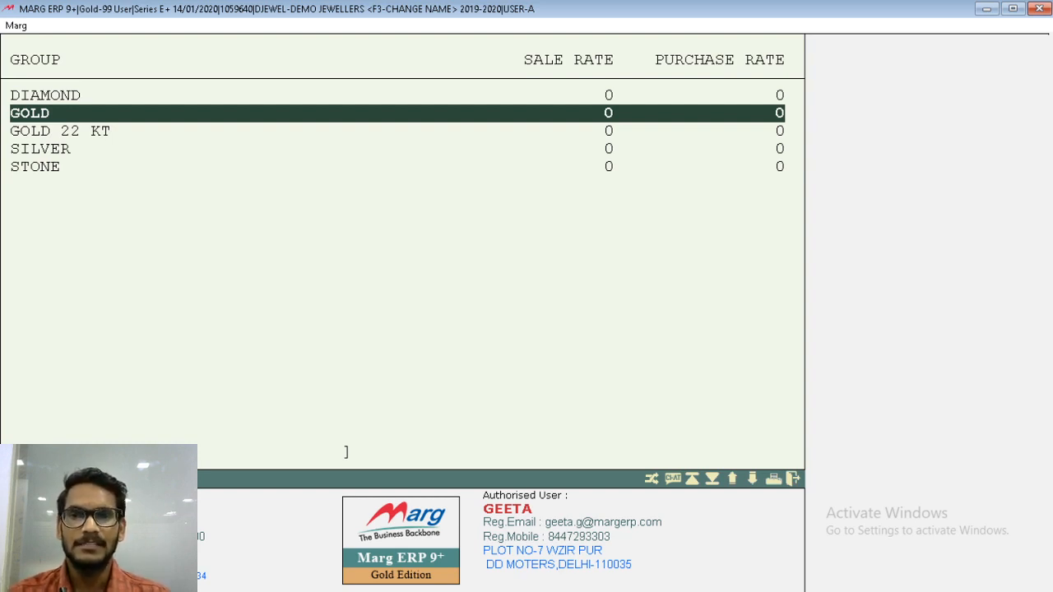
key(Return)
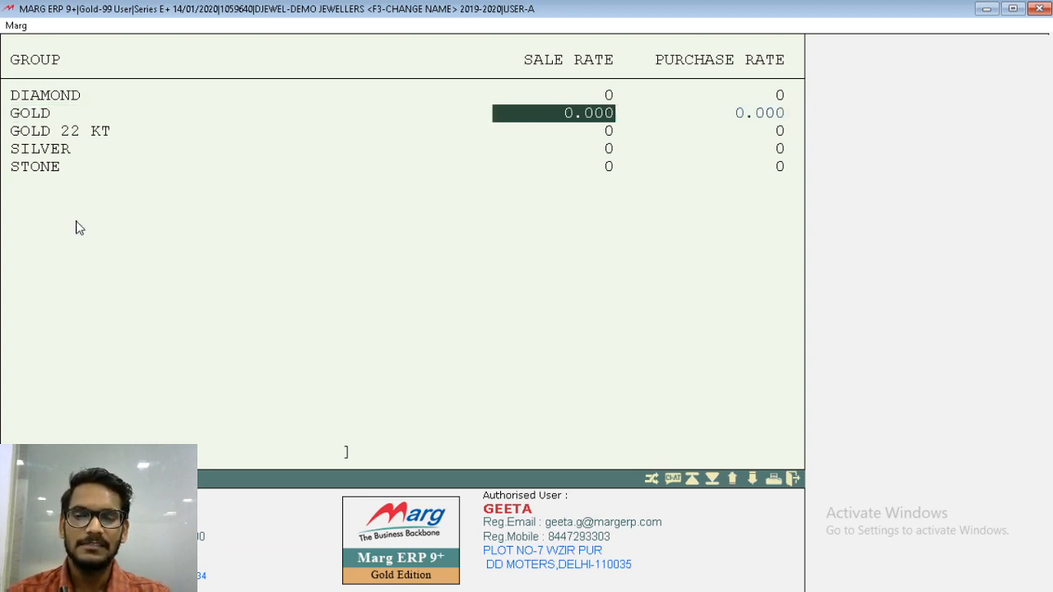
text(41)
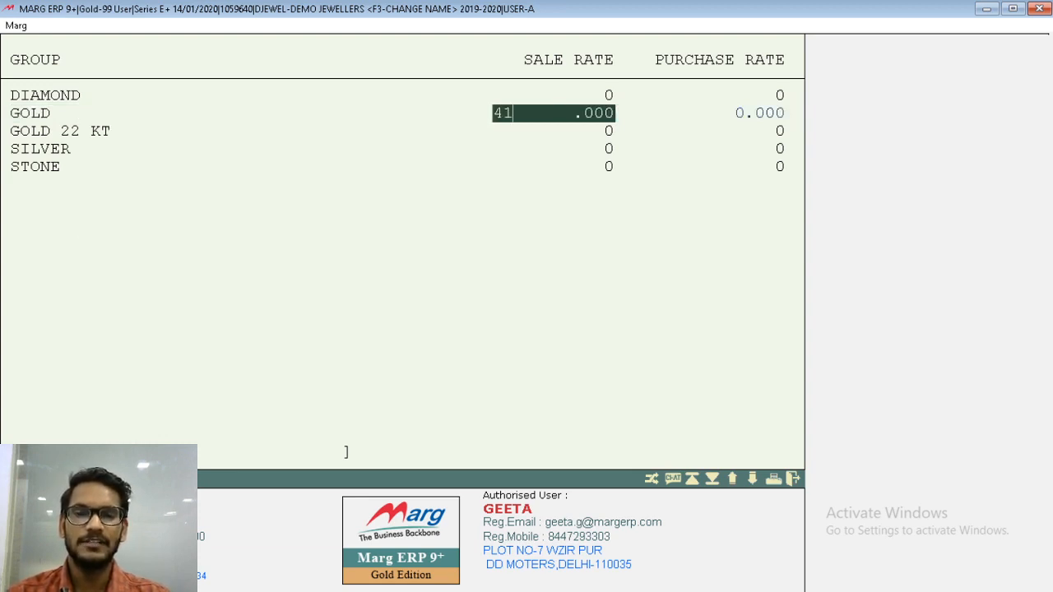
text(00)
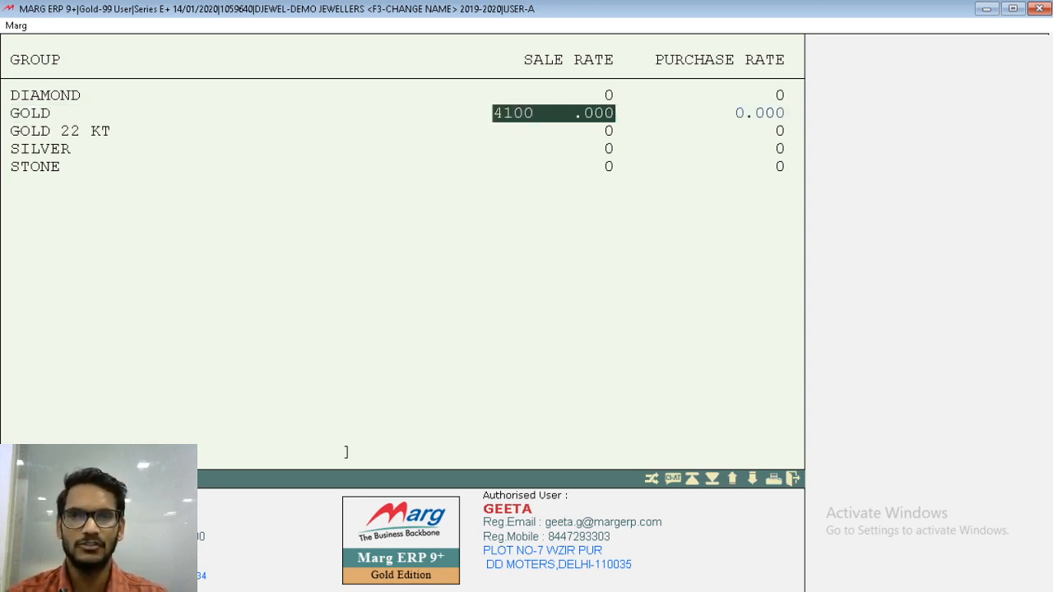
key(Return)
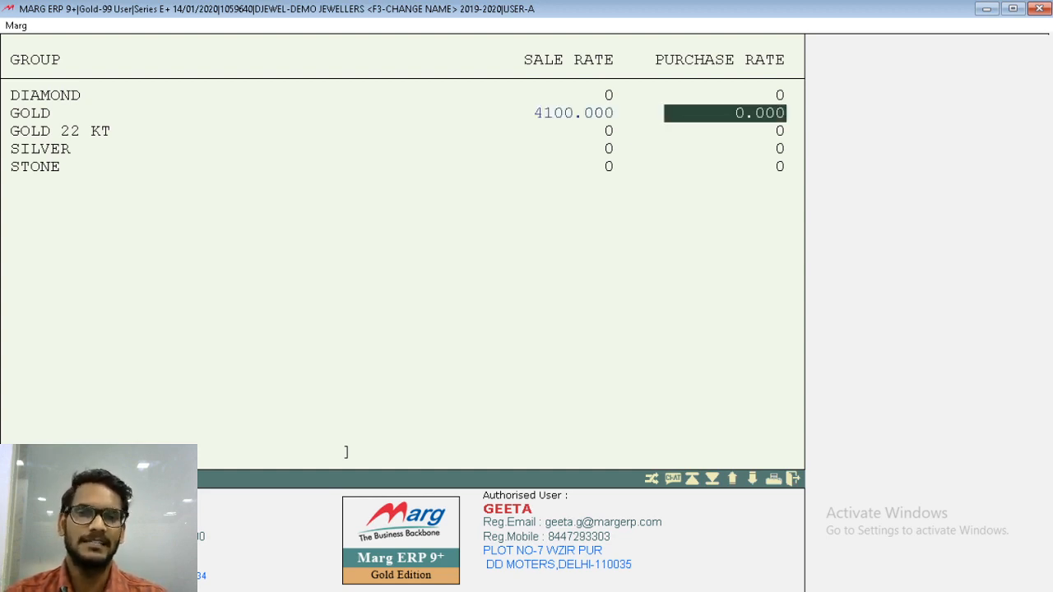
text(39      )
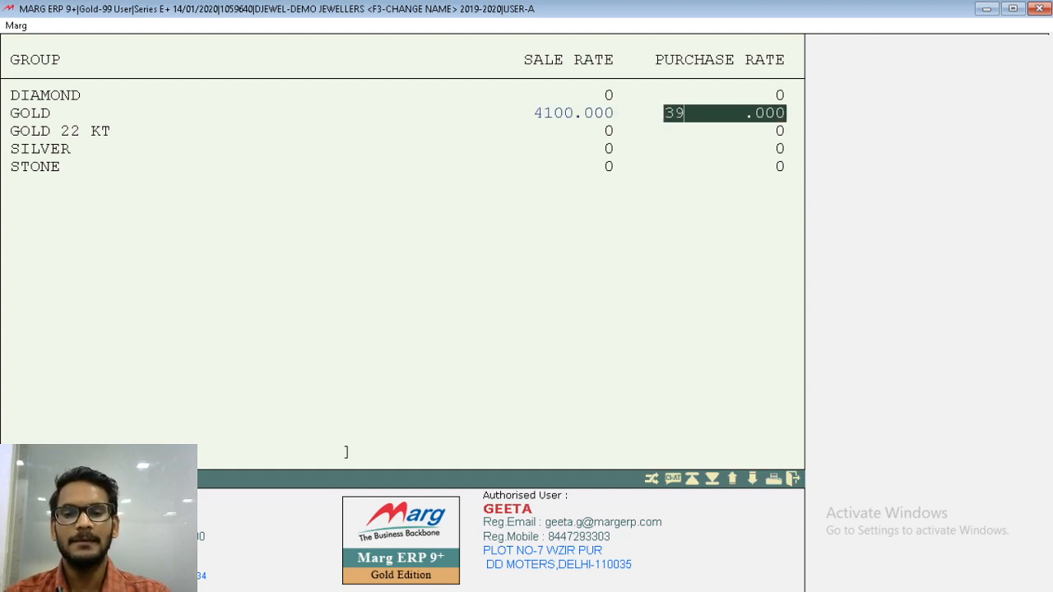
text(50)
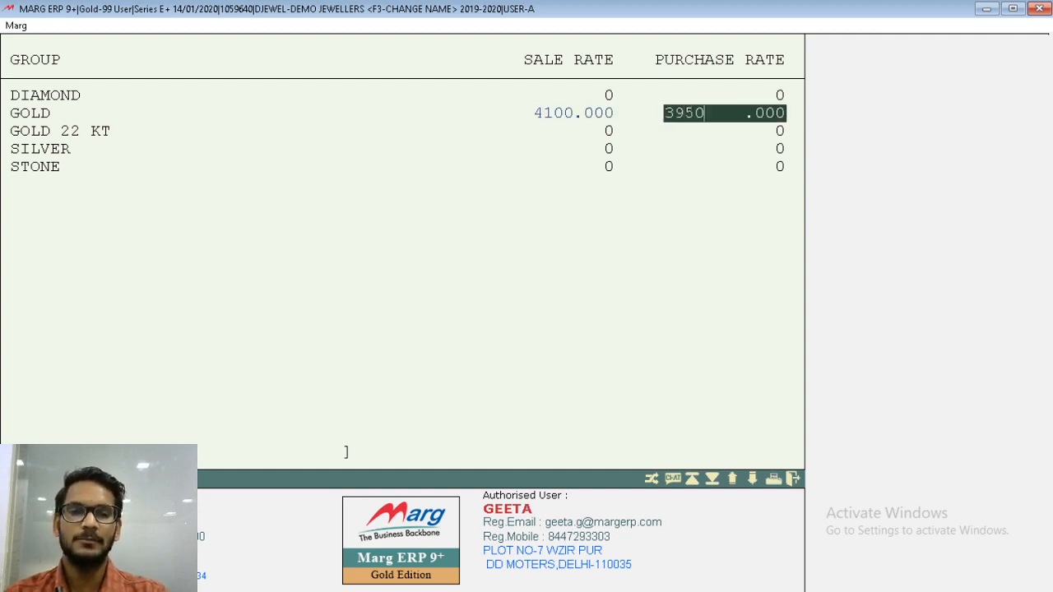
key(Return)
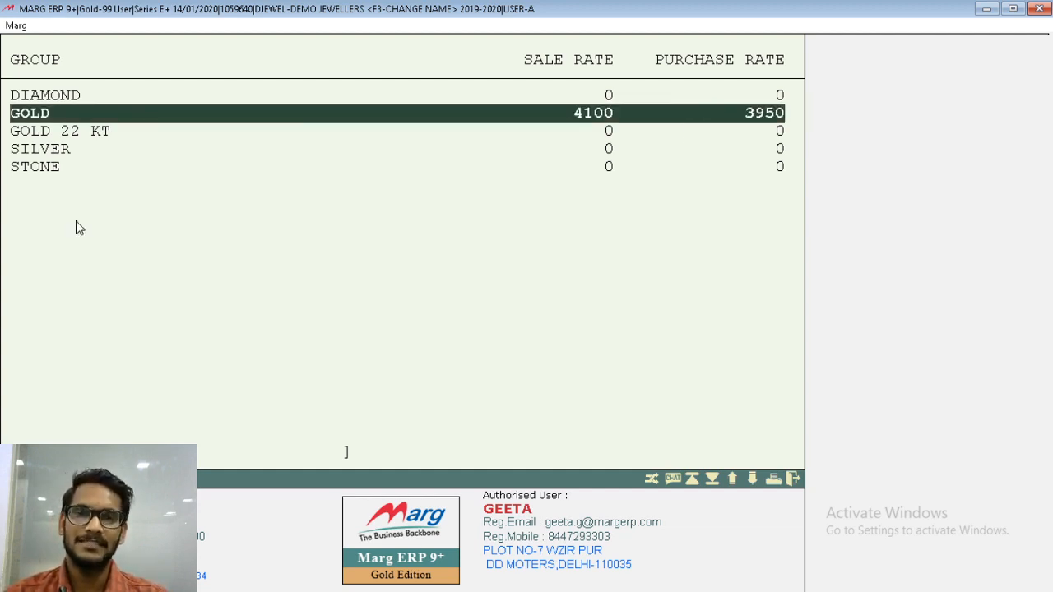
key(Escape)
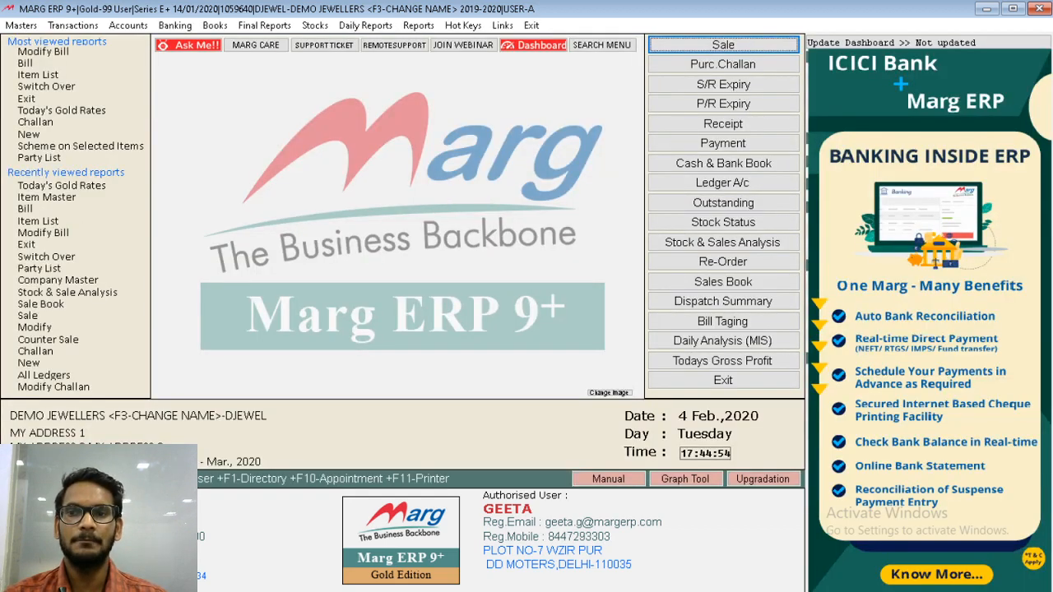
Open Today's Gold Rates again from the rate and discount masters.
key(alt)
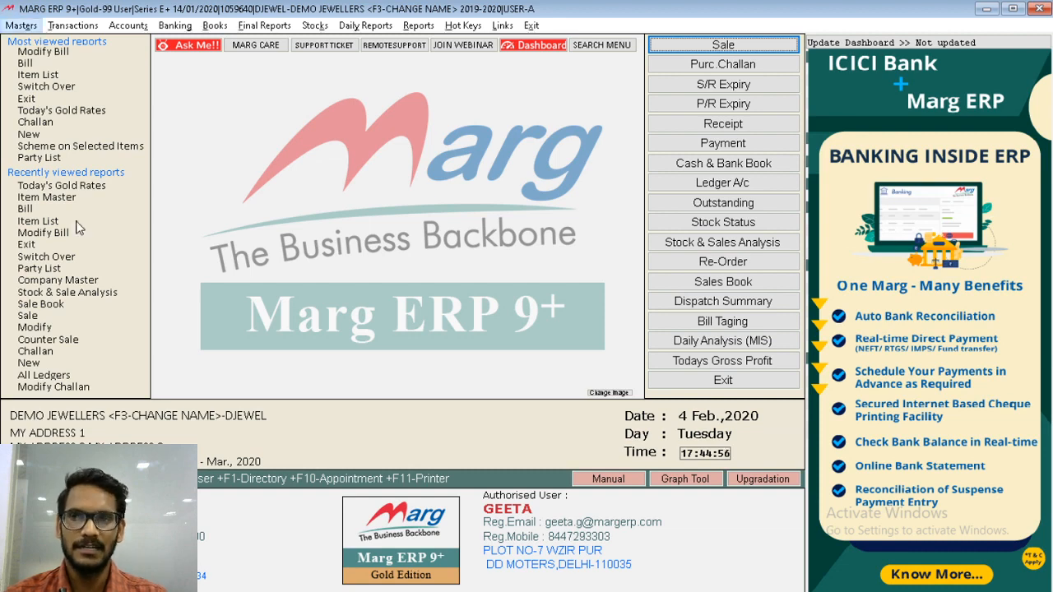
key(Down)
key(Down)
key(Down)
key(Down)
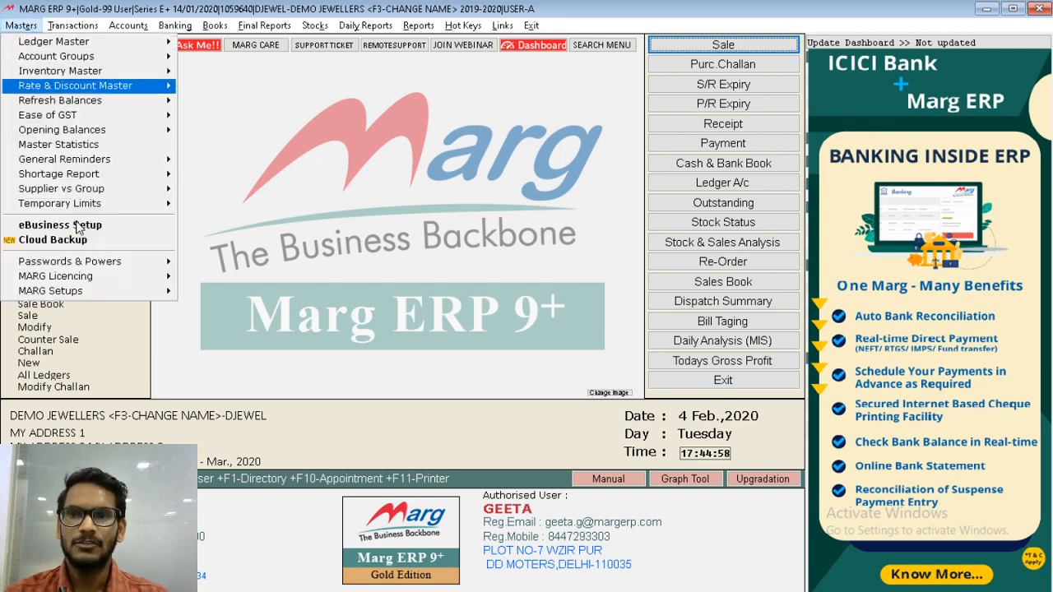
key(Right)
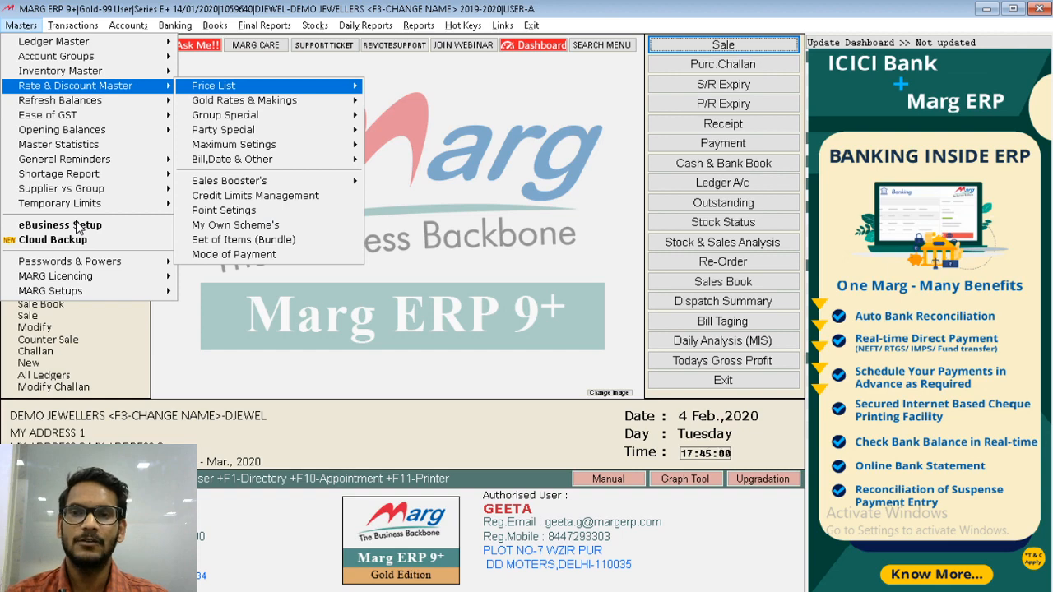
key(Down)
key(Right)
key(Return)
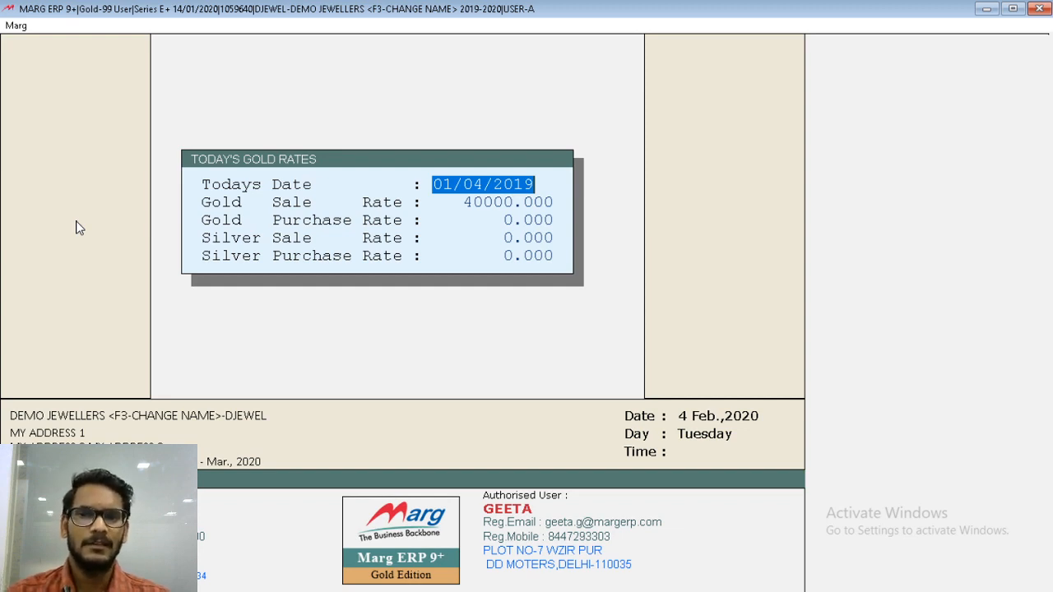
Accept the date 01/04/2019 and its rates, review the group-wise sale and purchase rates, and leave the list.
key(Return)
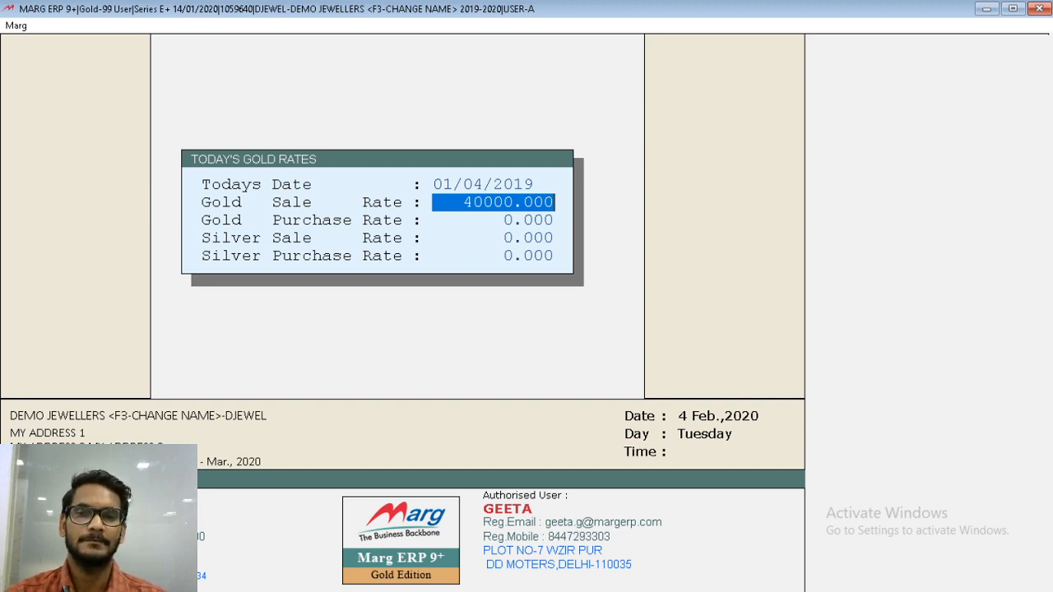
key(Return)
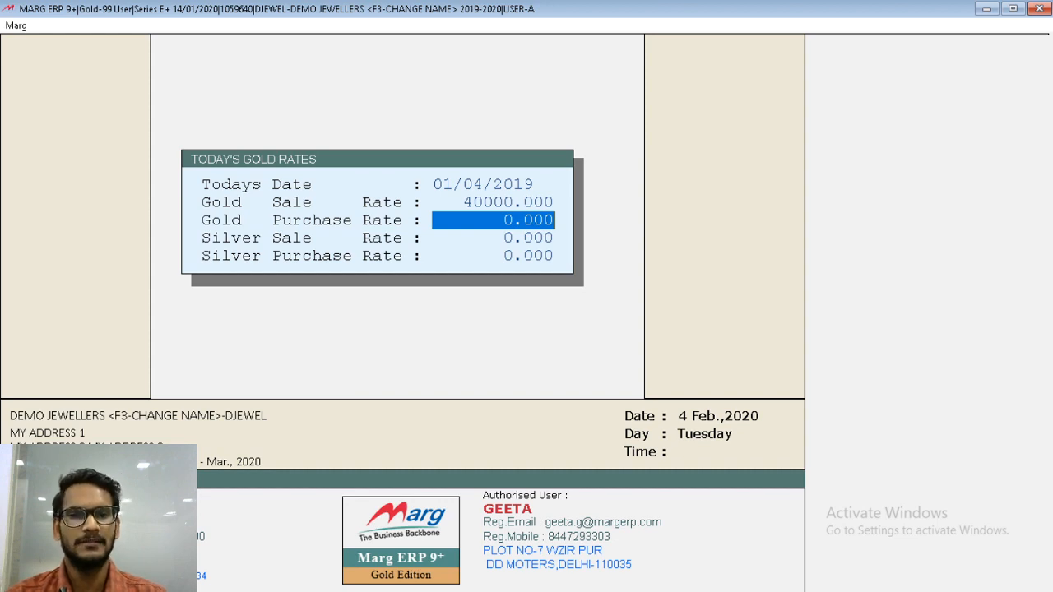
key(Return)
key(Return)
key(Return)
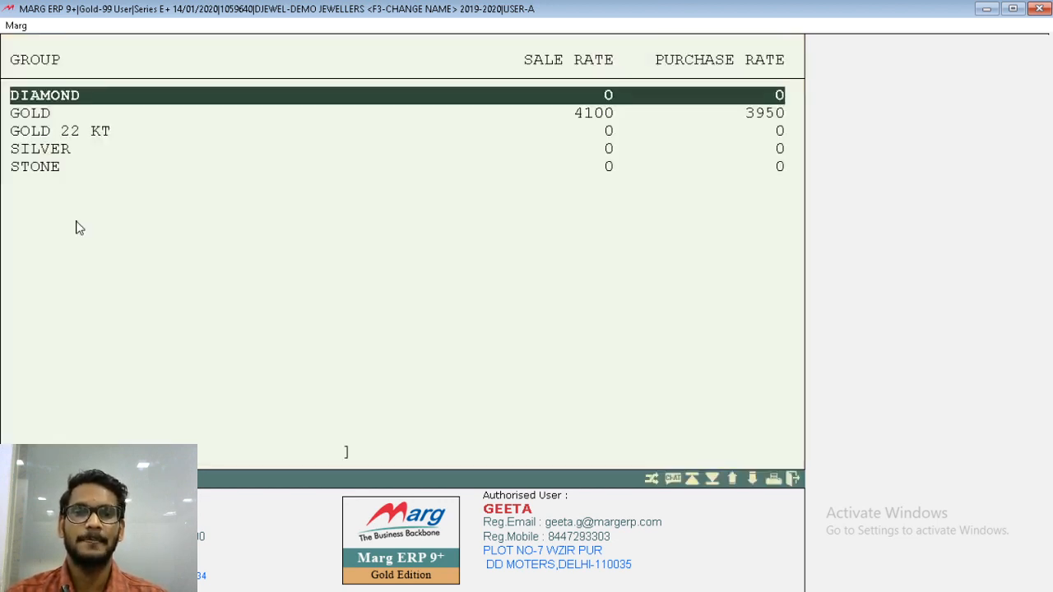
key(Escape)
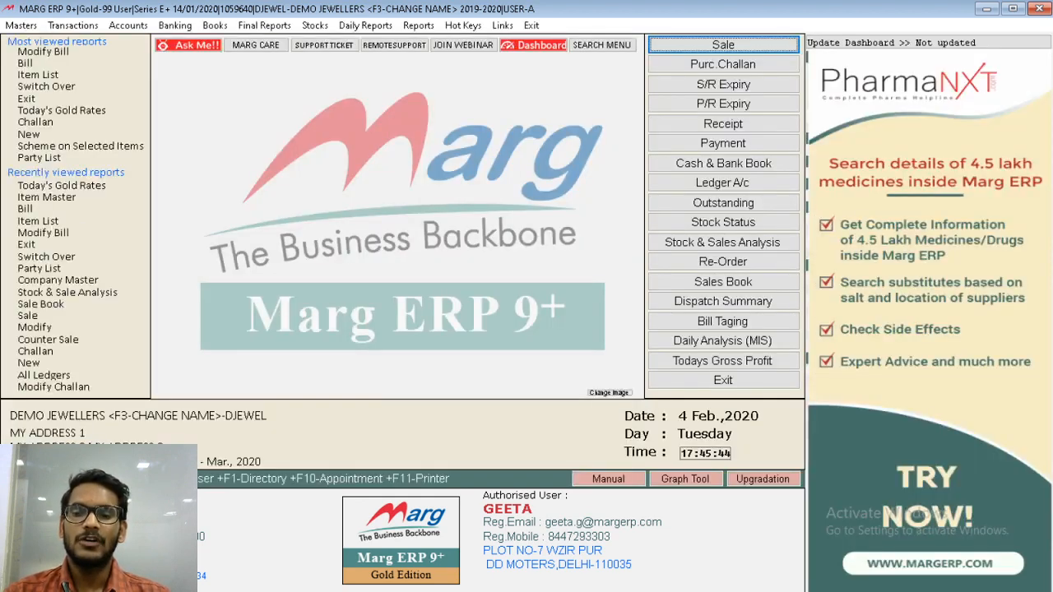
Start a new purchase bill and accept the date 04/02/2020 to bring up the ledger selection.
key(Right)
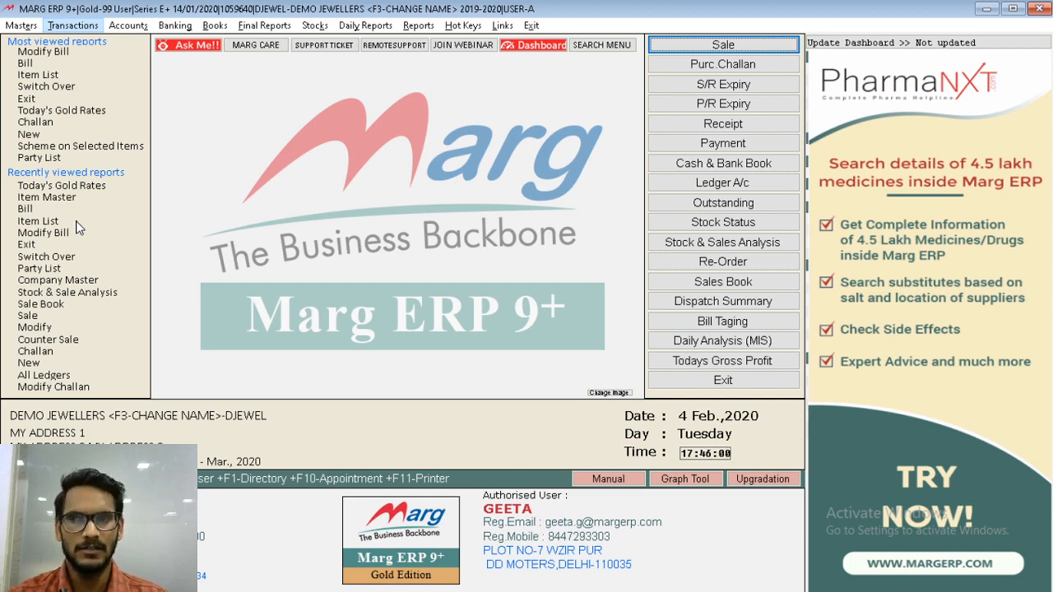
key(alt+t)
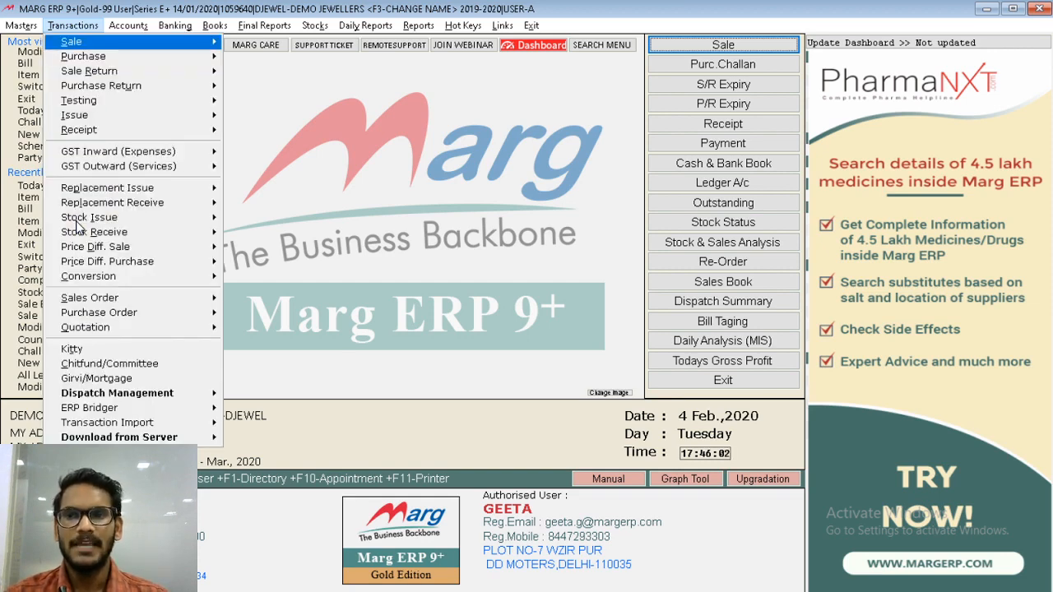
key(Down)
key(Right)
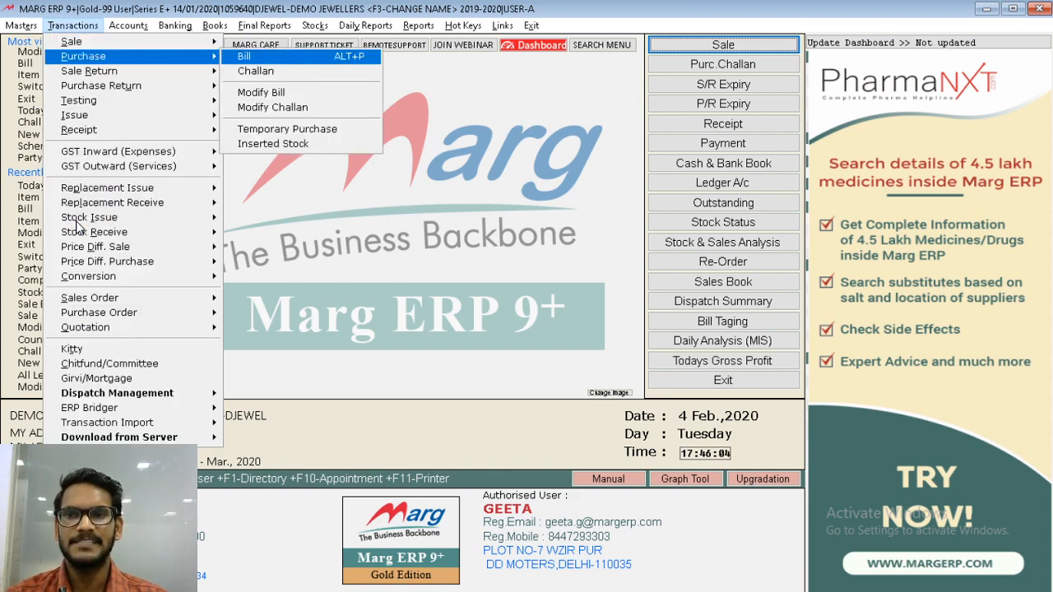
key(Return)
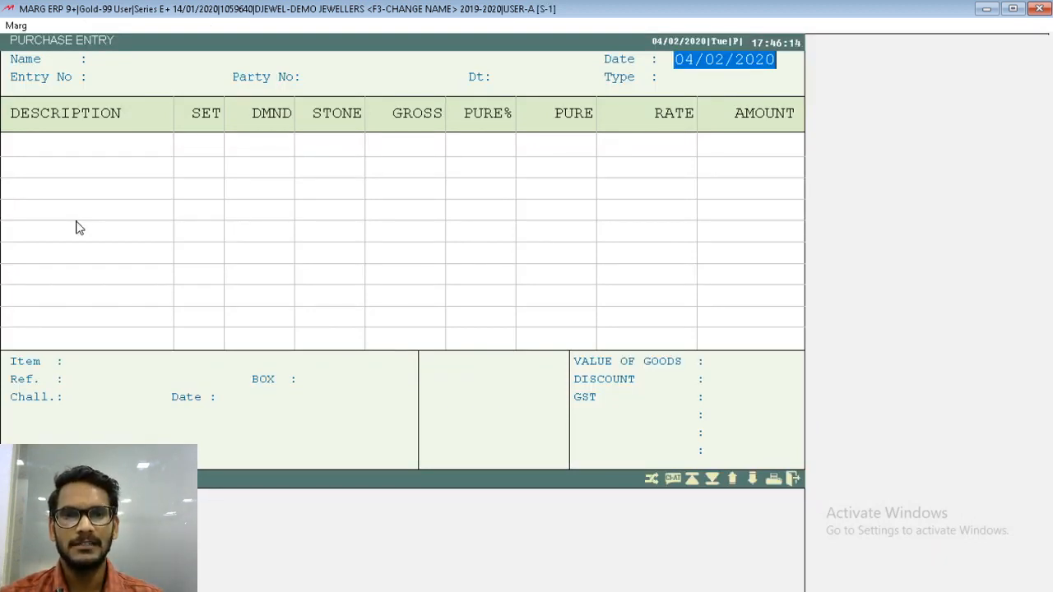
key(Return)
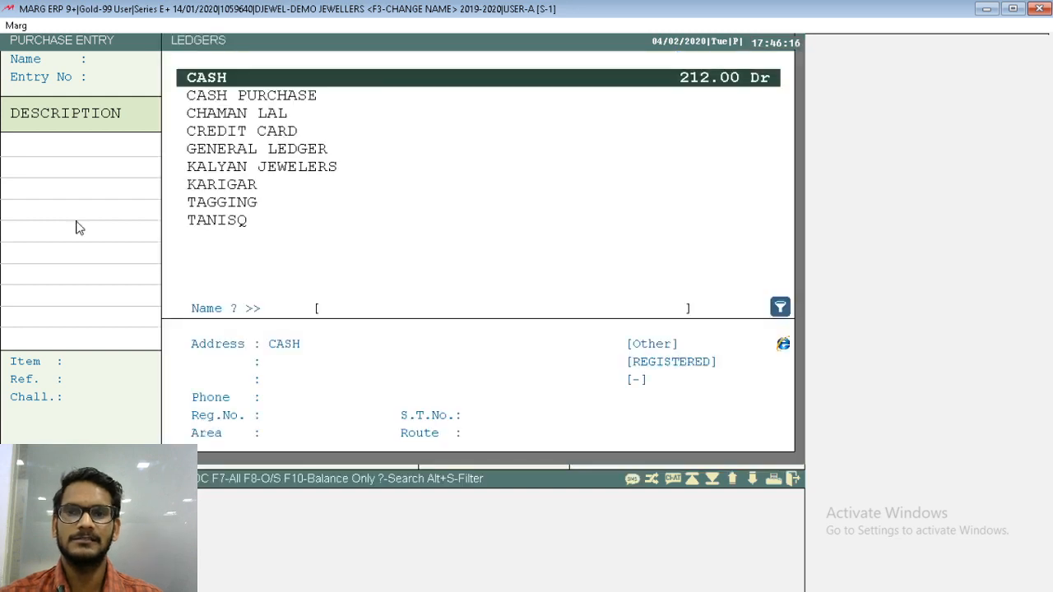
Choose KALYAN JEWELERS as the supplier ledger for the purchase bill.
key(Down)
key(Down)
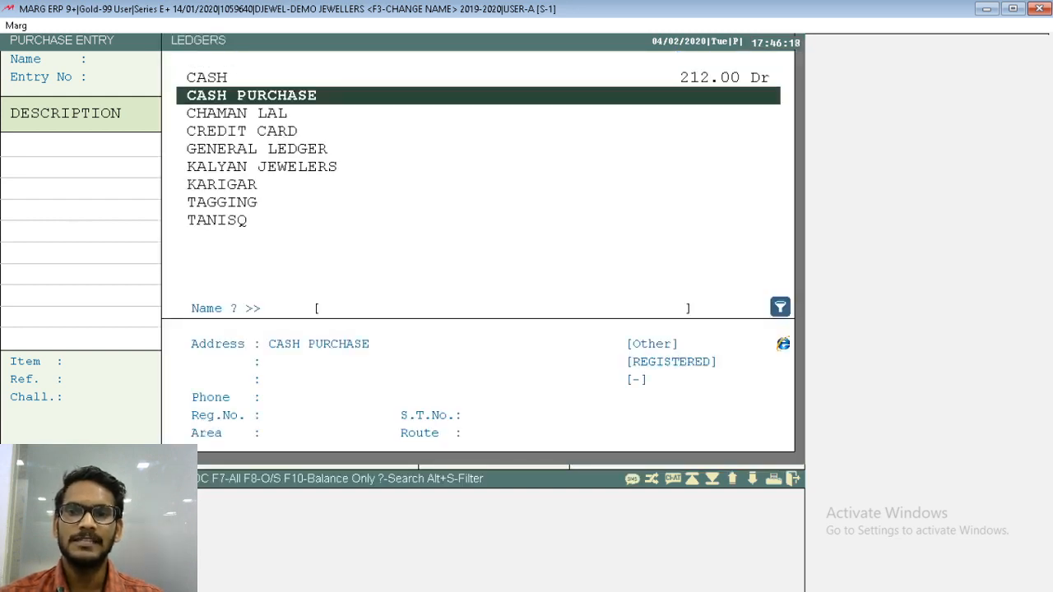
key(Down)
key(Down)
key(Down)
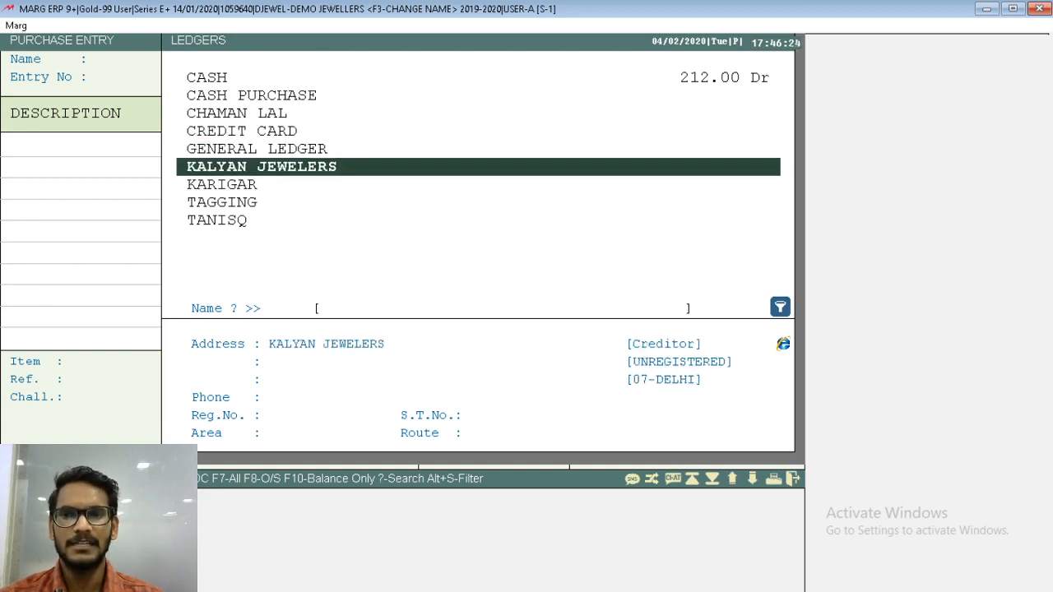
key(Return)
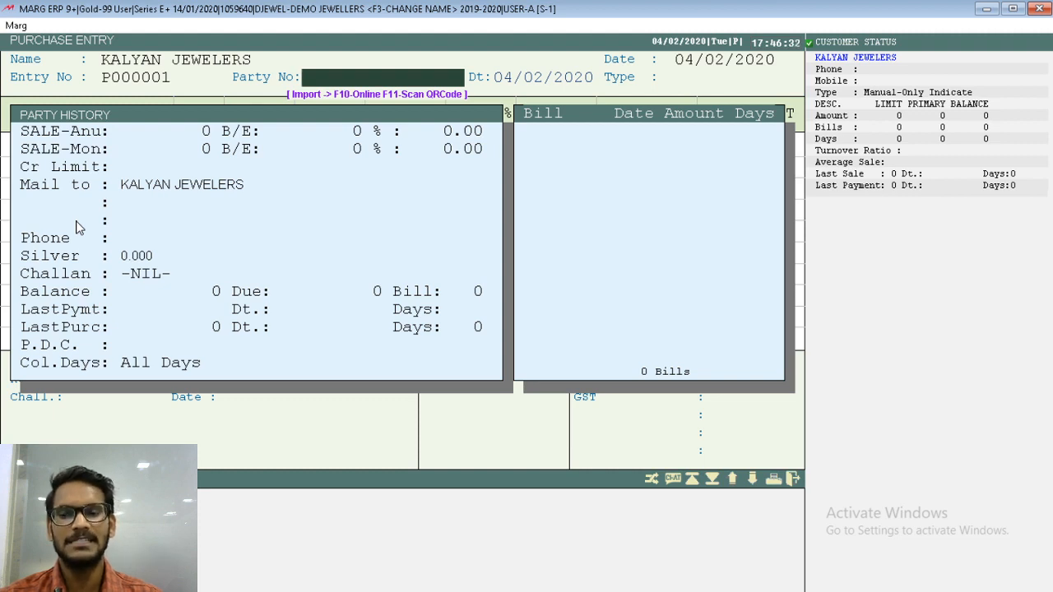
text(123)
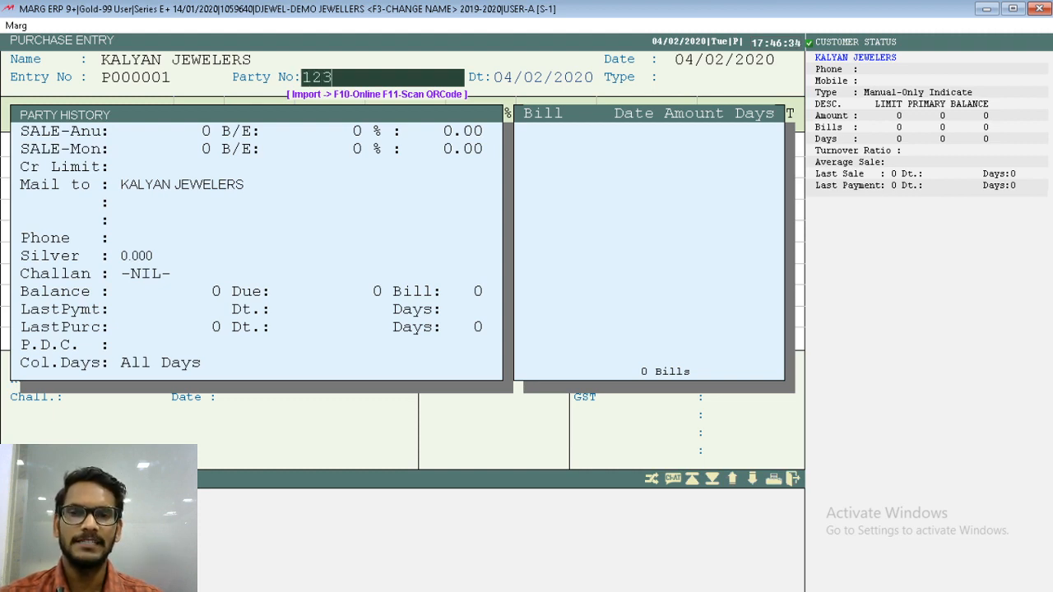
key(Return)
key(Return)
key(Return)
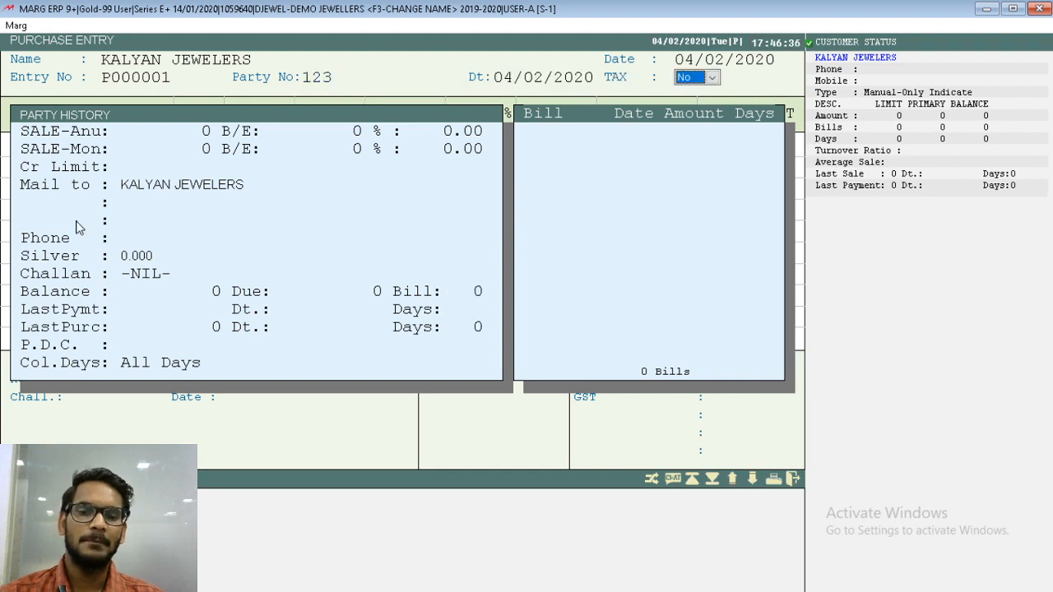
key(Return)
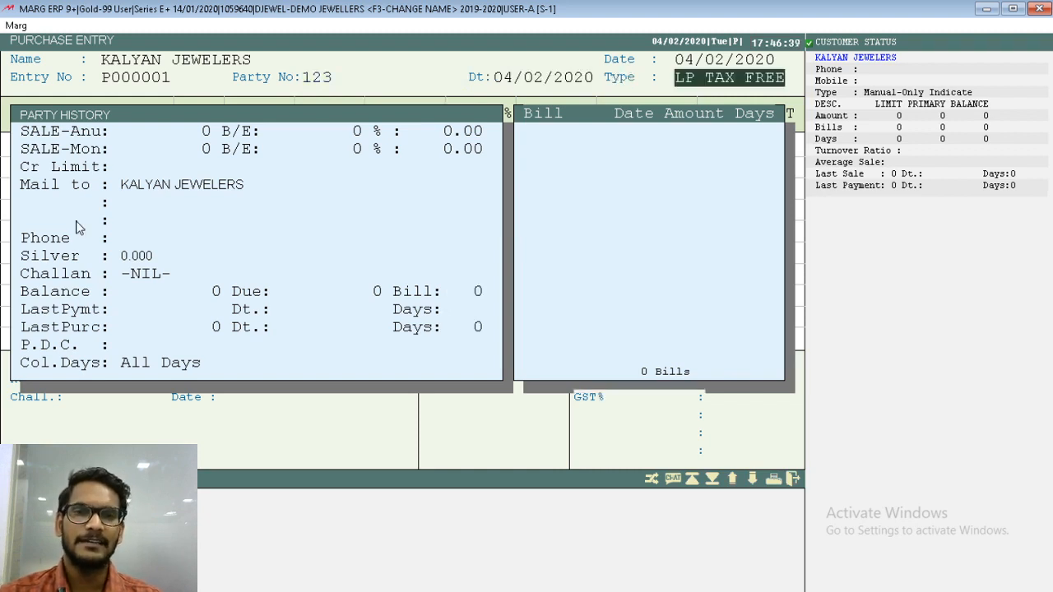
key(Return)
key(Escape)
key(Return)
text(123)
key(Return)
key(Return)
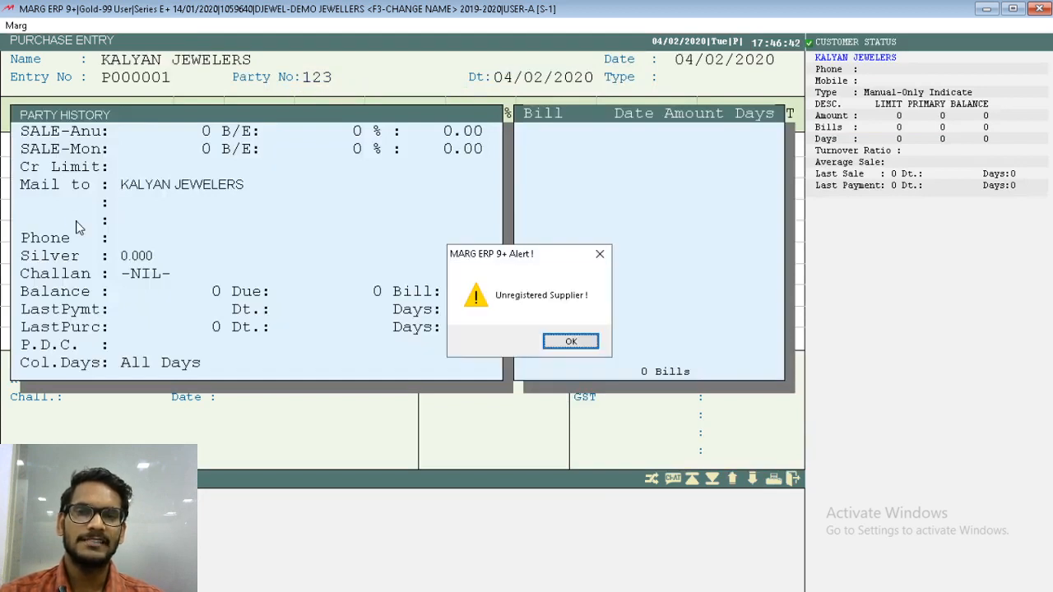
key(Return)
key(Return)
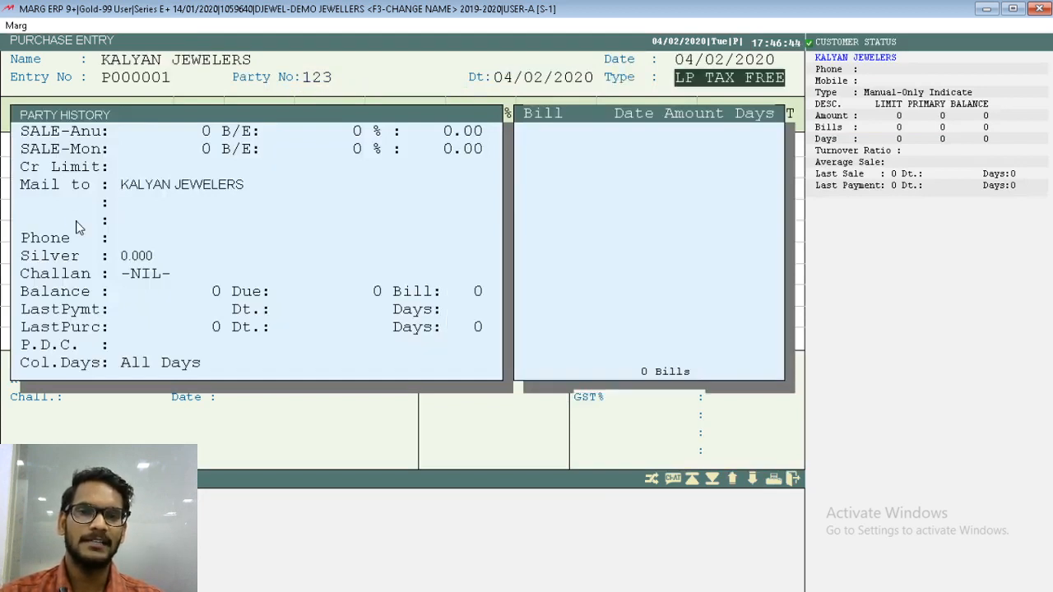
key(Return)
key(Escape)
Reselect the KALYAN JEWELERS ledger and fill the bill header with party number 234, tax Yes and type LP-GST 3 %.
key(Return)
text(234)
key(Return)
key(Return)
key(Return)
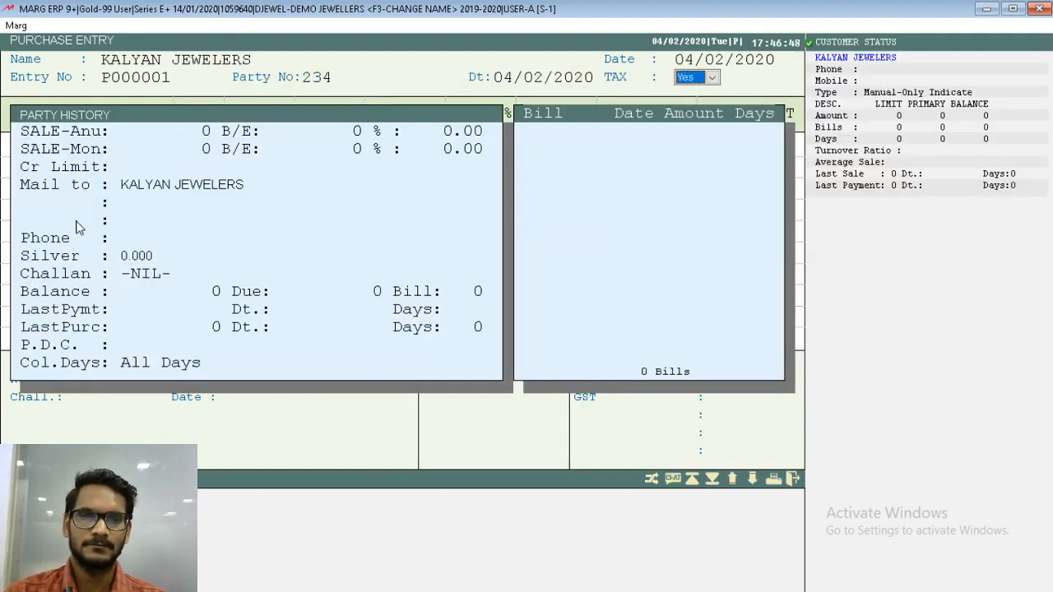
key(Return)
key(Return)
key(Down)
key(Down)
key(Return)
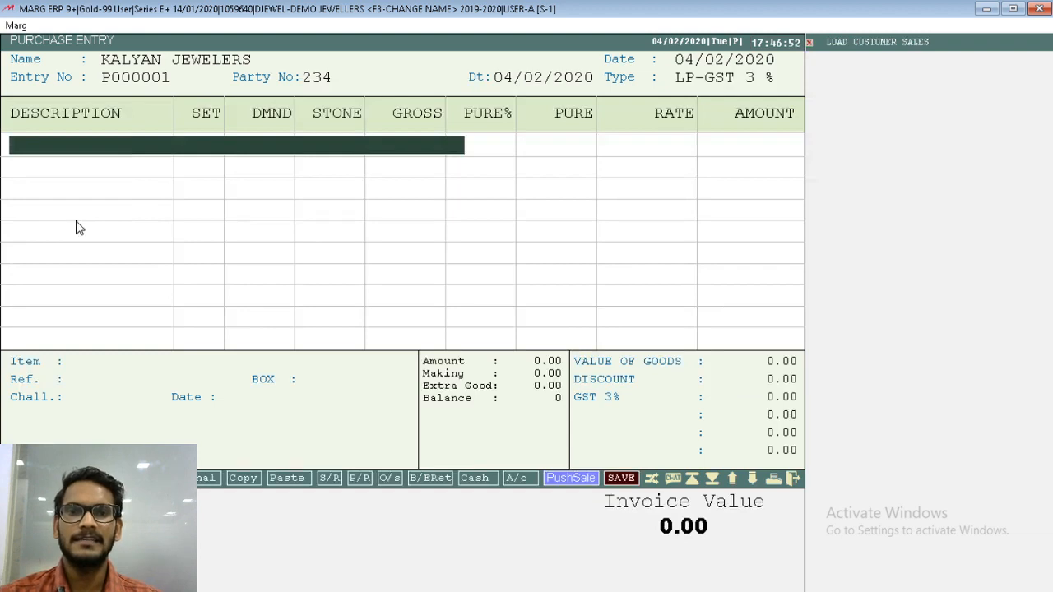
Add L.RING as the first item on the purchase bill.
key(Return)
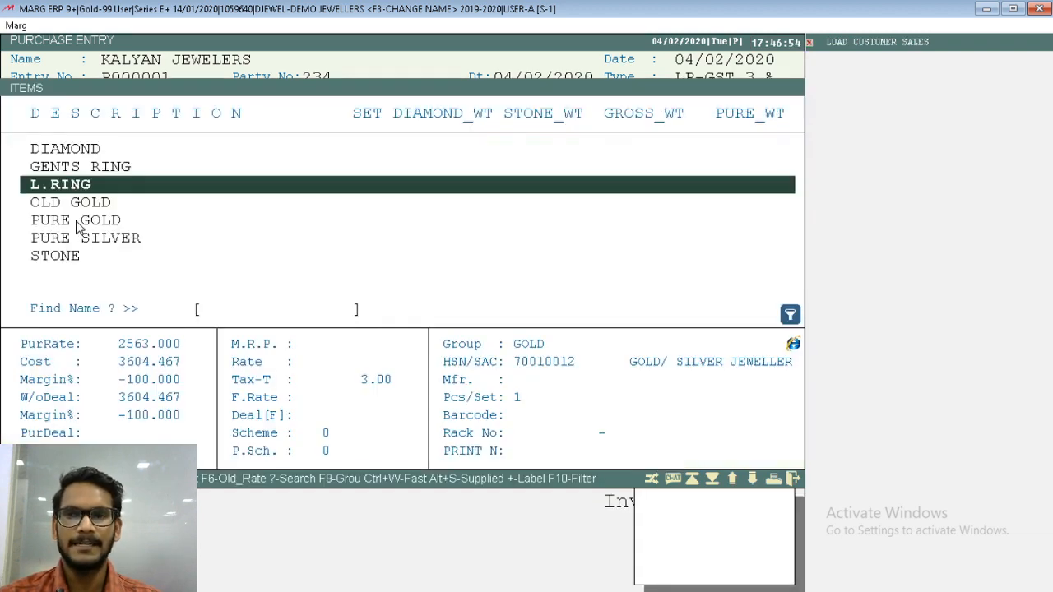
key(Up)
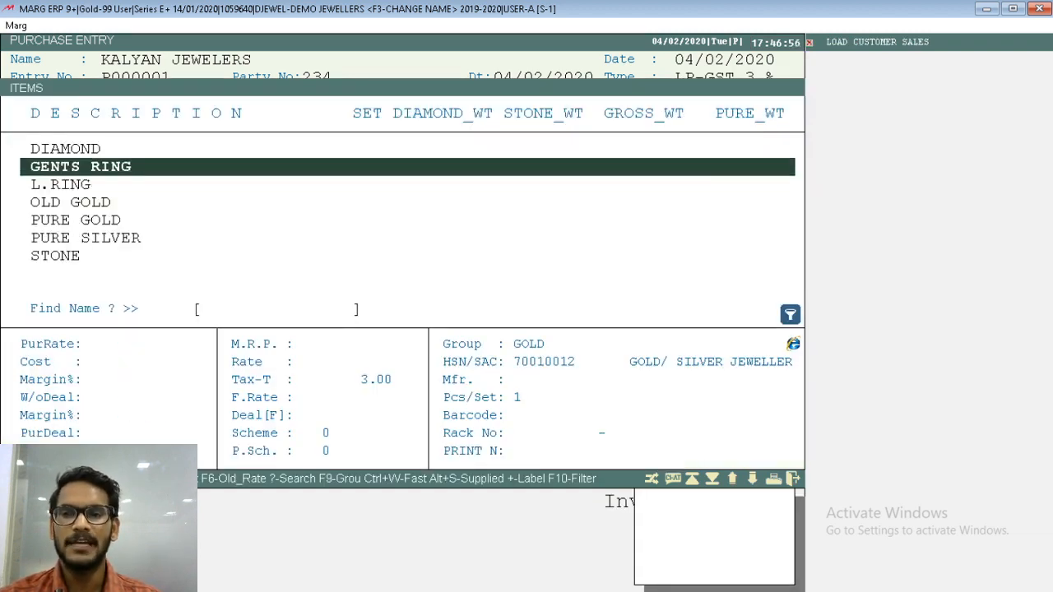
key(Down)
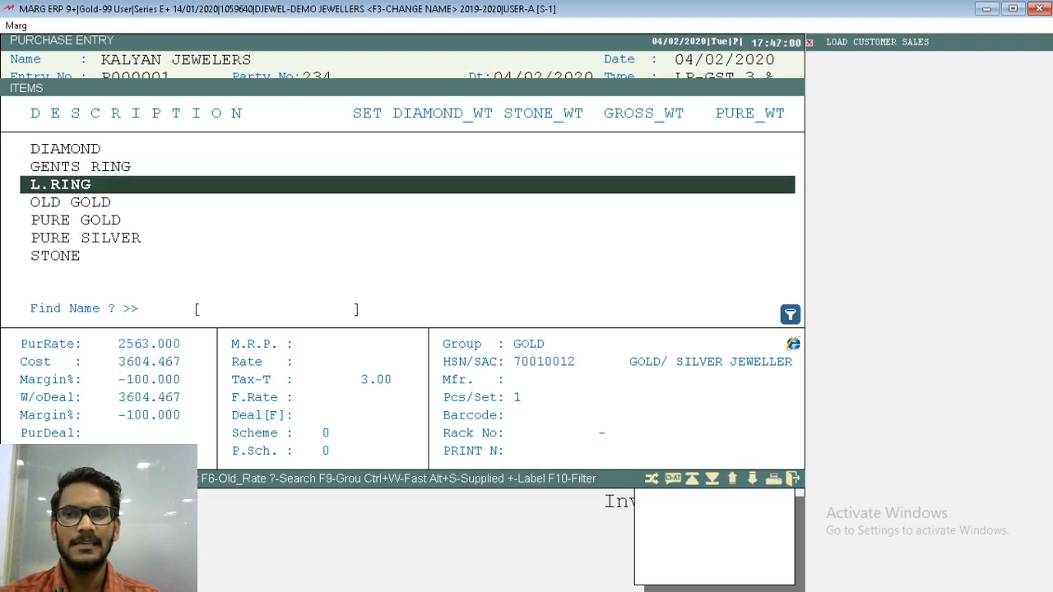
key(Return)
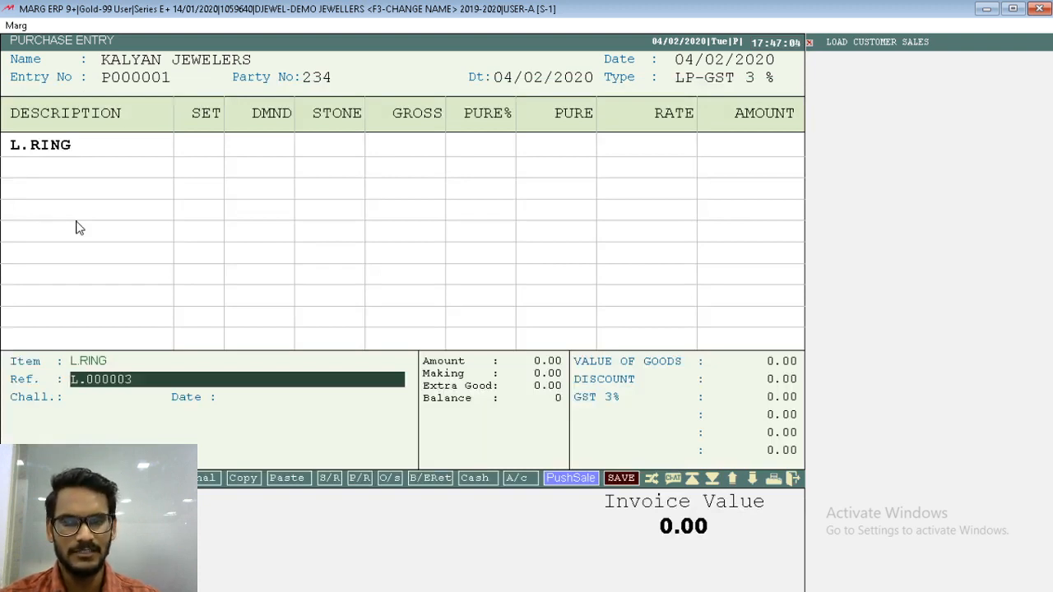
Shorten the L.RING item's reference to L003 and continue to its detail form.
key(ctrl+a)
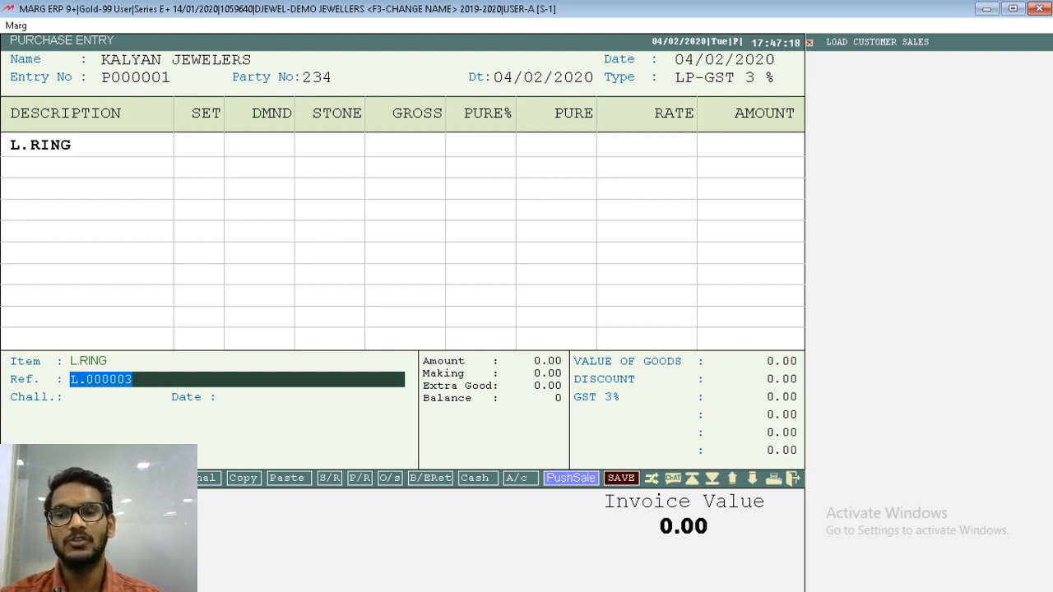
key(Right)
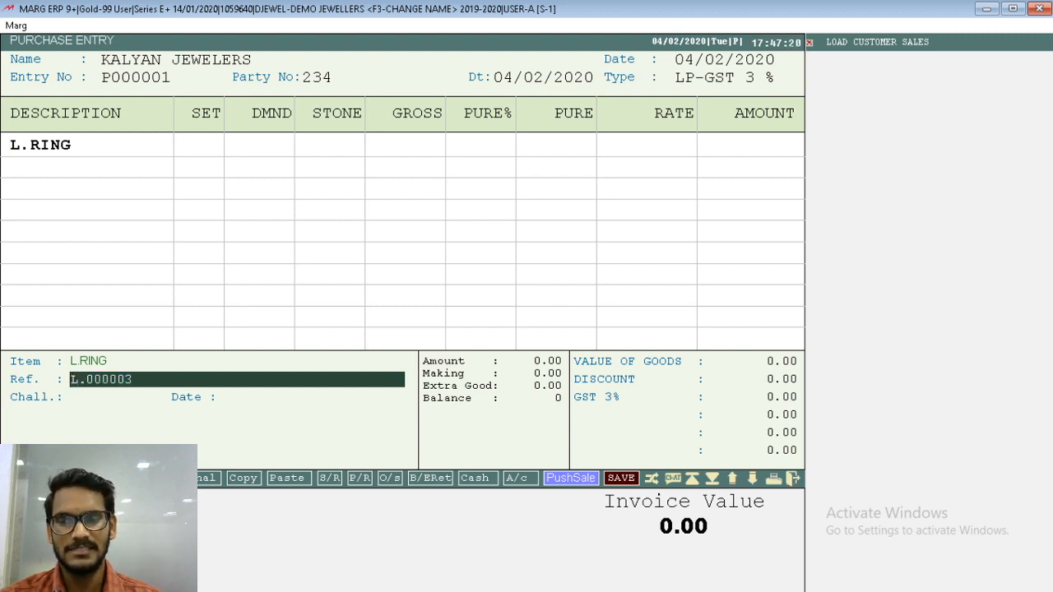
key(shift+Right)
key(shift+Right)
key(shift+Right)
key(shift+Right)
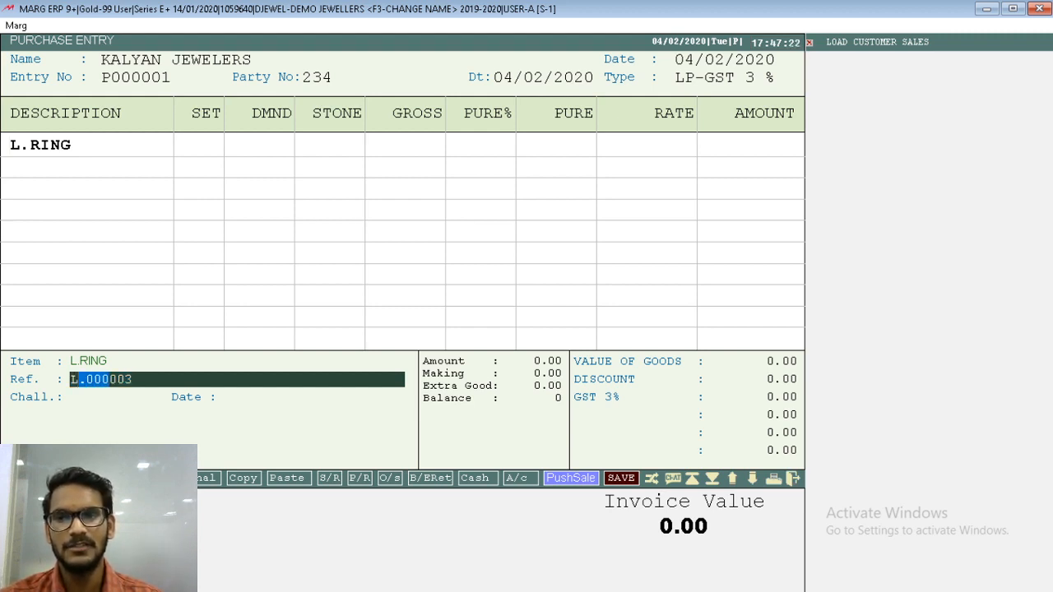
key(Delete)
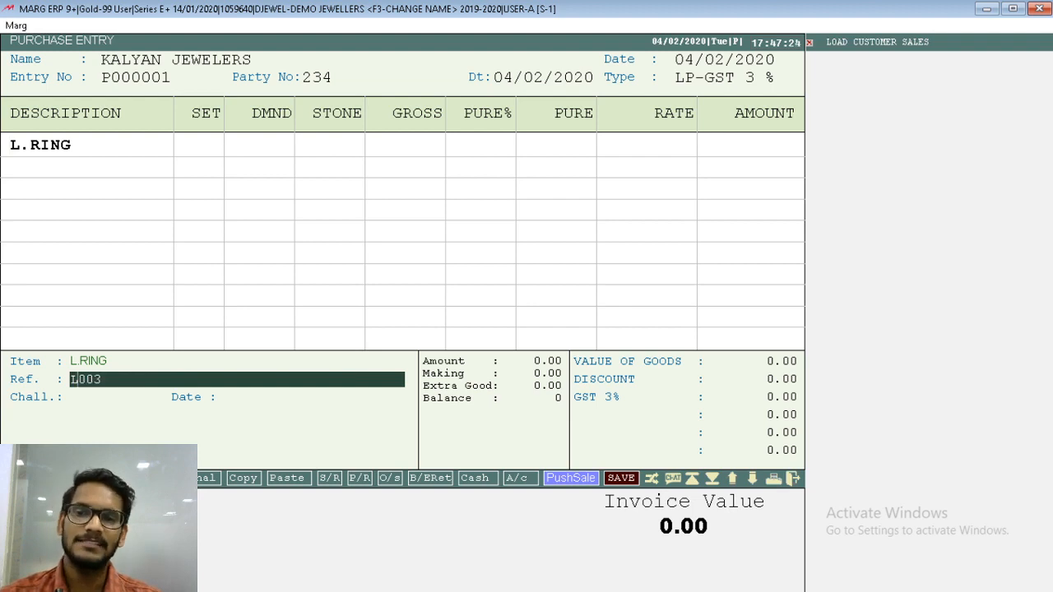
key(Return)
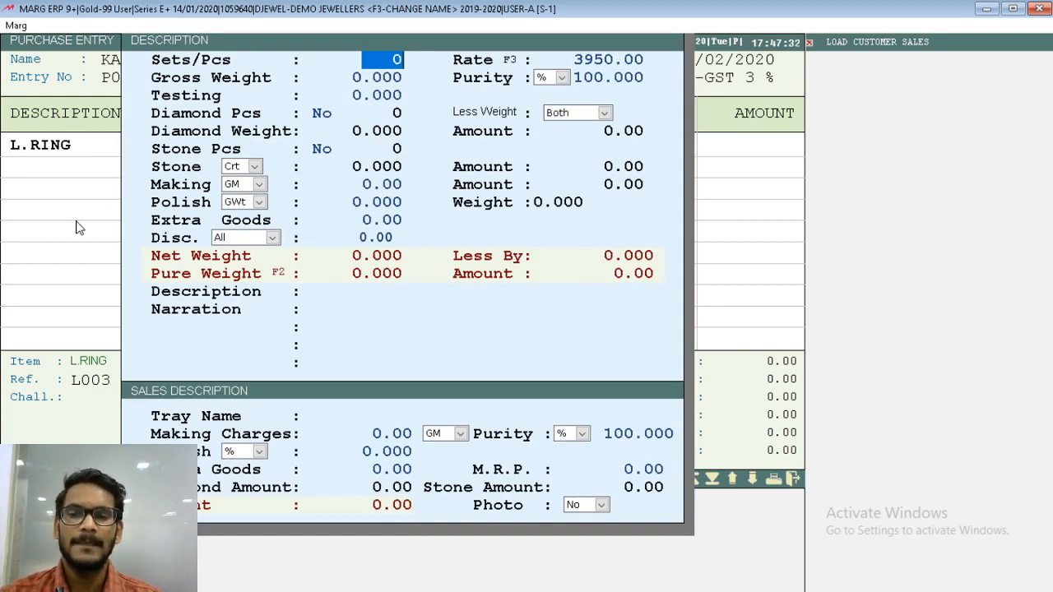
Enter 1 piece, a rate of 4000 and a gross weight of 9 for the L.RING item.
text(1)
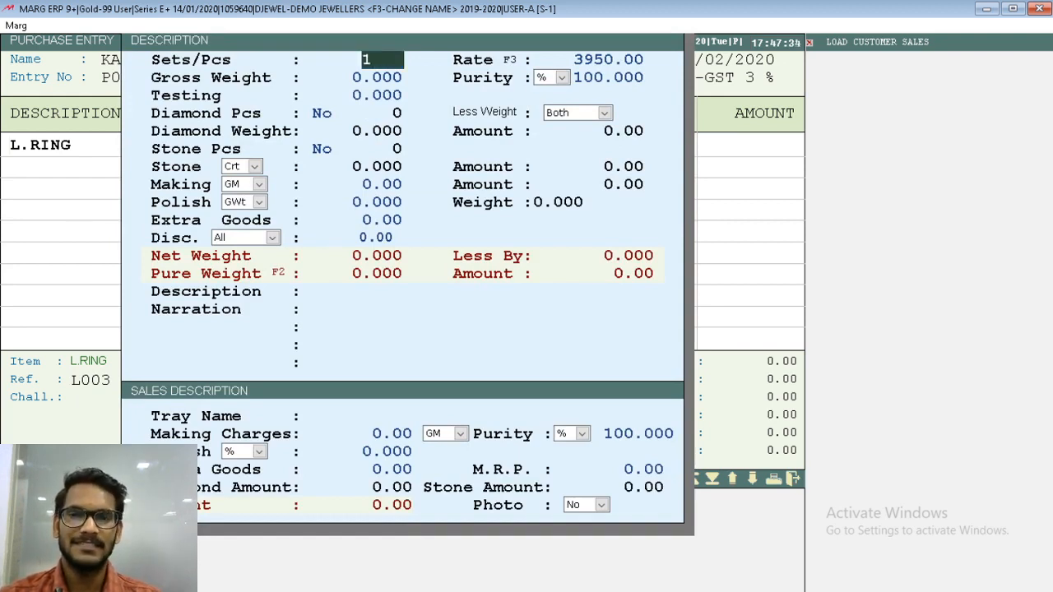
key(Return)
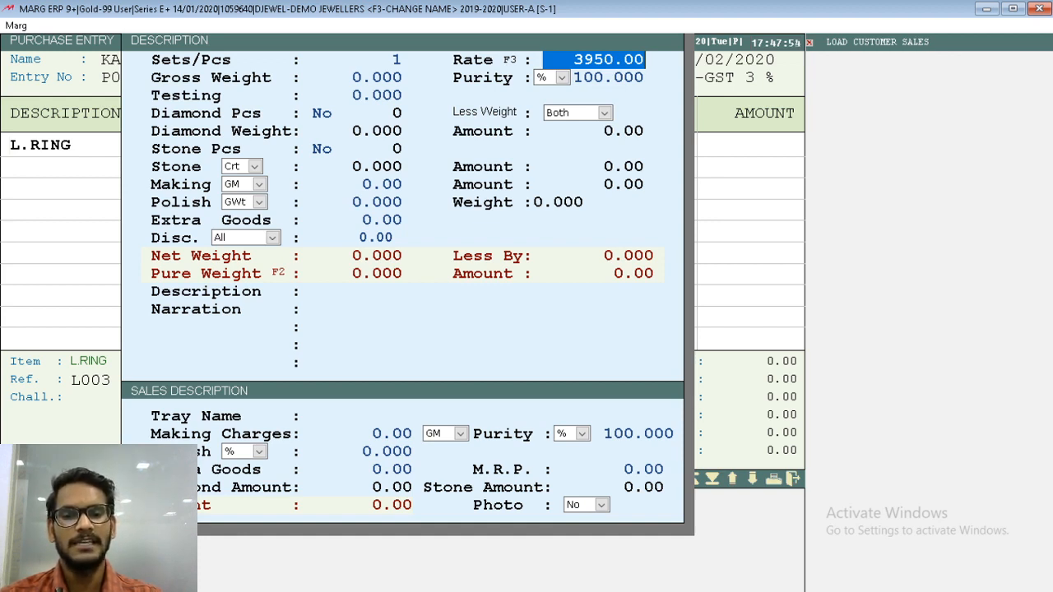
text(4000)
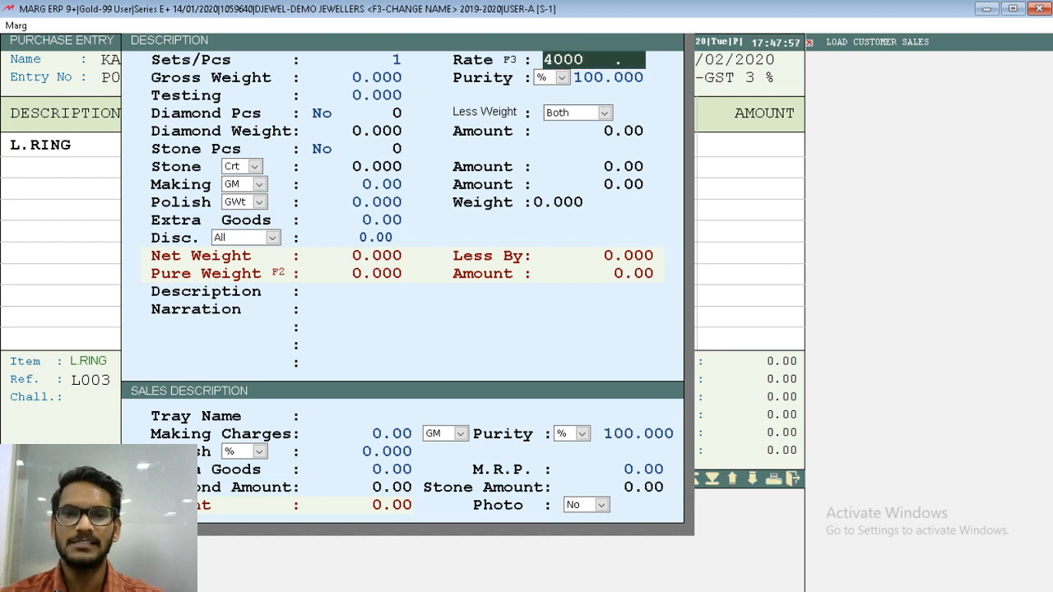
key(Return)
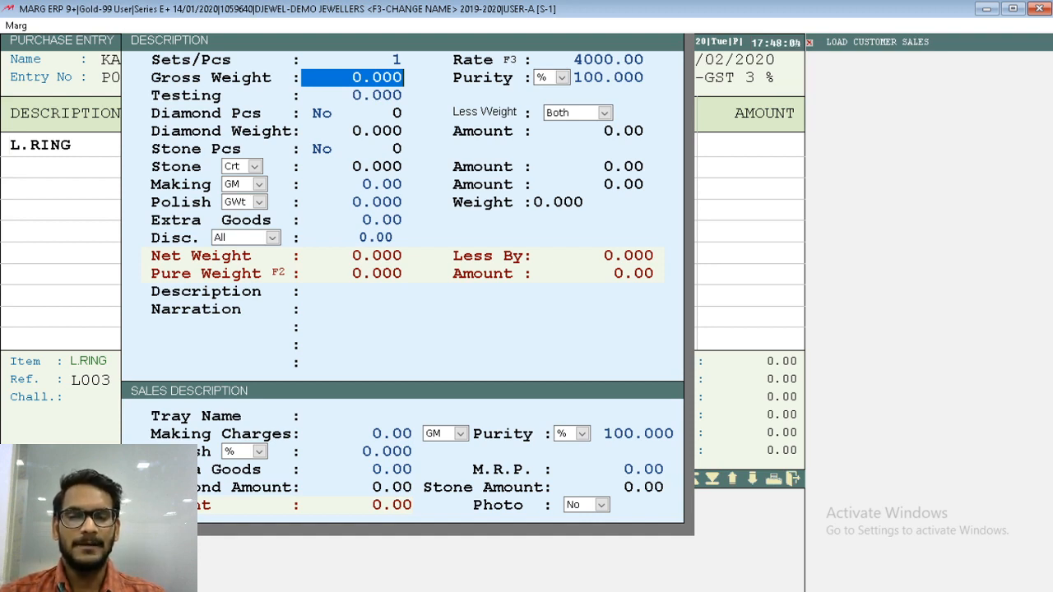
text(9)
key(Return)
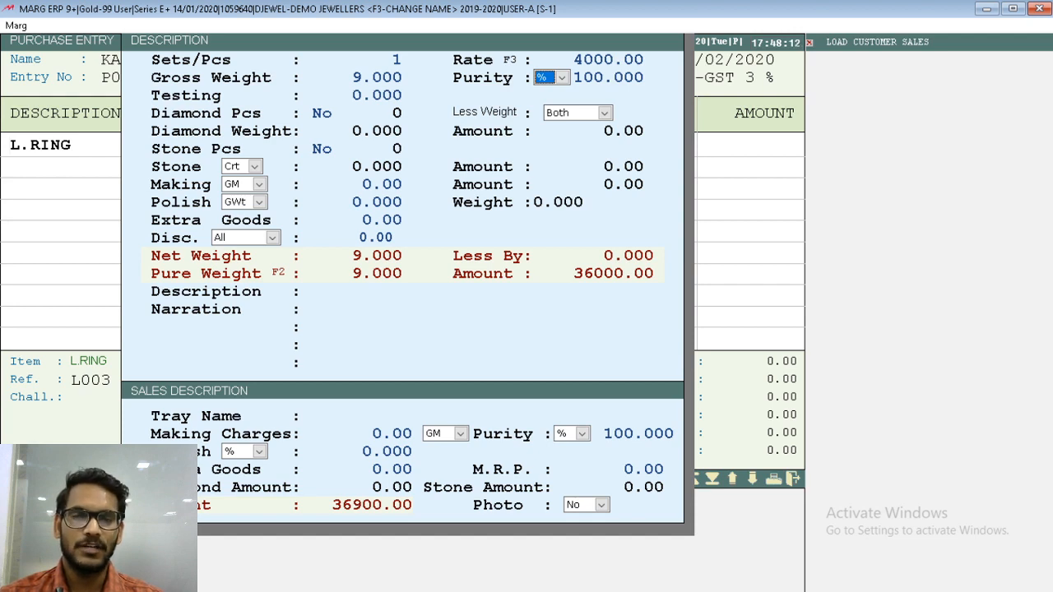
Switch the ring's purchase purity from percent to Crt and enter 22.
key(alt+Down)
key(Down)
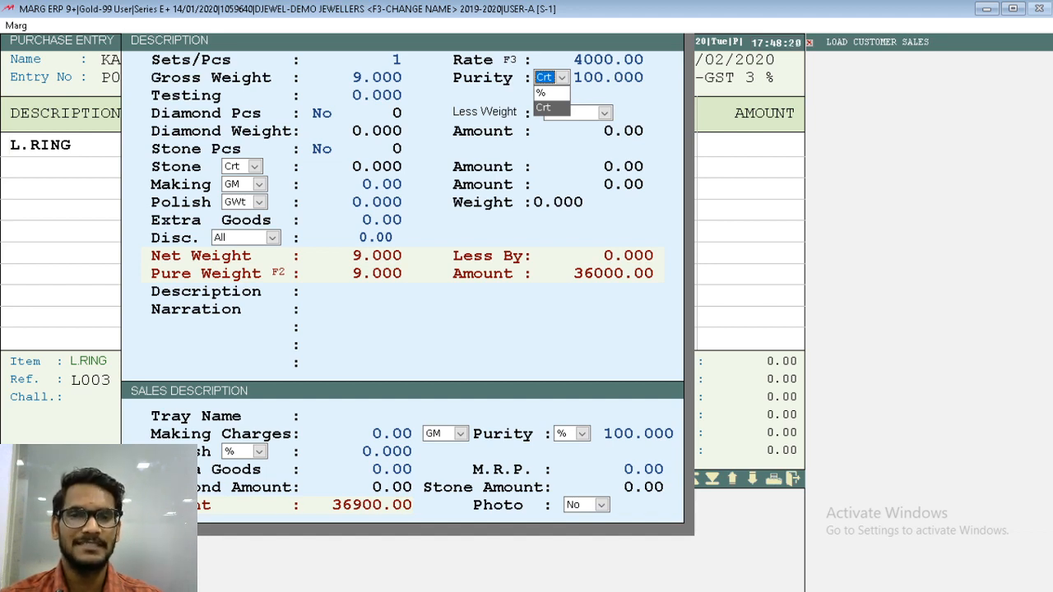
key(Up)
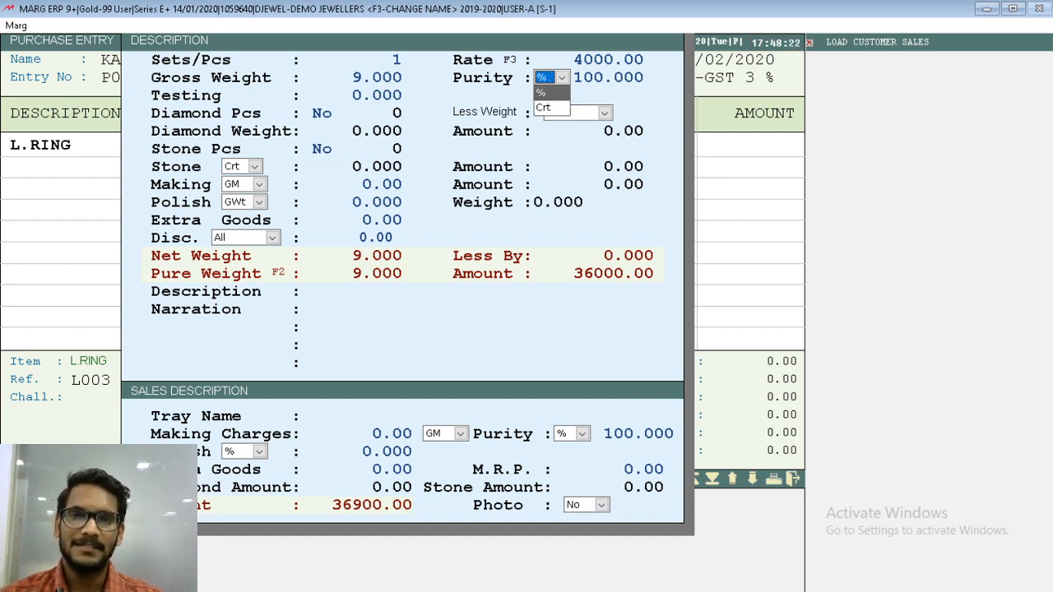
key(Down)
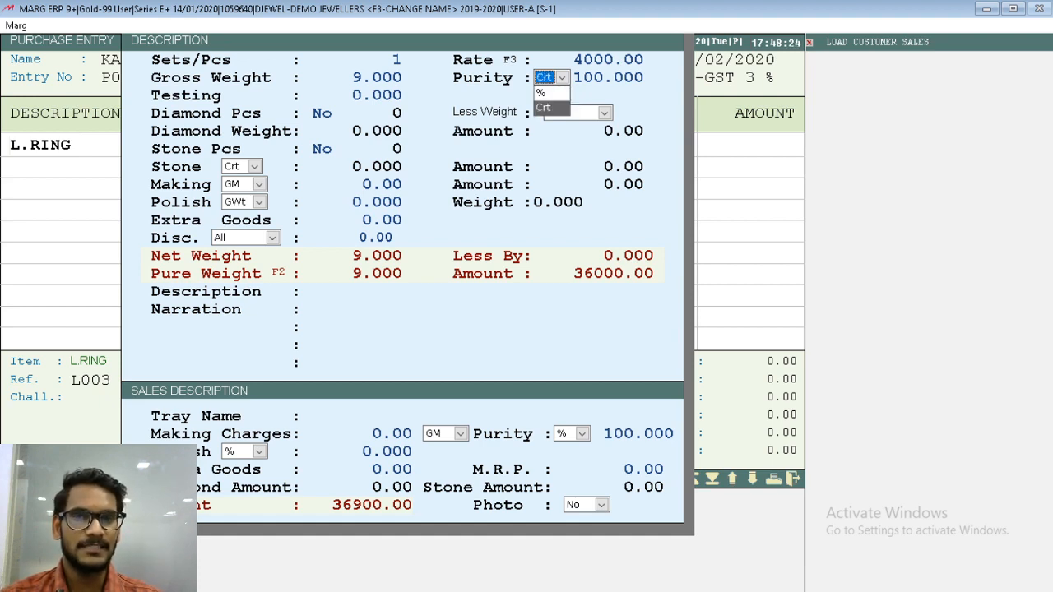
key(Up)
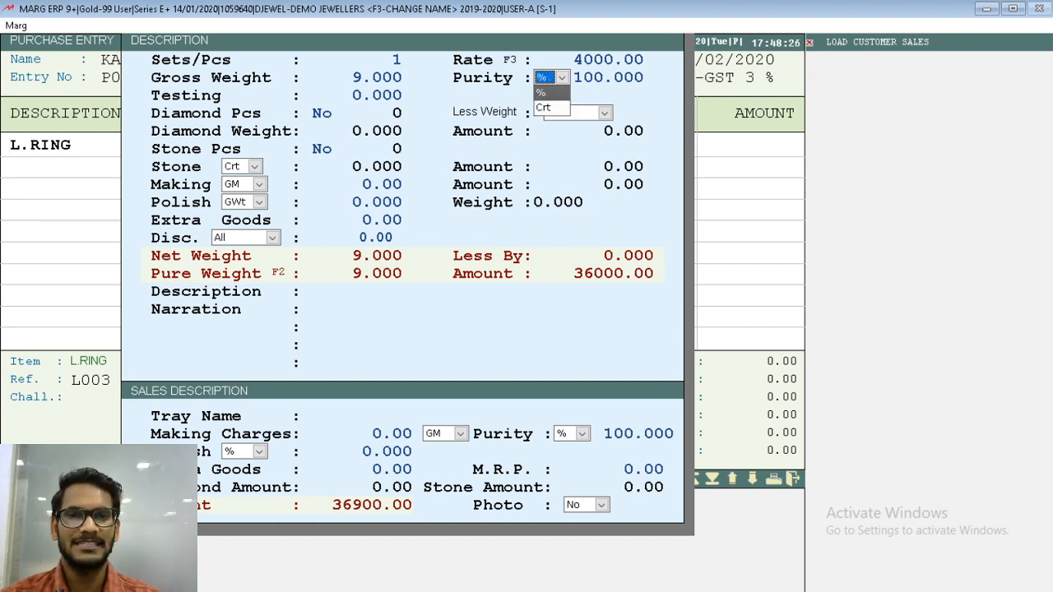
key(Down)
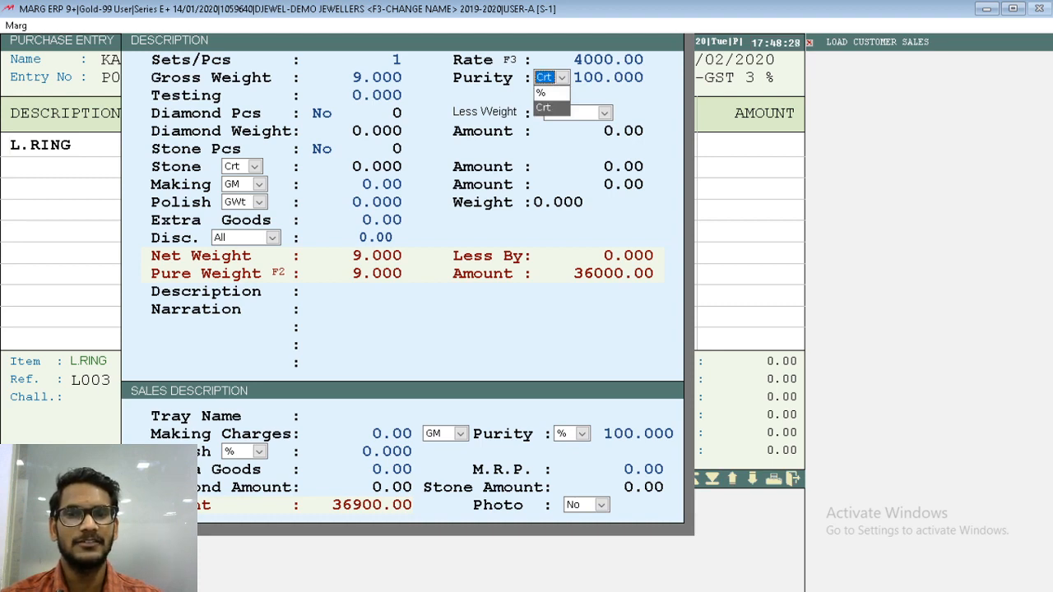
key(Return)
key(Return)
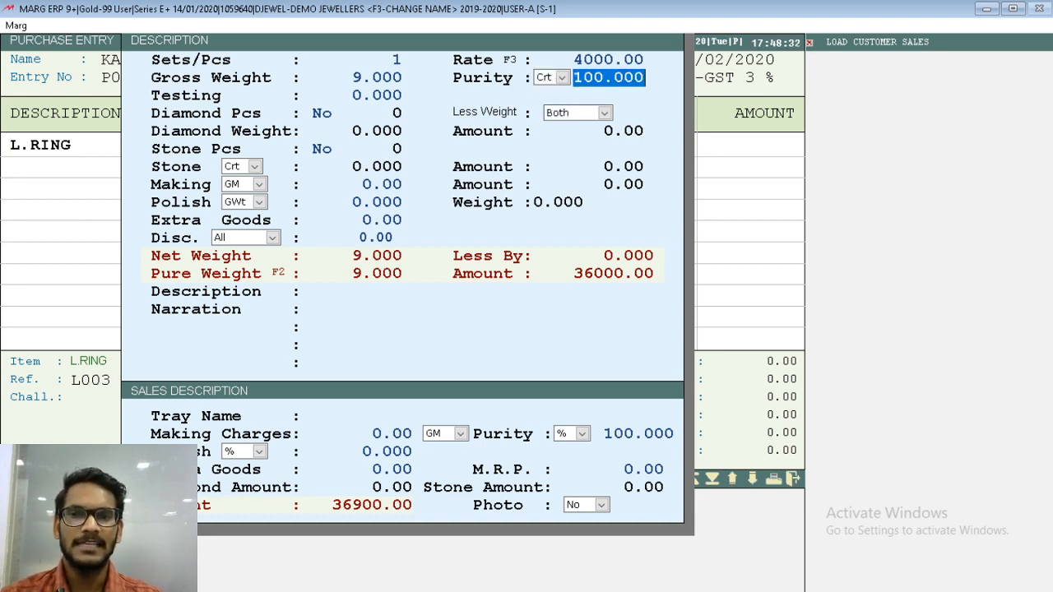
text(22 .)
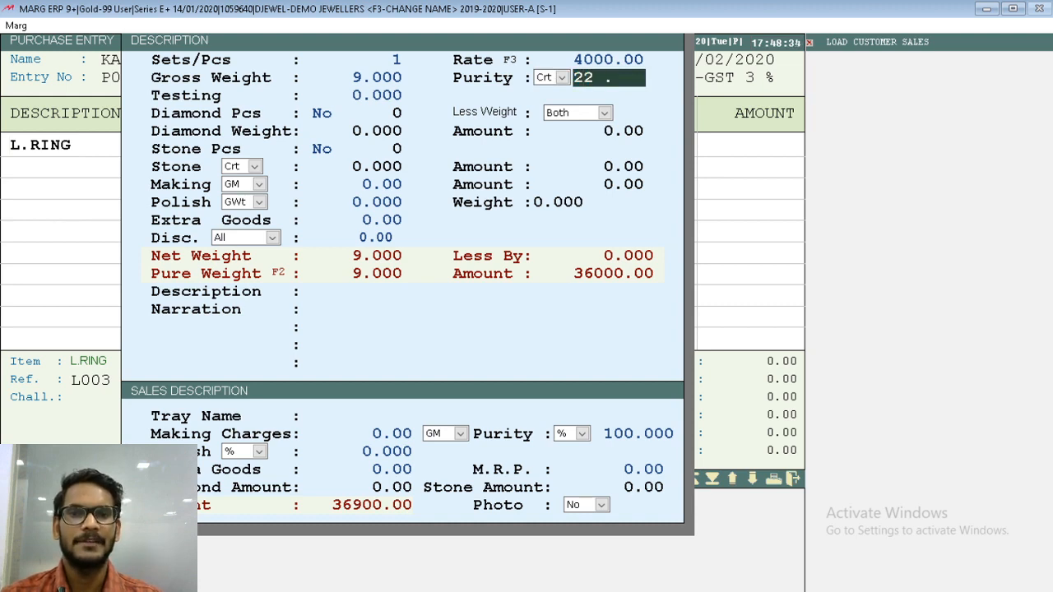
key(Return)
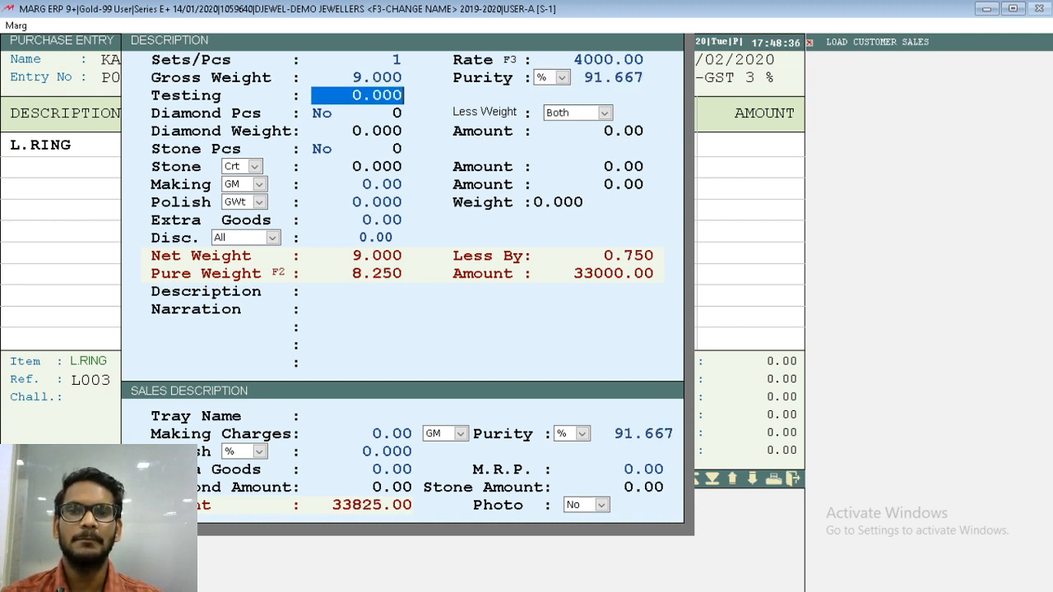
Set the ring's purchase purity unit to Crt again and leave the Testing value at zero.
key(Up)
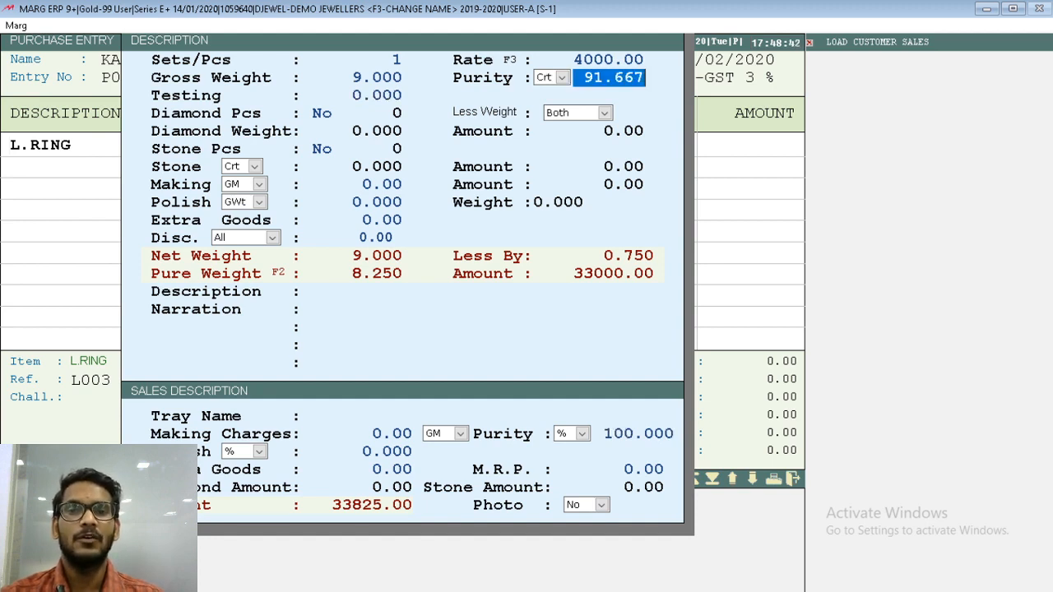
key(Return)
key(Return)
key(Return)
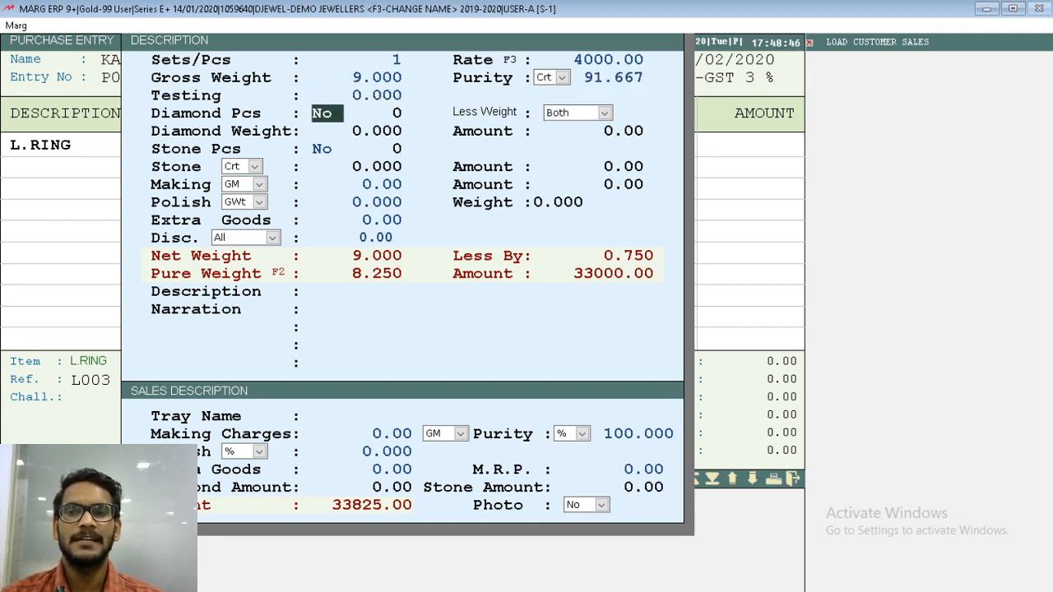
Enable diamond pieces for the L.RING item and choose DIAMOND for its diamond details.
key(y)
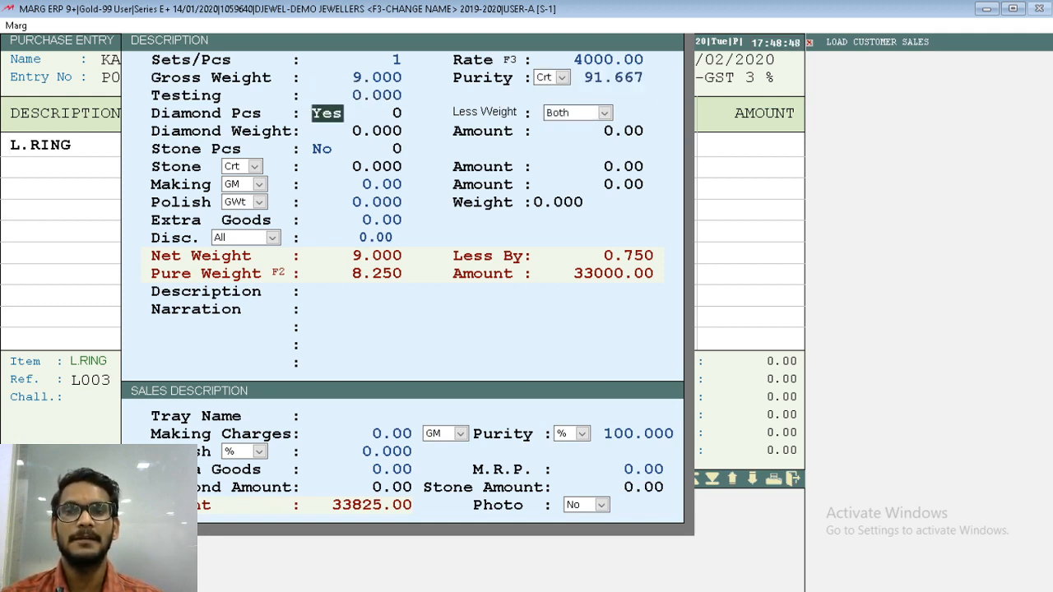
key(Return)
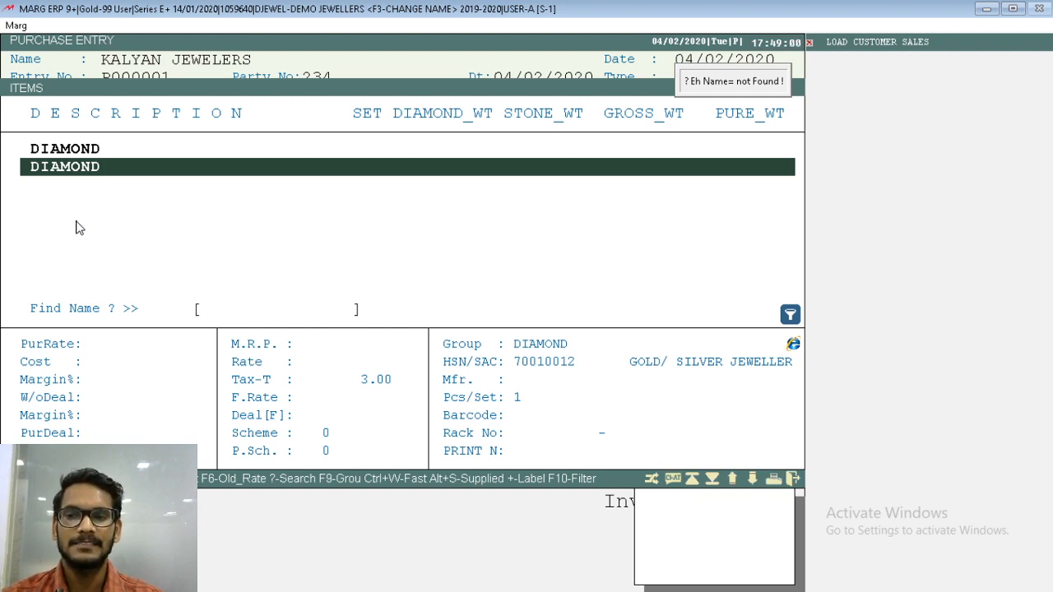
key(Return)
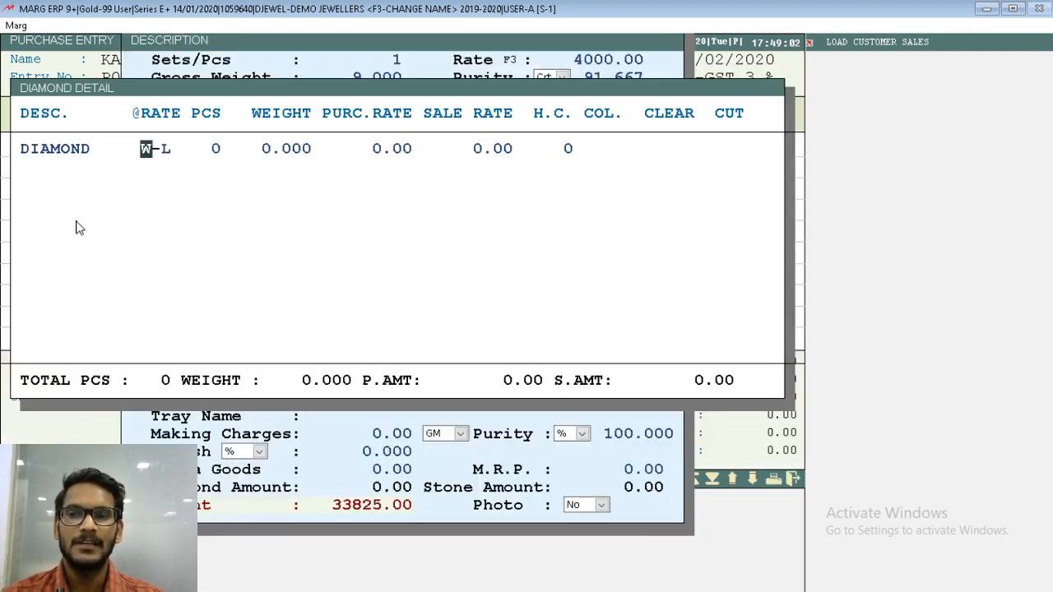
Enter 2 pieces, weight 1, purchase rate 10000 and sale rate 12000 for the diamond, keeping the W-L rate basis.
key(Return)
key(Return)
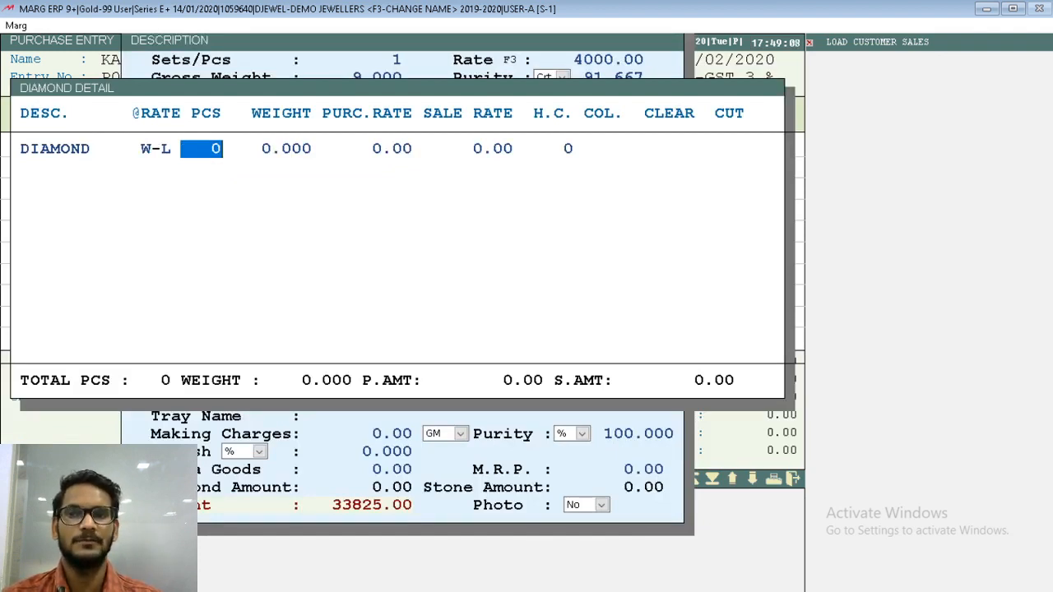
text(2)
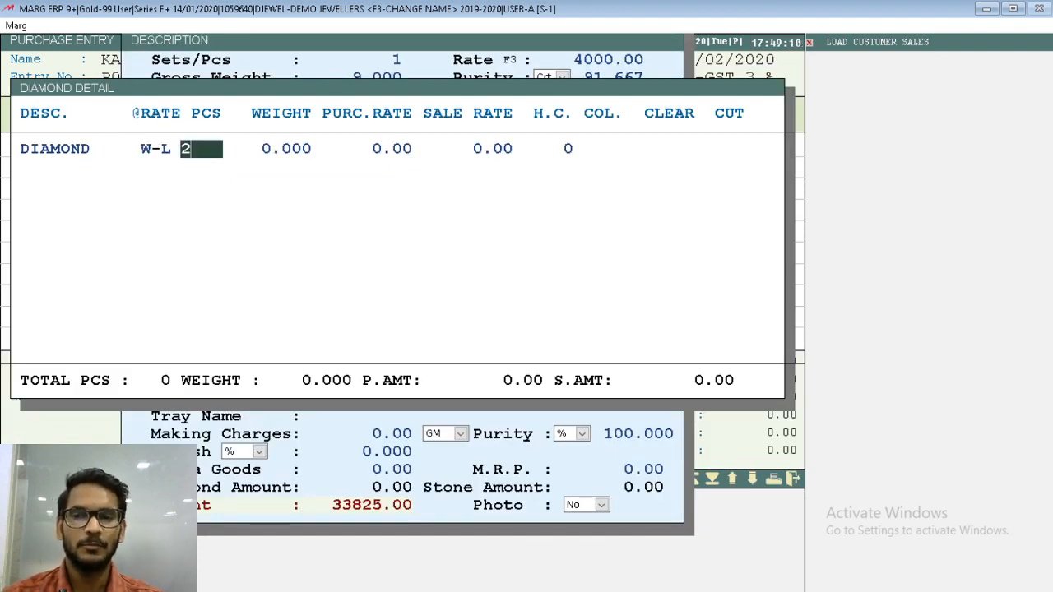
key(Return)
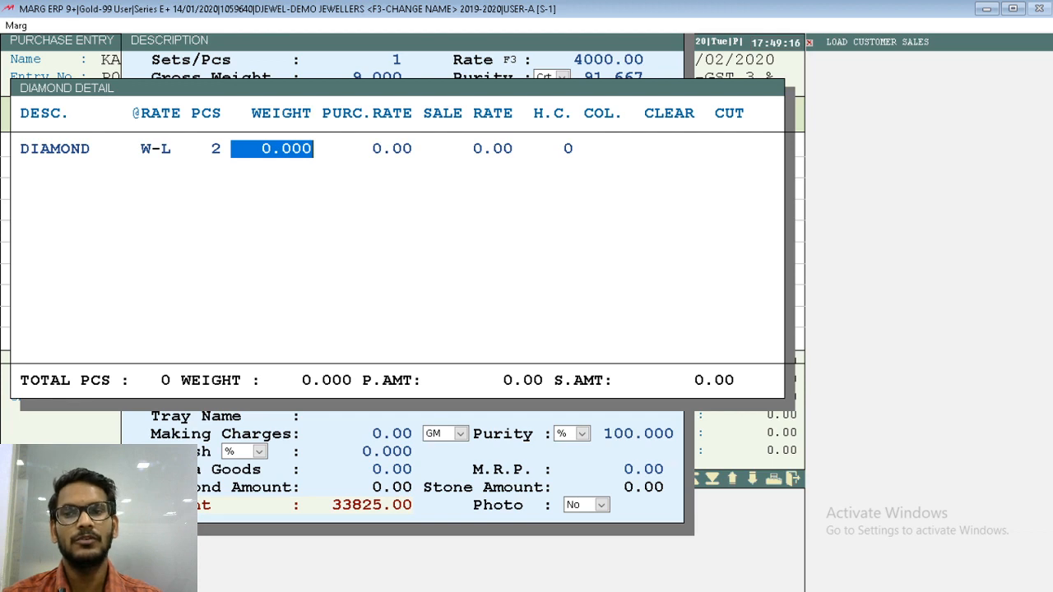
text(1   .)
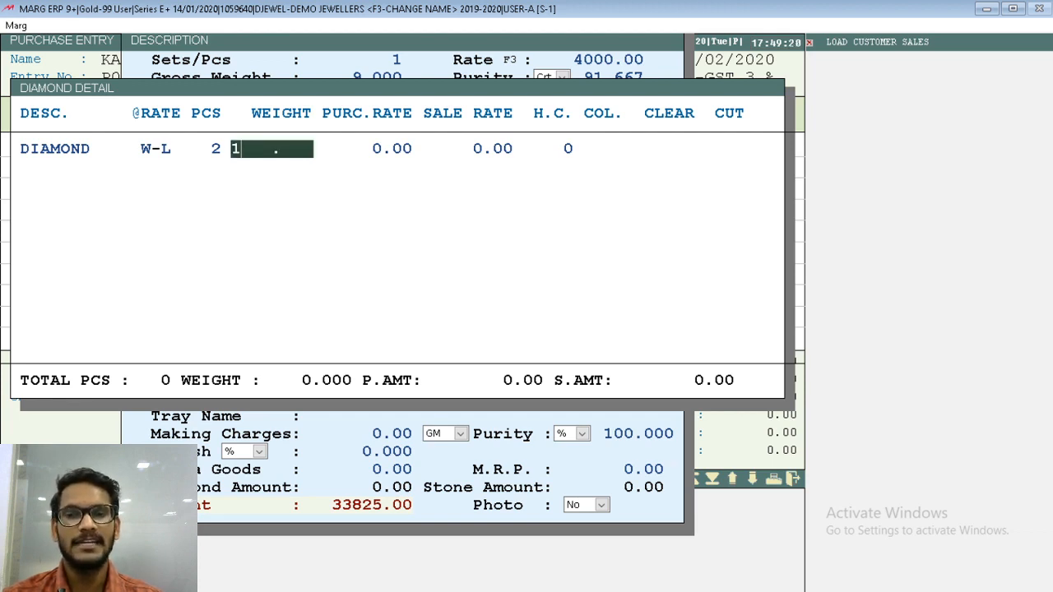
key(Return)
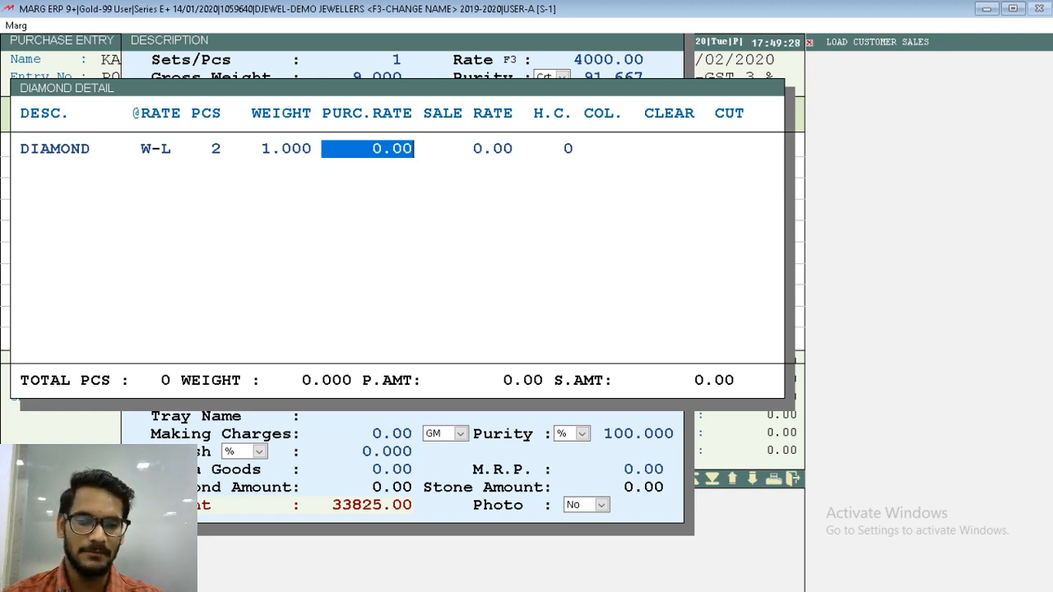
text(1000)
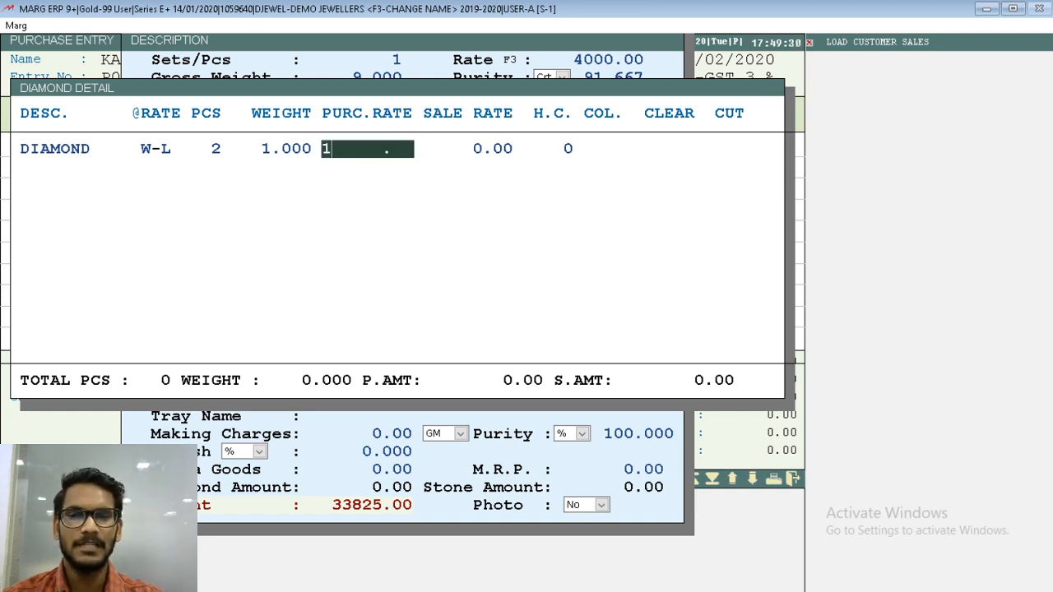
text(0)
key(Return)
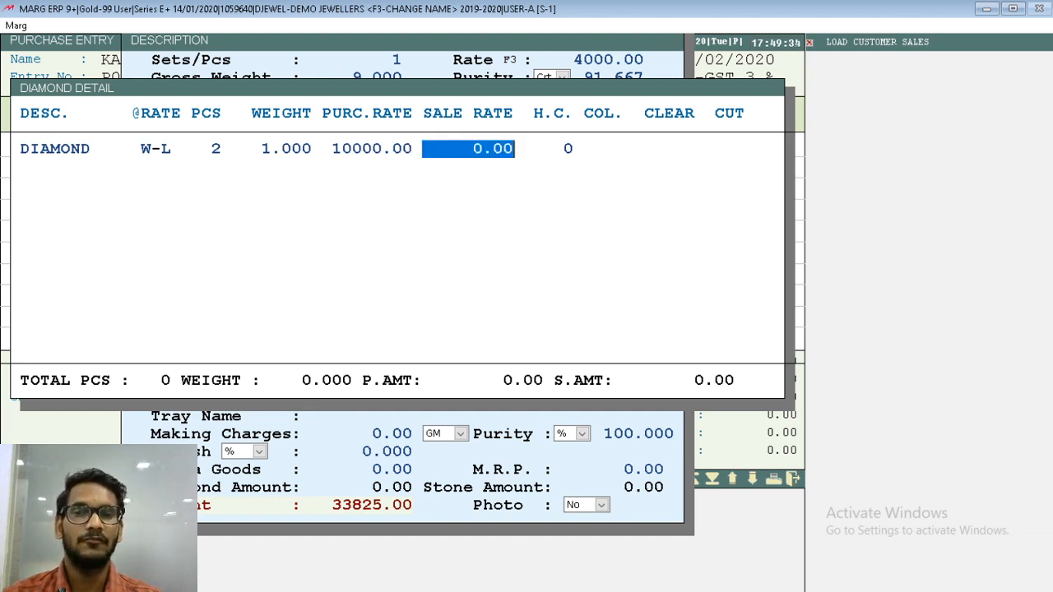
text(12000 .)
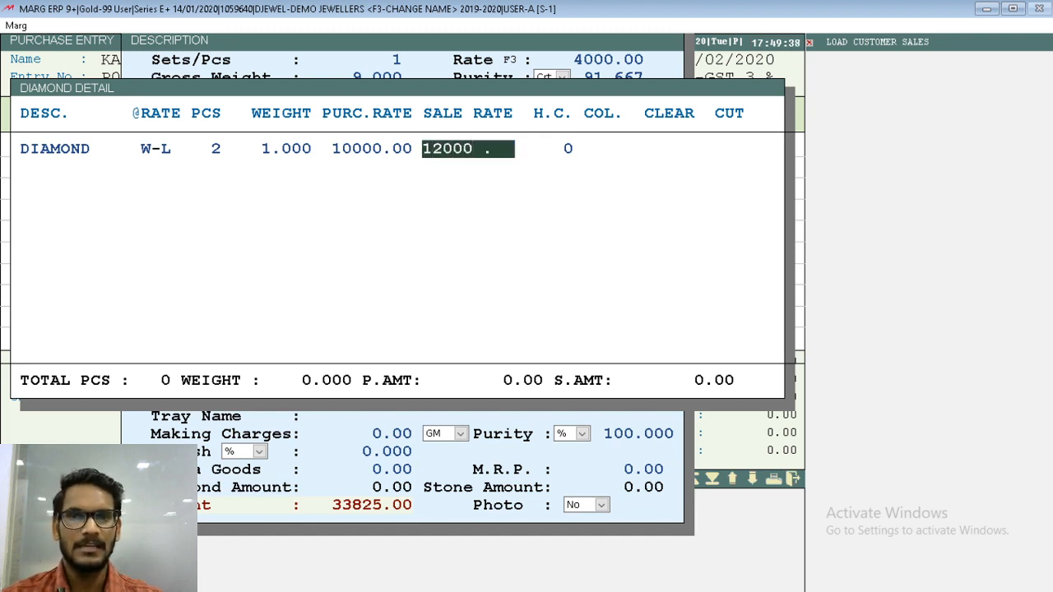
key(Return)
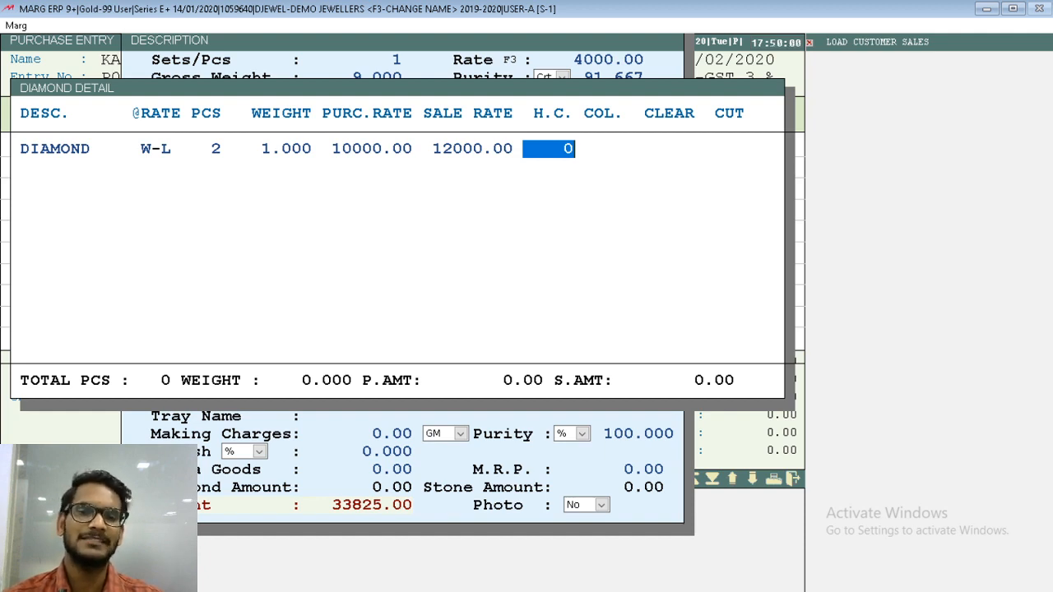
Give the diamond colour R-B, clarity VVXI and cut ROUND, and finish the diamond details.
key(Return)
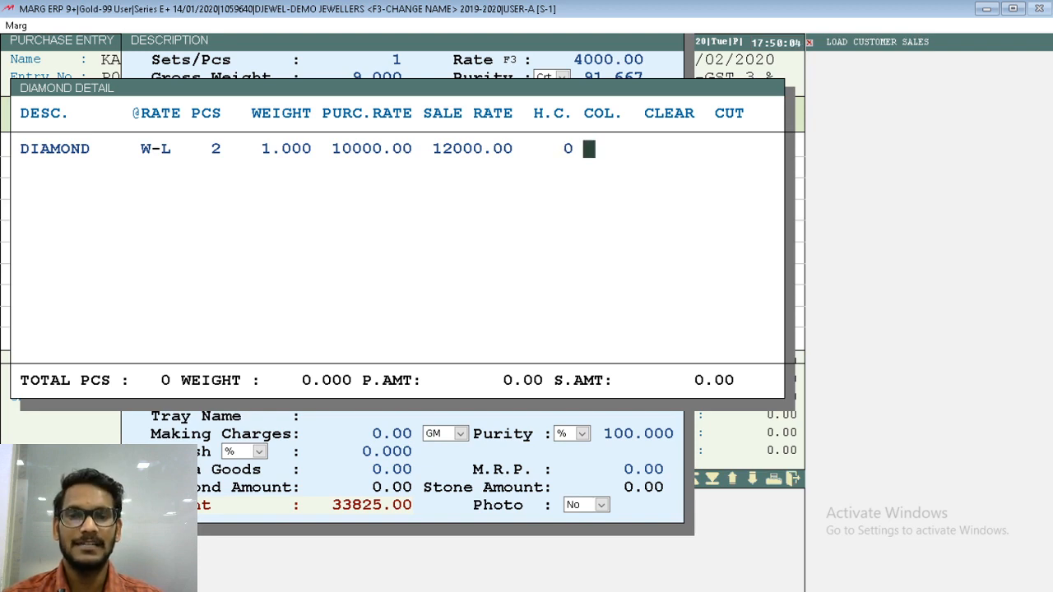
text(R B)
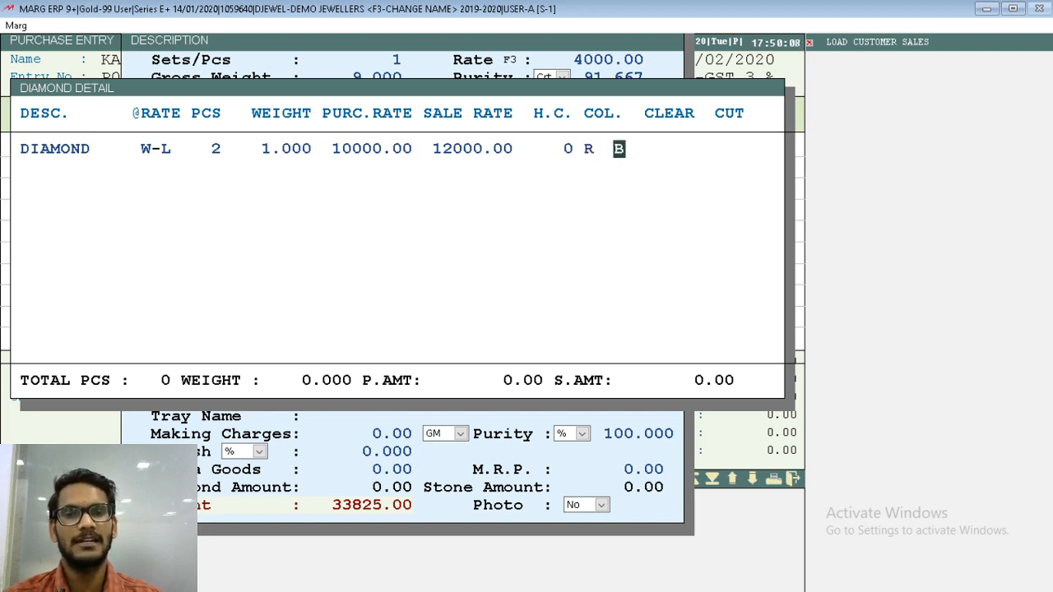
key(Return)
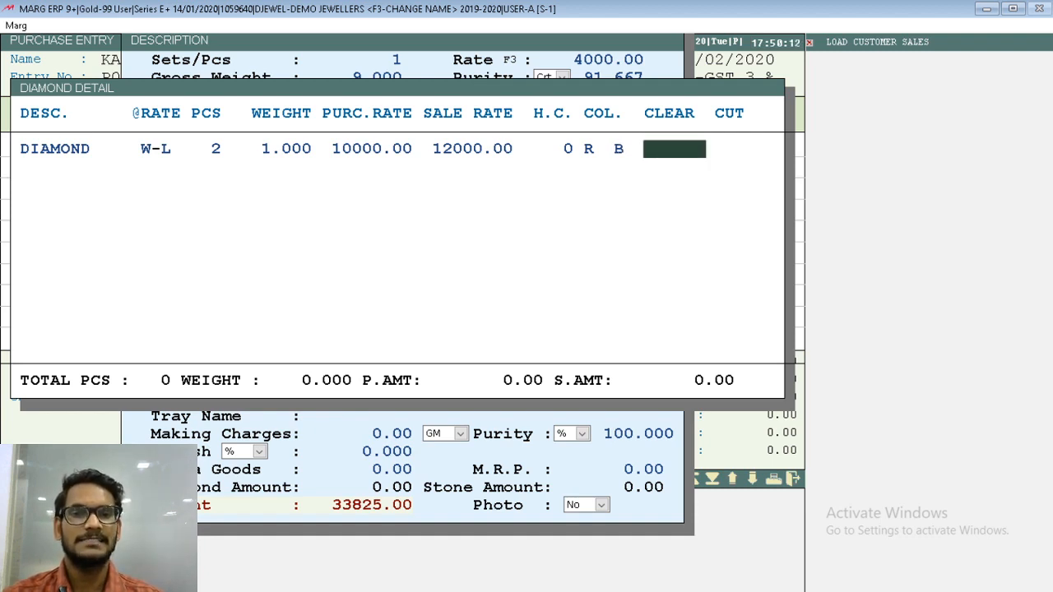
text(VVXI)
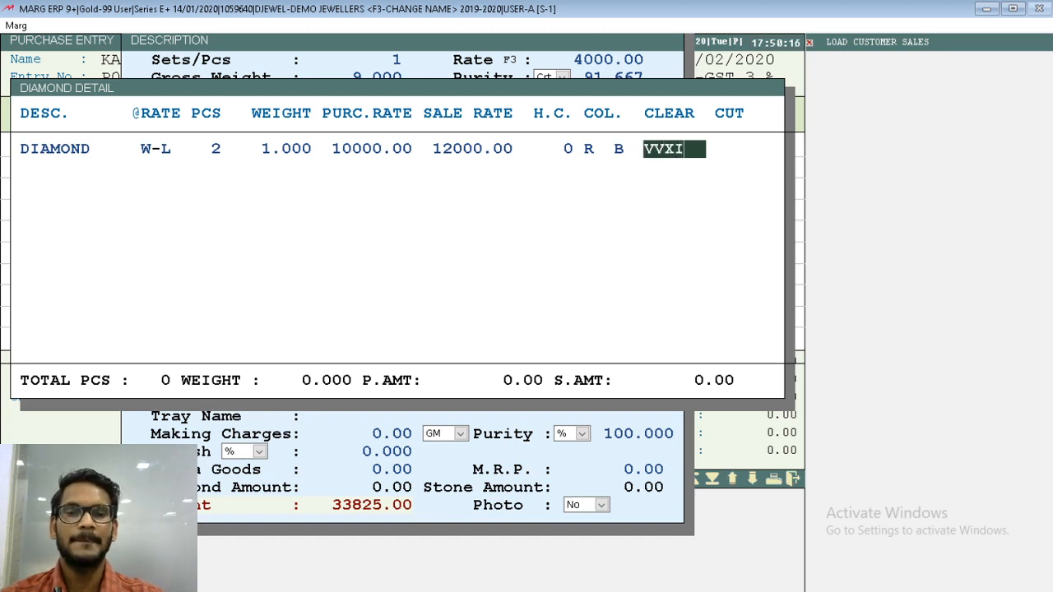
key(Return)
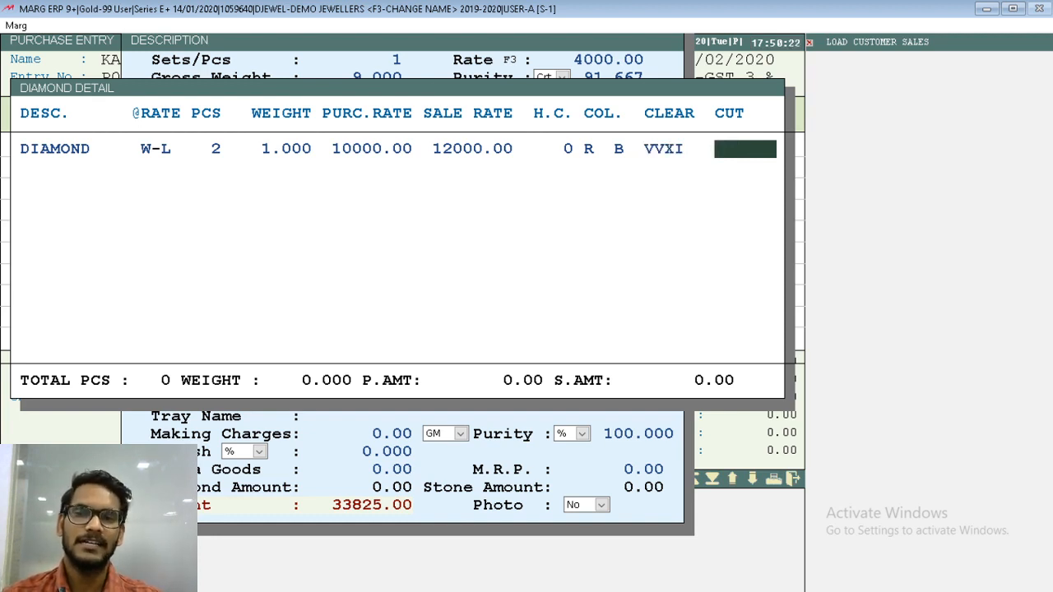
text(ROUND)
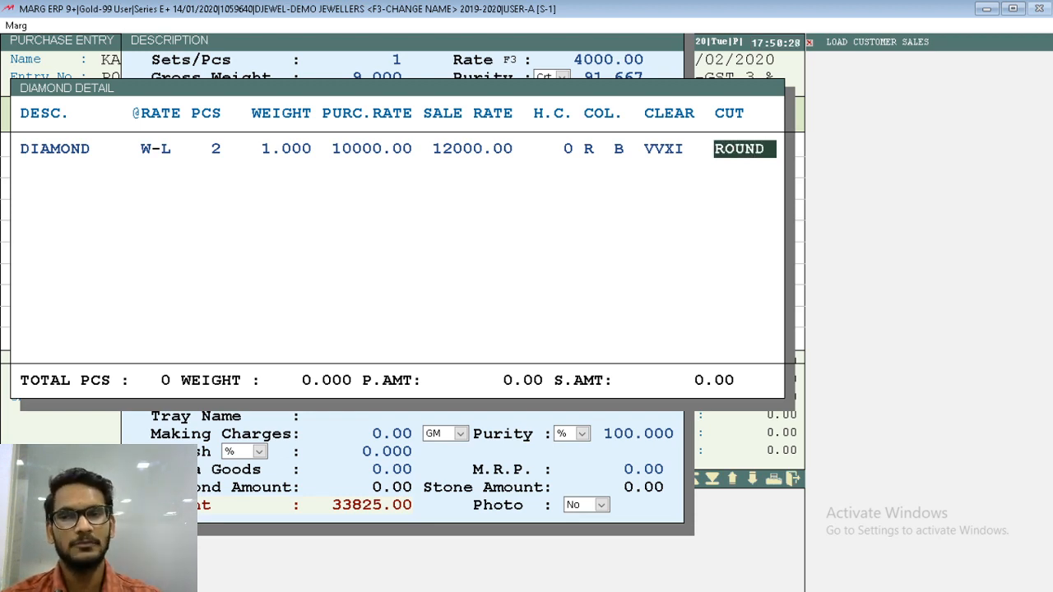
key(Return)
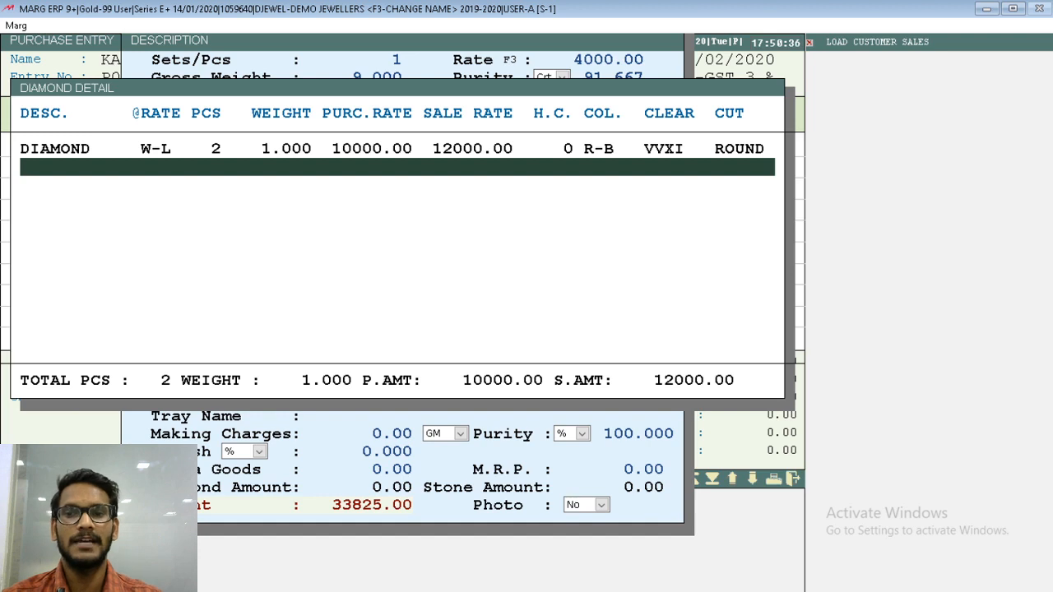
key(Escape)
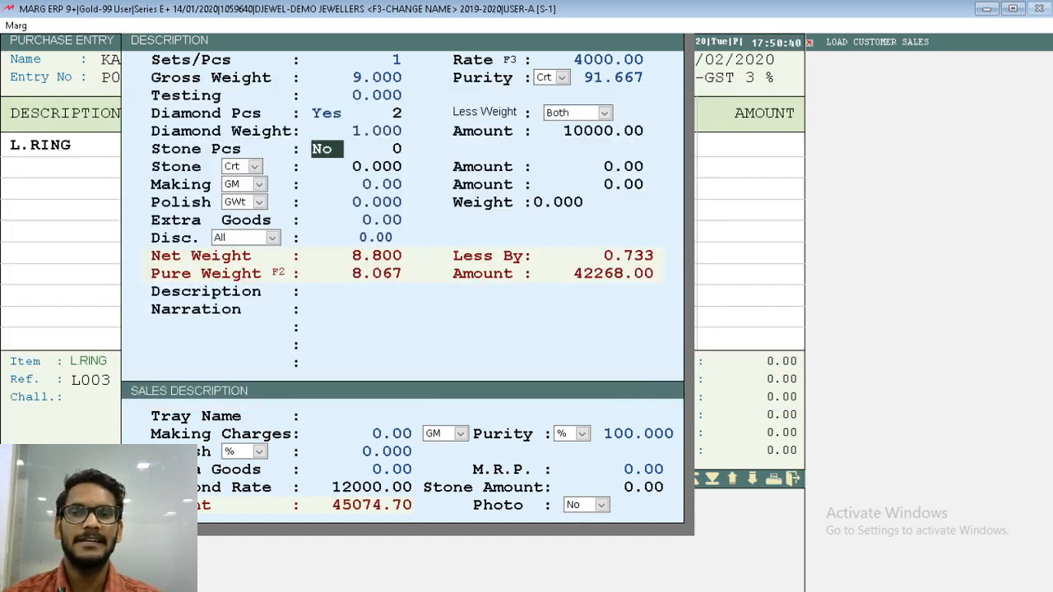
Enable stone pieces for the L.RING item and choose STONE for its stone details.
key(y)
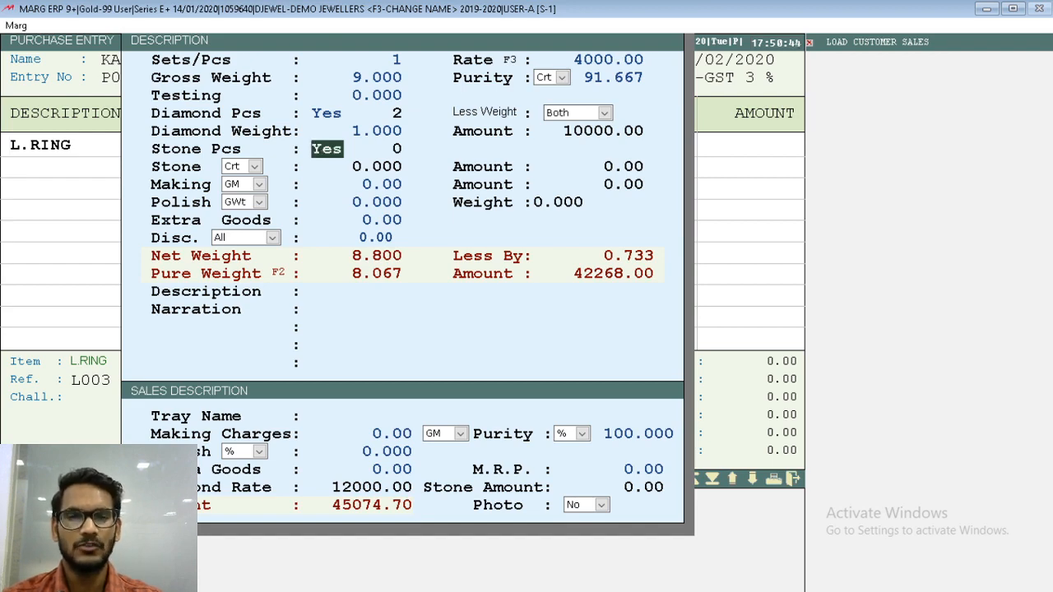
key(Return)
key(Down)
key(Return)
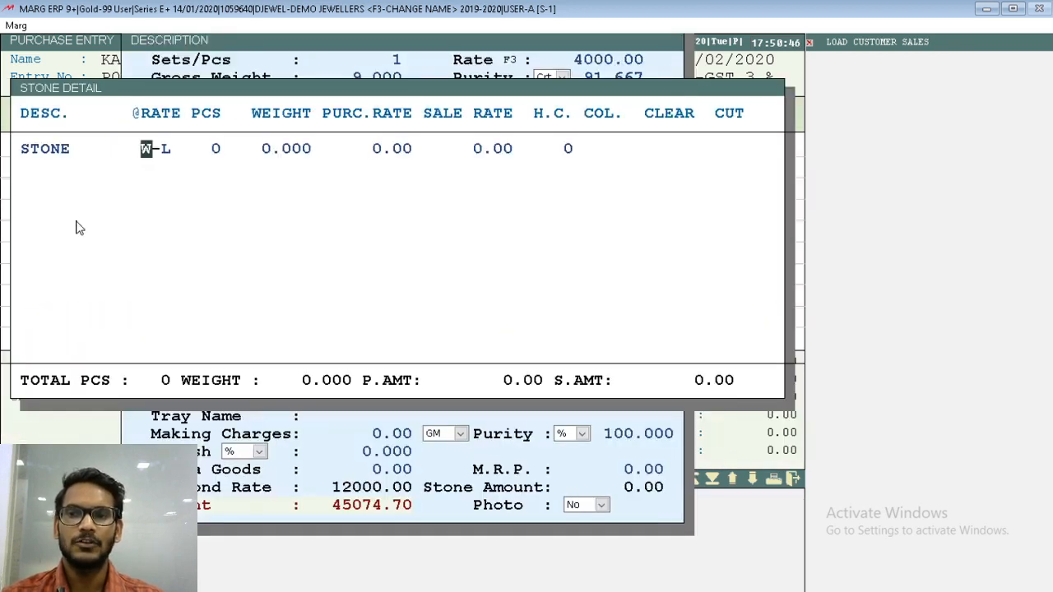
Enter 3 pieces, weight 4, purchase rate 300 and sale rate 400 for the stone, keeping the W-L rate basis.
key(Return)
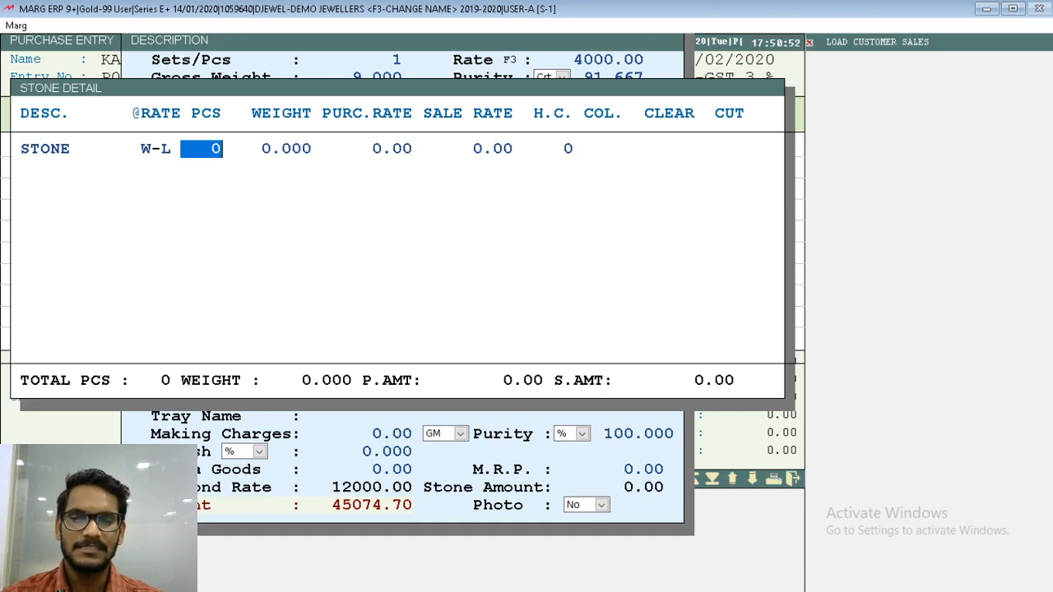
text(3)
key(Return)
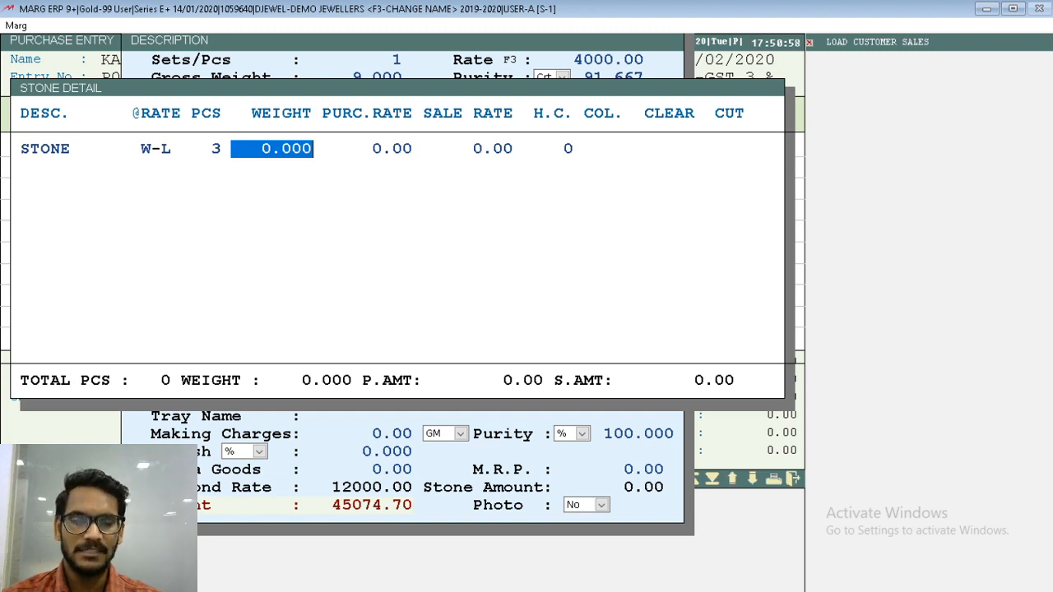
text(4)
key(Return)
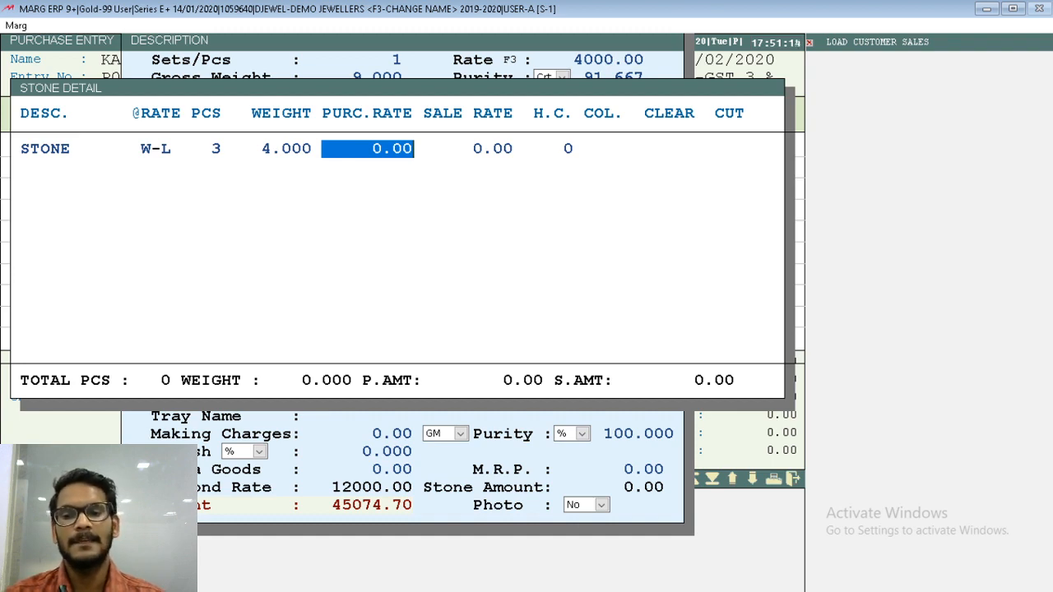
text(300 .)
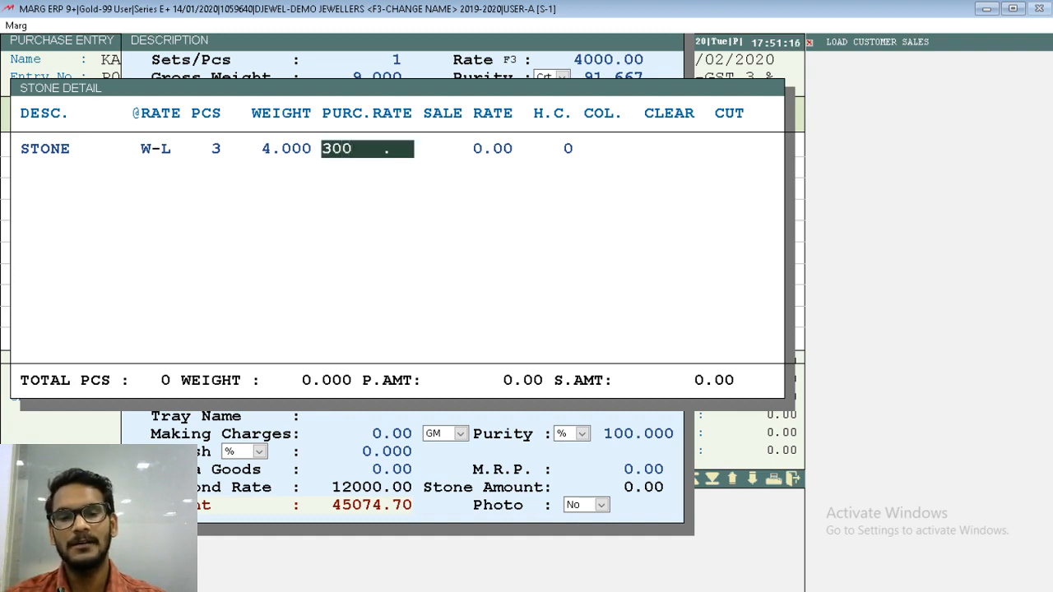
key(Return)
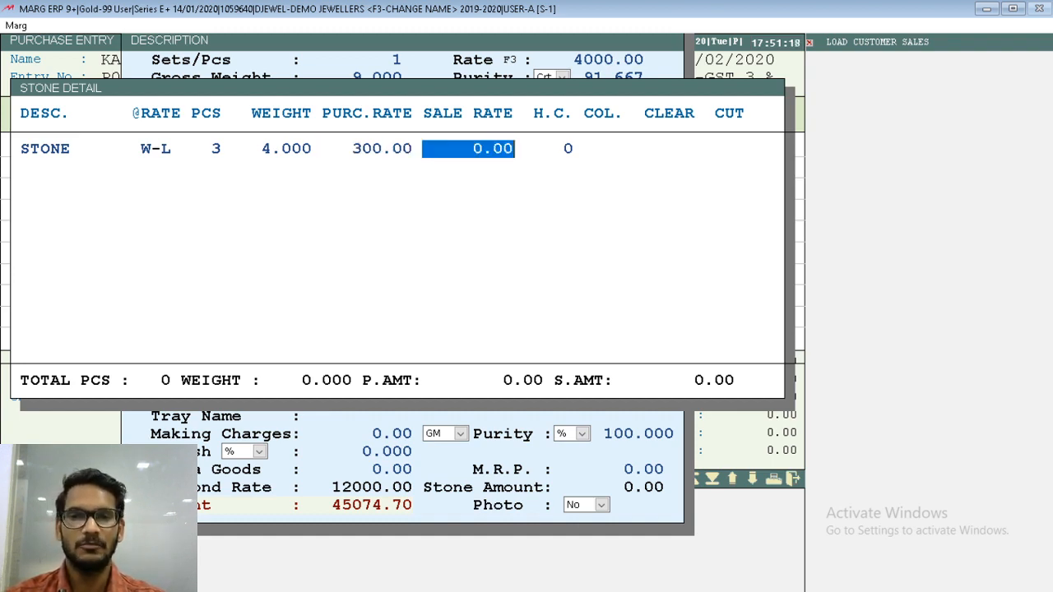
text(400)
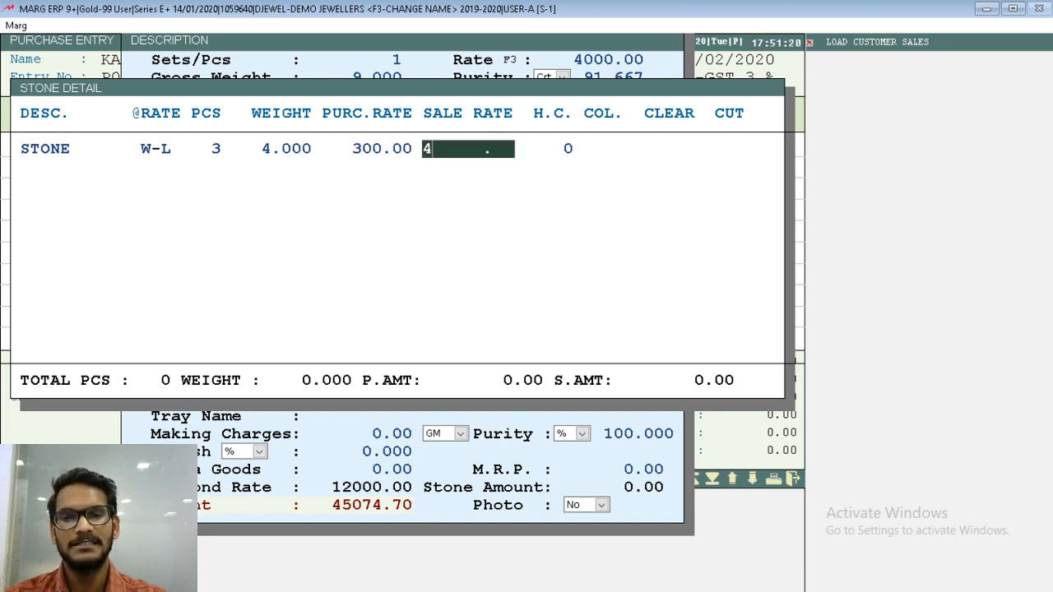
key(Return)
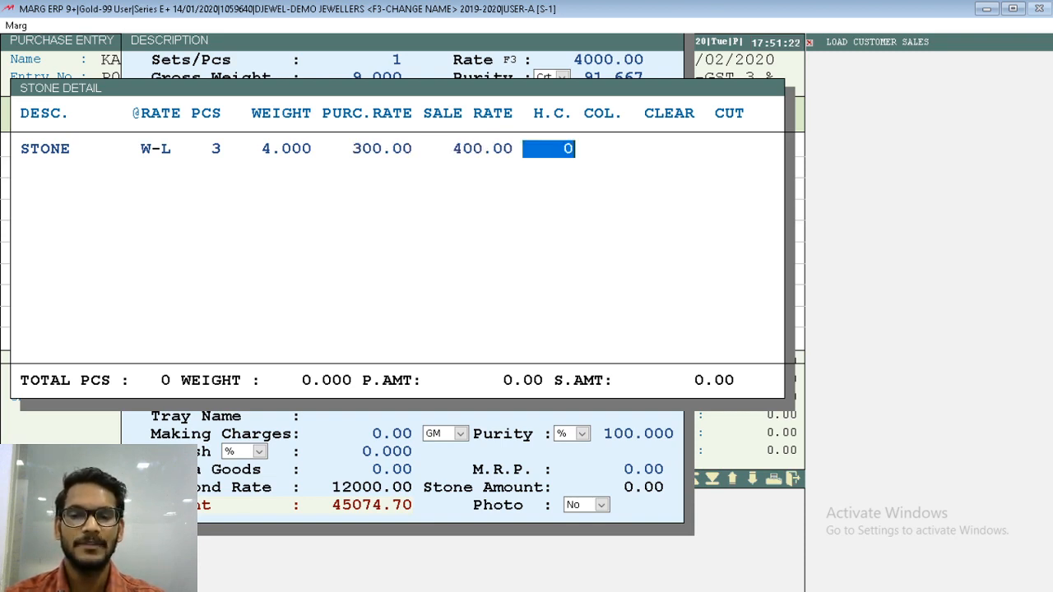
Leave the stone's colour, clarity and cut blank and finish the stone details.
key(Return)
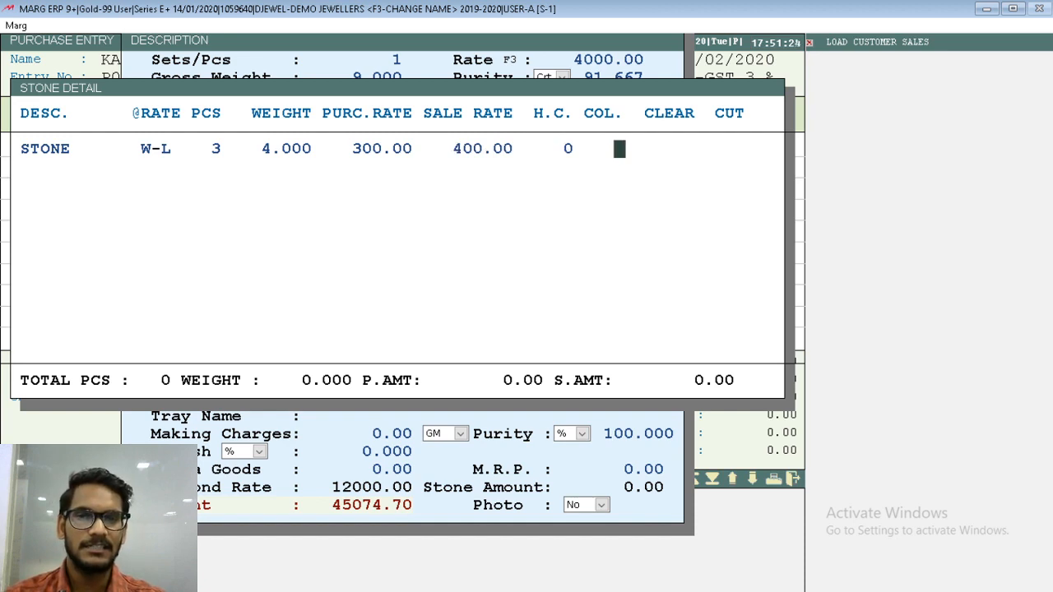
key(Return)
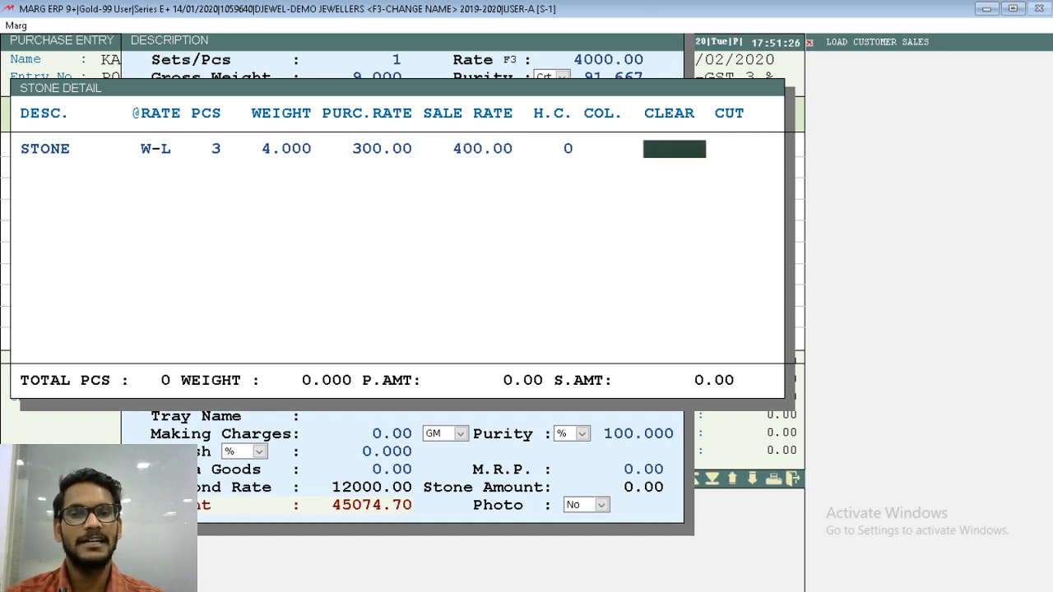
key(Return)
key(Return)
key(Escape)
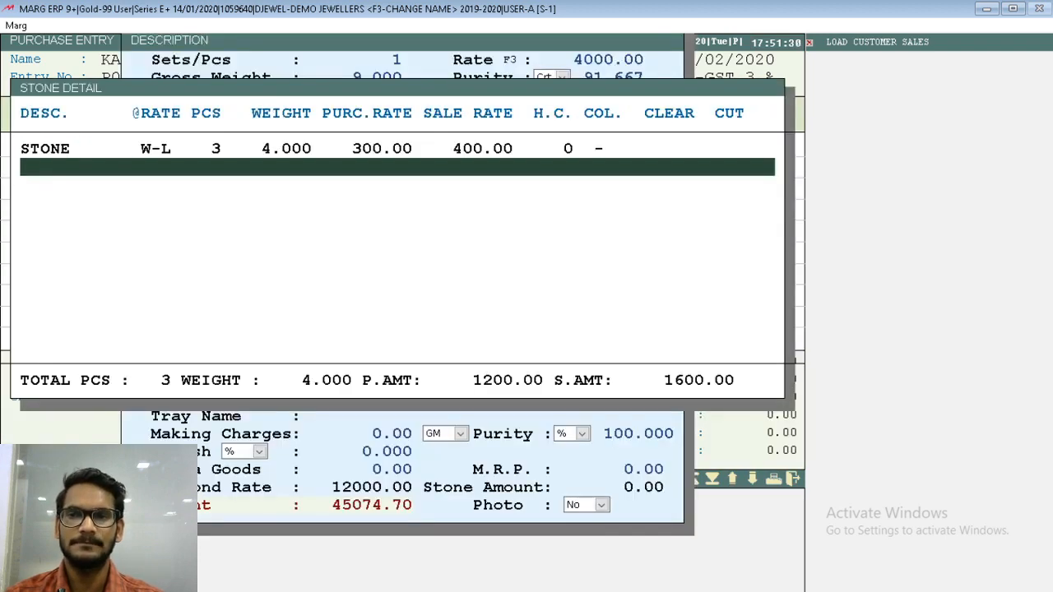
key(Escape)
Try Gm as the weight unit for the L.RING item's stones.
key(space)
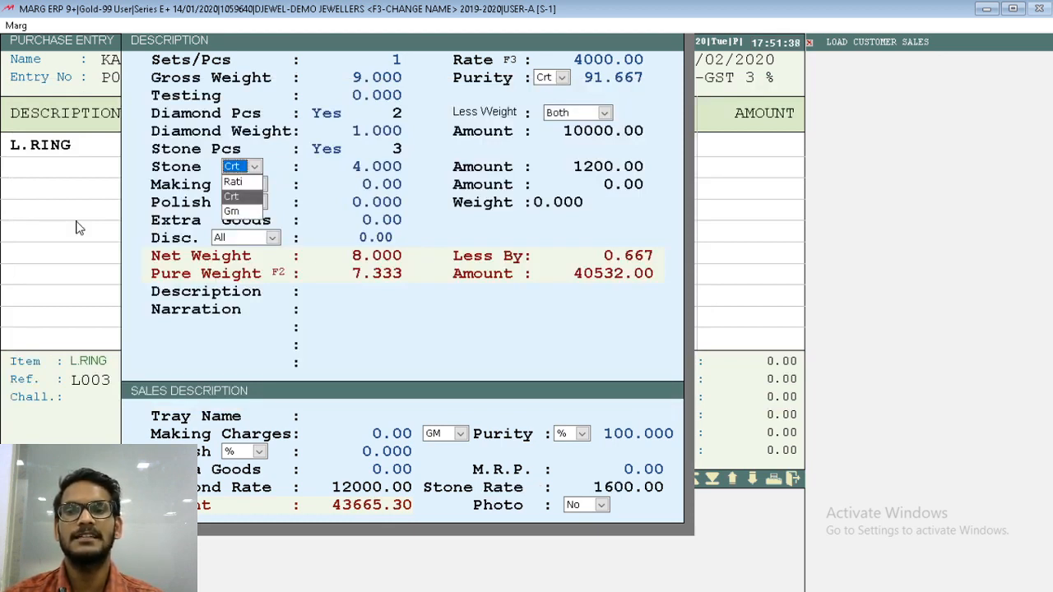
key(Up)
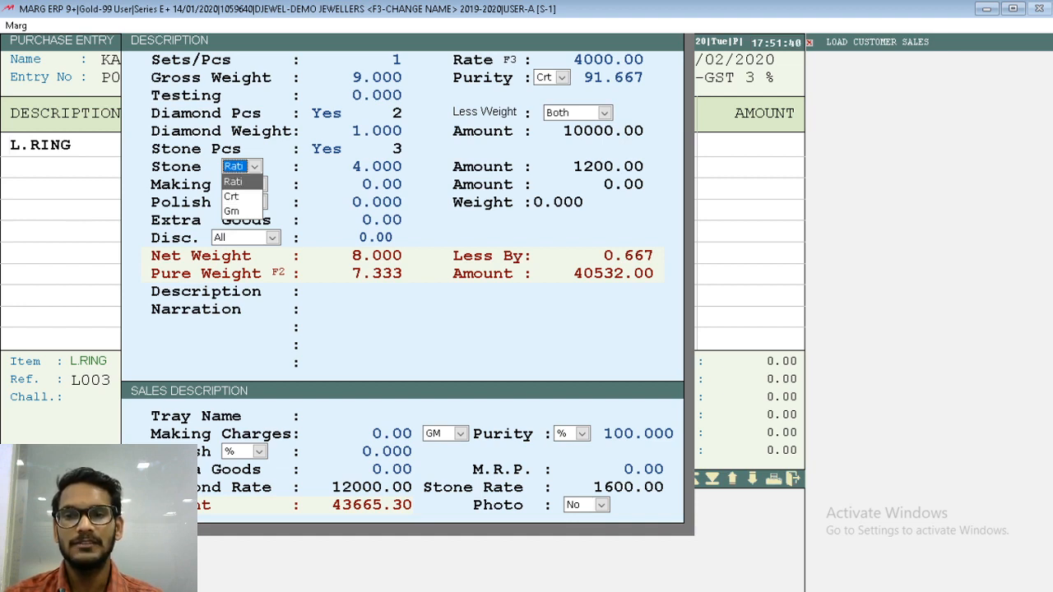
key(Down)
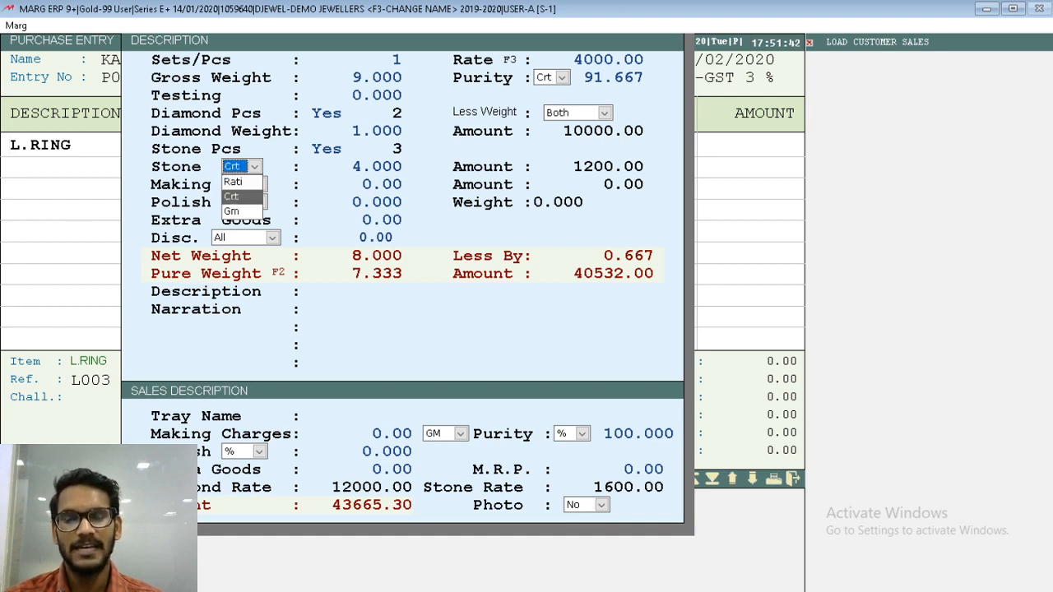
key(Down)
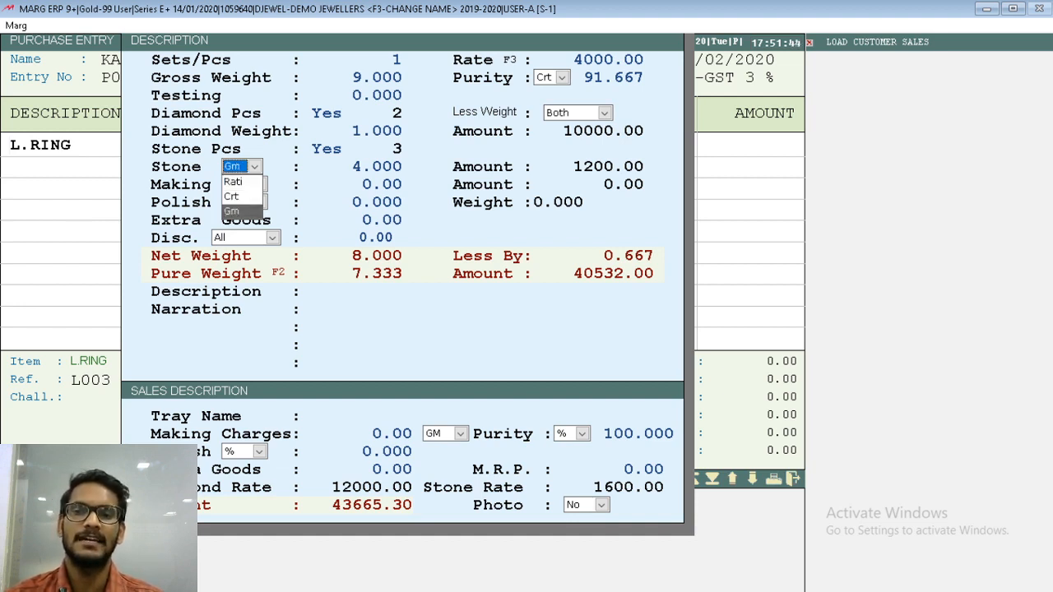
key(Up)
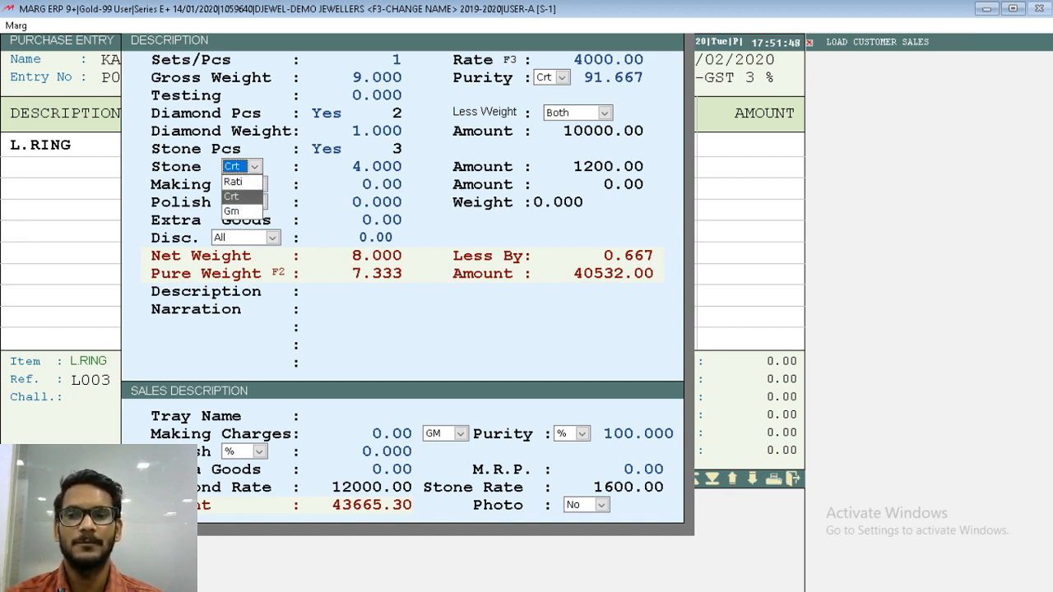
key(Down)
key(Return)
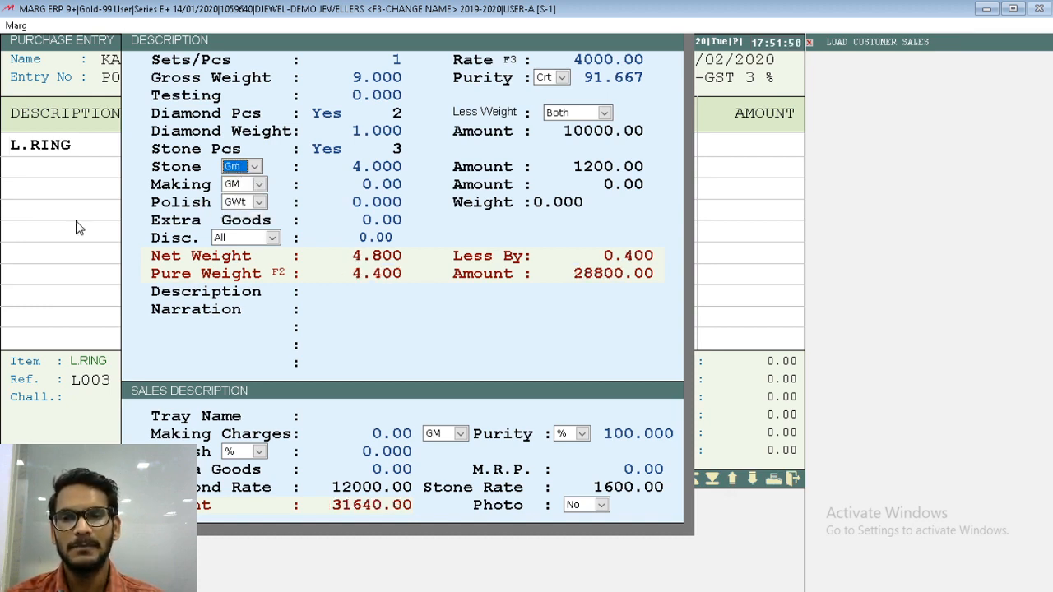
Set the stone weight unit for the L.RING item to Crt.
key(alt+Down)
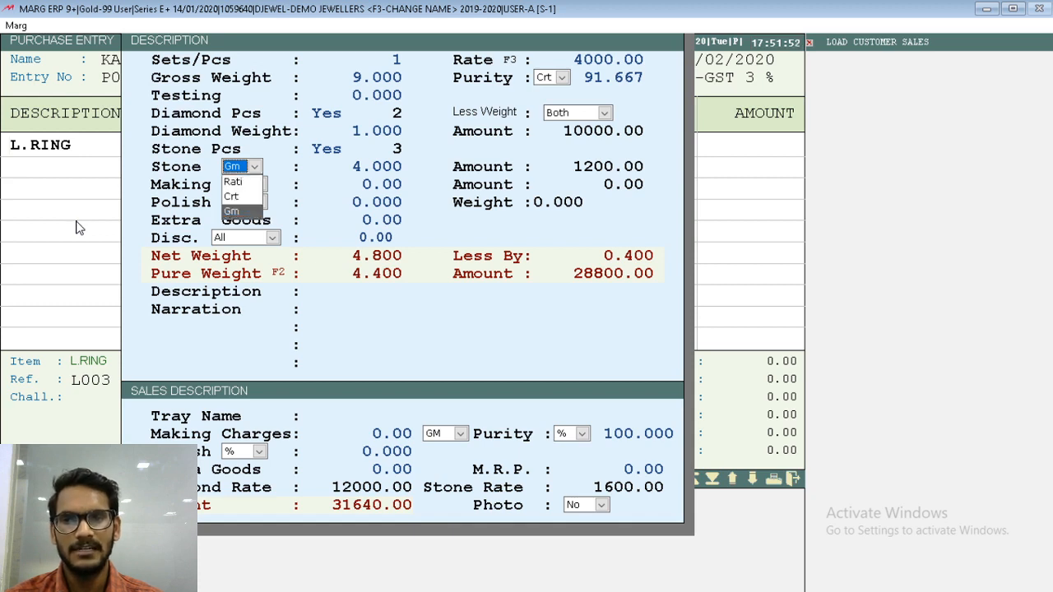
key(Up)
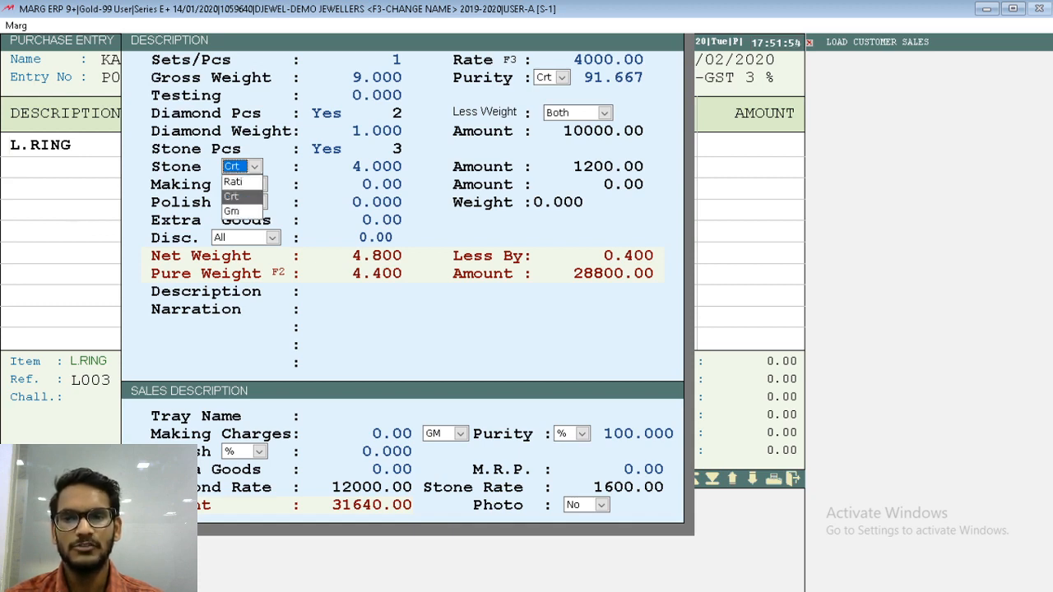
key(Return)
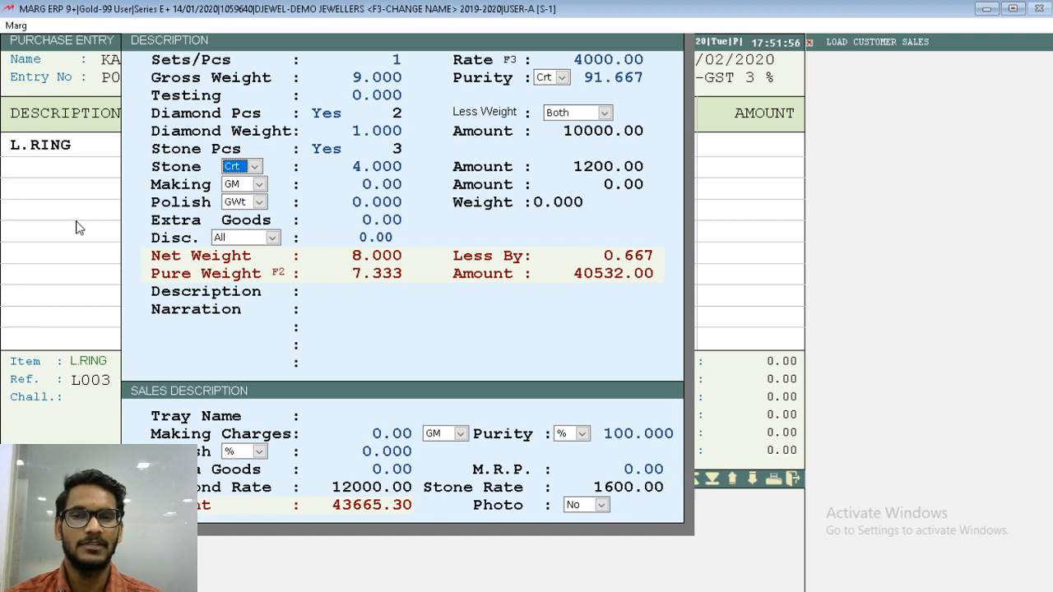
key(Return)
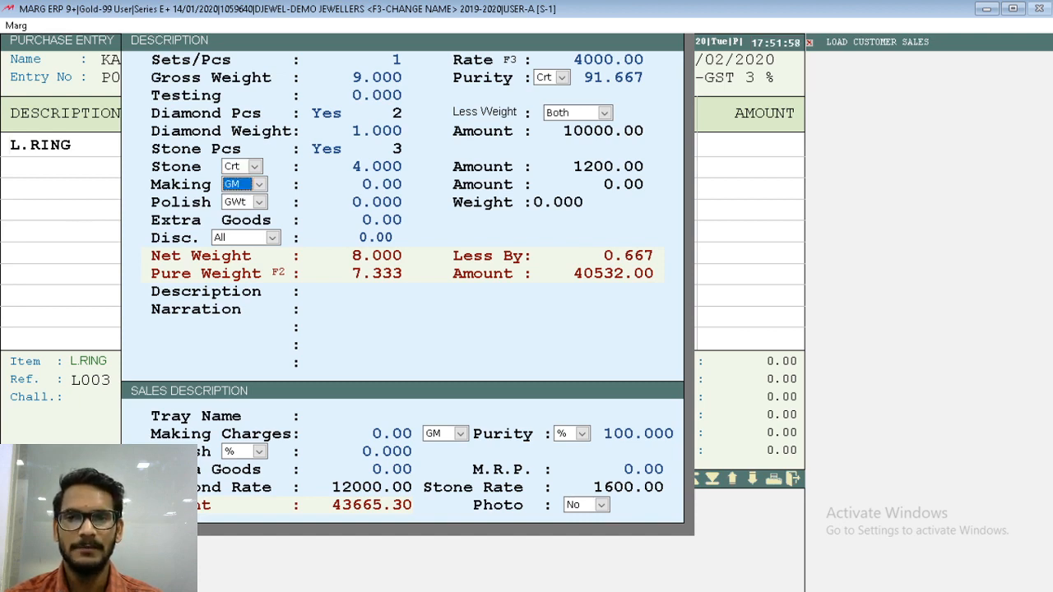
Keep GM as the purchase making charge basis and leave the making charge at 0.
key(Return)
key(Up)
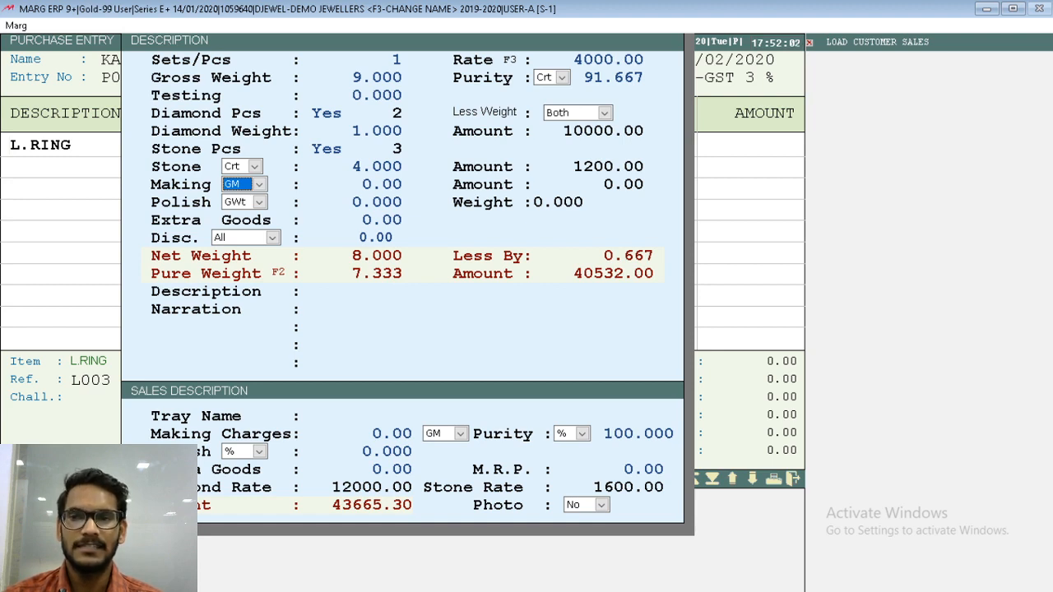
key(alt+Down)
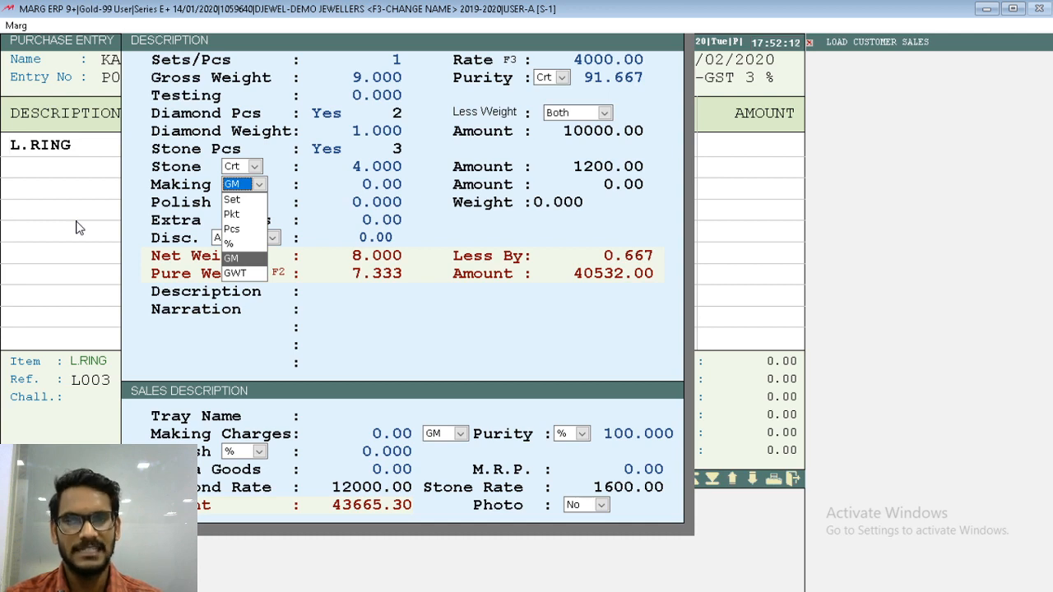
key(Return)
key(Return)
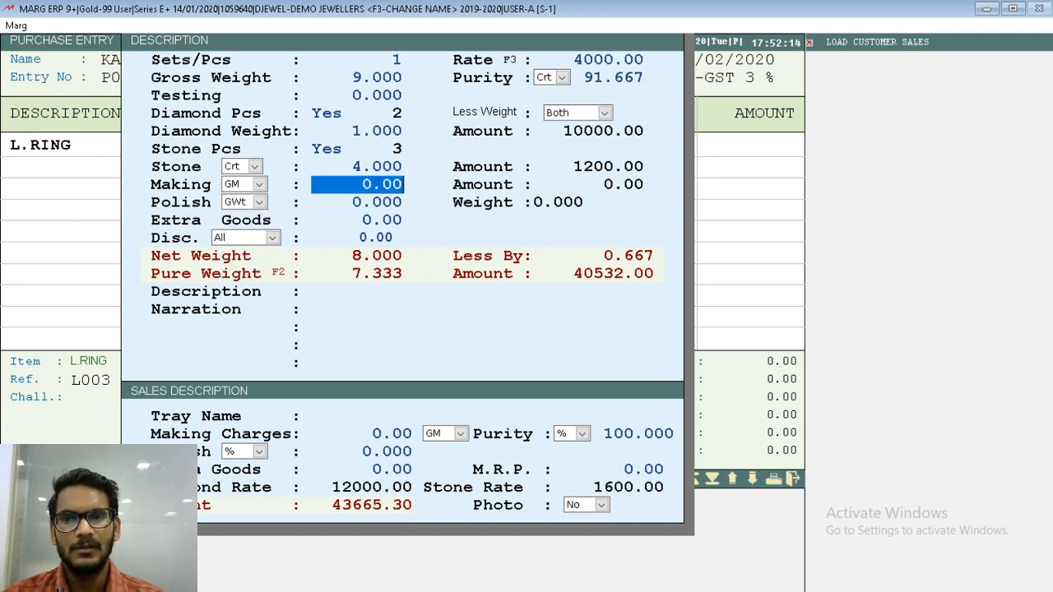
key(Return)
Set the purchase polish basis to % and leave the polish value at 0.
key(space)
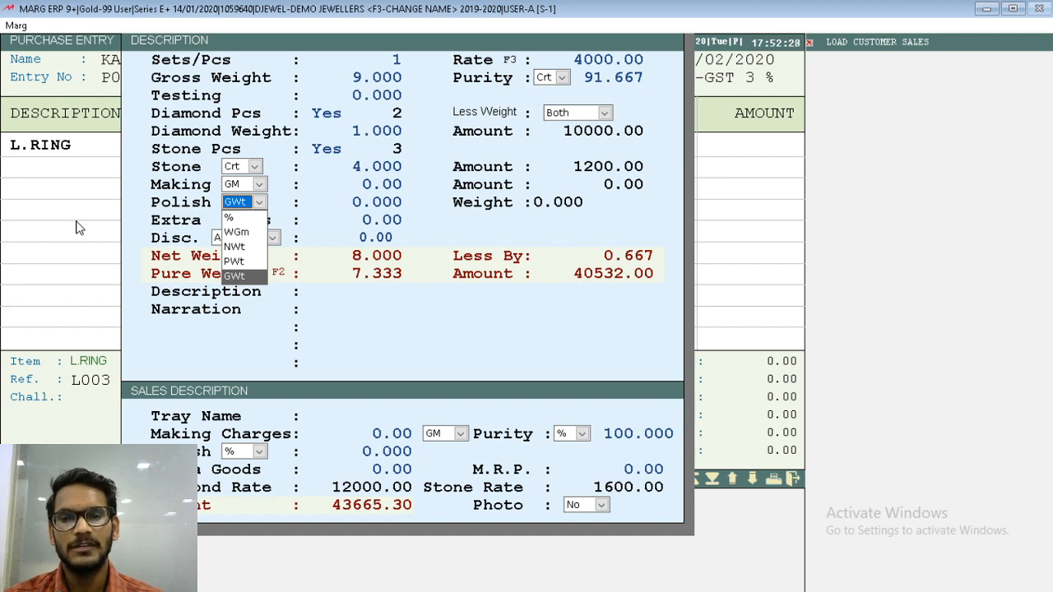
key(Up)
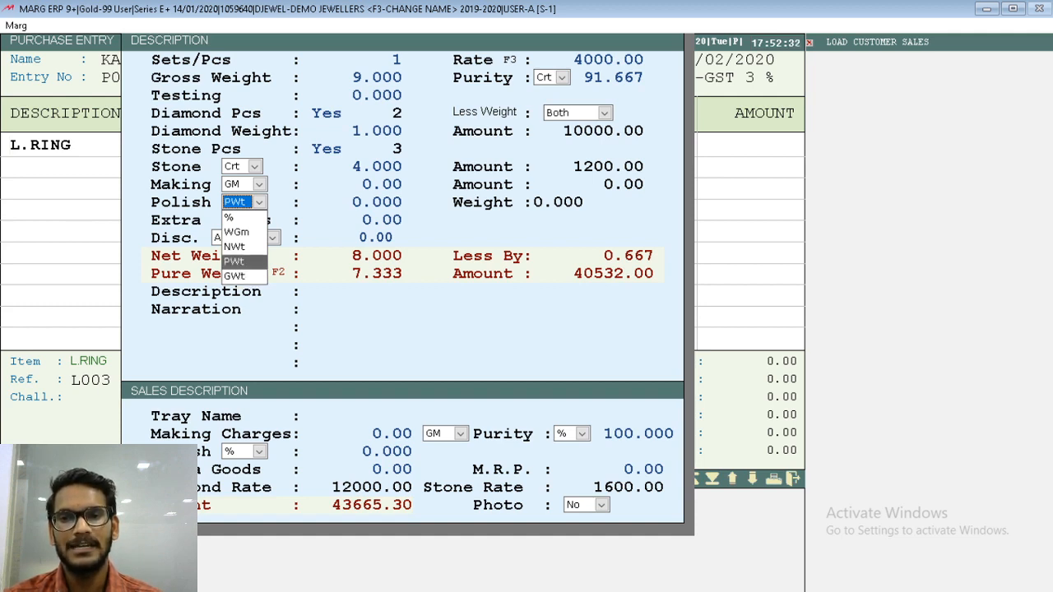
key(Up)
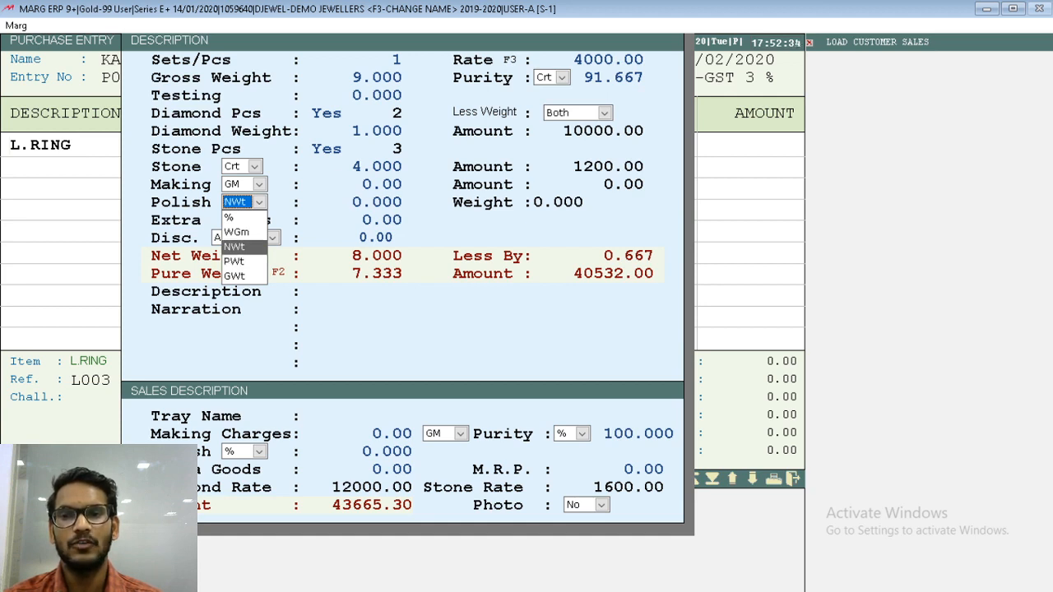
key(Up)
key(Up)
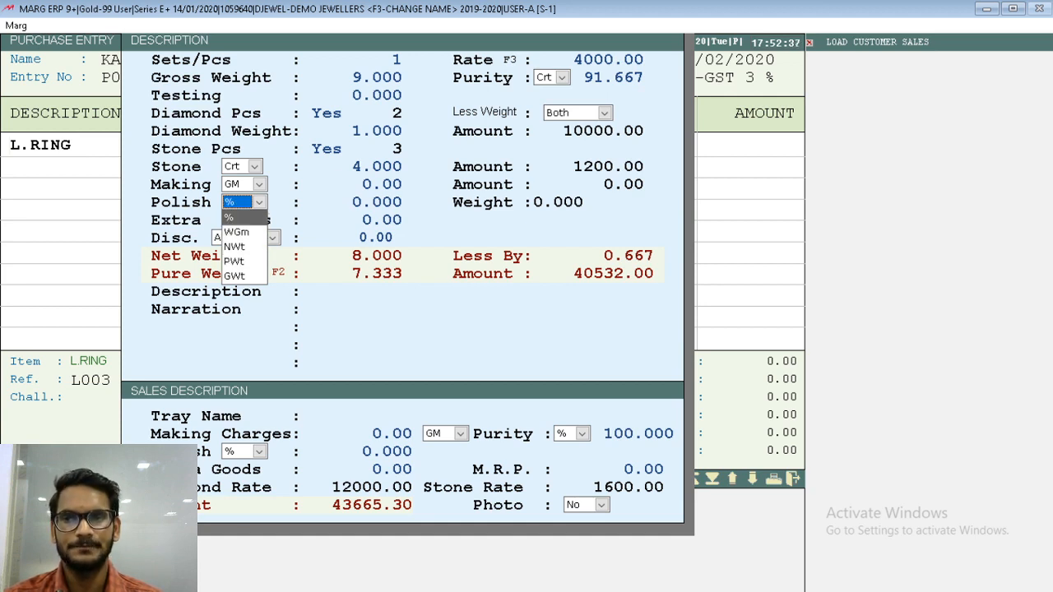
key(Return)
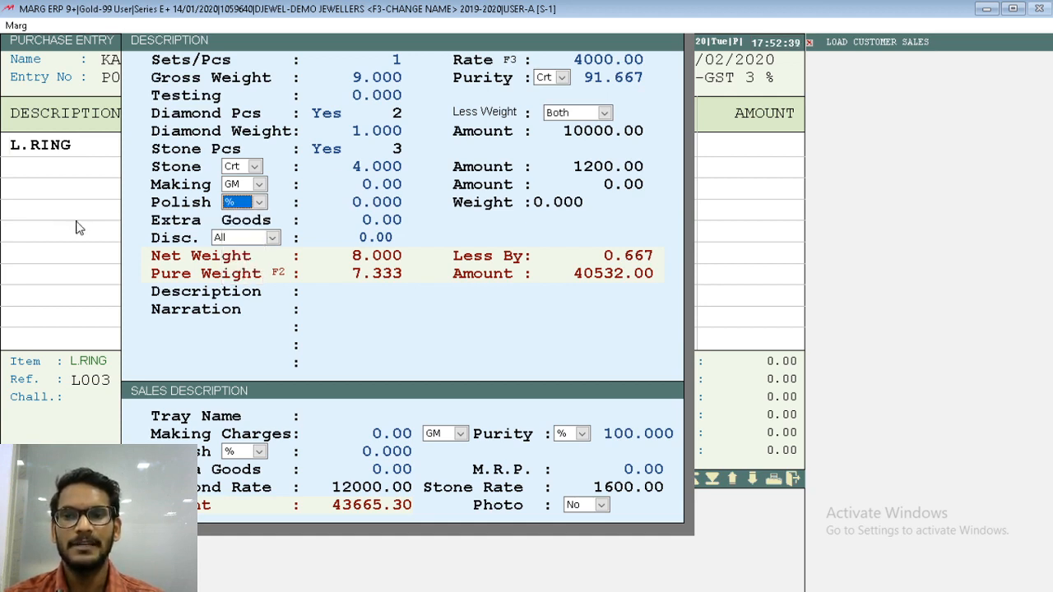
key(Return)
key(Return)
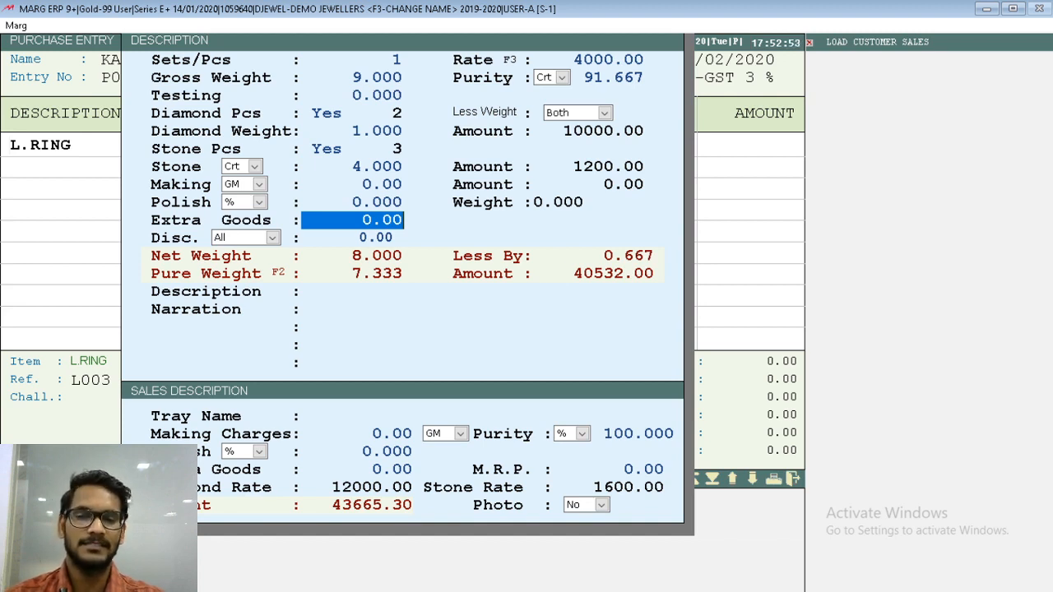
Enter an extra goods amount of 40 in the purchase details, described as HALL MARK CHARGES.
text(40)
key(Return)
text(HAAL)
key(BackSpace)
key(BackSpace)
text(LL)
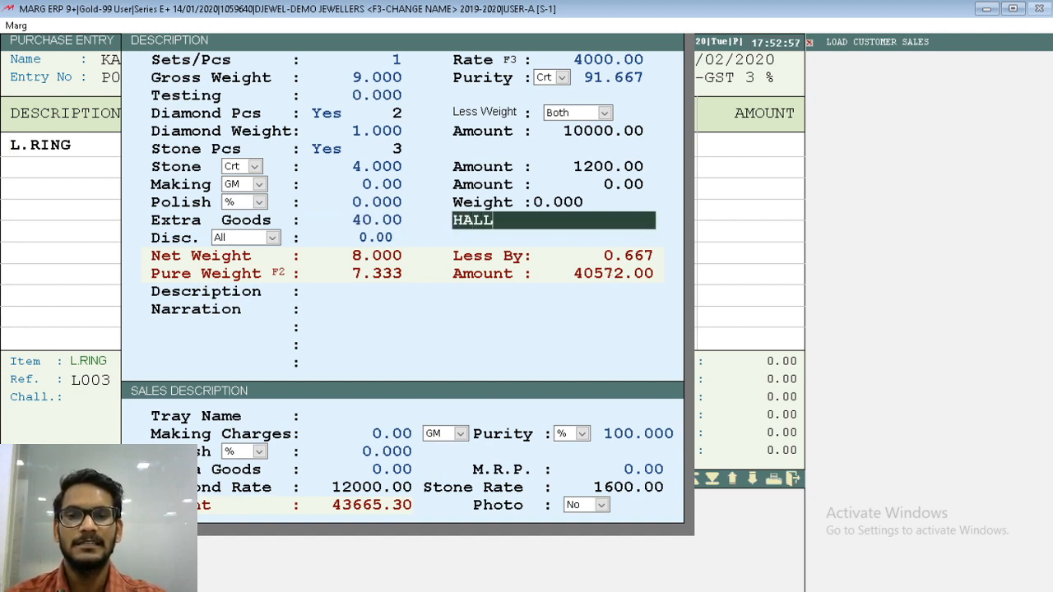
text( MARK CHAR)
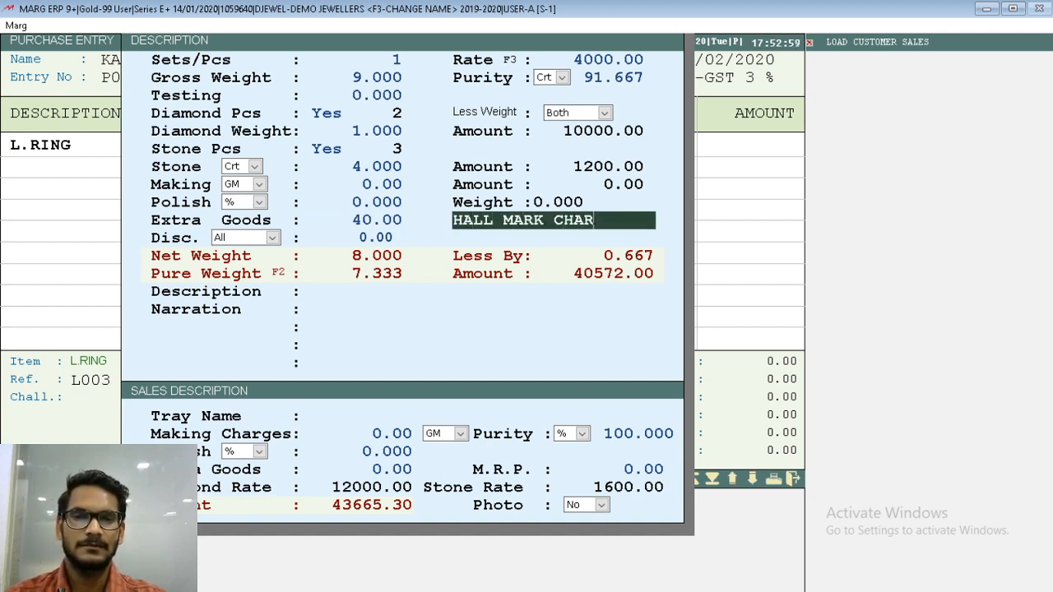
text(GES)
key(Return)
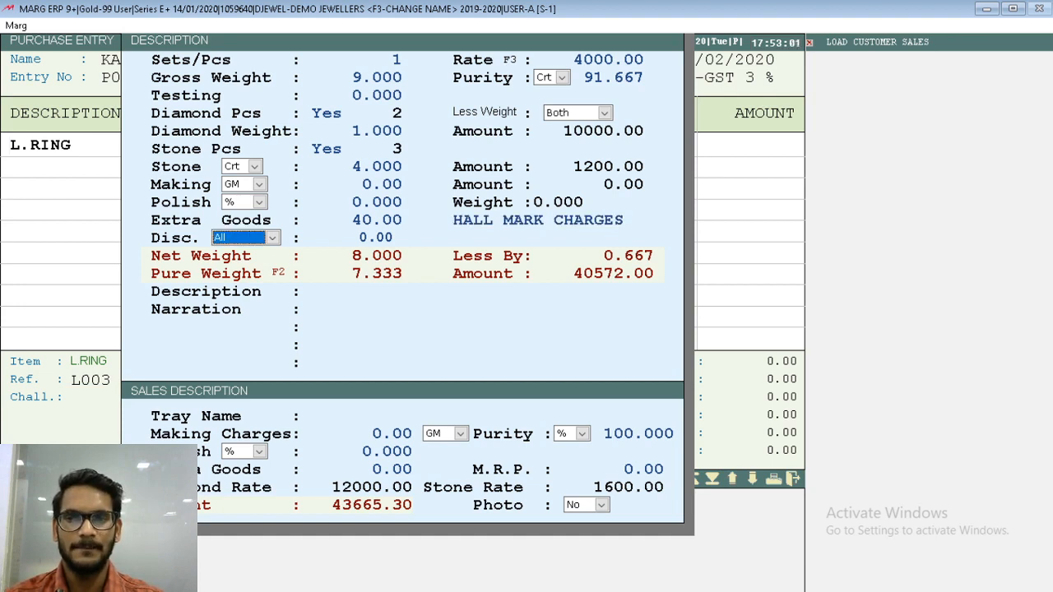
Keep the discount basis on All and leave the discount at 0.
key(alt+Down)
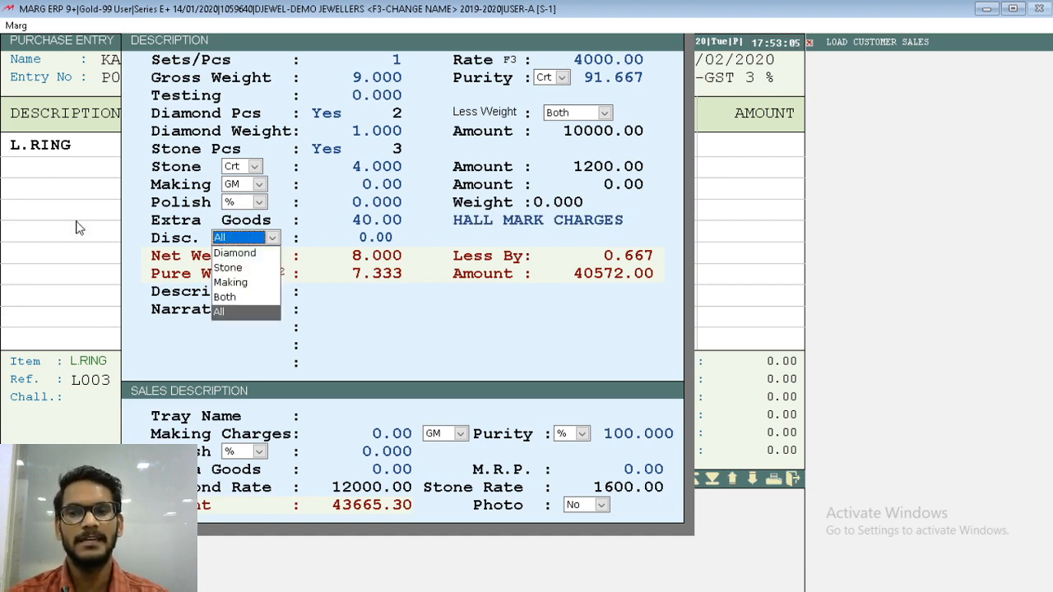
key(Return)
key(Return)
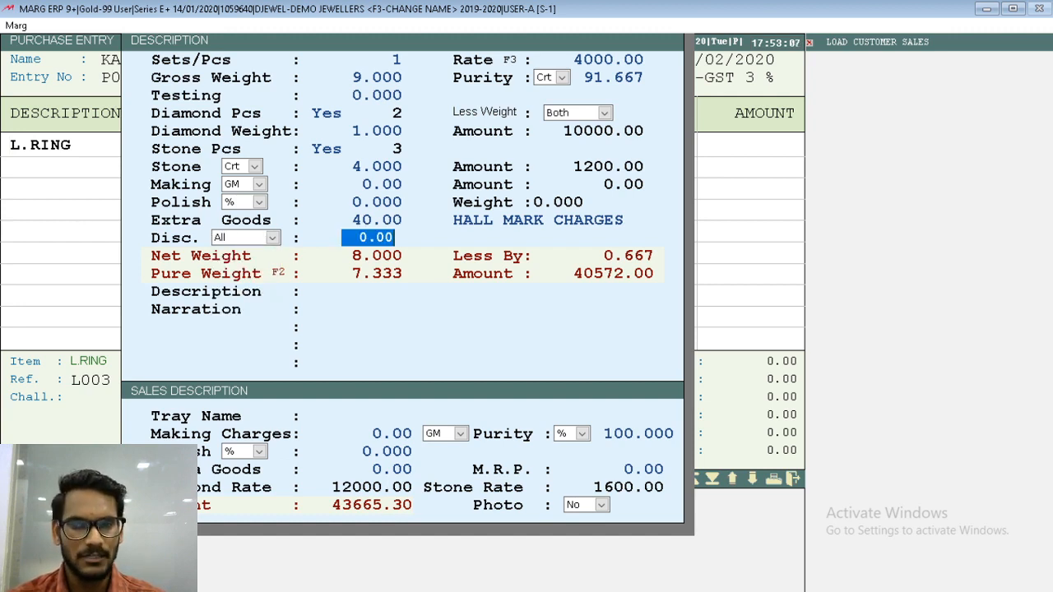
key(Return)
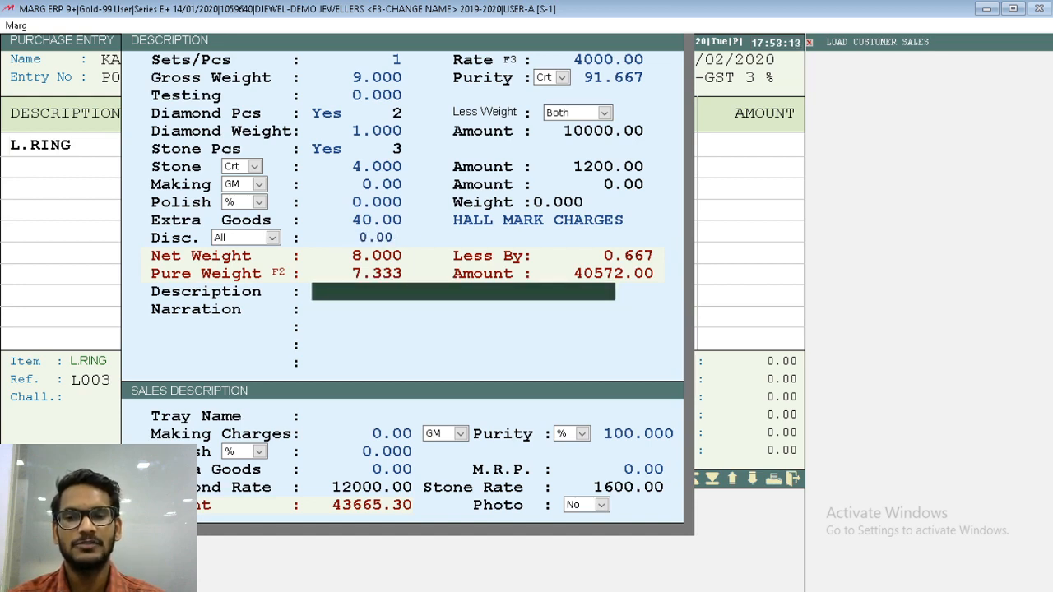
Leave the item's description and all narration lines blank and proceed to the sales description.
key(Return)
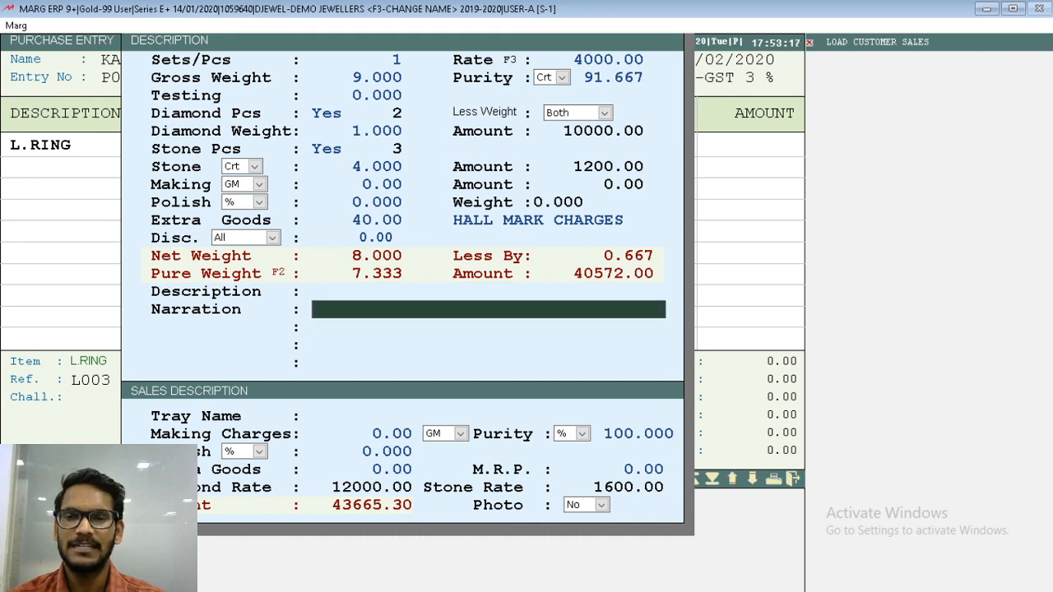
key(Return)
key(Return)
key(Return)
key(Return)
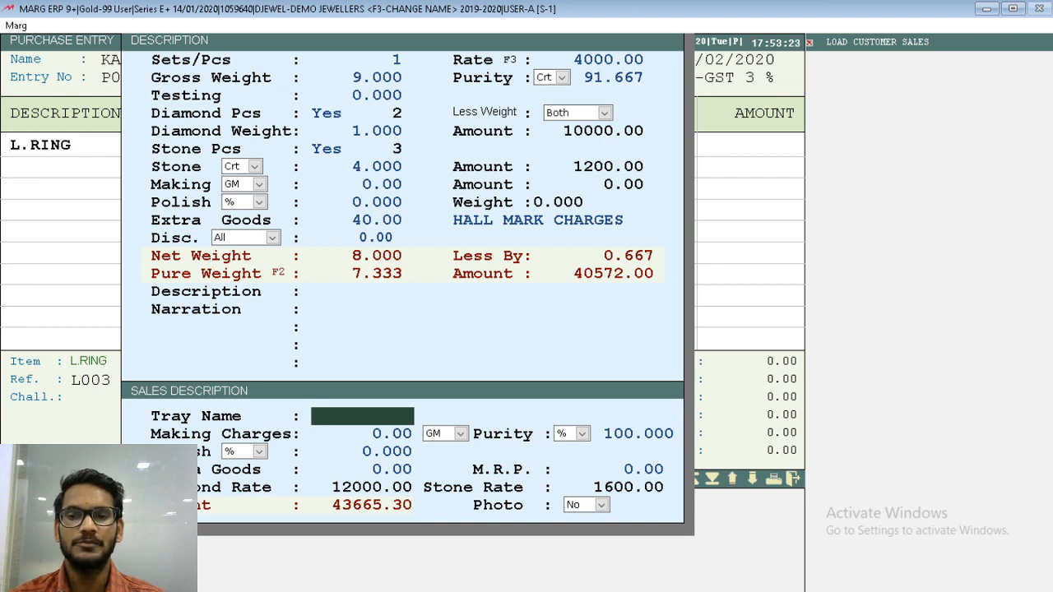
Enter tray name ABCD and sales making charges of 450 on the GM basis.
text(ABCD)
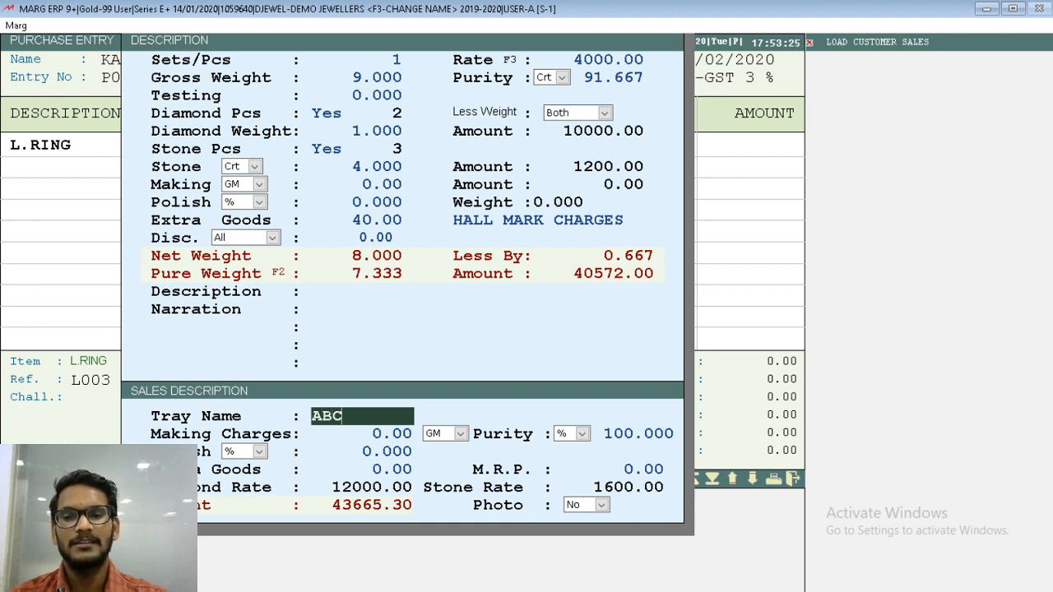
key(Return)
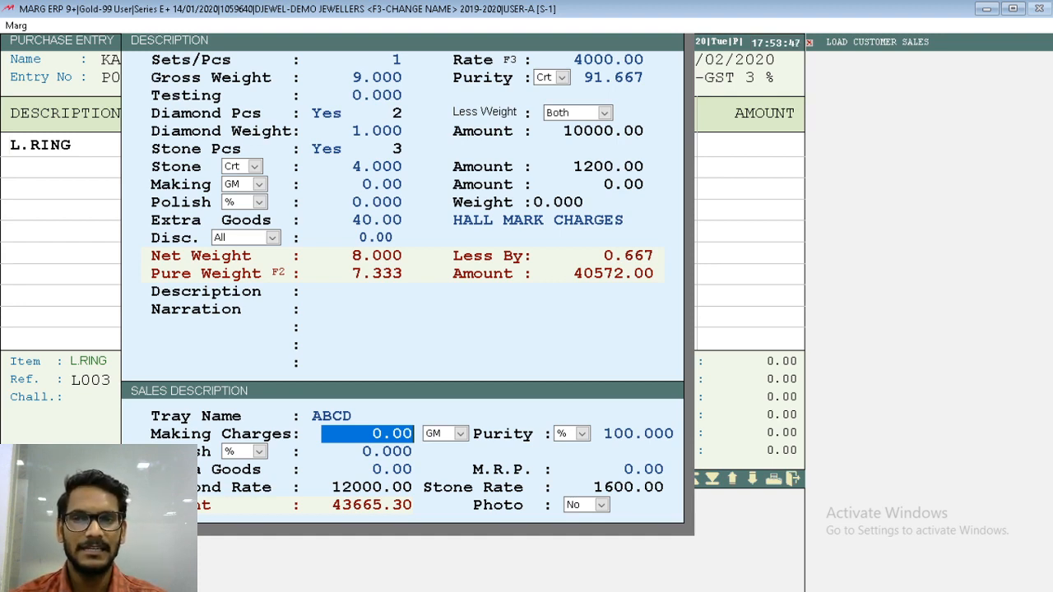
text(4)
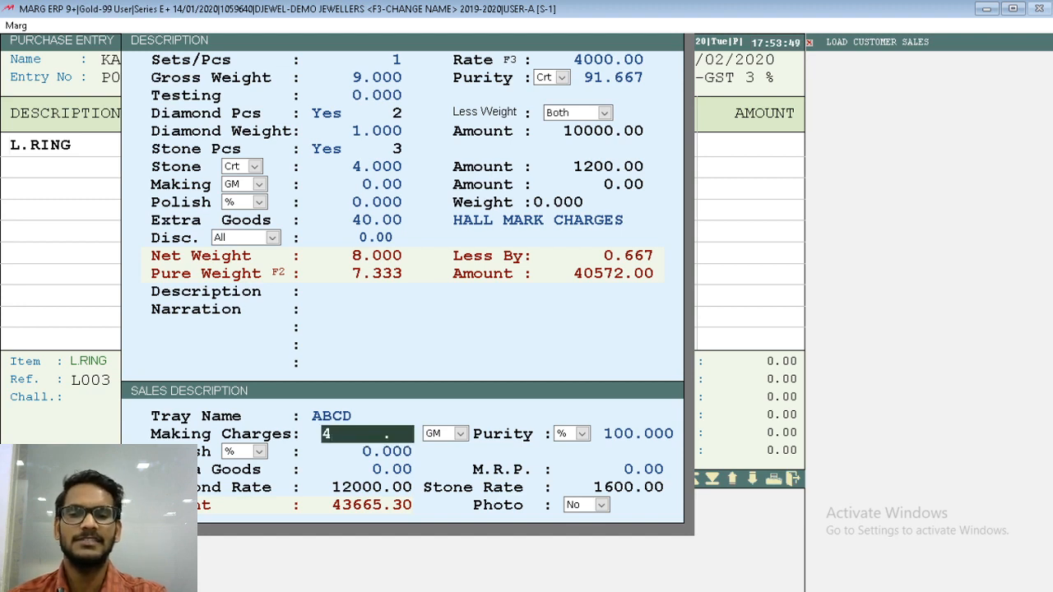
text(50)
key(Return)
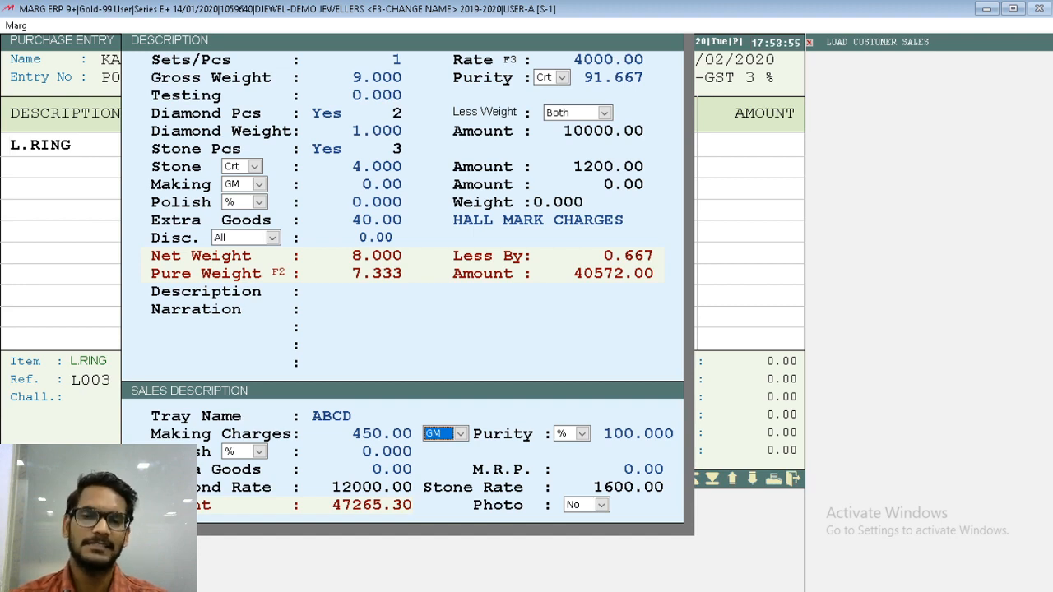
key(Return)
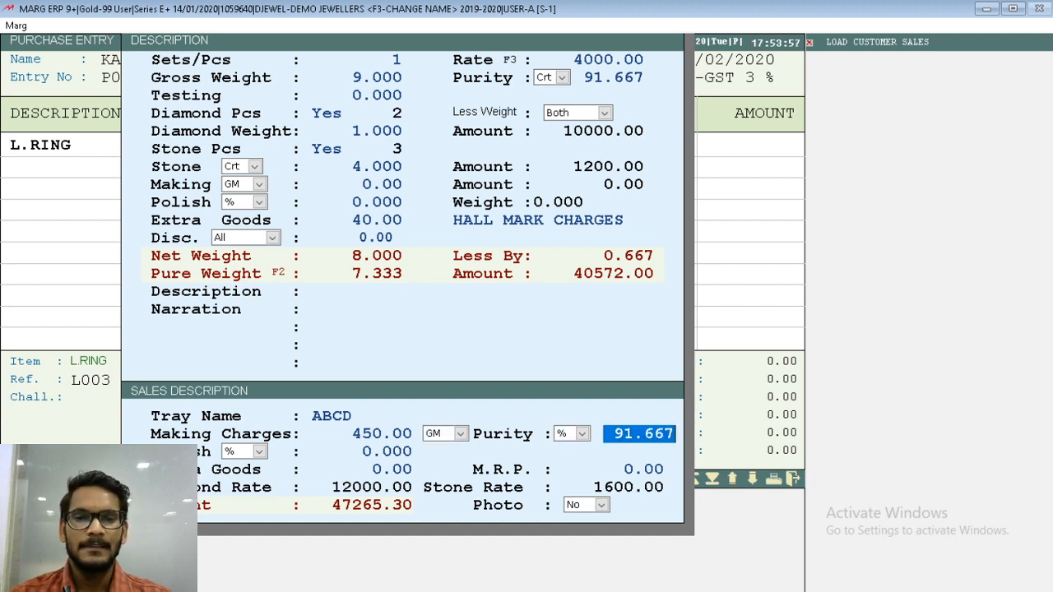
Accept 91.667 % sales purity without polish, set the sales extra goods to 50 and leave the M.R.P. at 0.
key(Return)
key(Return)
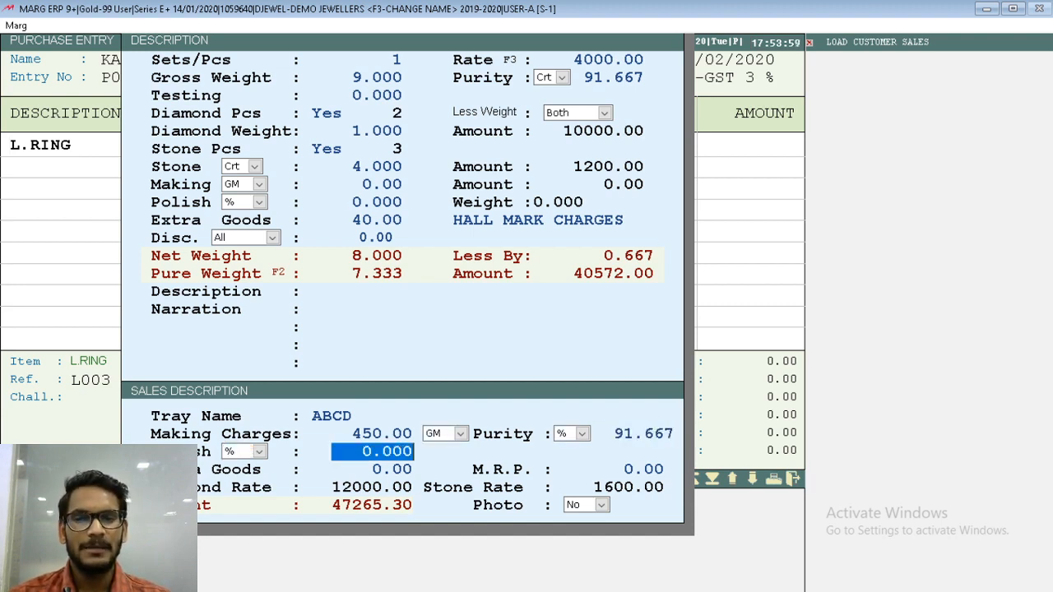
key(Return)
text(50)
key(Return)
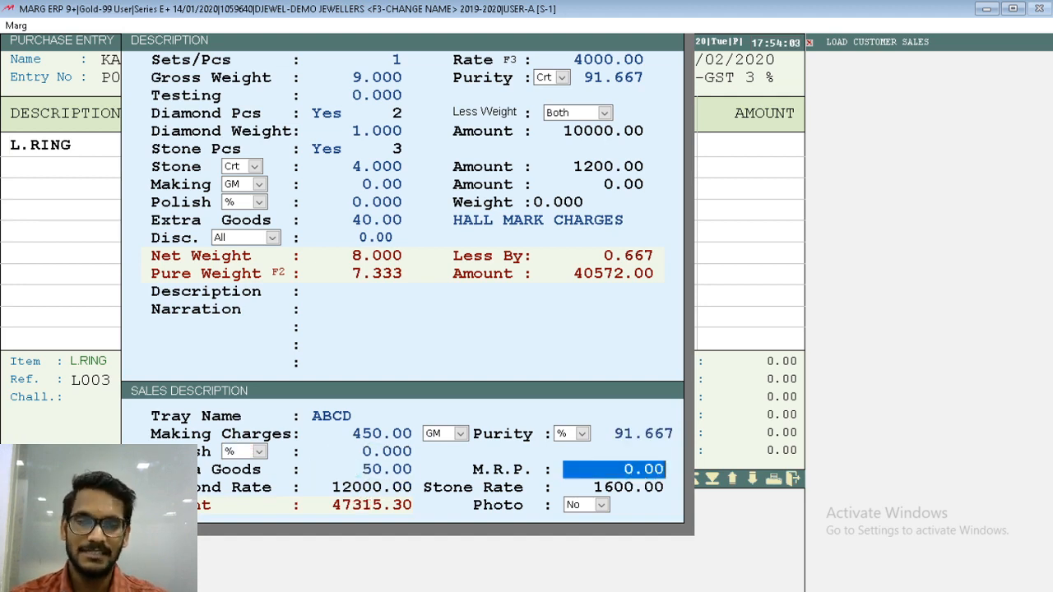
key(Return)
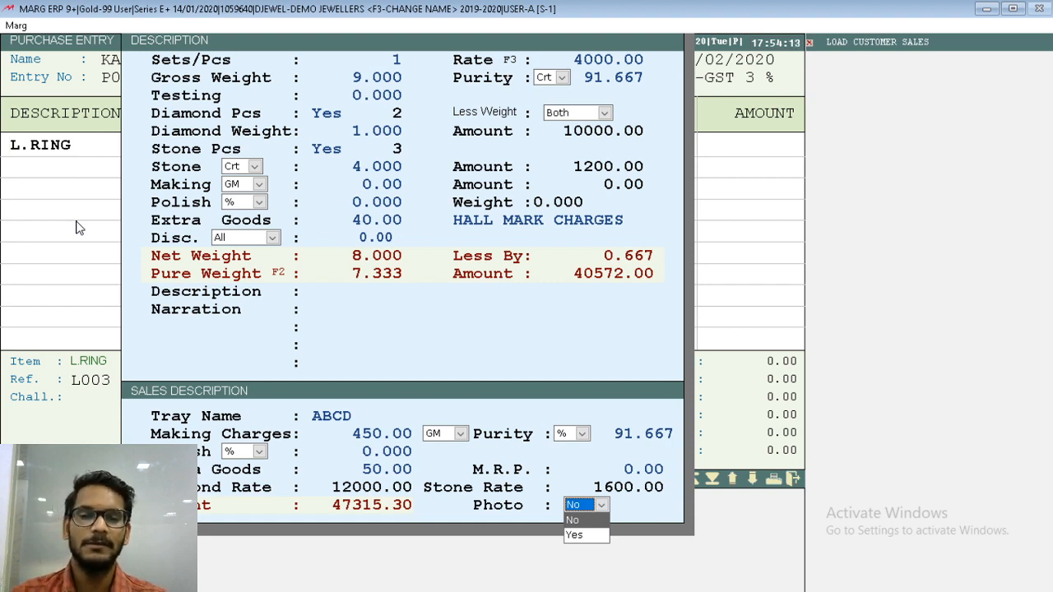
Set the item's photo option to Yes and attach RING.JPG from the E:\DEVMARGDEV\PHOTO\ directory.
key(Down)
key(Return)
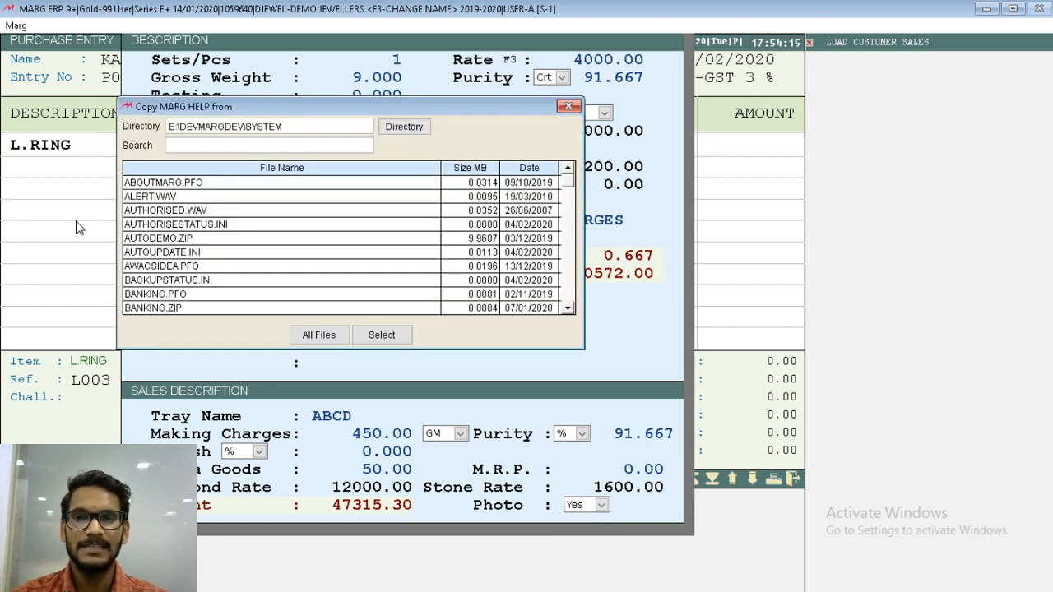
key(Up)
key(Return)
key(Up)
key(Up)
key(Up)
key(Return)
key(Down)
key(Down)
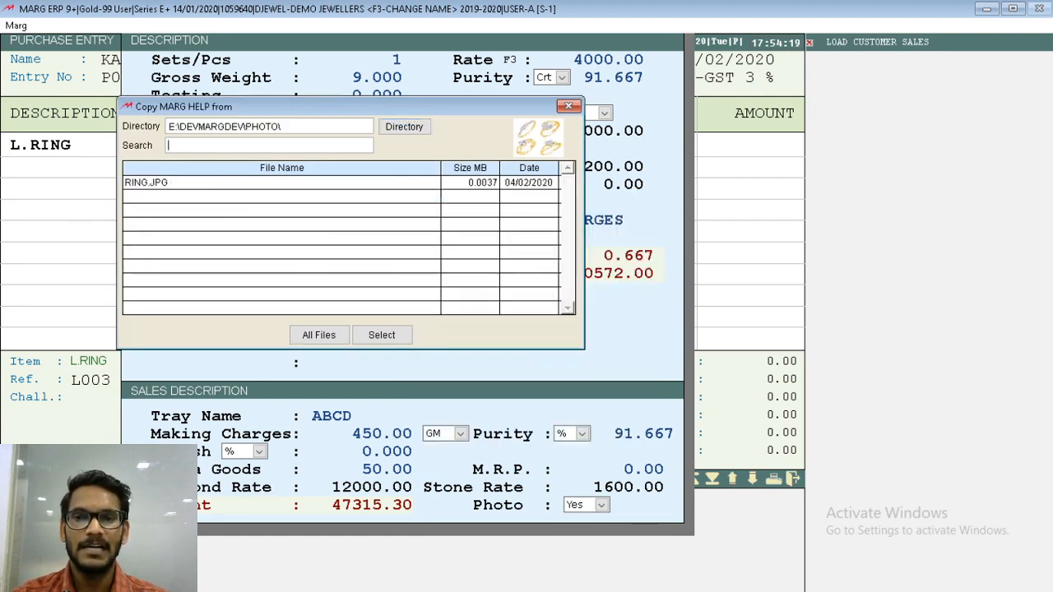
key(Return)
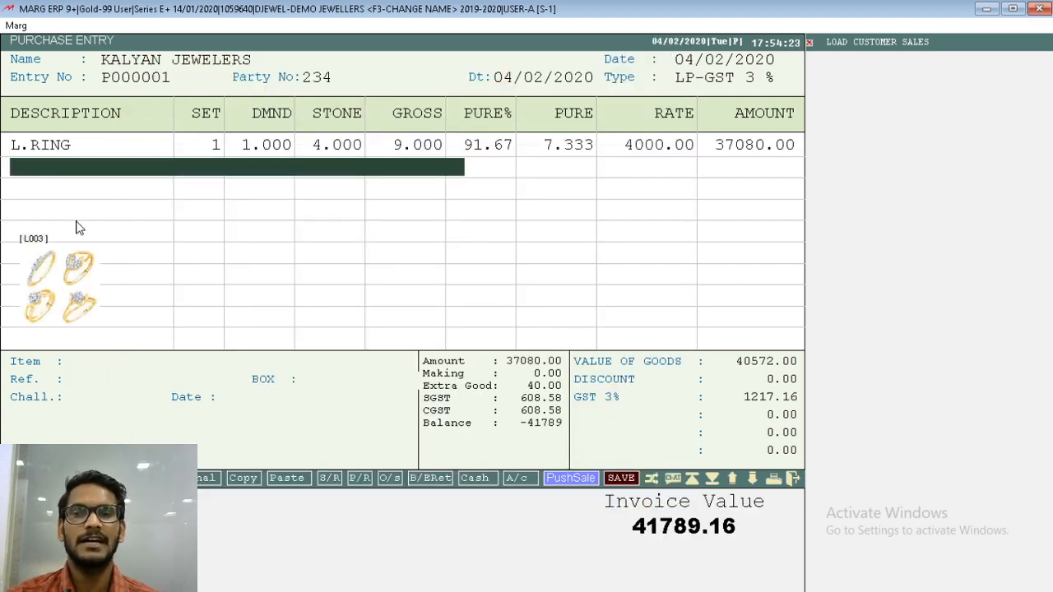
End the item list after L.RING and accept the bill totals without extra charges, leaving cash paid at 0.00.
key(Escape)
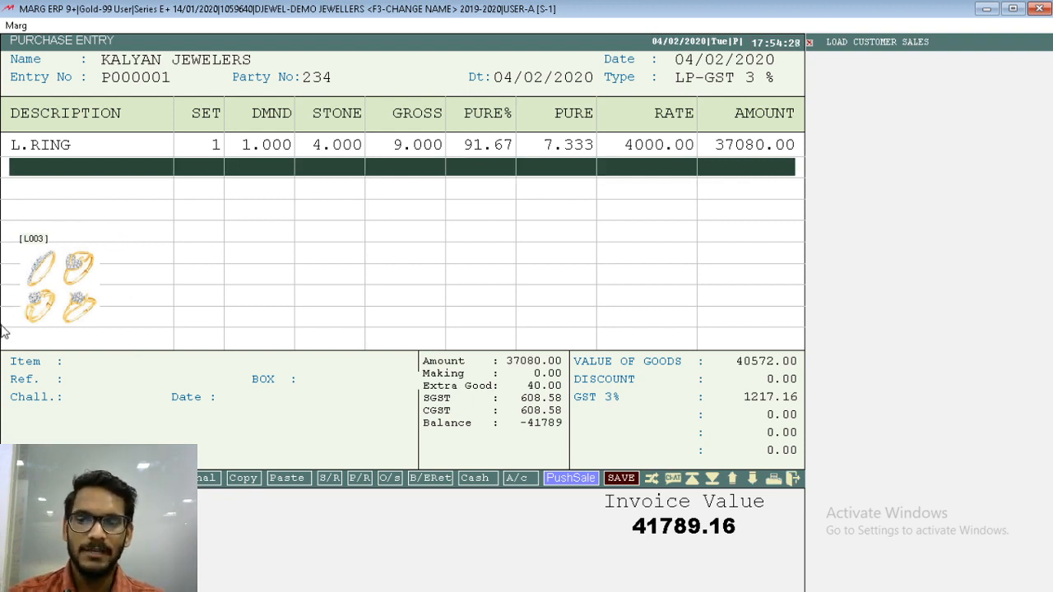
key(Return)
key(Return)
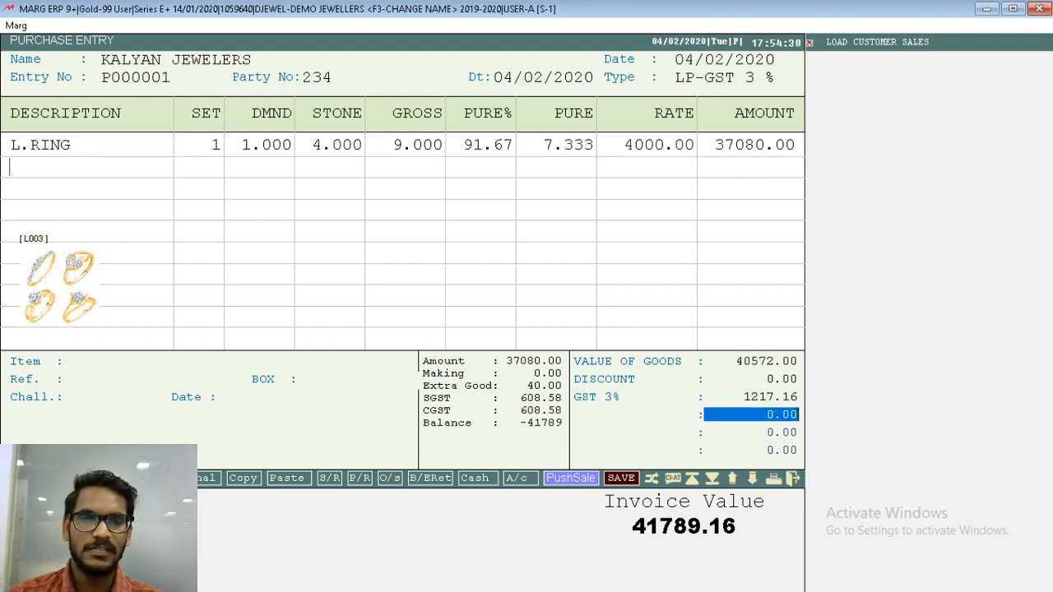
key(Return)
key(Return)
key(Return)
key(Return)
key(Return)
key(Return)
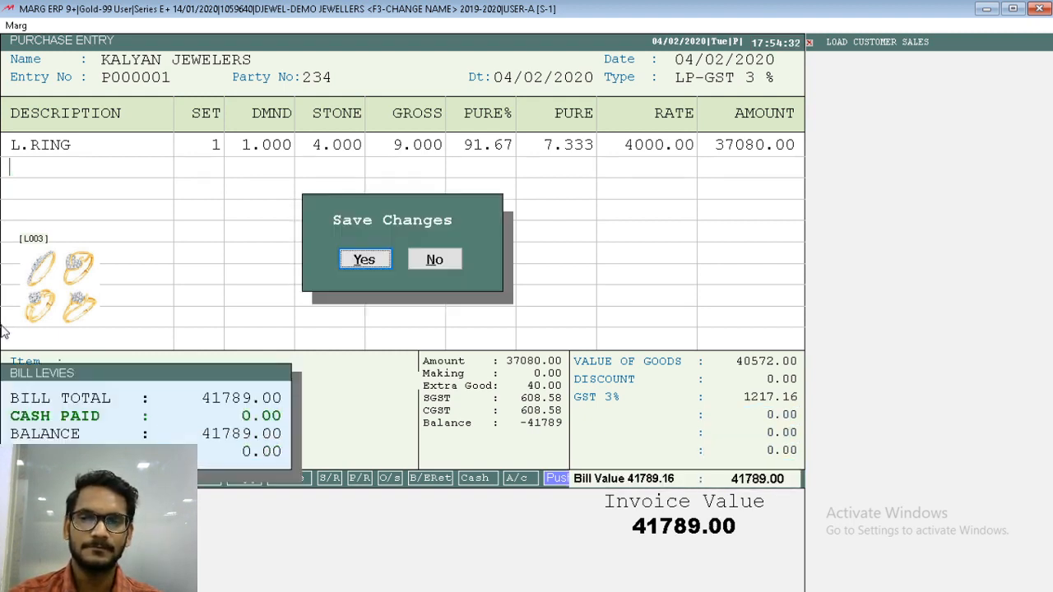
Save the KALYAN JEWELERS purchase bill and return to the main screen.
key(Return)
key(Return)
key(Return)
key(Escape)
key(Escape)
key(Escape)
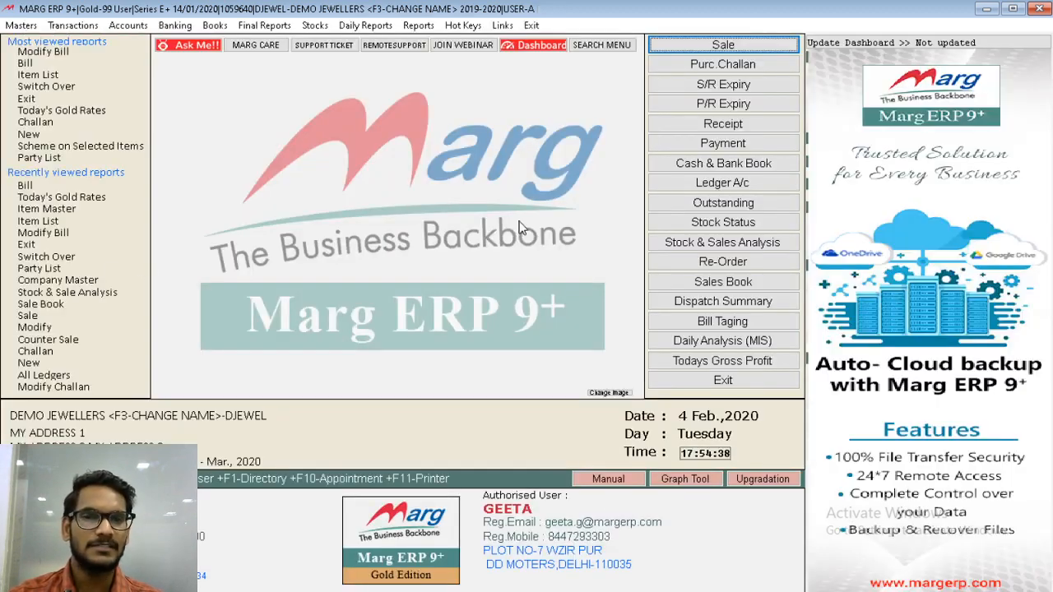
Look up L.RING in the stock status and show its reference detail by barcode.
click(673, 231)
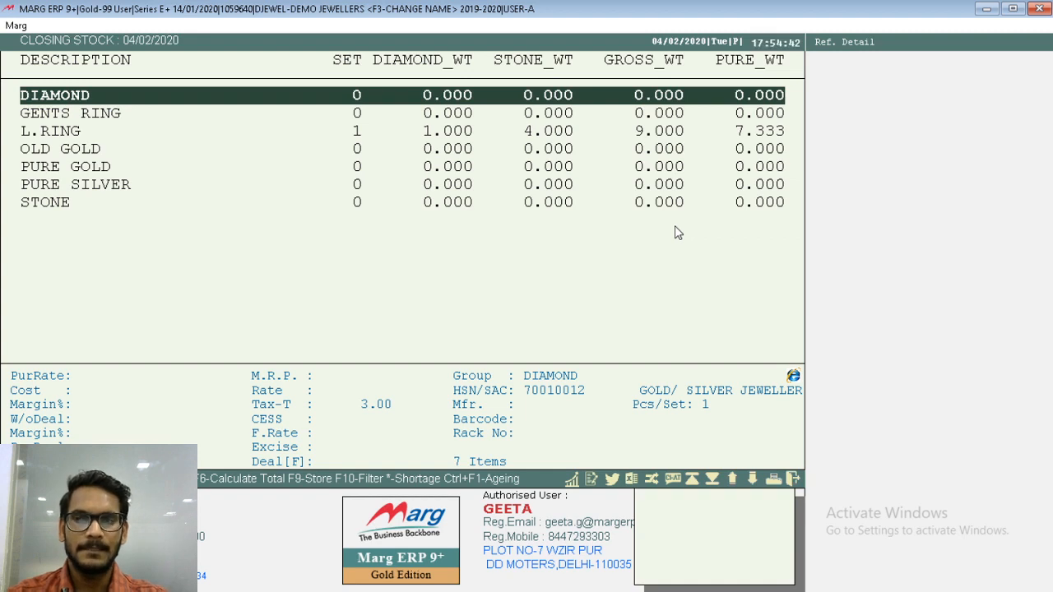
text(L)
key(Return)
key(Right)
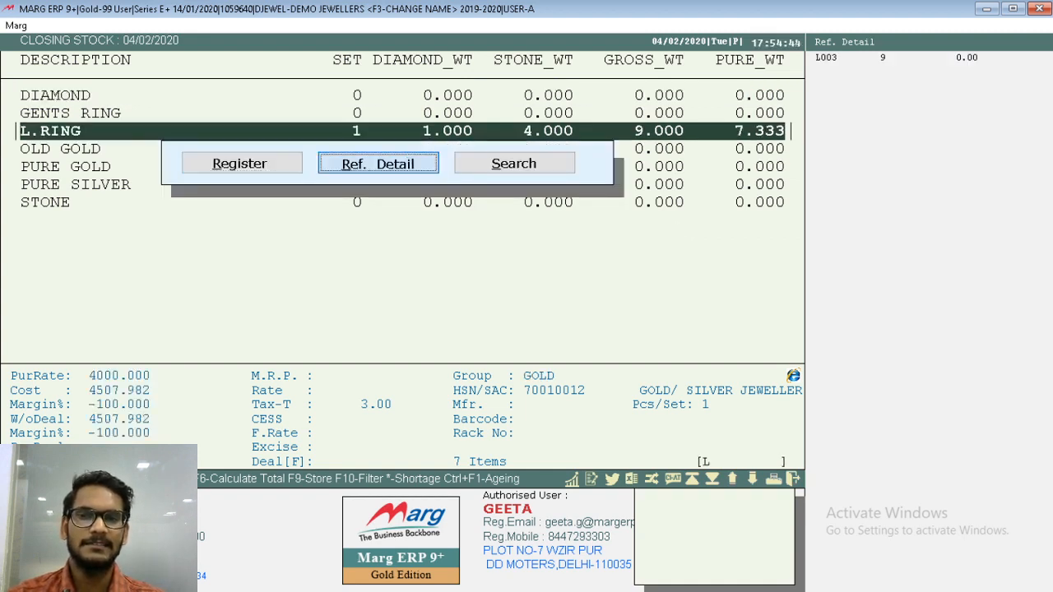
key(Return)
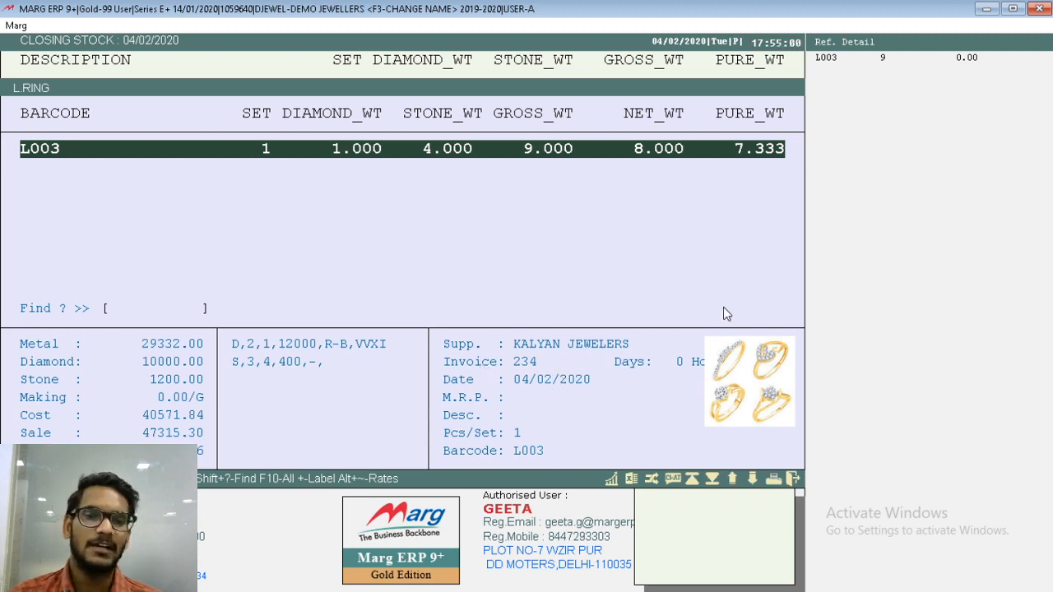
Enlarge the photo of L.RING barcode L003, then close the photo and the stock report.
click(779, 411)
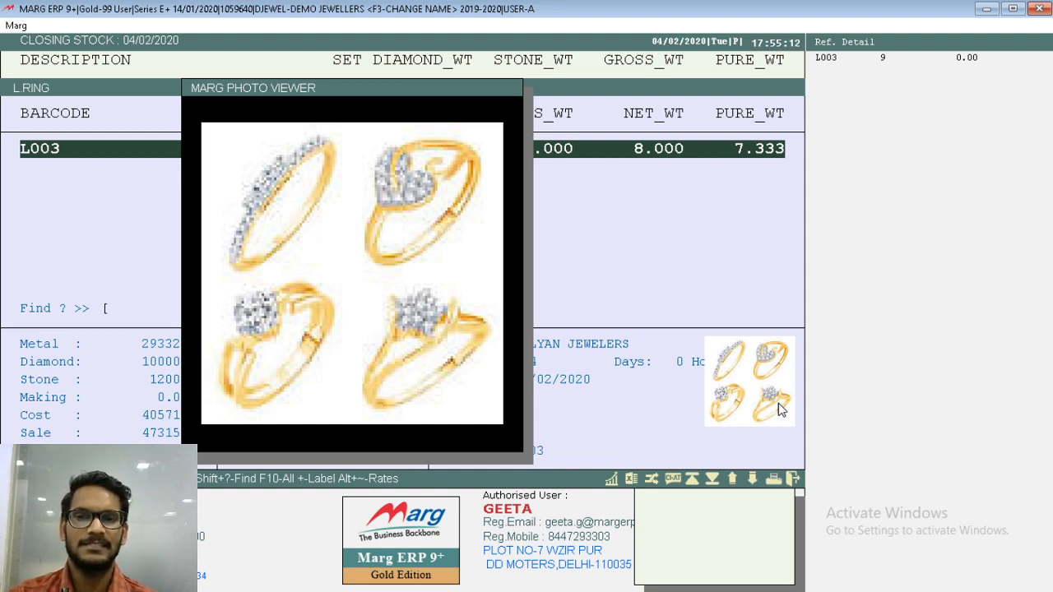
key(Escape)
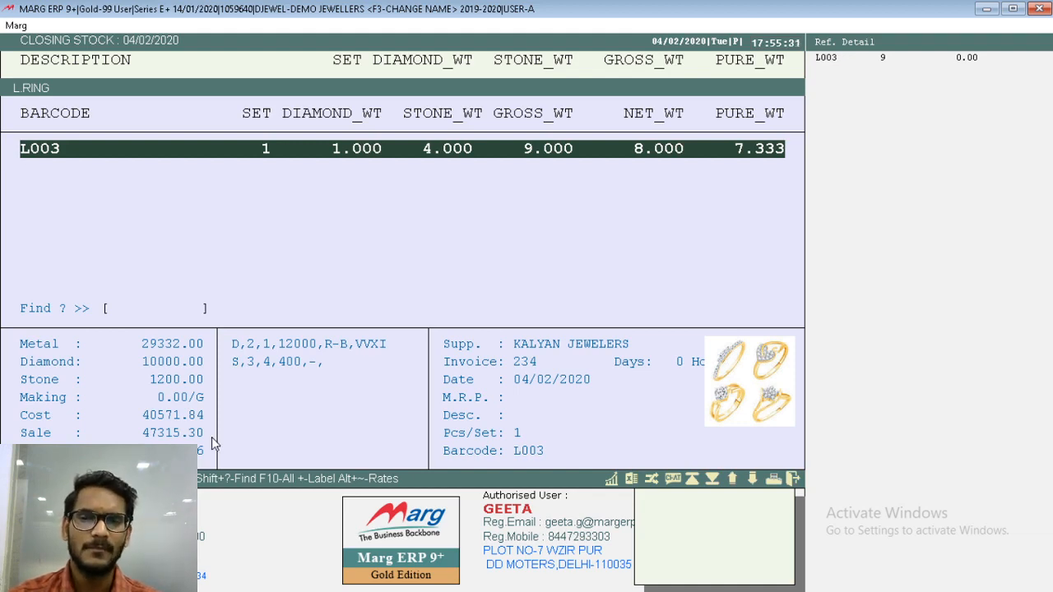
key(Escape)
key(Escape)
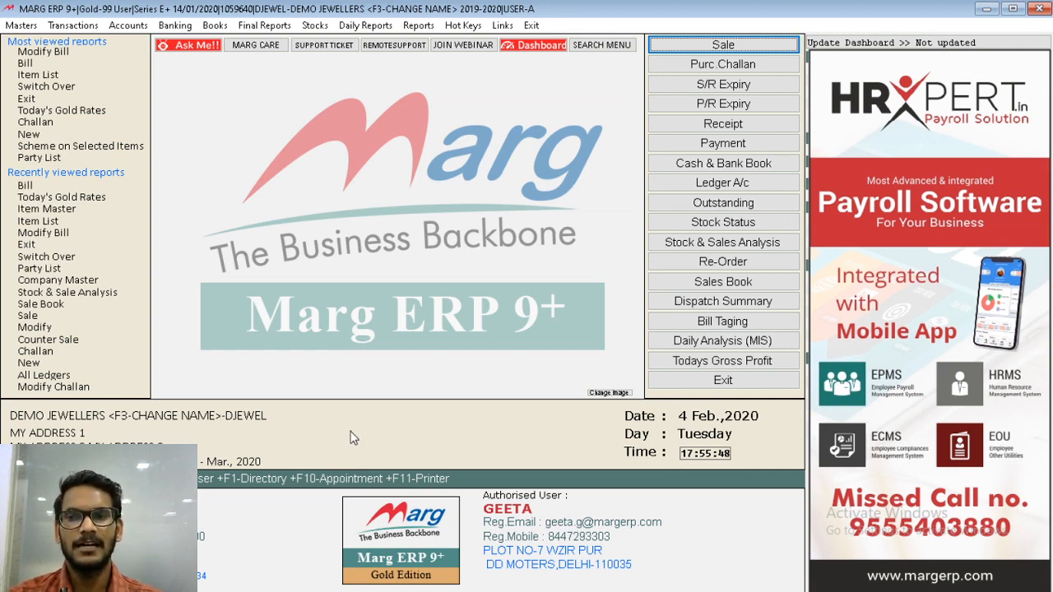
Start a new purchase bill and choose KALYAN JEWELERS as the supplier.
key(alt)
key(Right)
key(Down)
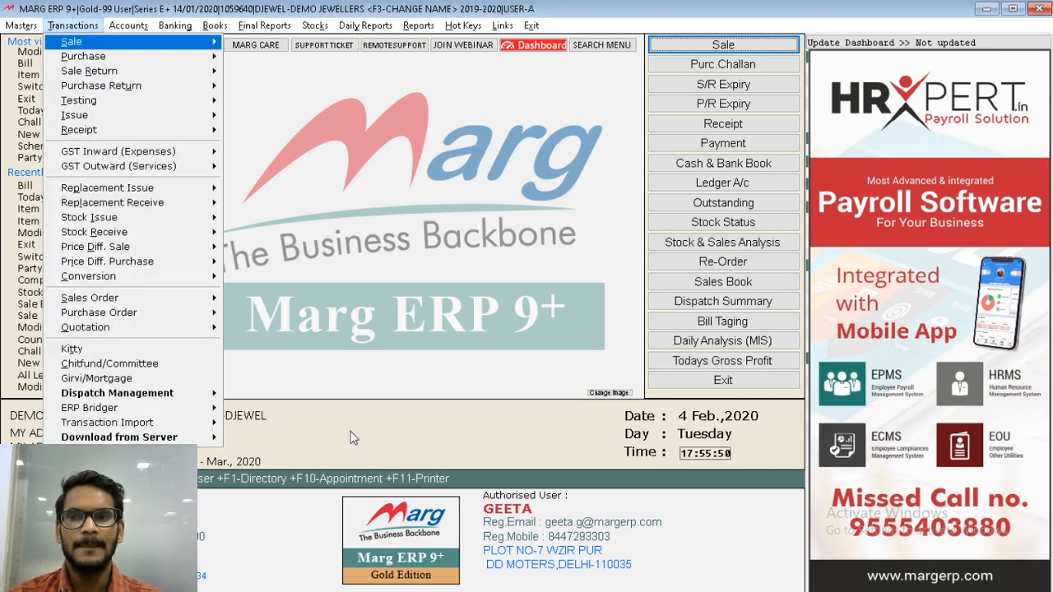
key(Down)
key(Return)
key(Return)
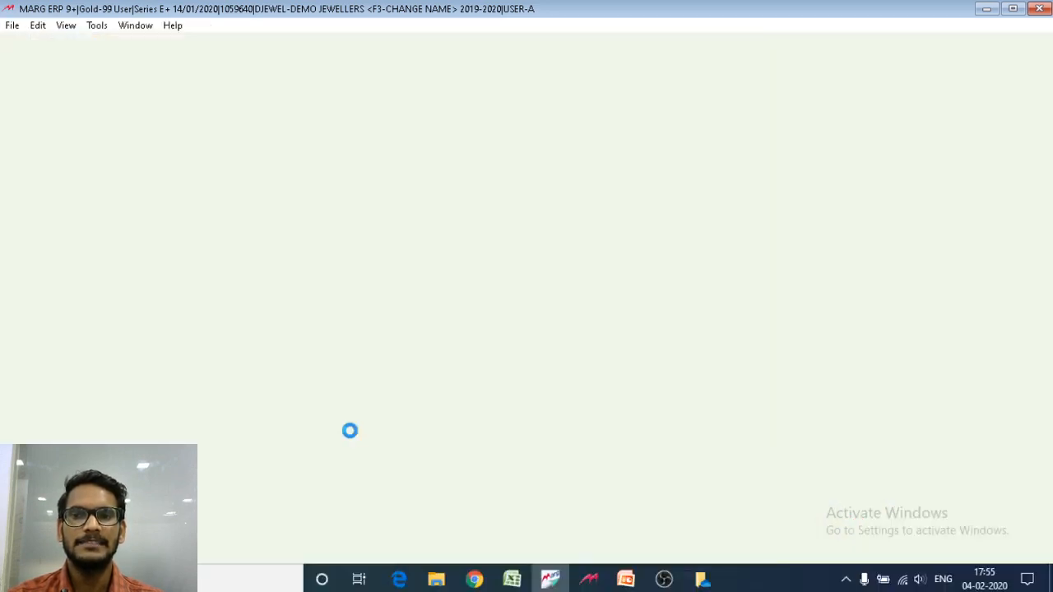
key(Return)
key(Return)
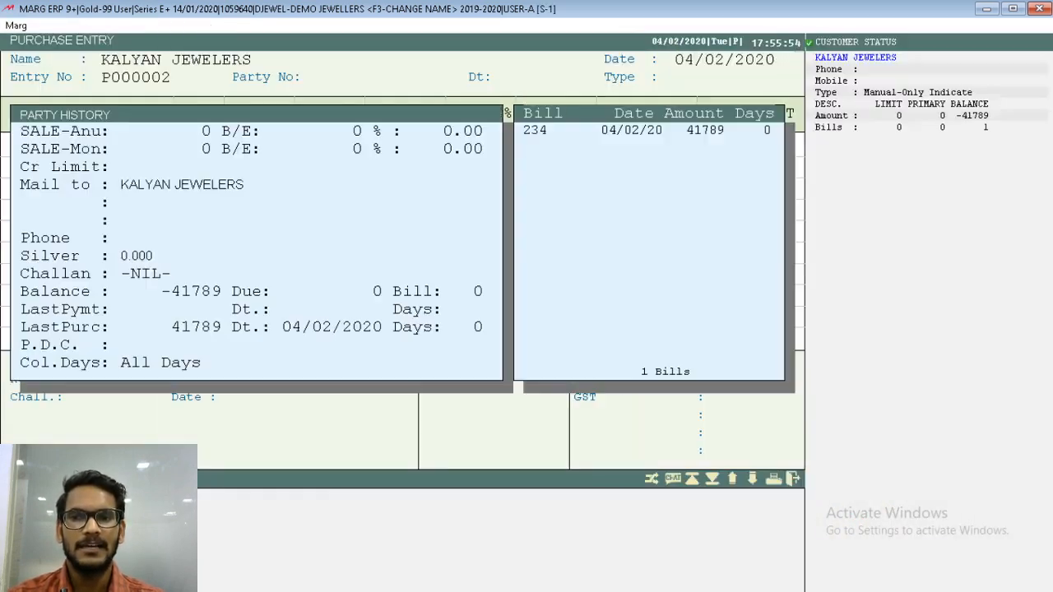
Enter party number 345 dated 04/02/2020, keep TAX at No and accept the LP-GST 3 % purchase type.
text(345)
key(Return)
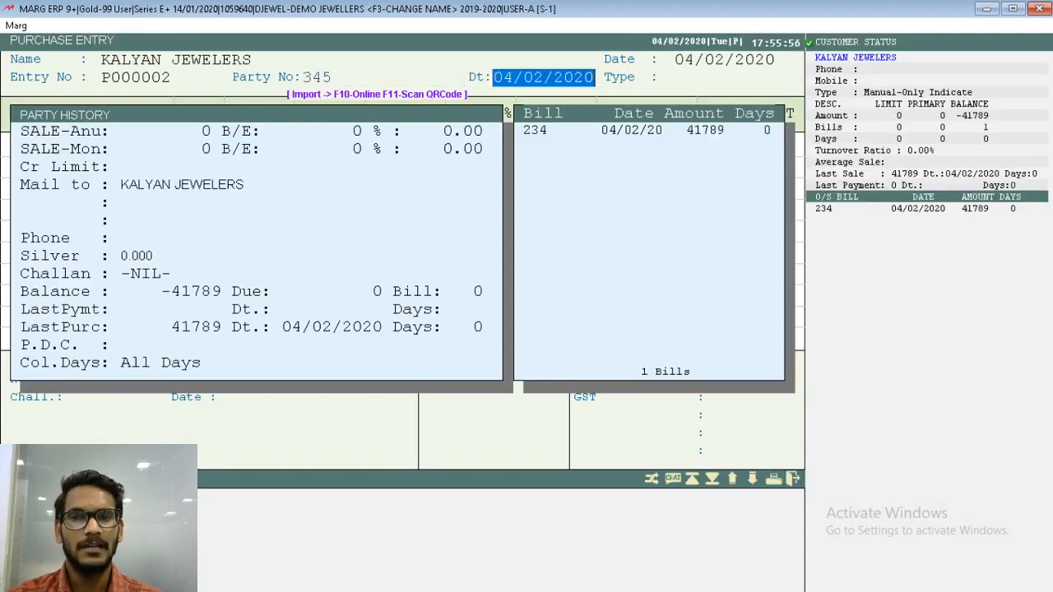
key(Return)
key(Return)
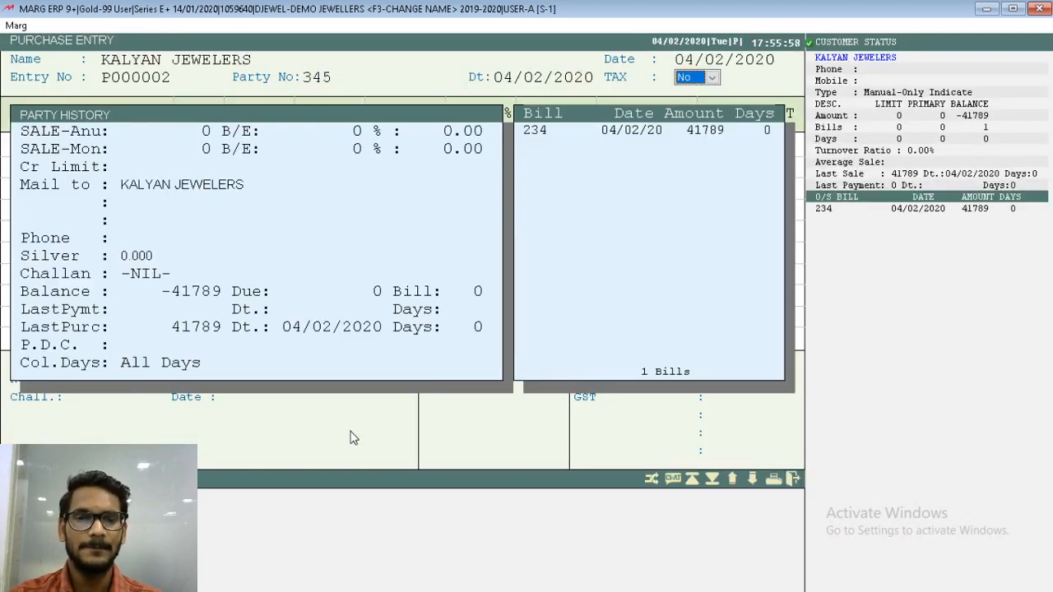
key(Return)
key(Return)
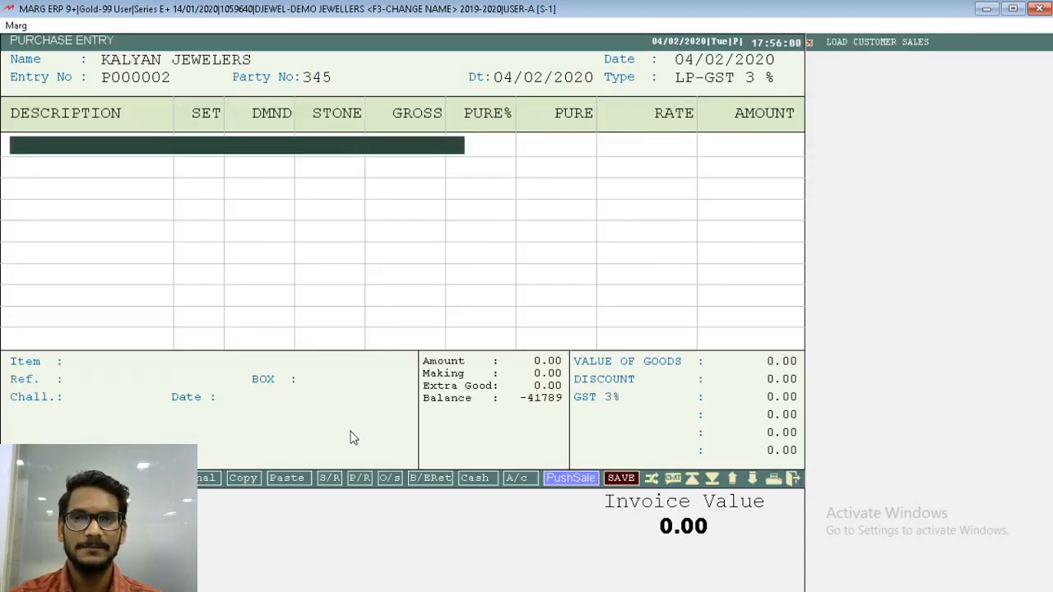
Add PURE GOLD as the bill's first item and leave its sets at 0.
key(Return)
key(Up)
key(Up)
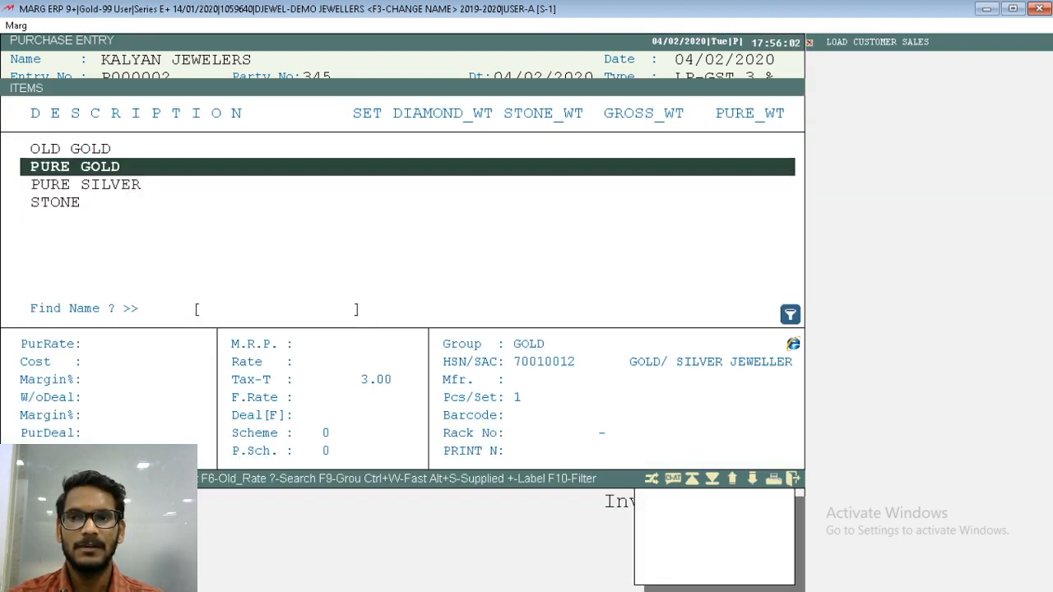
key(Return)
key(Return)
Set the PURE GOLD rate to 0 and its gross weight to 100.
text(0 .)
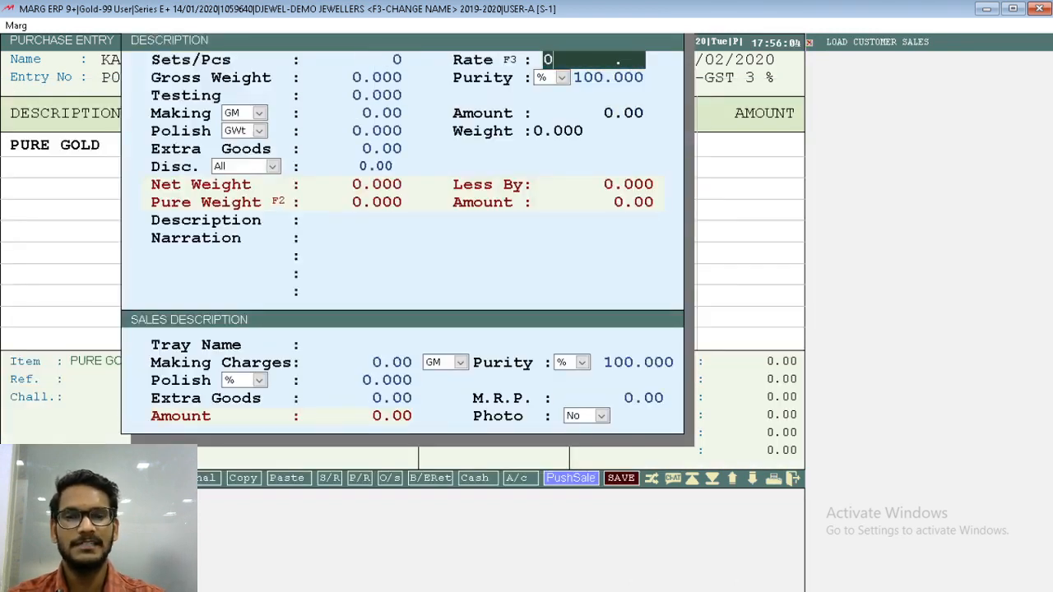
key(Return)
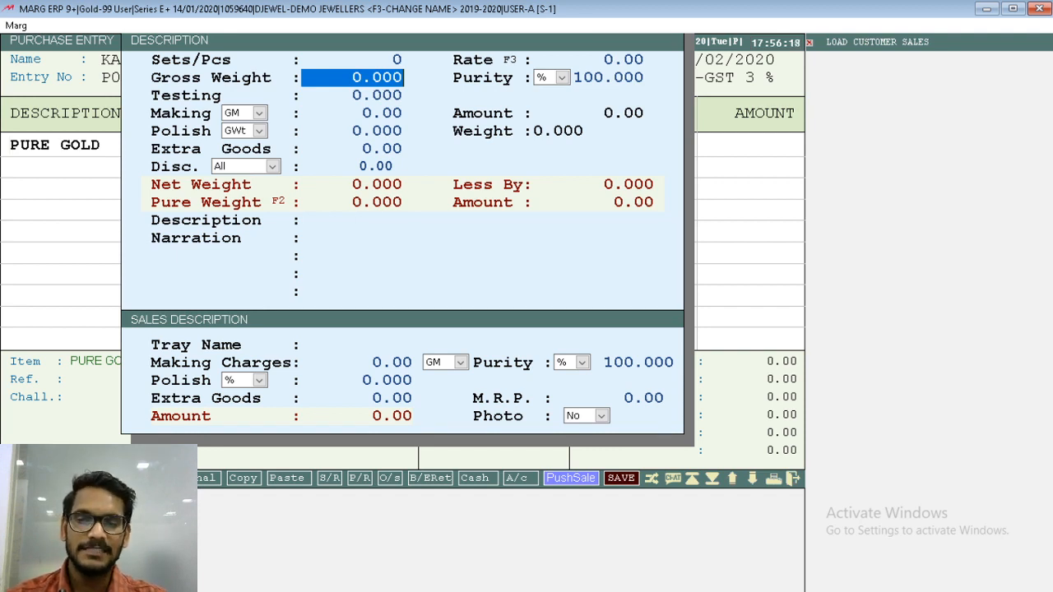
text(100)
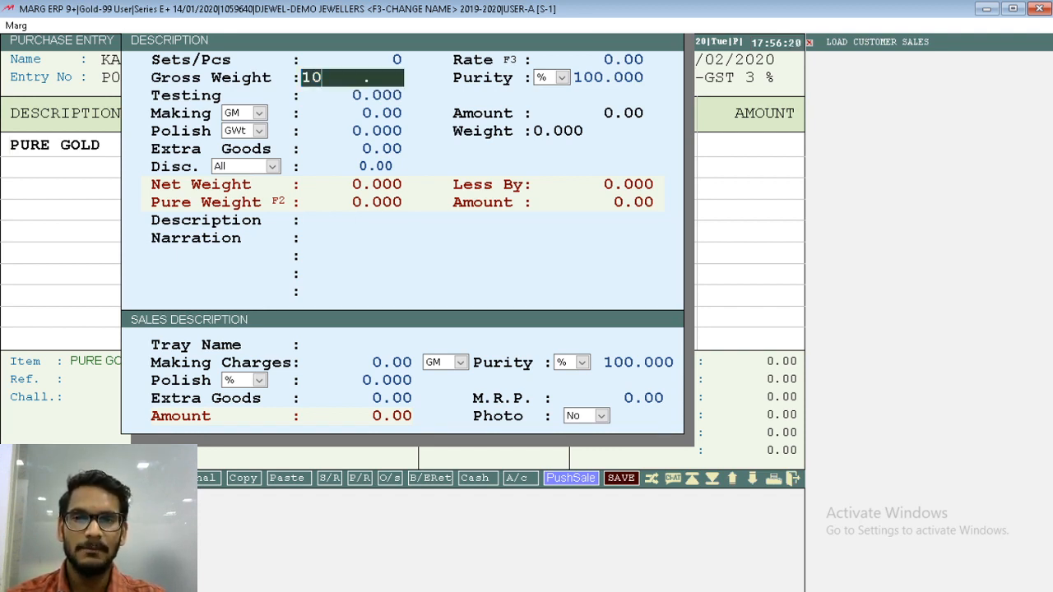
Complete the PURE GOLD purchase line with a gross weight of 100.000 and 100% purity.
key(Return)
key(Return)
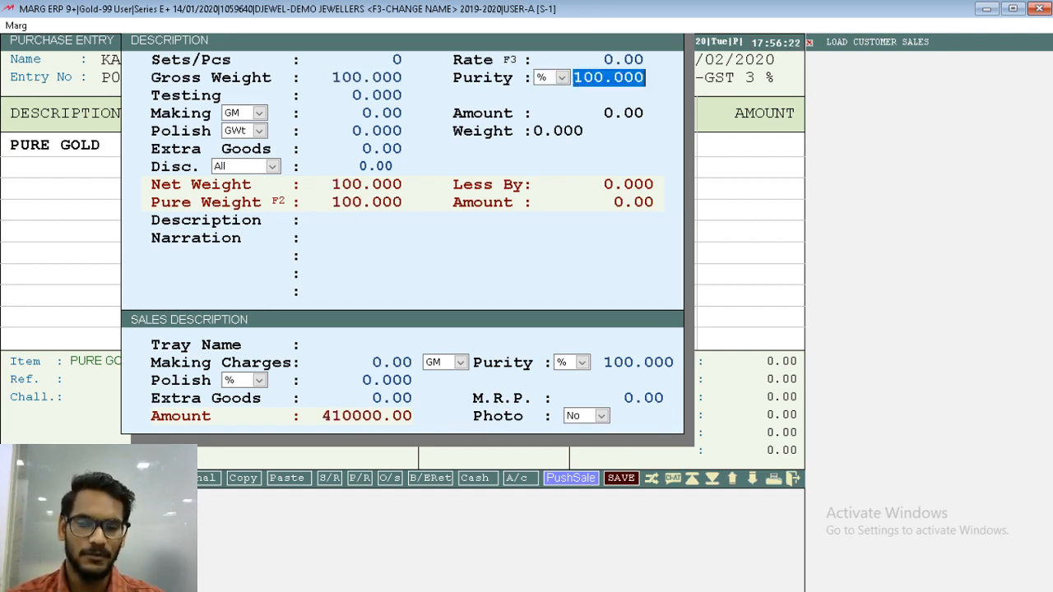
key(Return)
key(Return)
key(Return)
key(Return)
key(Return)
key(Return)
key(Return)
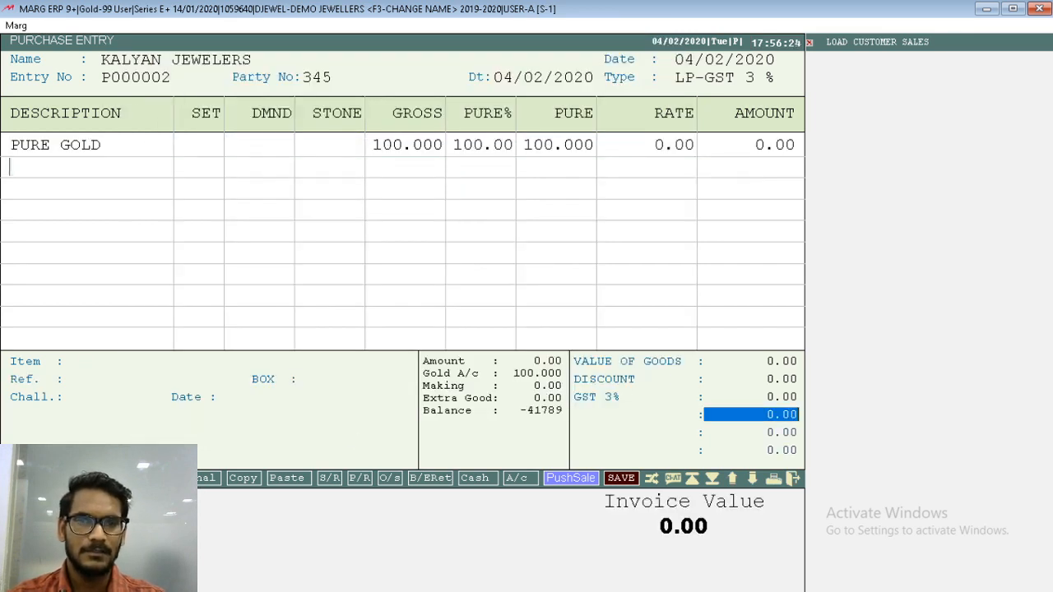
Accept the purchase totals, save the purchase entry and return to the main screen.
key(Return)
key(Return)
key(Return)
key(Escape)
key(Escape)
key(Escape)
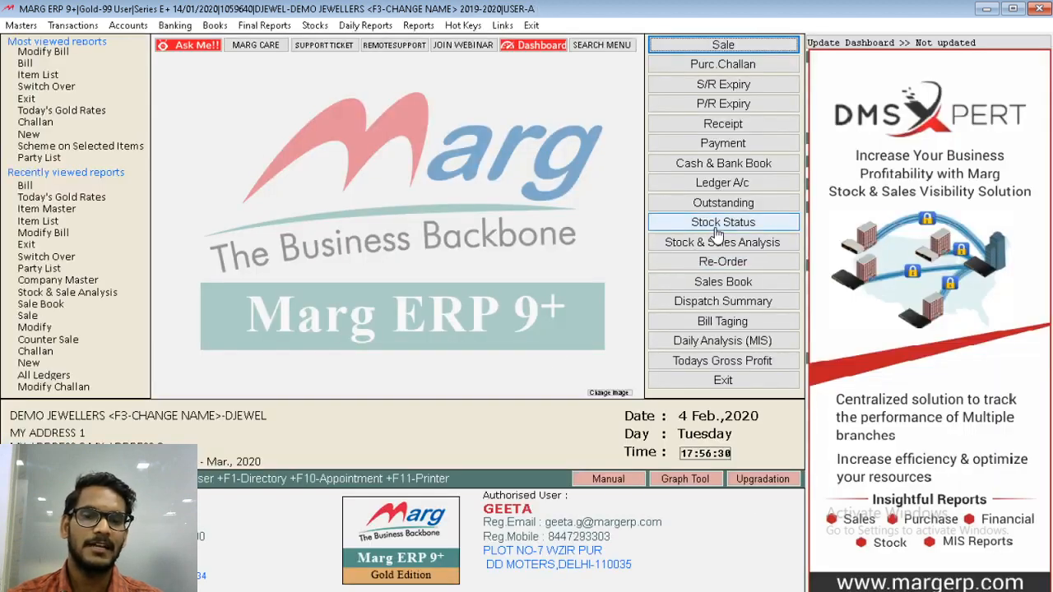
Check the closing stock of PURE GOLD in the stock status report, then close the report.
click(717, 224)
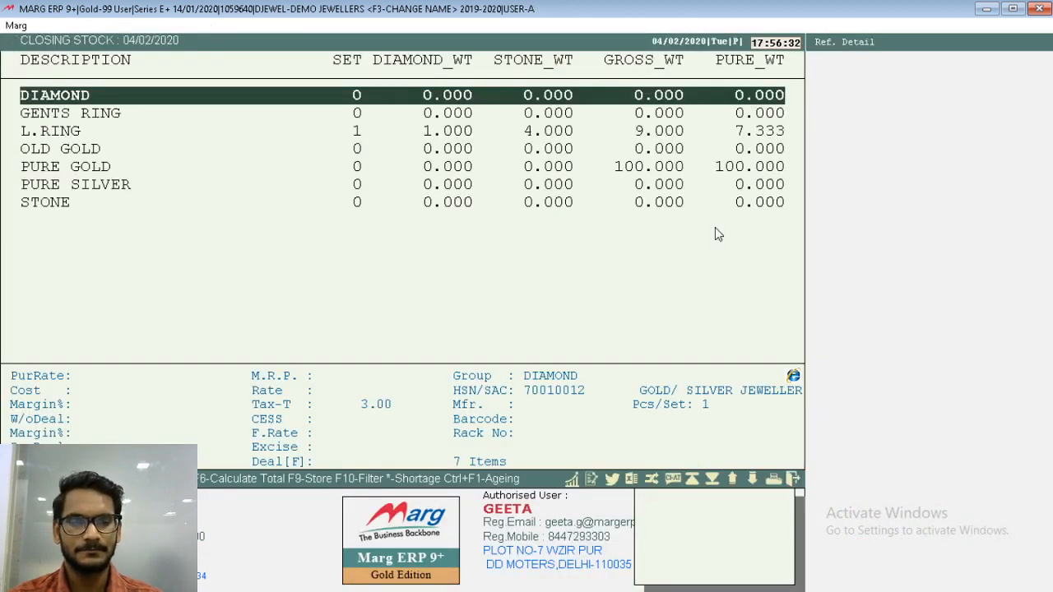
text(PURE)
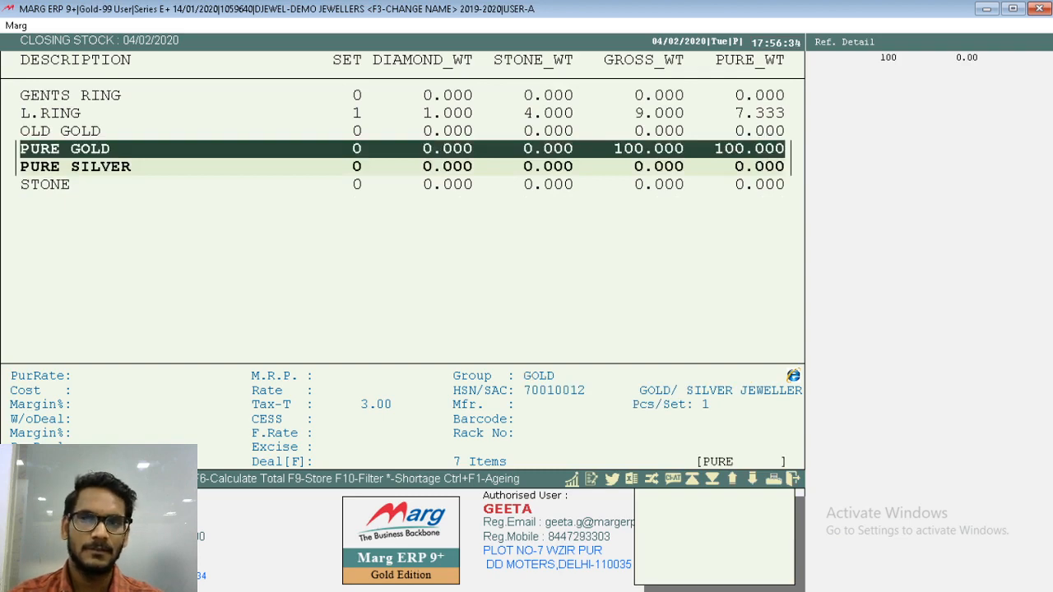
key(Escape)
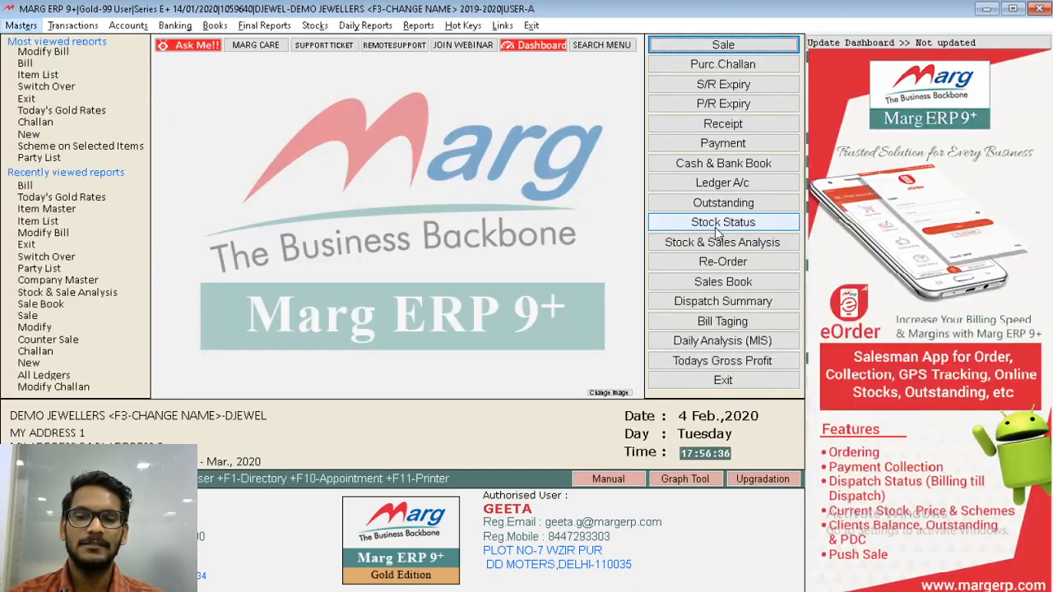
Start a new ledger under the account group SUNDRY CREDITORS (KARIGAR).
key(alt)
key(Right)
key(Down)
key(Escape)
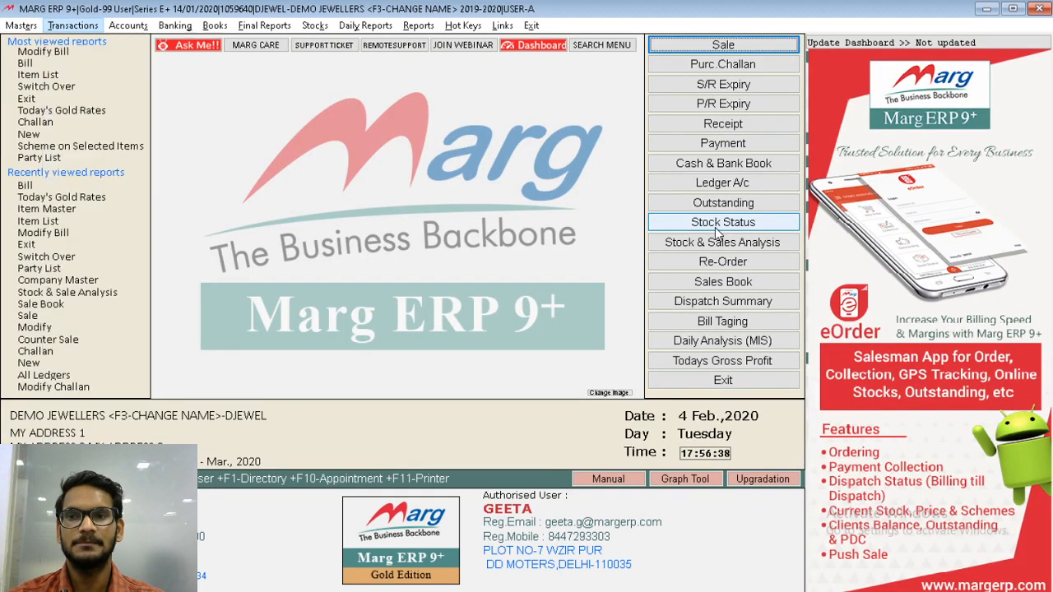
key(Left)
key(Down)
key(Right)
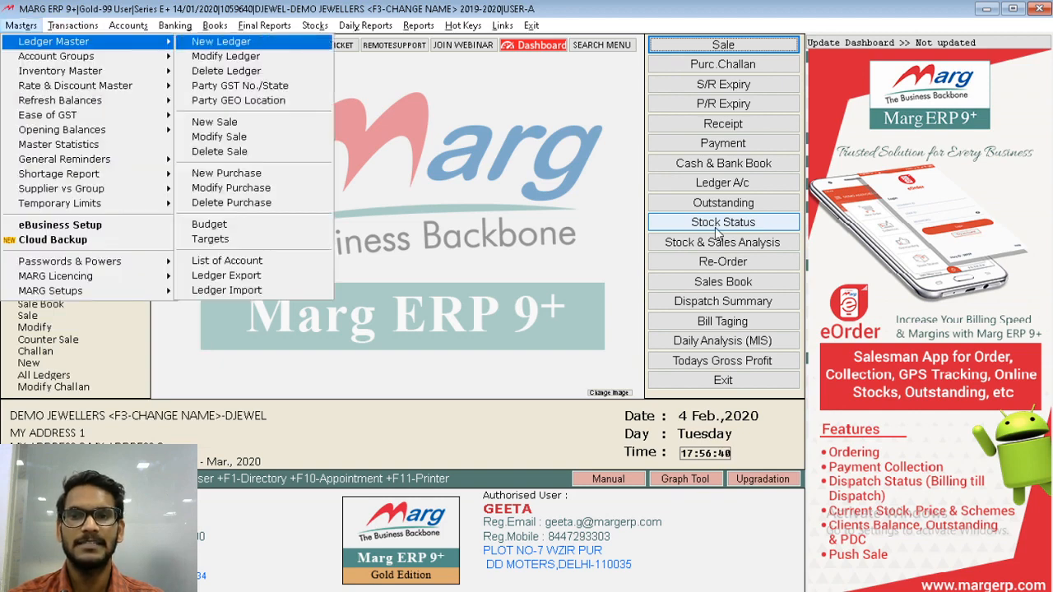
key(Return)
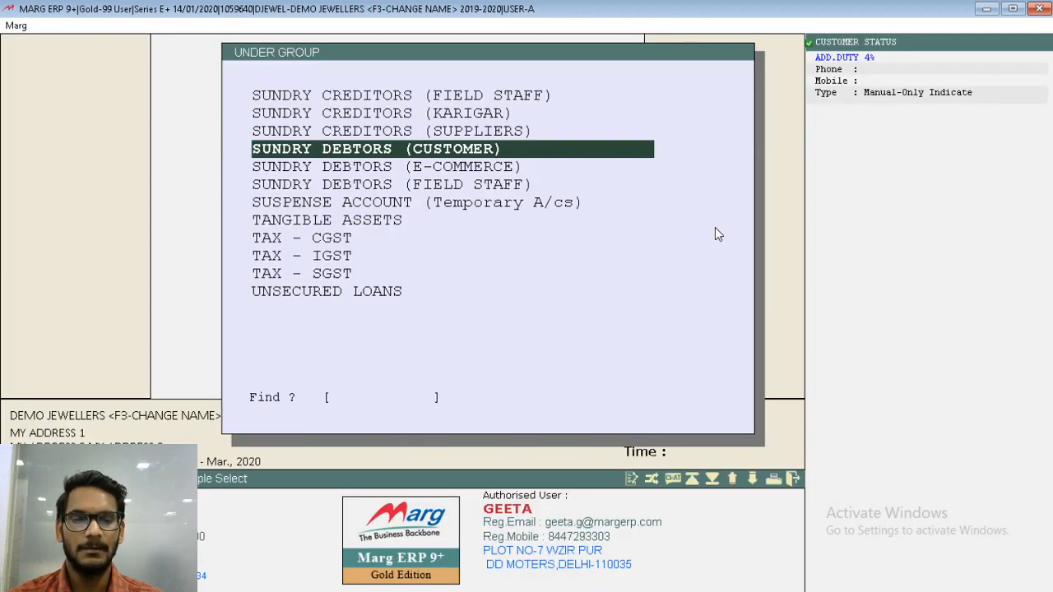
key(Up)
key(Up)
key(Return)
Enter the karigar's name as the ledger name, save the ledger and close its detail options.
text(TAPAN KARIGAR)
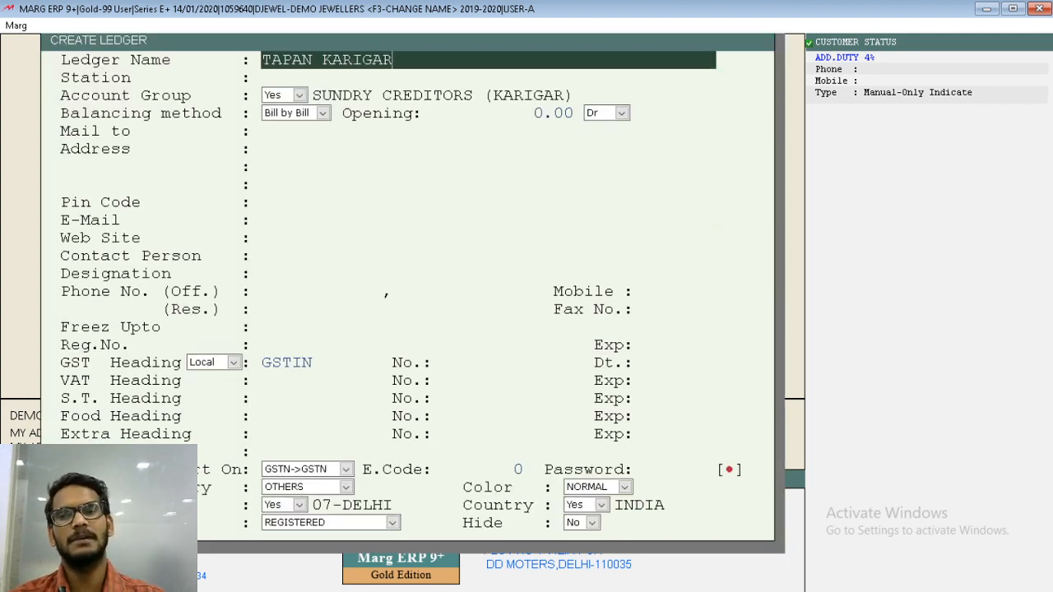
key(Return)
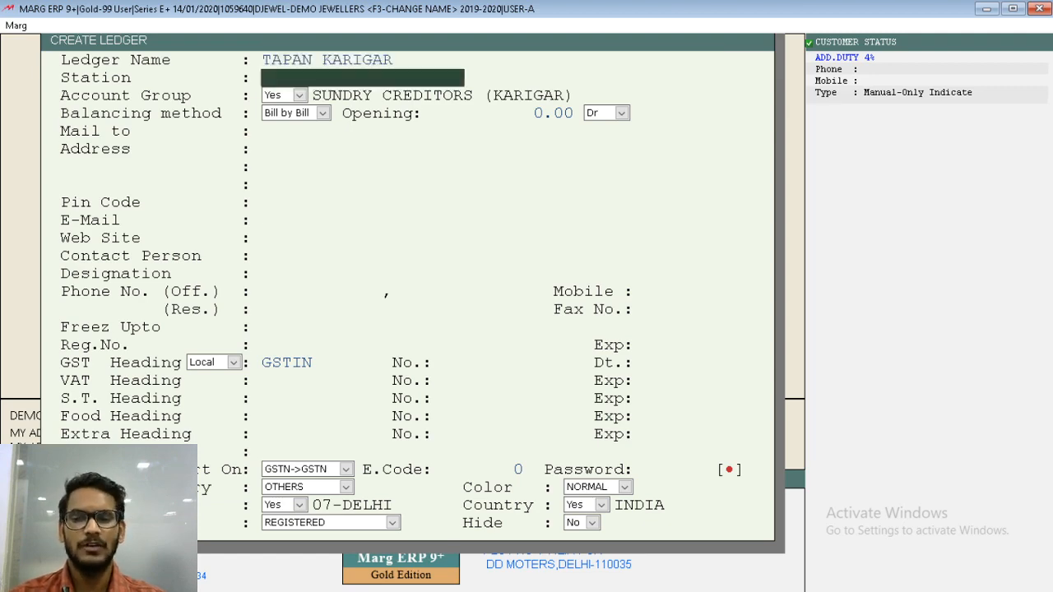
key(ctrl+w)
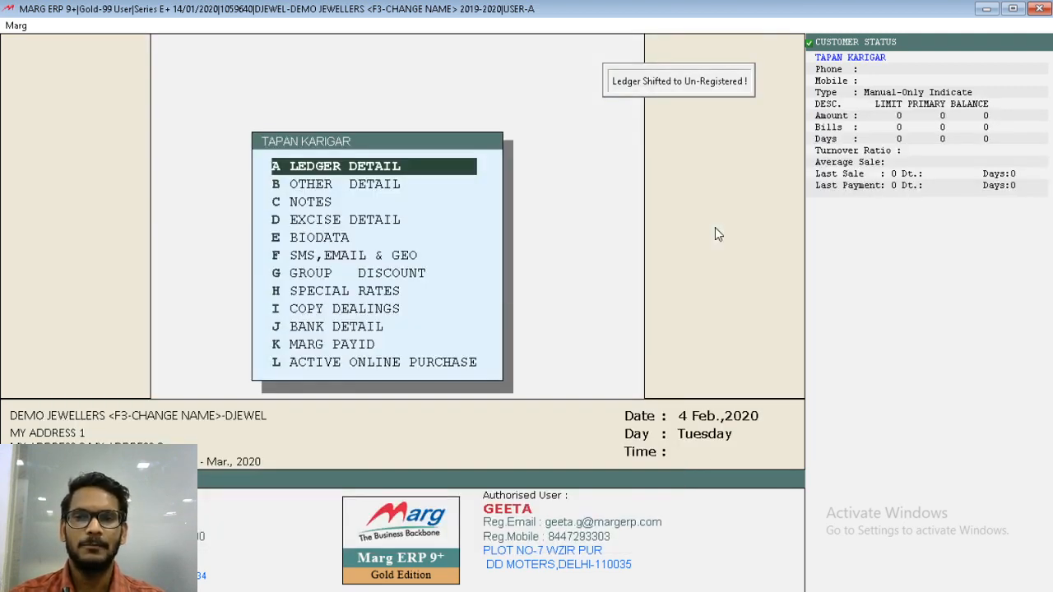
key(Escape)
Open a new issue entry for a melter.
key(alt)
key(t)
key(Down)
key(Down)
key(Down)
key(Down)
key(Down)
key(Right)
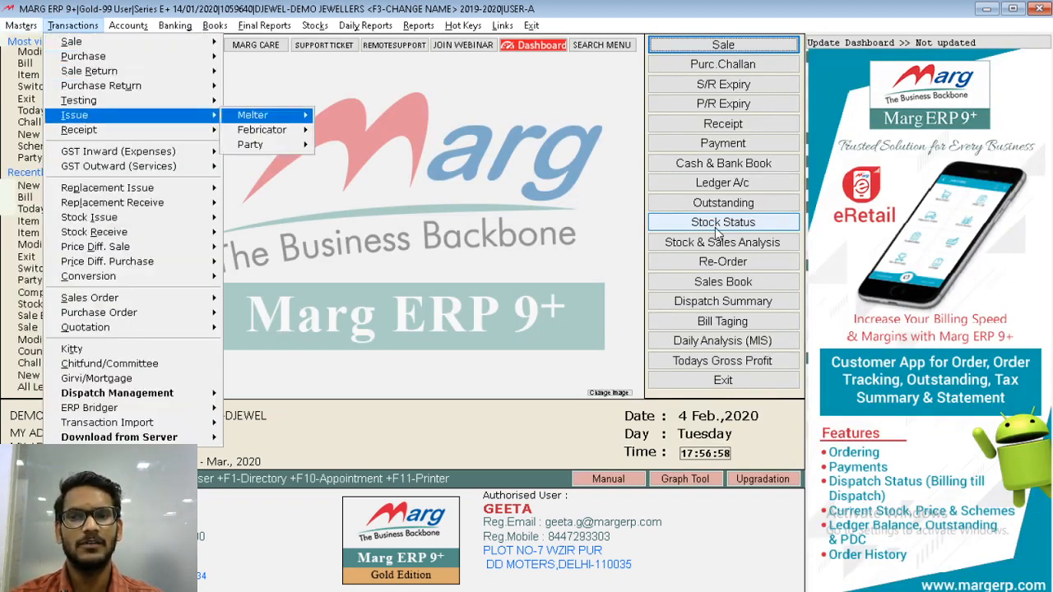
key(Right)
key(Return)
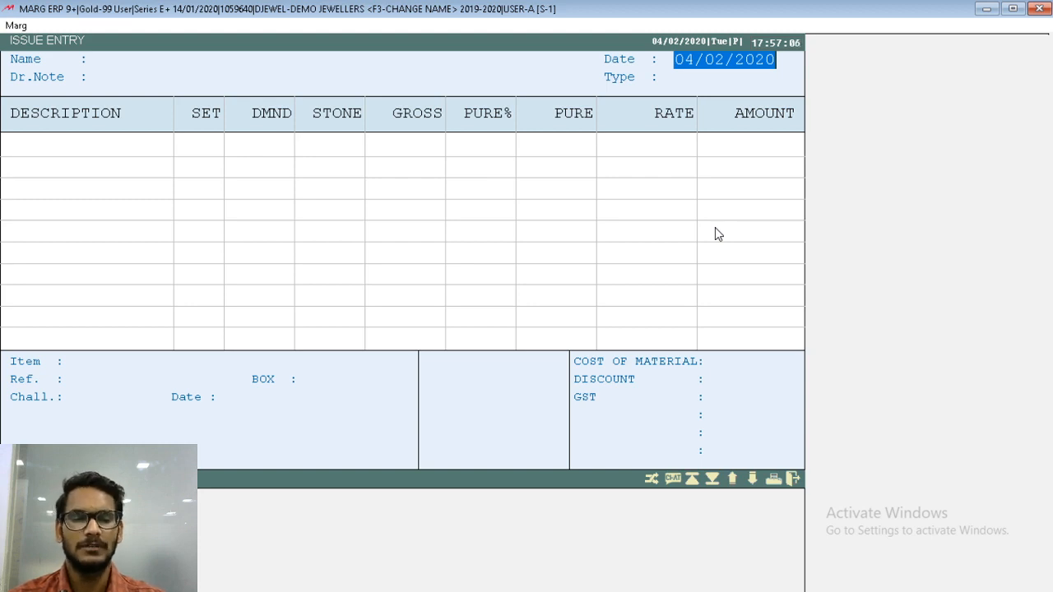
Accept the date 04/02/2020, choose the new karigar's ledger as the party and accept the type LS-GST 3 %.
key(Return)
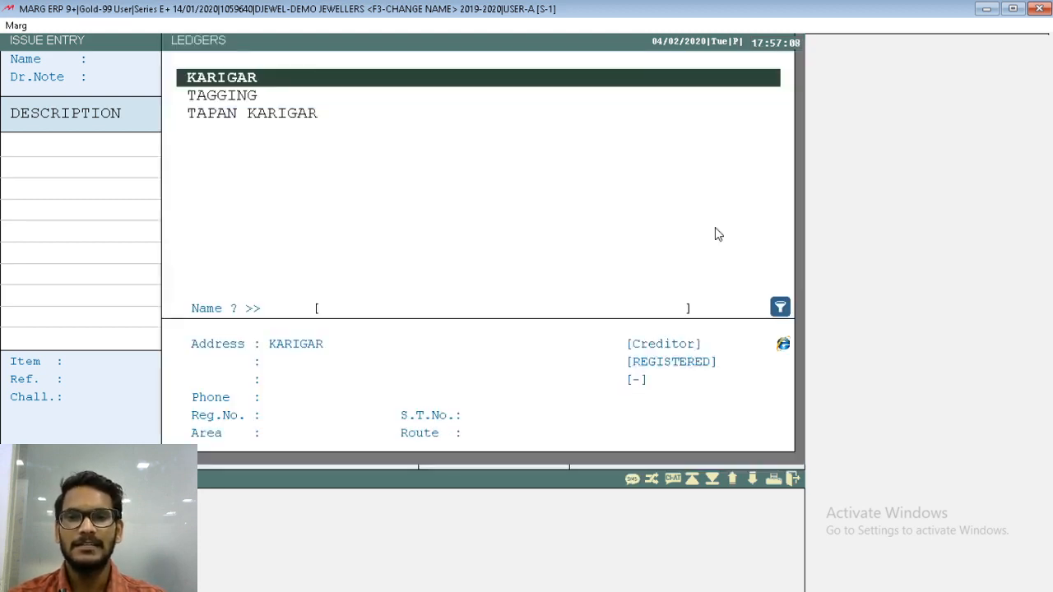
key(Down)
key(Down)
key(Return)
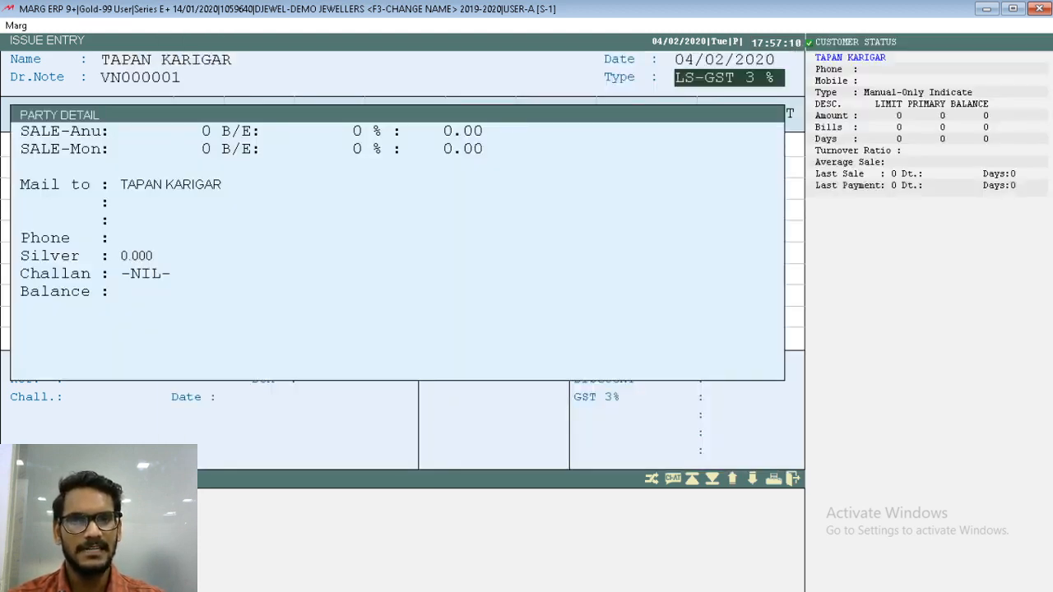
key(Return)
key(Return)
Add PURE GOLD to the issue entry with rate 0, gross weight 50.000 and purity 100%.
key(Down)
key(Down)
key(Down)
key(Down)
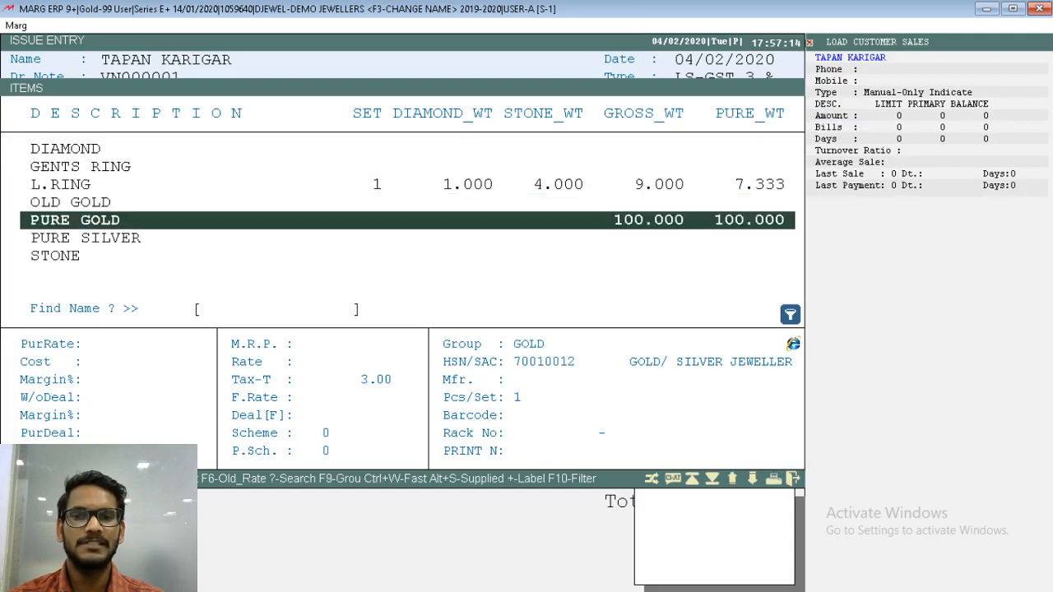
key(Return)
text(0)
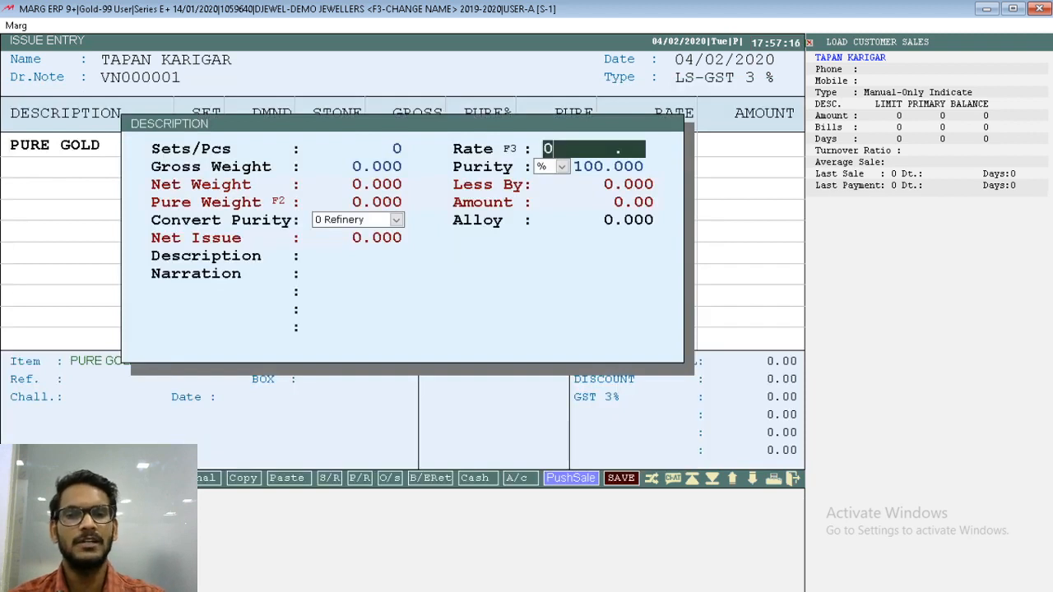
key(Return)
text(50)
key(Return)
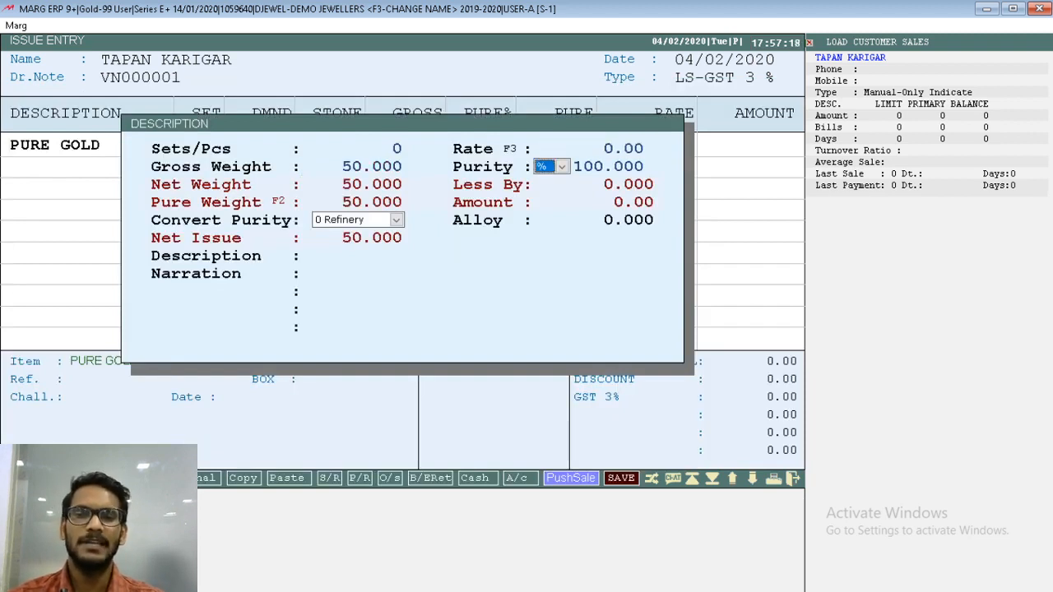
key(Return)
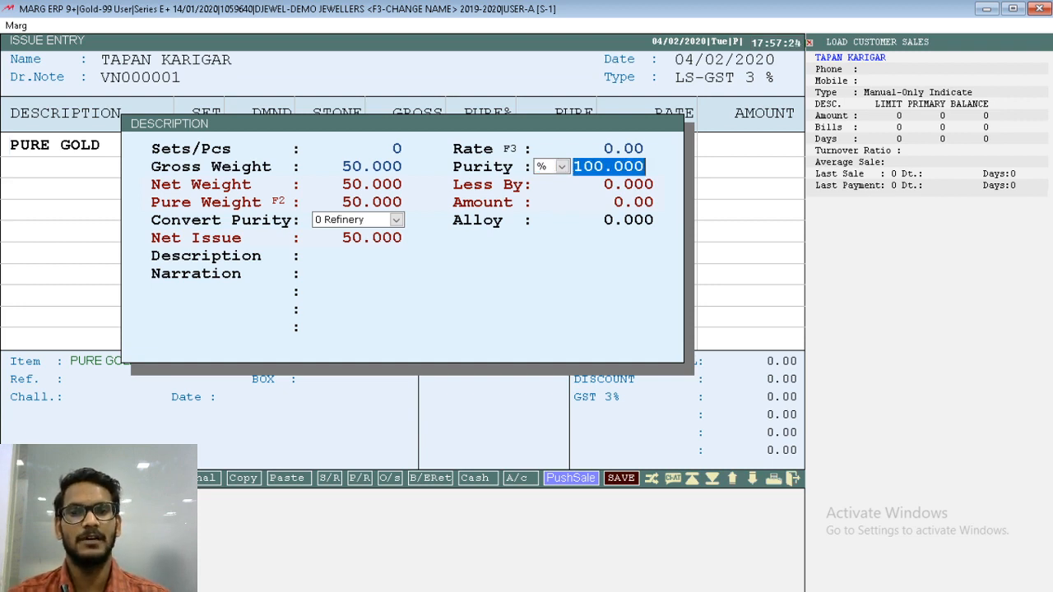
key(Return)
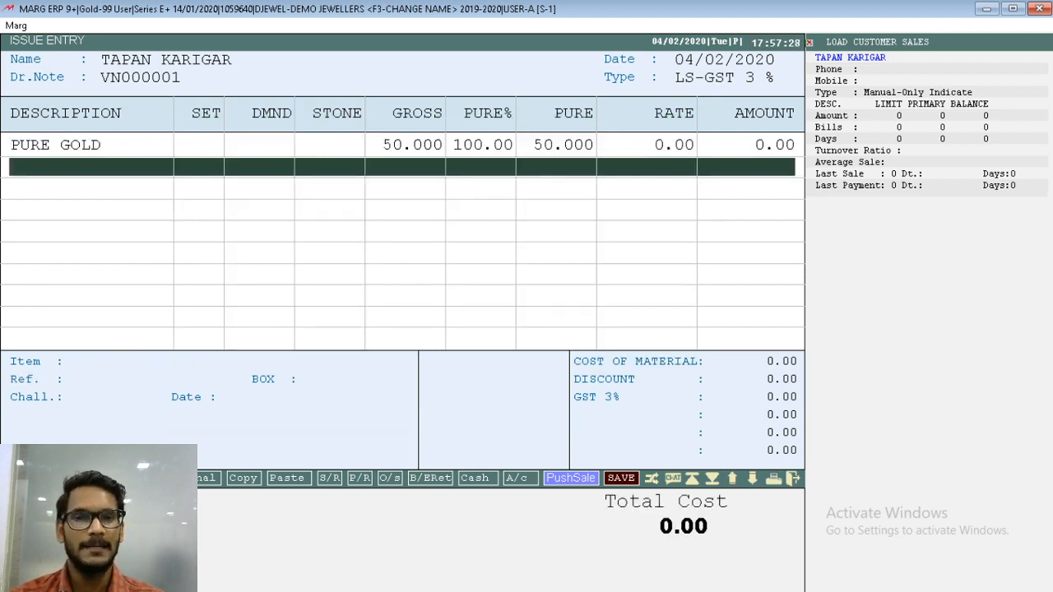
Accept the issue totals, save the issue entry and leave it.
key(Return)
key(Return)
key(Return)
key(Return)
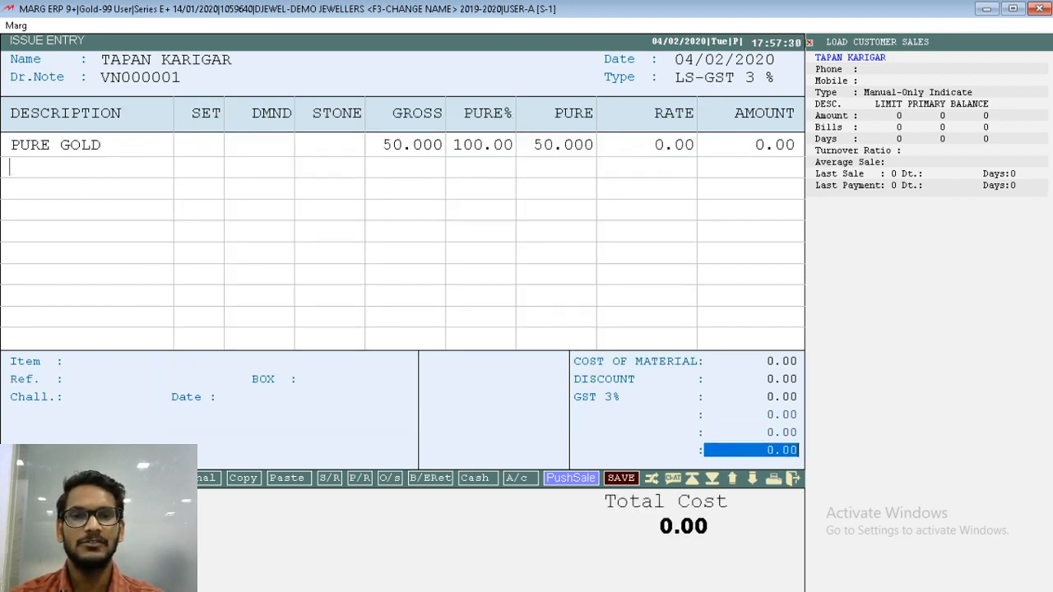
key(Return)
key(Return)
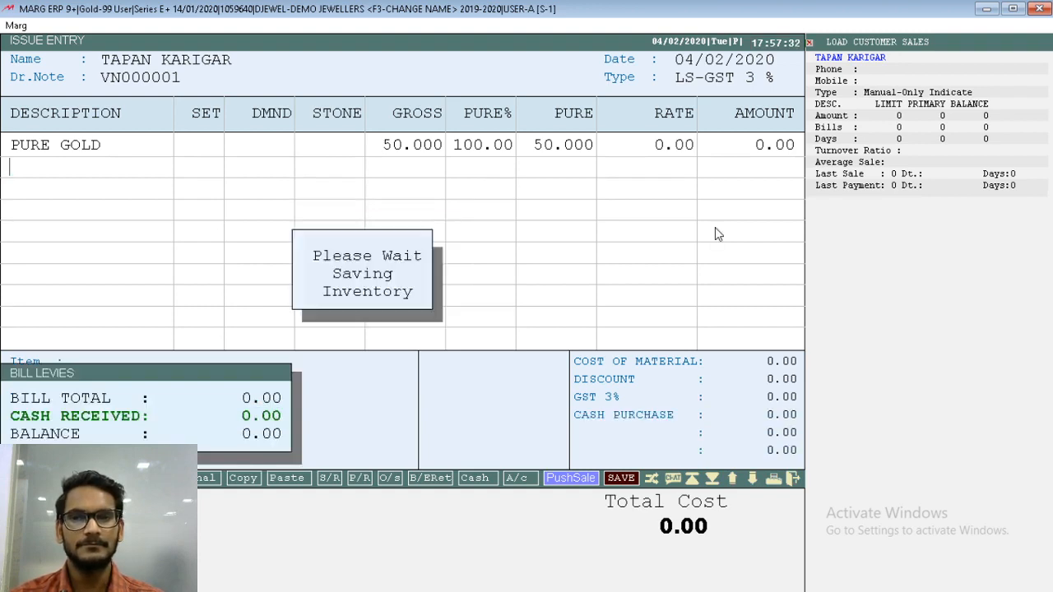
key(Escape)
key(Escape)
Check the PURE GOLD stock in the stock status report after the issue, then close the report.
click(715, 227)
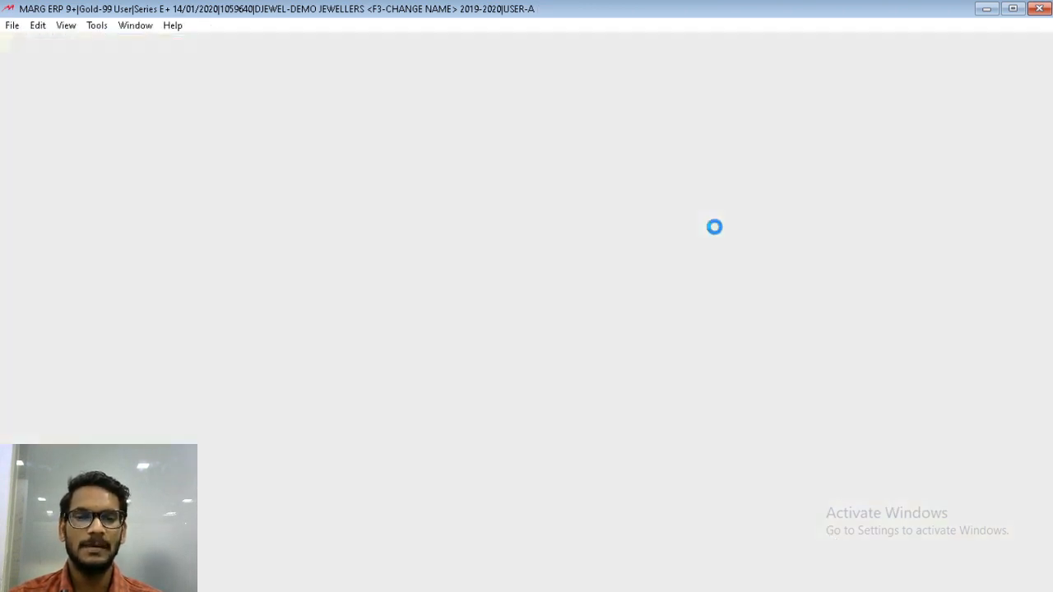
key(Down)
key(Down)
key(Down)
key(Down)
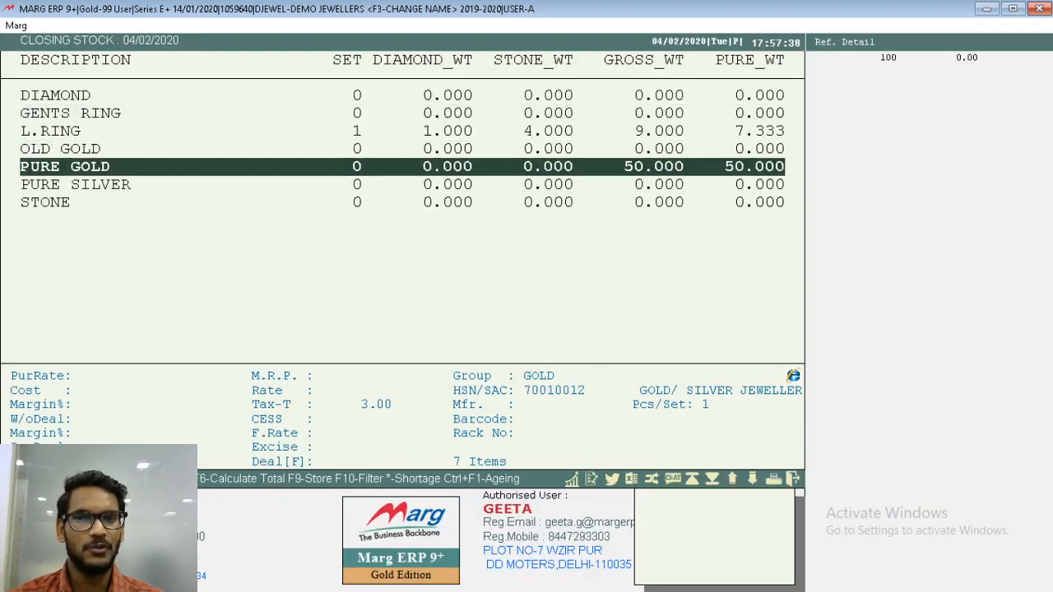
key(Escape)
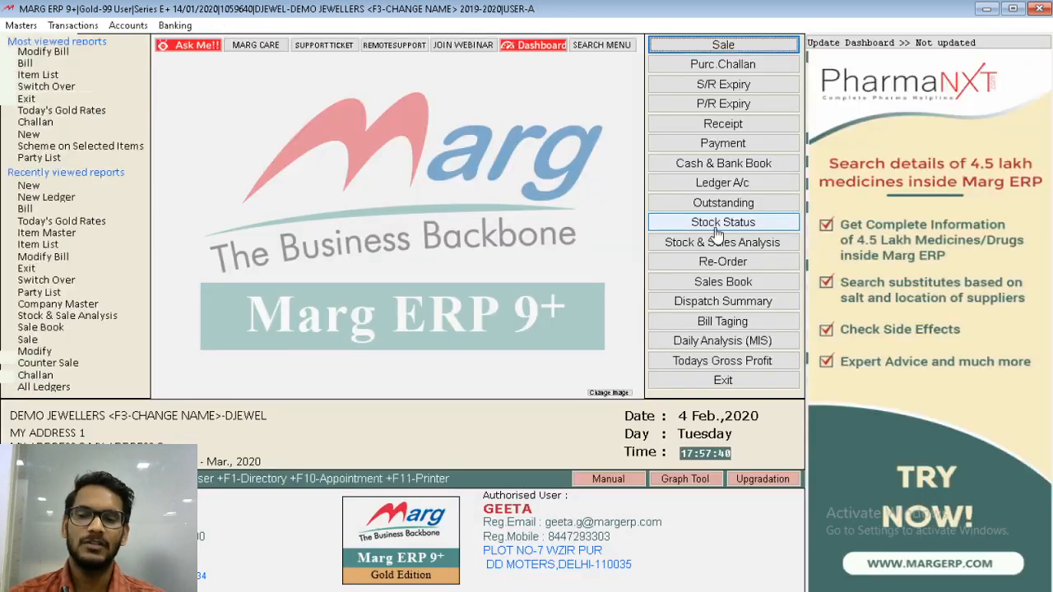
Look up the karigar's ledger account, view the issue voucher behind its metal balance and close the ledger views.
key(ctrl+l)
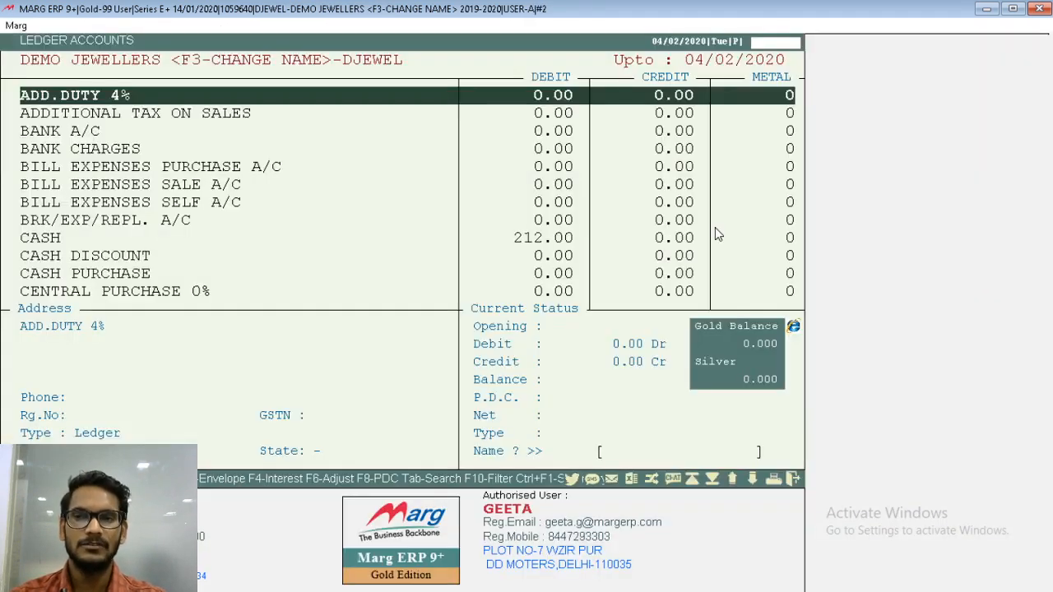
text(TAPA)
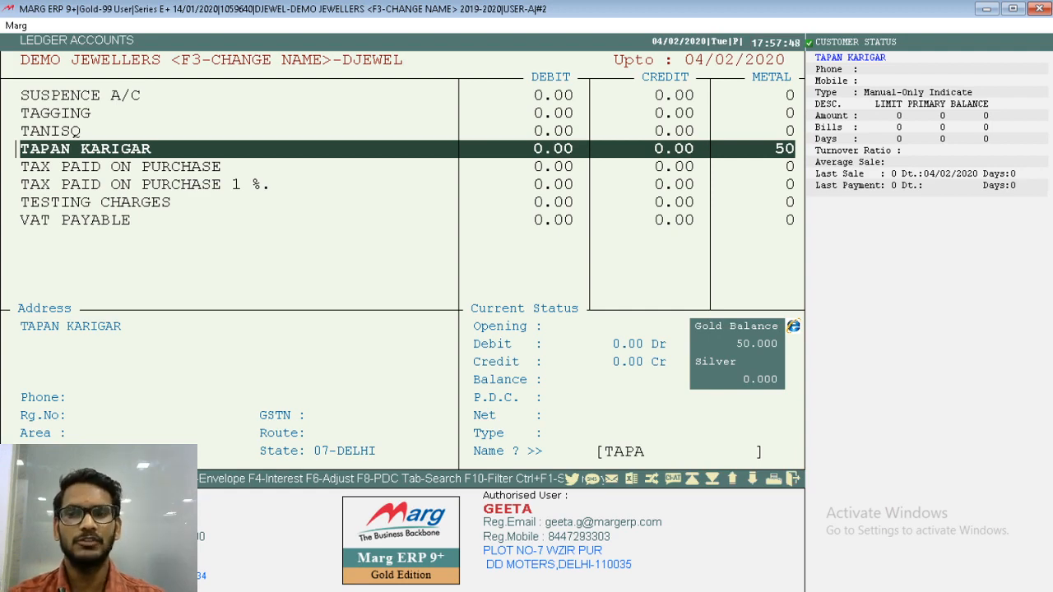
key(Return)
key(Return)
key(Return)
key(Return)
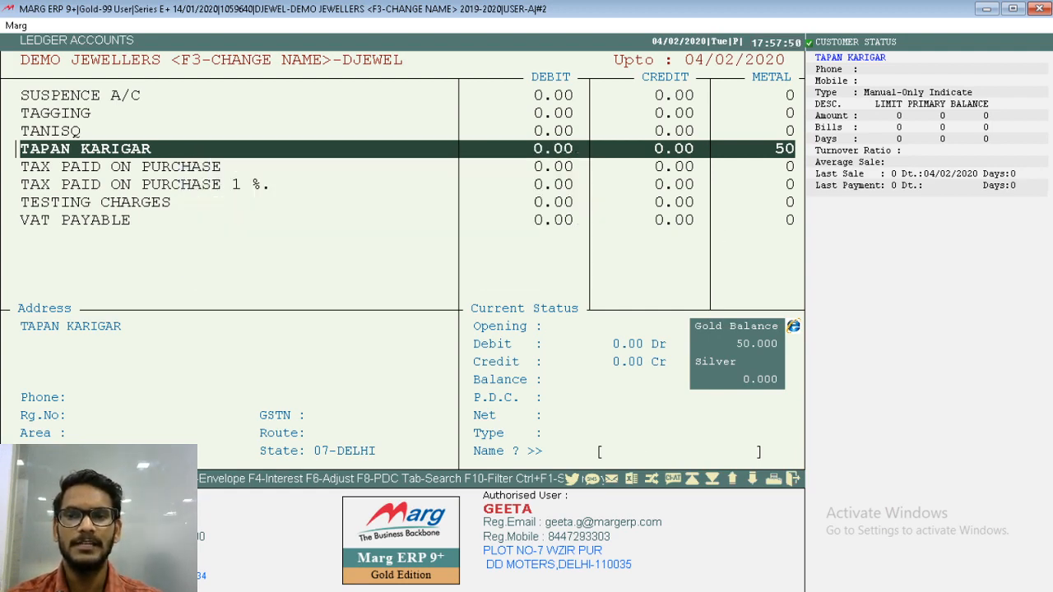
key(Return)
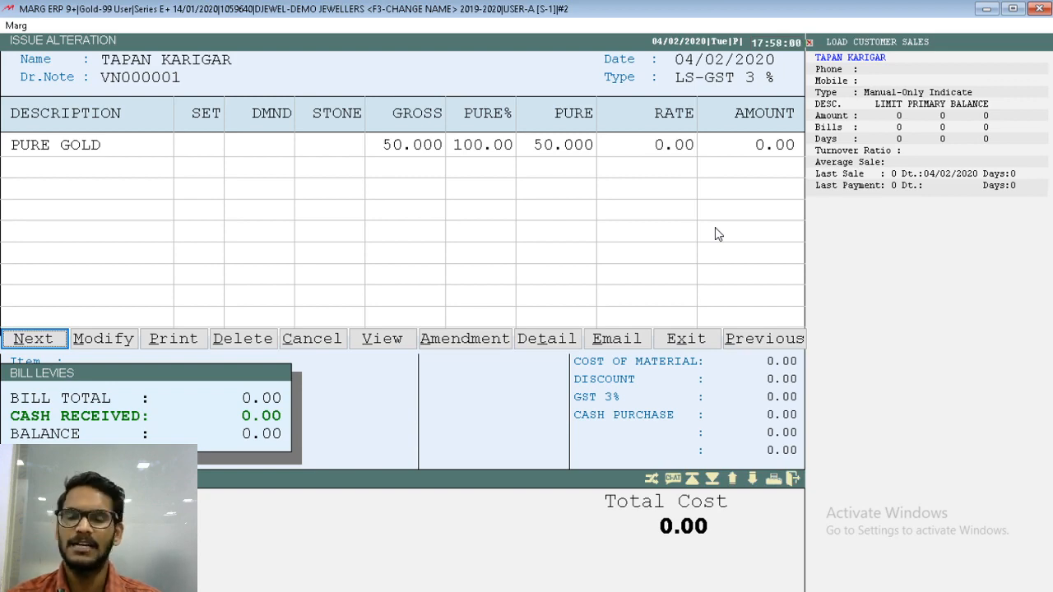
key(Escape)
key(Escape)
key(Escape)
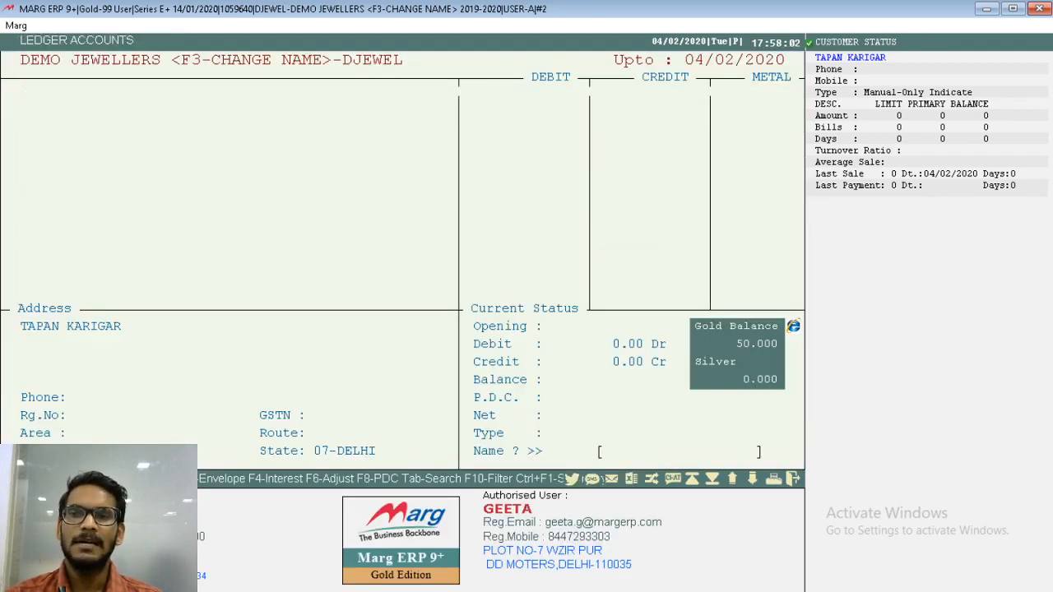
Open the list of pending melter issues.
key(Right)
key(Down)
key(Down)
key(Down)
key(Down)
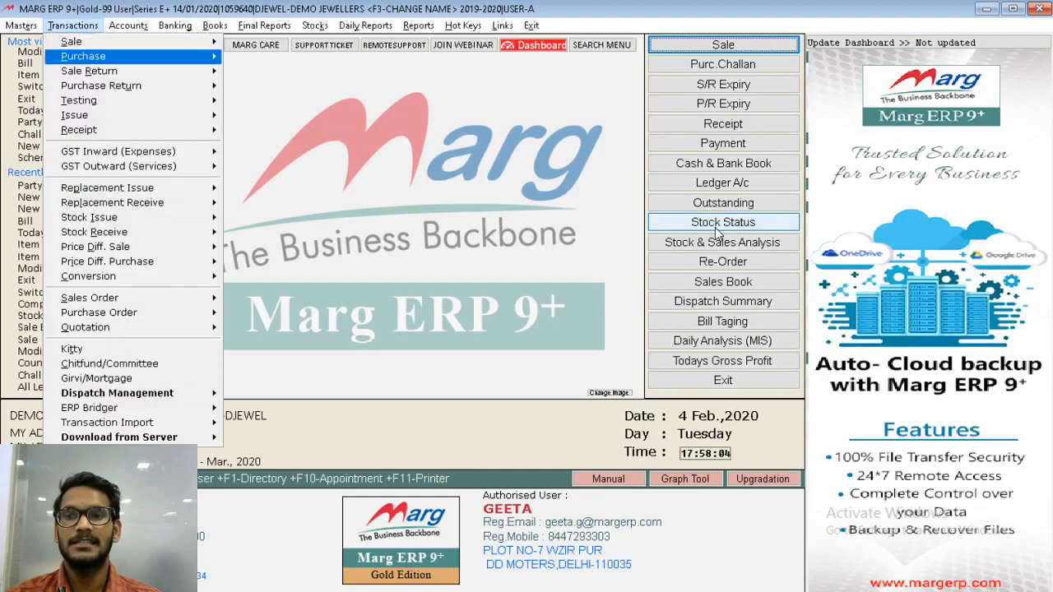
key(Down)
key(Down)
key(Right)
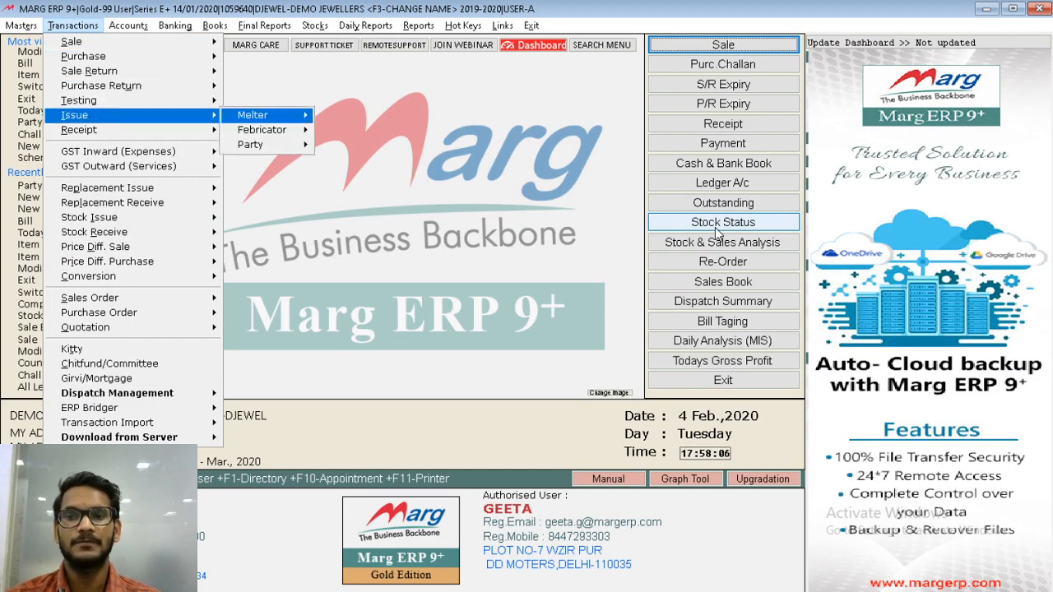
key(Right)
key(Down)
key(Down)
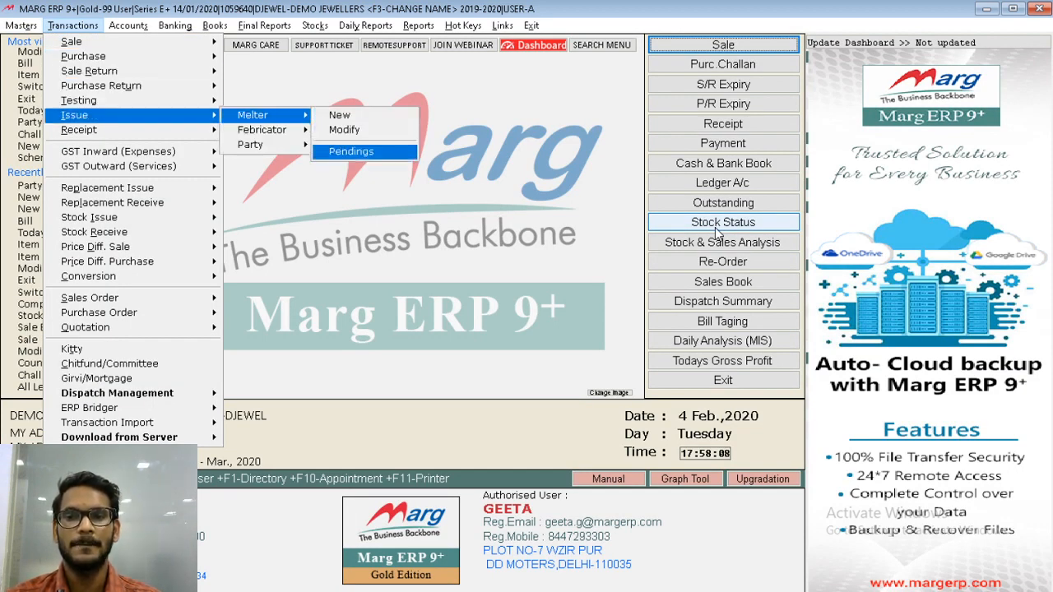
key(Return)
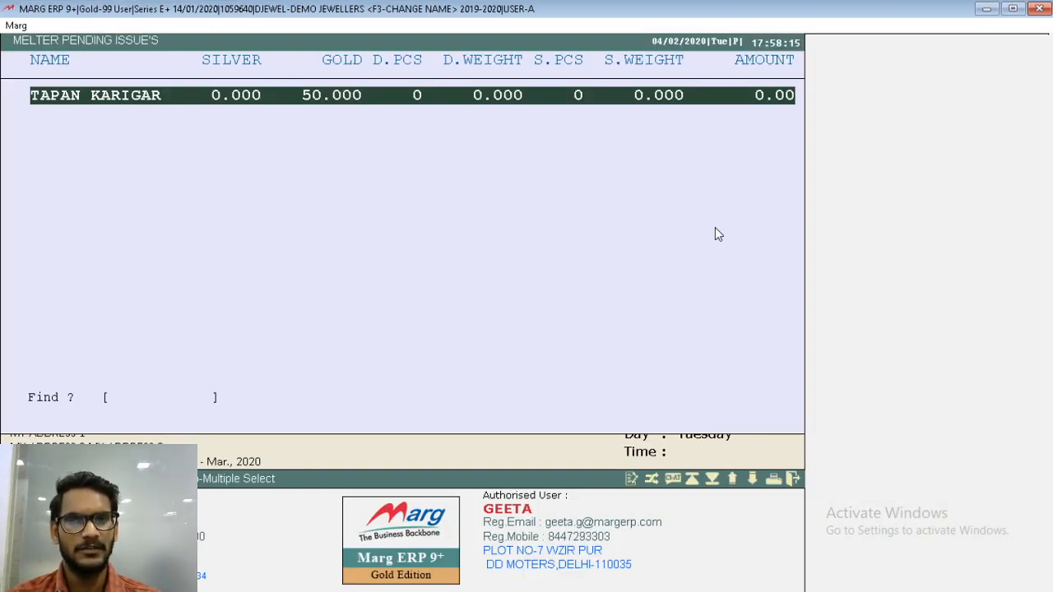
Open the karigar's register for 04/02/2020 from the pending melter issues and review it down to the last line.
key(Return)
key(Return)
key(Return)
key(Return)
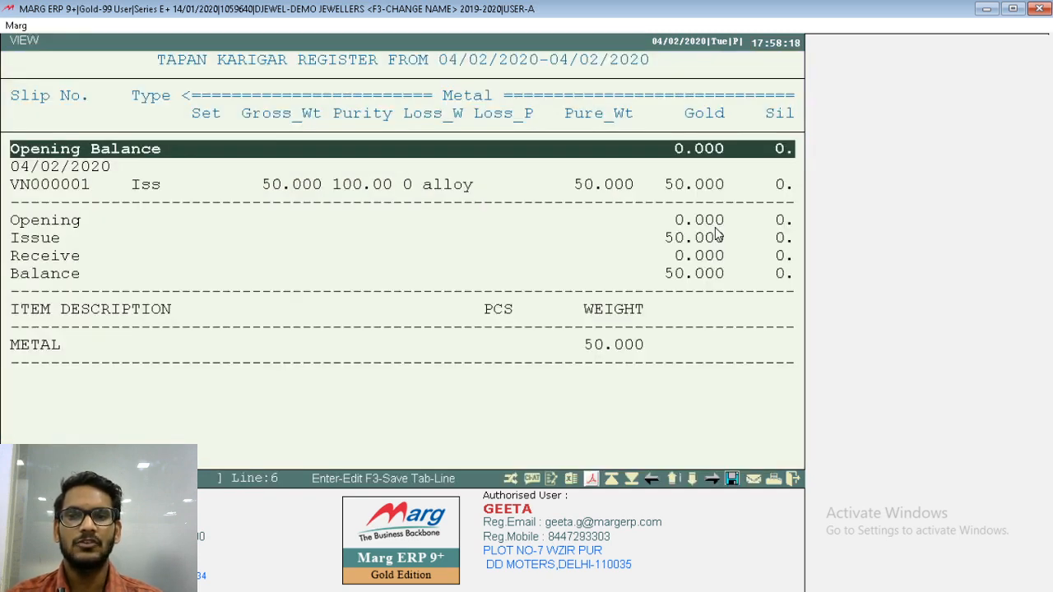
key(Page_Down)
key(Page_Down)
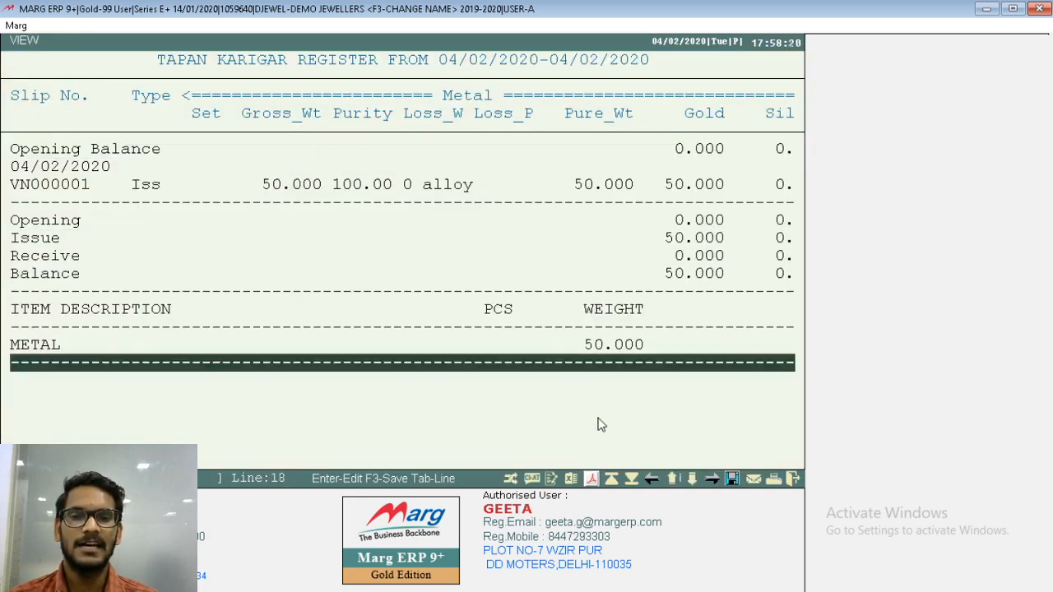
Preview the karigar's register as a printable page, then close the preview and the register.
click(590, 478)
click(247, 251)
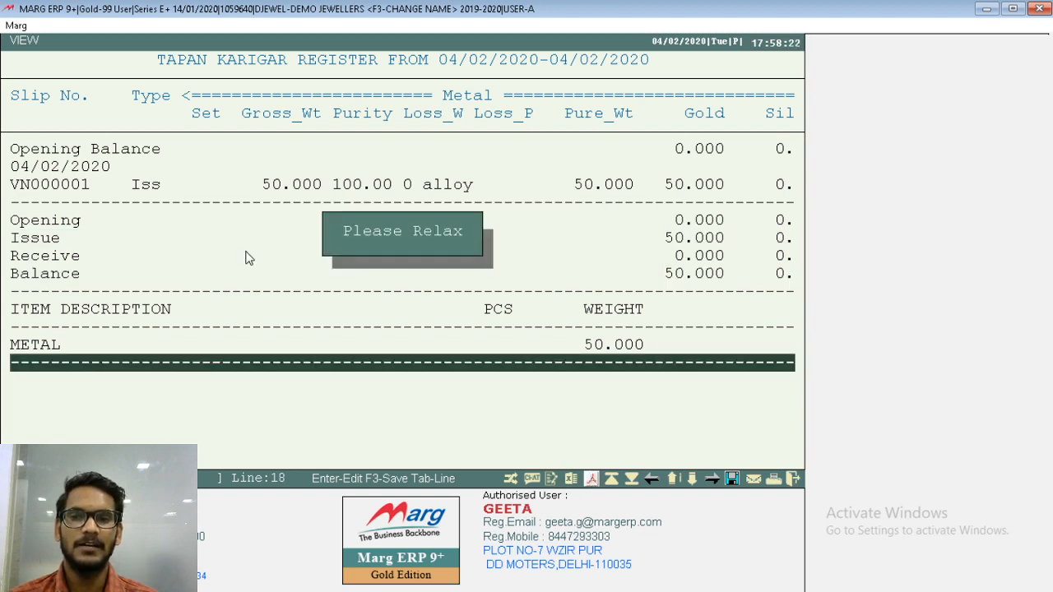
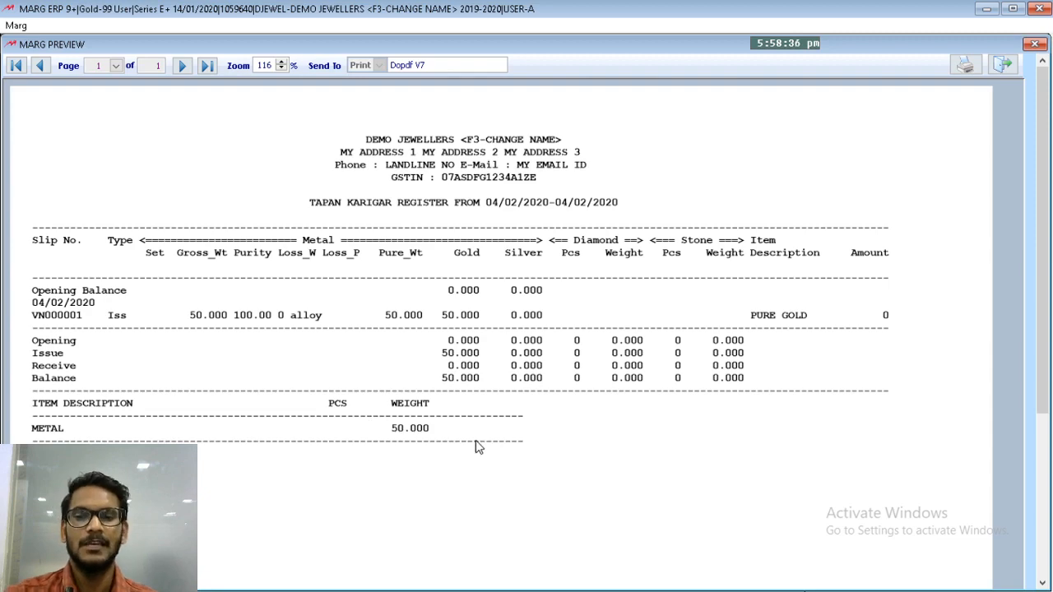
key(Escape)
key(Escape)
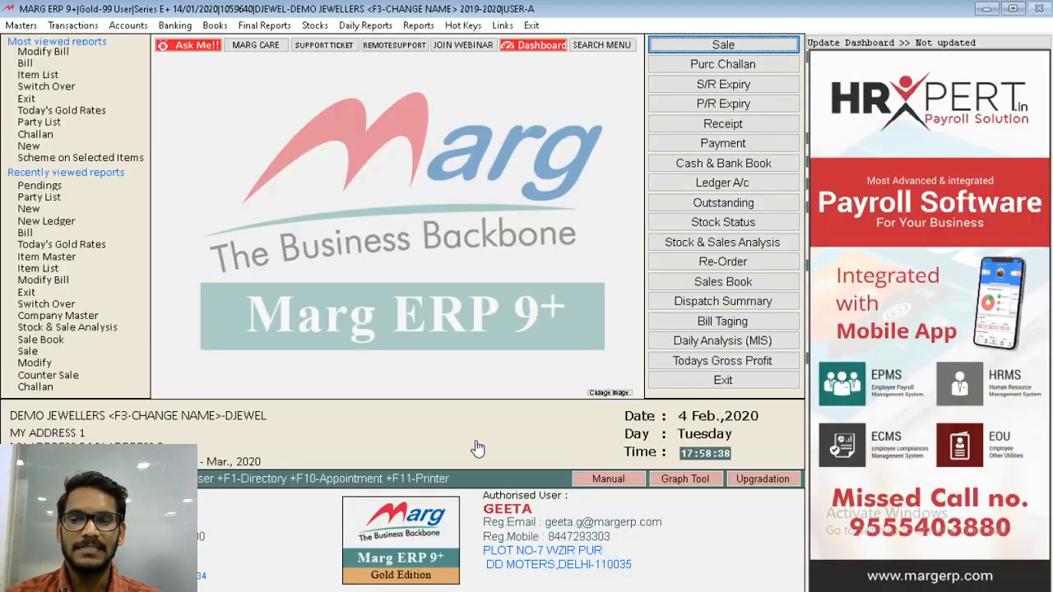
Start a new melter receipt entry.
key(alt)
key(Right)
key(Down)
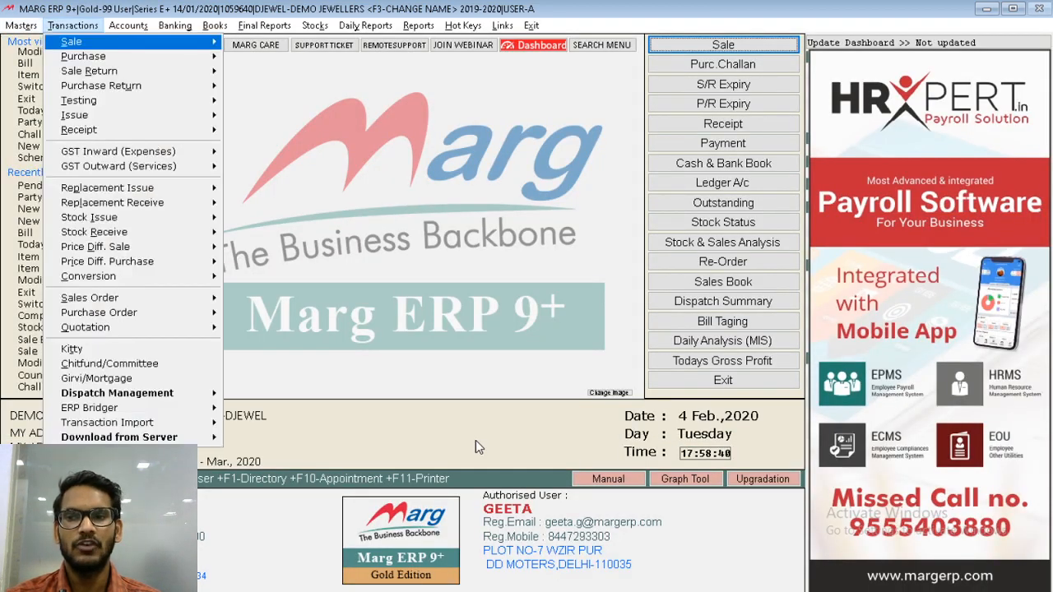
key(Down)
key(Down)
key(Down)
key(Down)
key(Down)
key(Down)
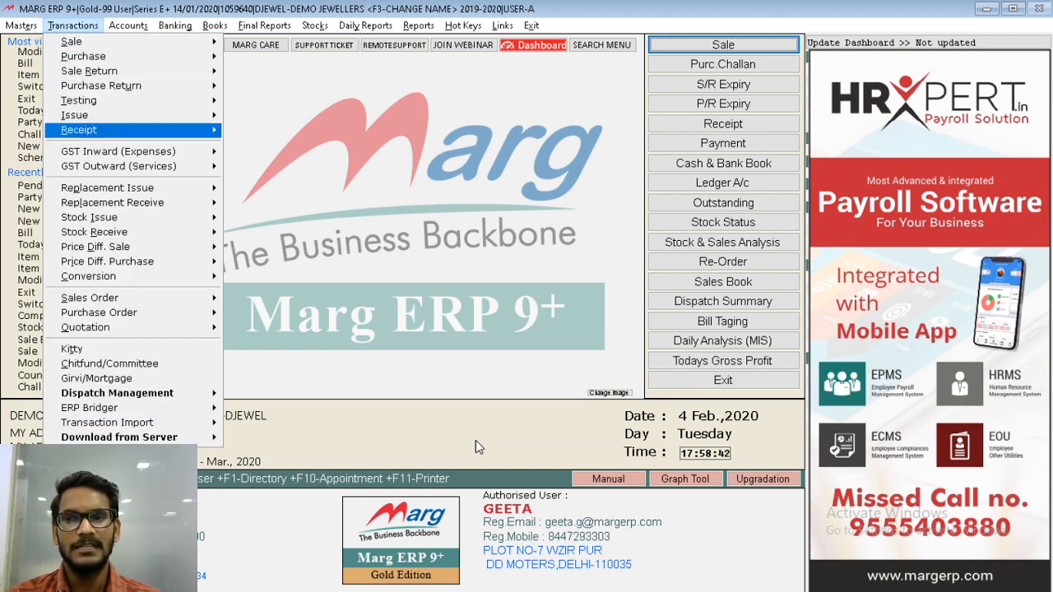
key(Right)
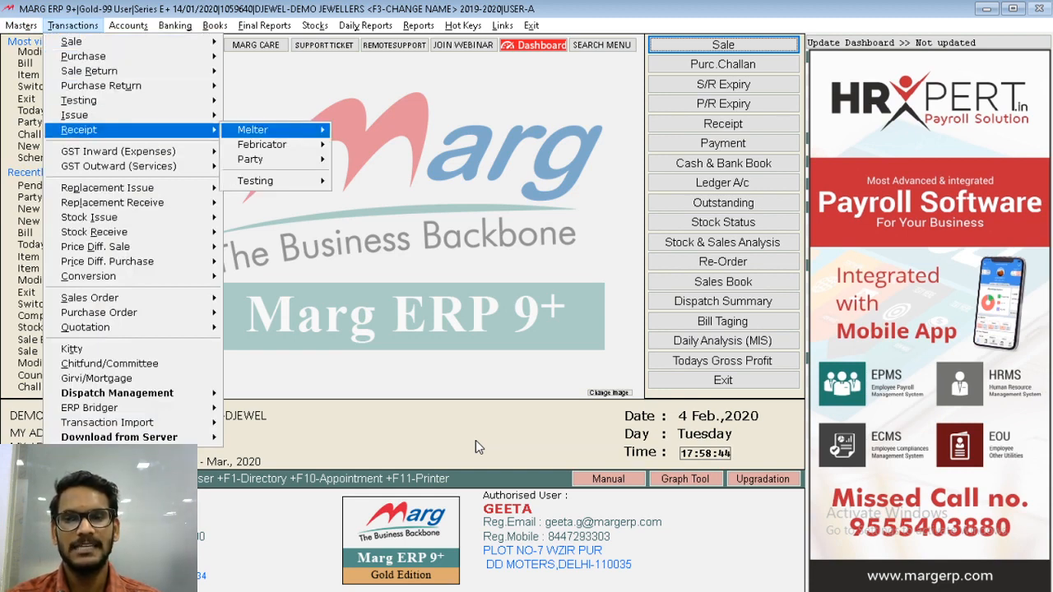
key(Right)
key(Return)
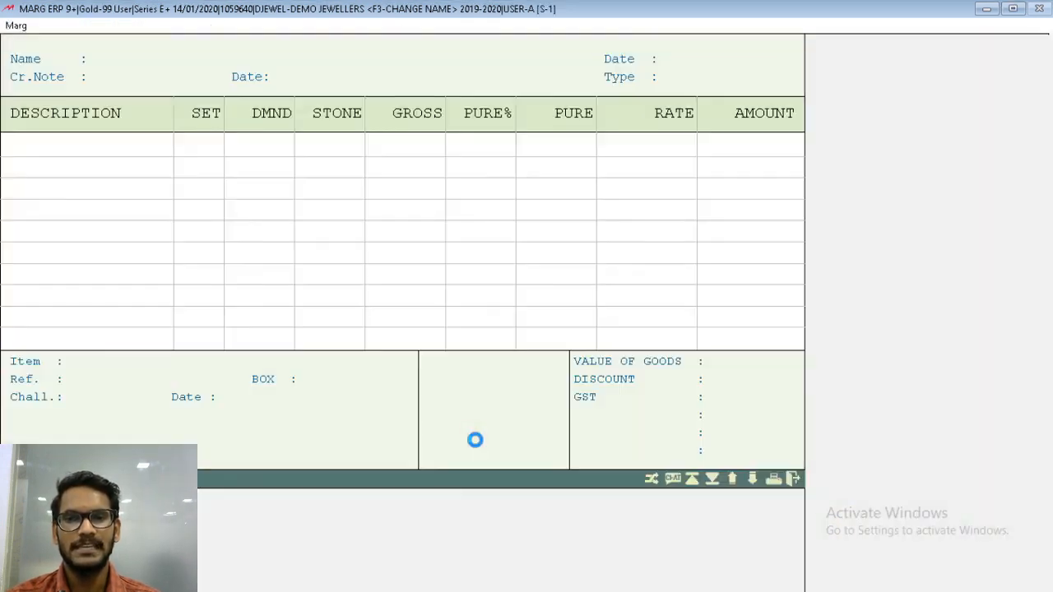
Choose the karigar who holds the pending gold as the receipt's party, accept the date 04/02/2020 and keep TAX at No.
key(Return)
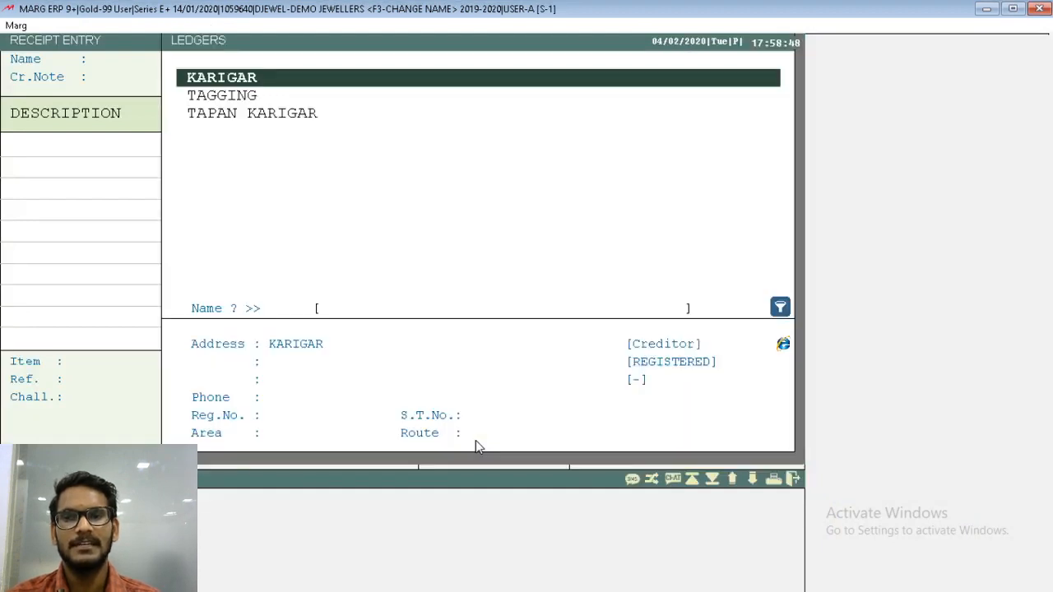
key(Down)
key(Down)
key(Return)
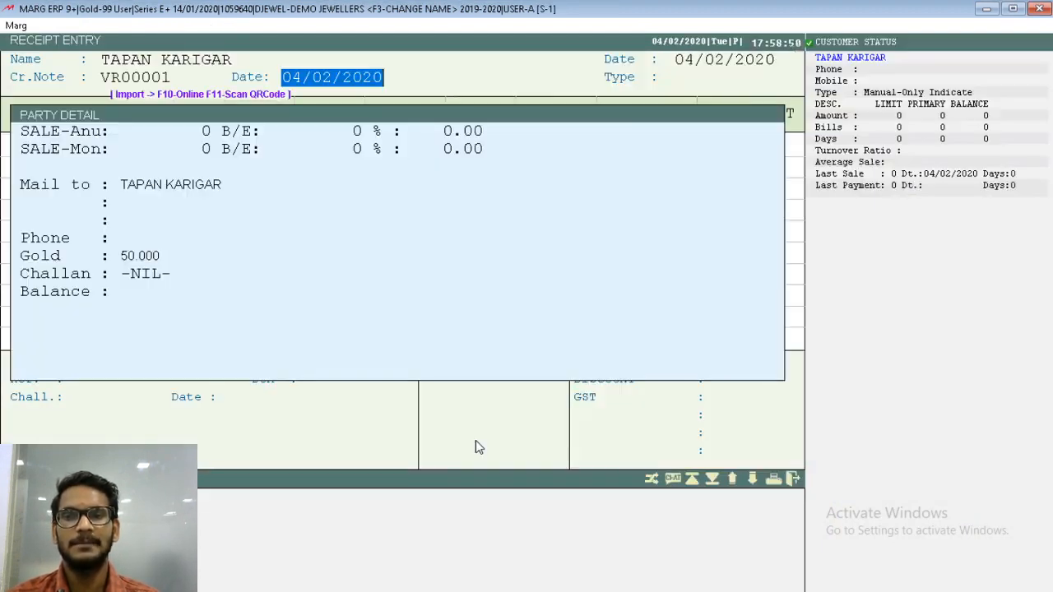
key(Return)
key(Return)
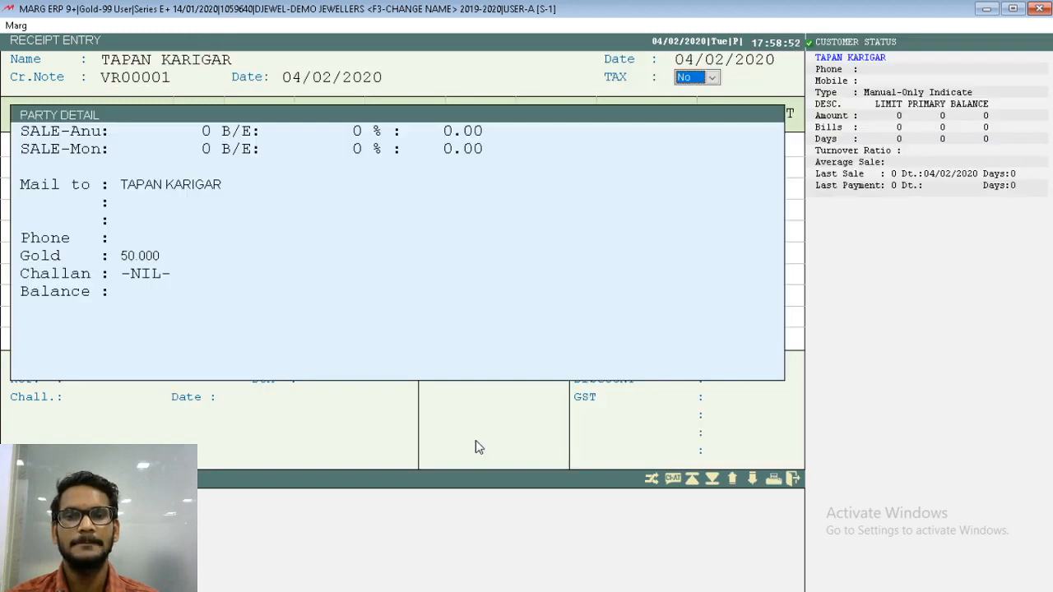
key(Return)
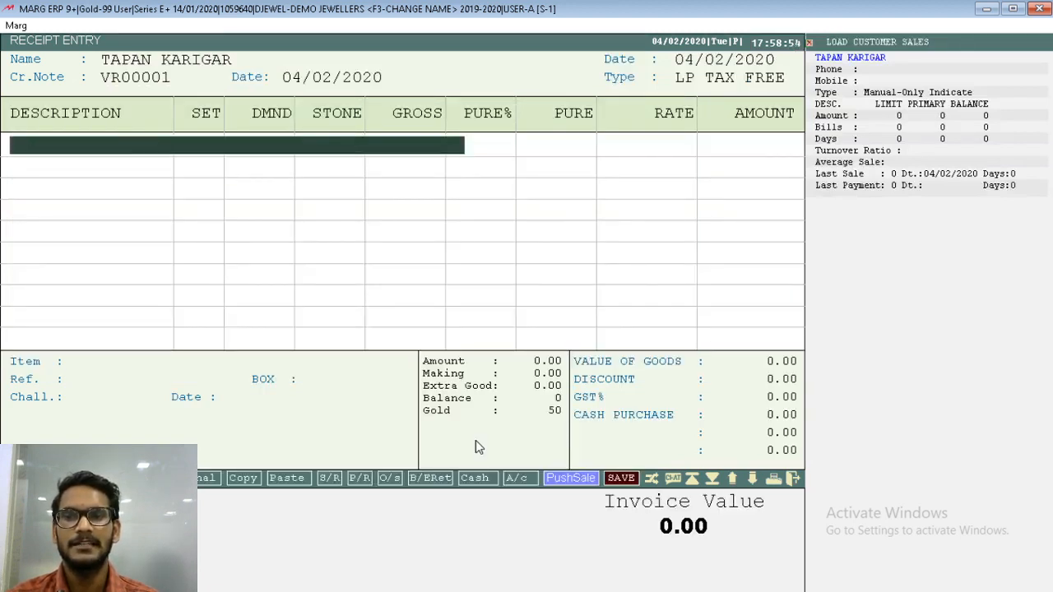
Modify the GENTS RING product from the item list, setting its Diamond/Stone option to No, and save it.
key(Return)
key(Down)
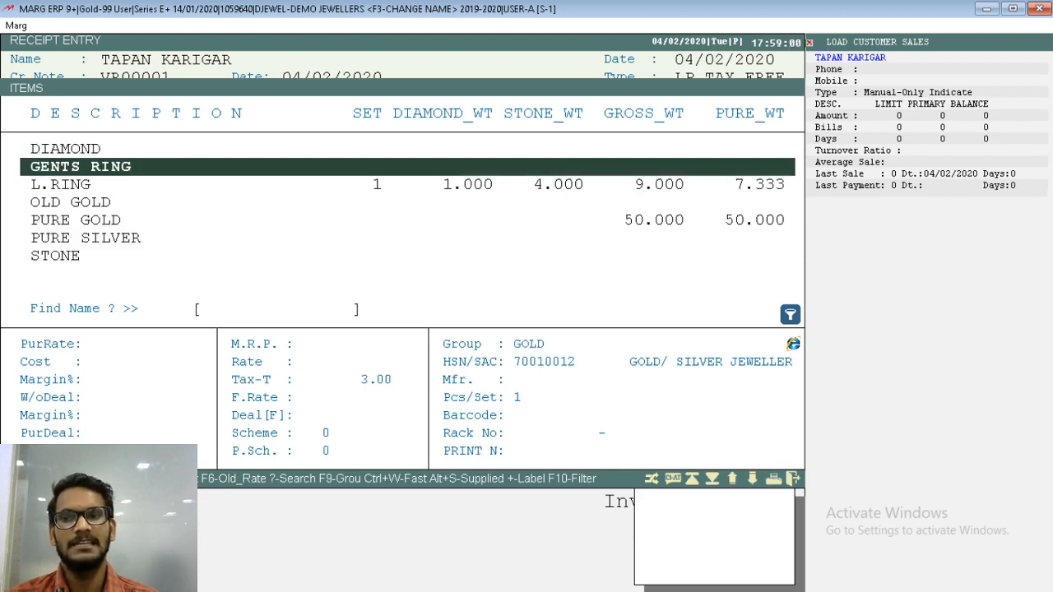
key(F3)
key(Return)
key(Return)
key(Return)
key(Return)
key(Return)
key(Return)
key(Return)
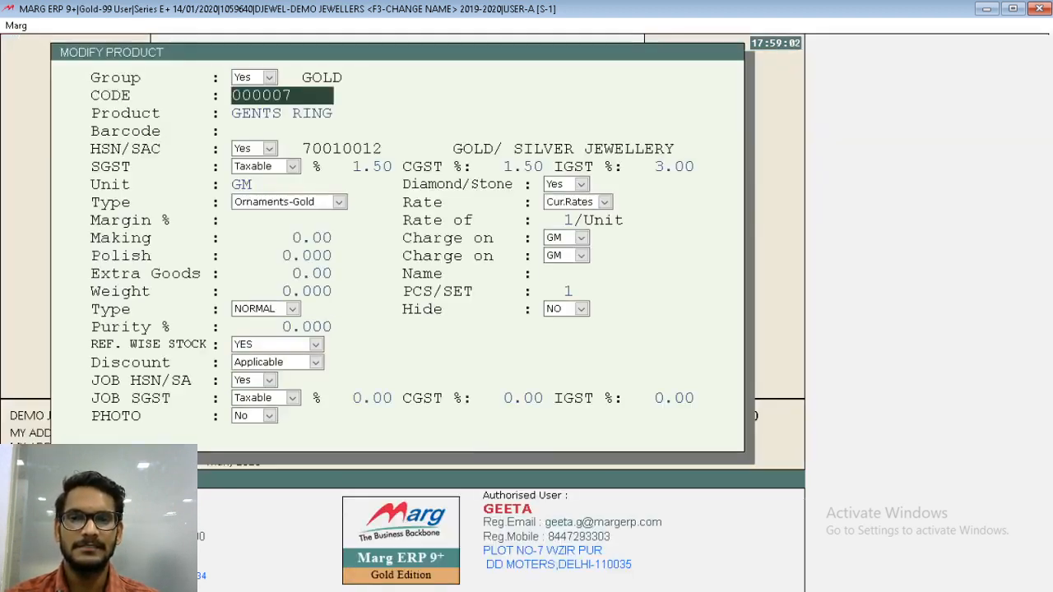
key(Return)
key(Return)
key(Return)
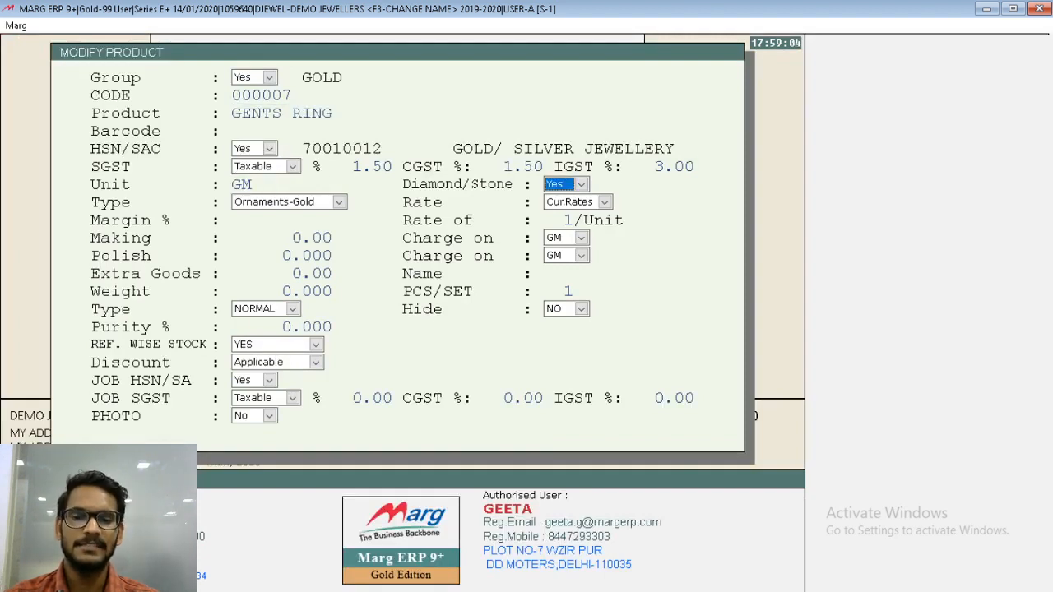
key(n)
key(Return)
key(Escape)
key(Return)
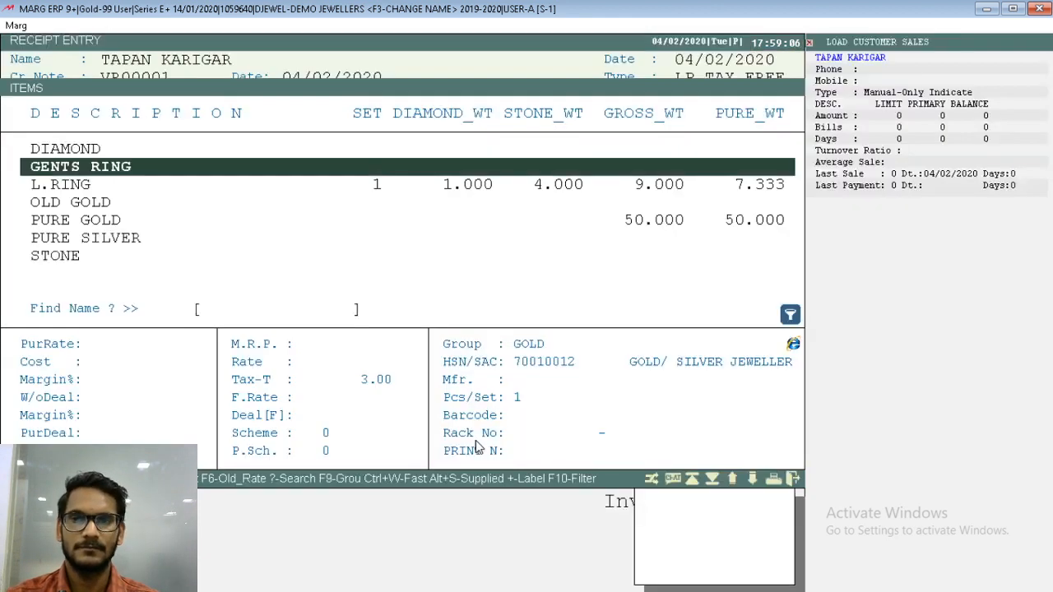
Add GENTS RING to the receipt, accept its proposed reference and set the gross weight to 10.
key(Return)
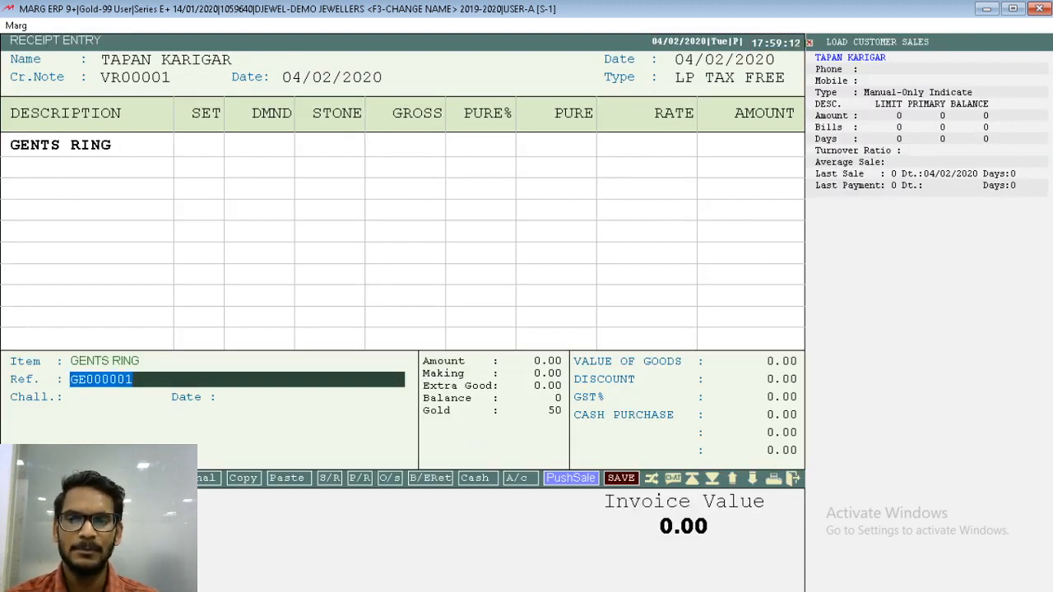
key(Return)
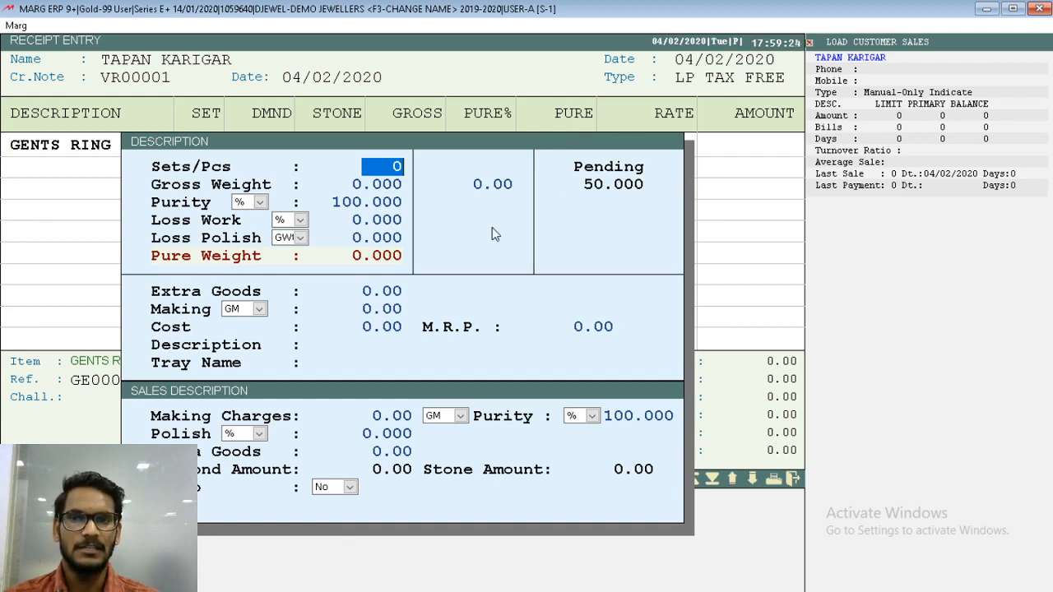
key(Return)
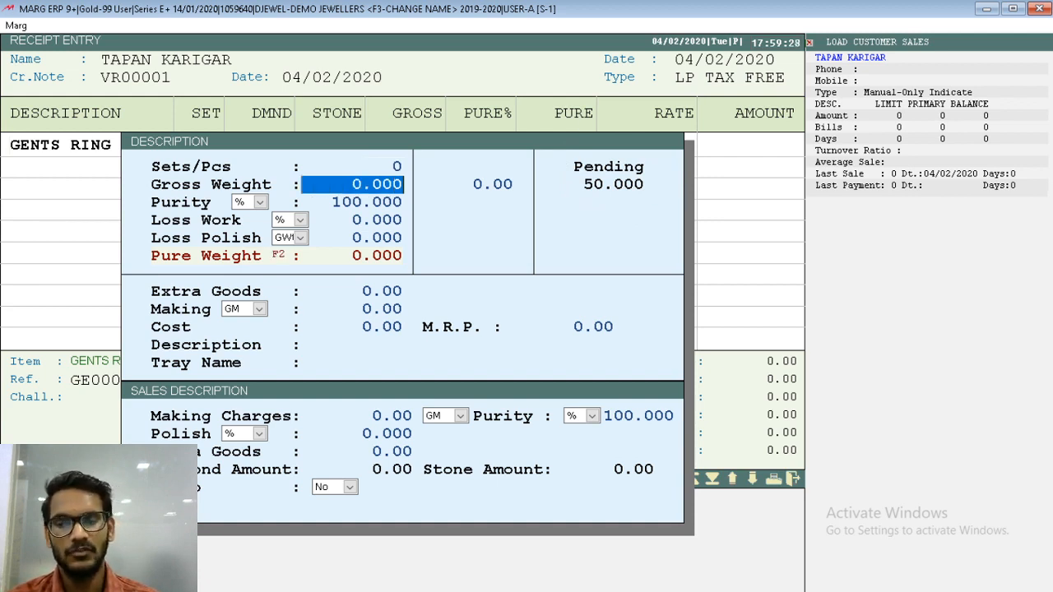
text(10)
key(Return)
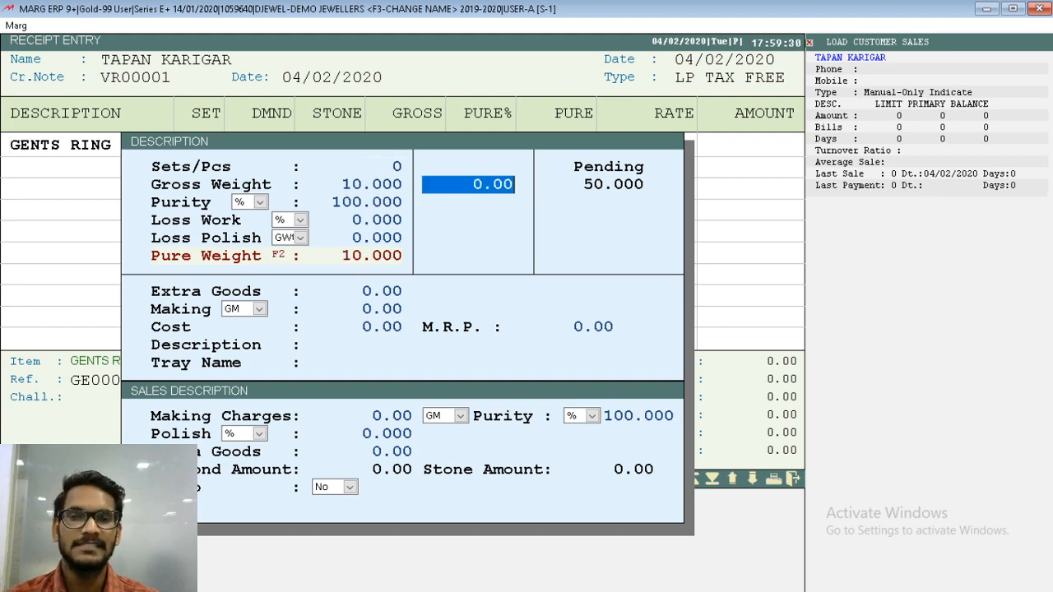
Choose Crt as the ring's purity unit and set the purity to 91.667.
key(Return)
key(space)
key(Down)
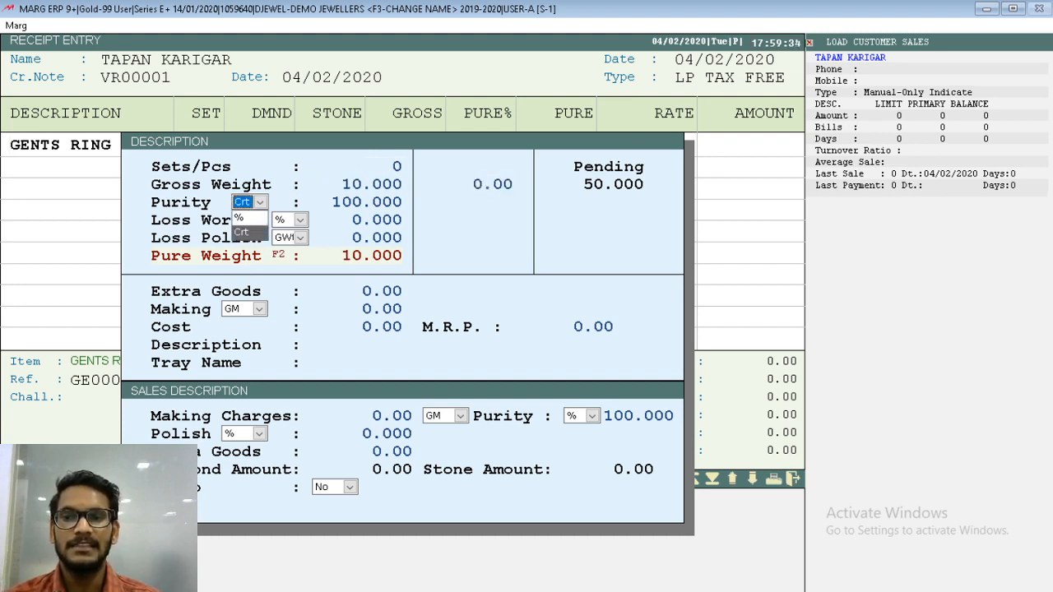
key(Return)
key(Return)
text(91.6)
text(7)
key(BackSpace)
text(67)
key(Return)
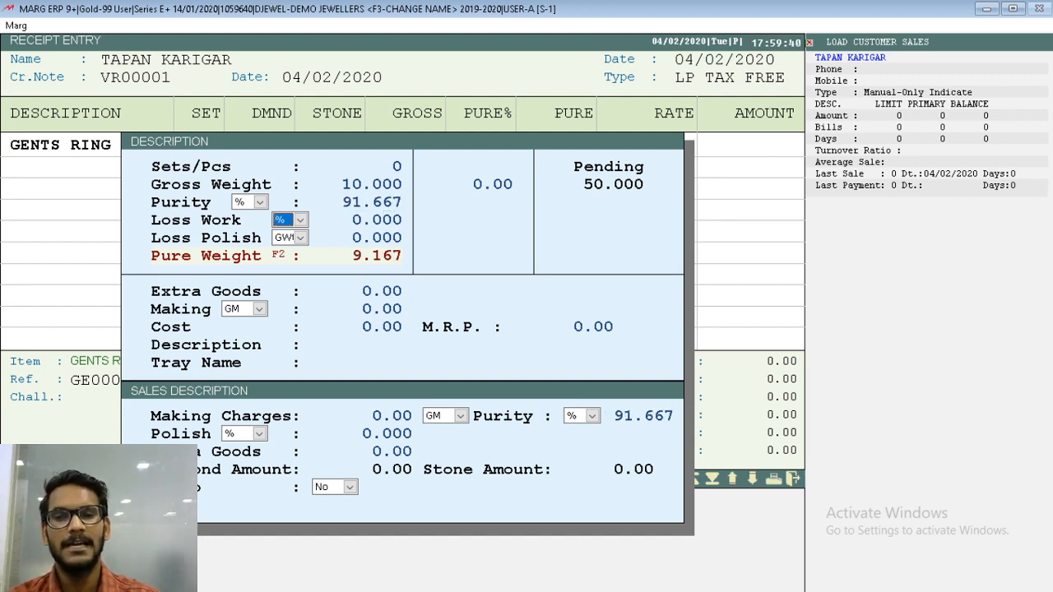
Keep the ring's work loss unit at % and accept zero for the work loss and polish loss.
key(Return)
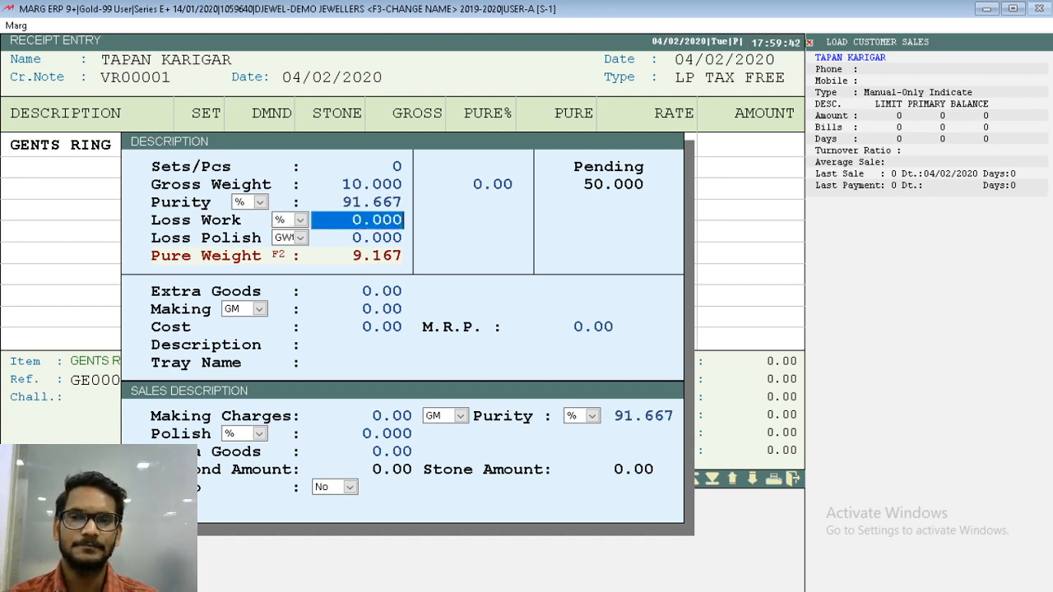
key(Return)
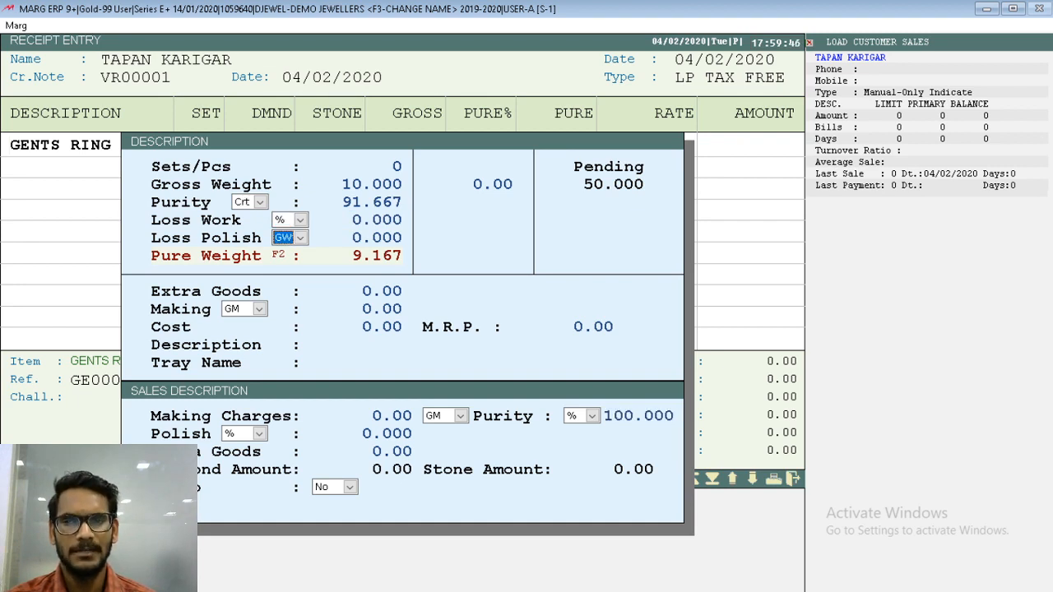
key(Escape)
key(Escape)
key(space)
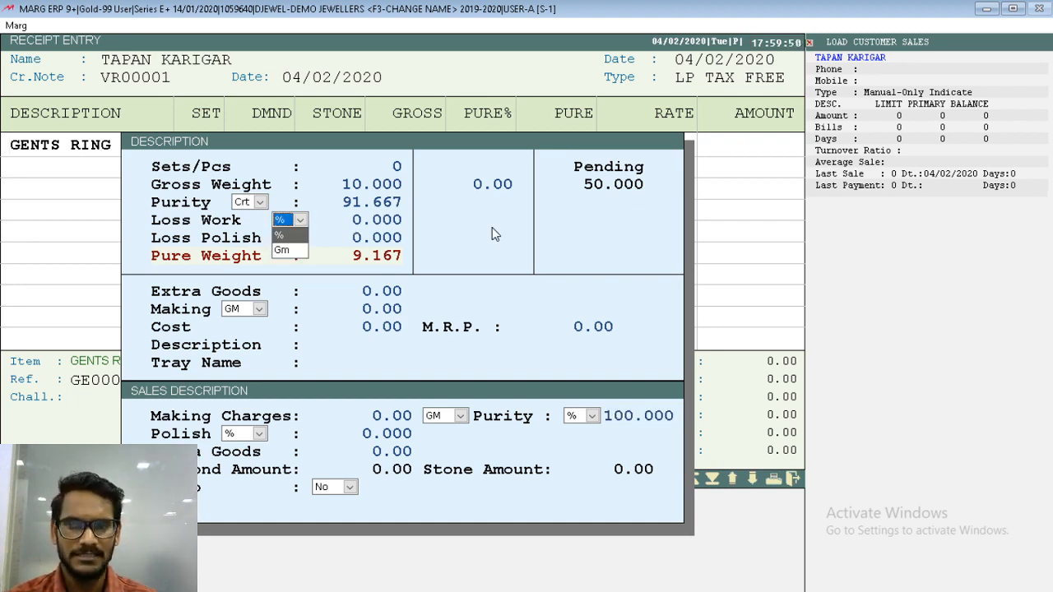
key(Down)
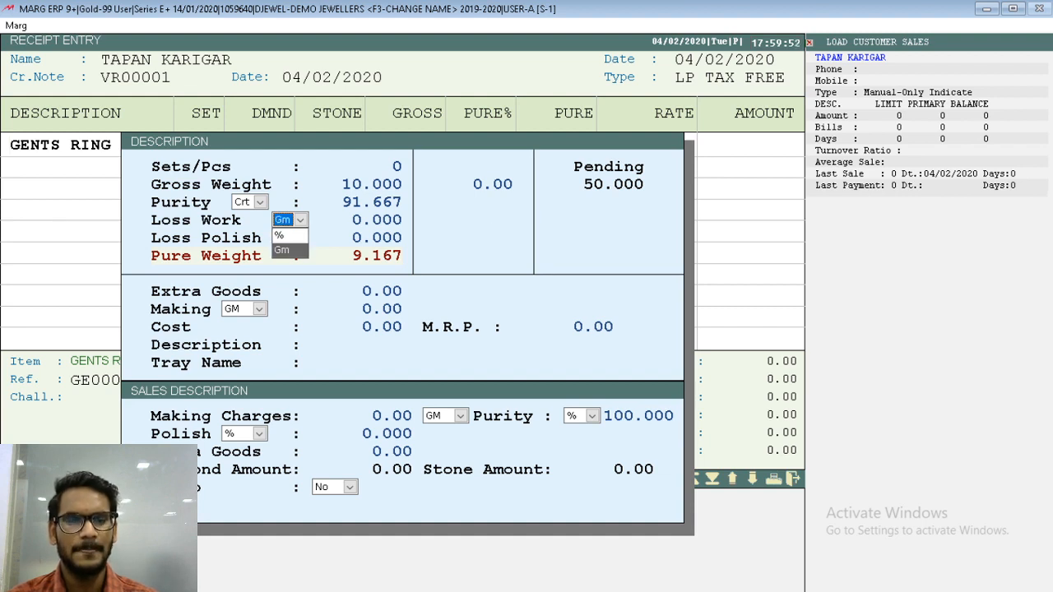
key(Up)
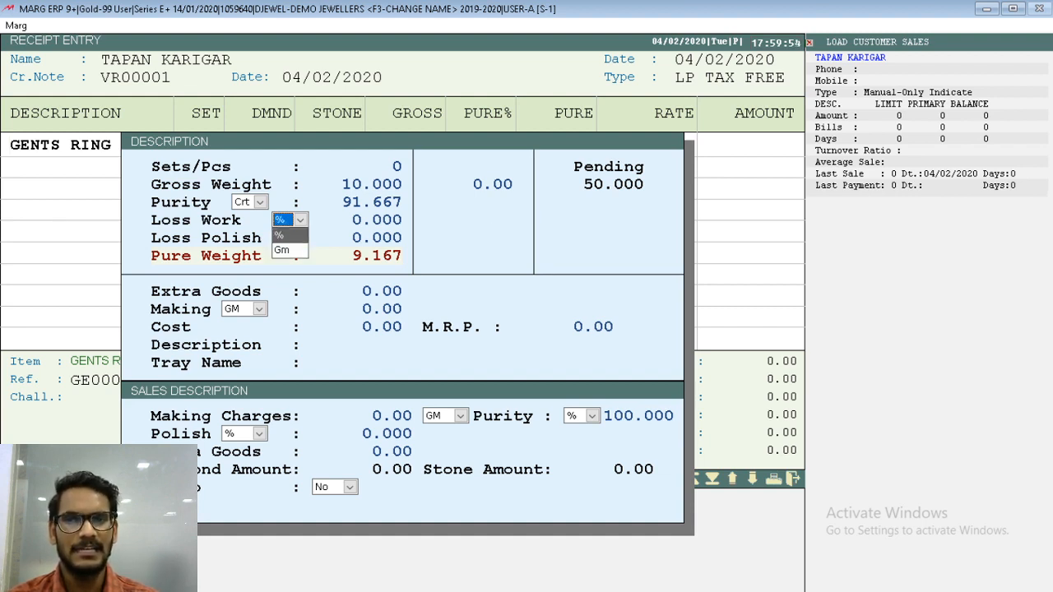
key(Return)
key(Return)
key(Return)
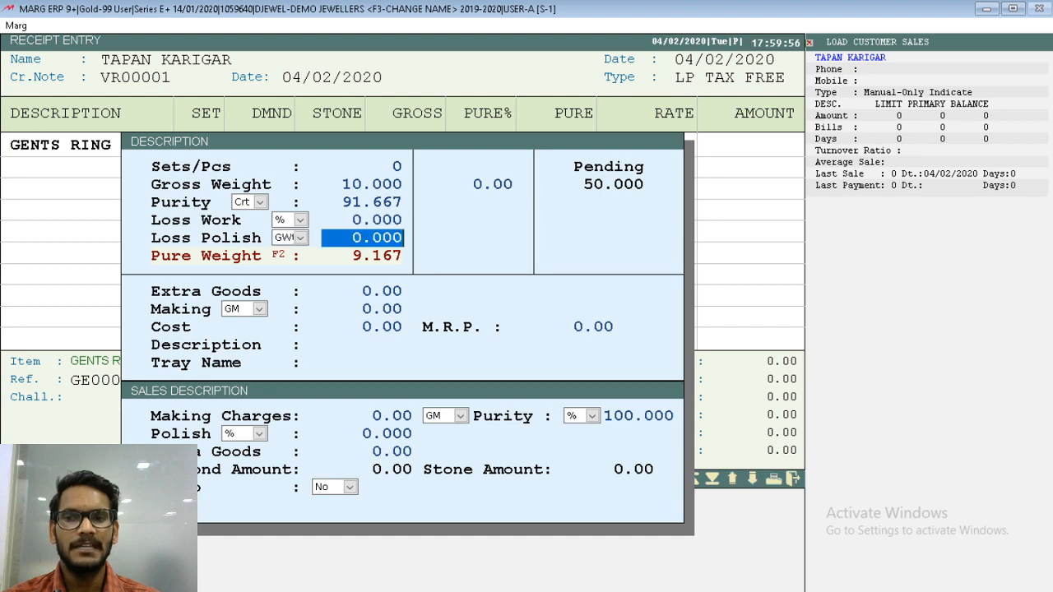
key(Return)
key(Return)
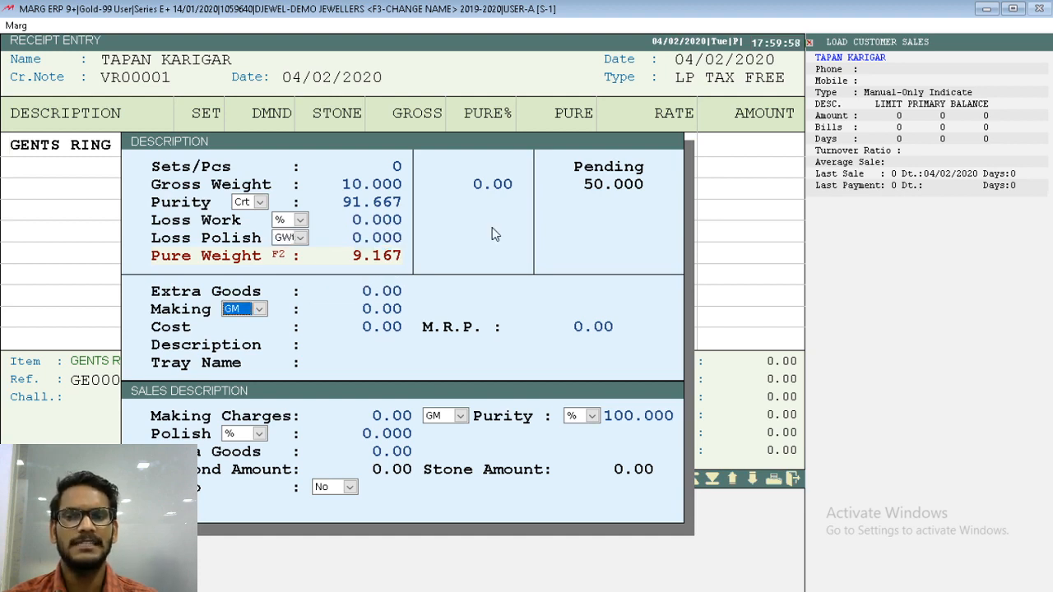
Set the ring's making charge to 100 per GM and accept the item line into the receipt.
key(space)
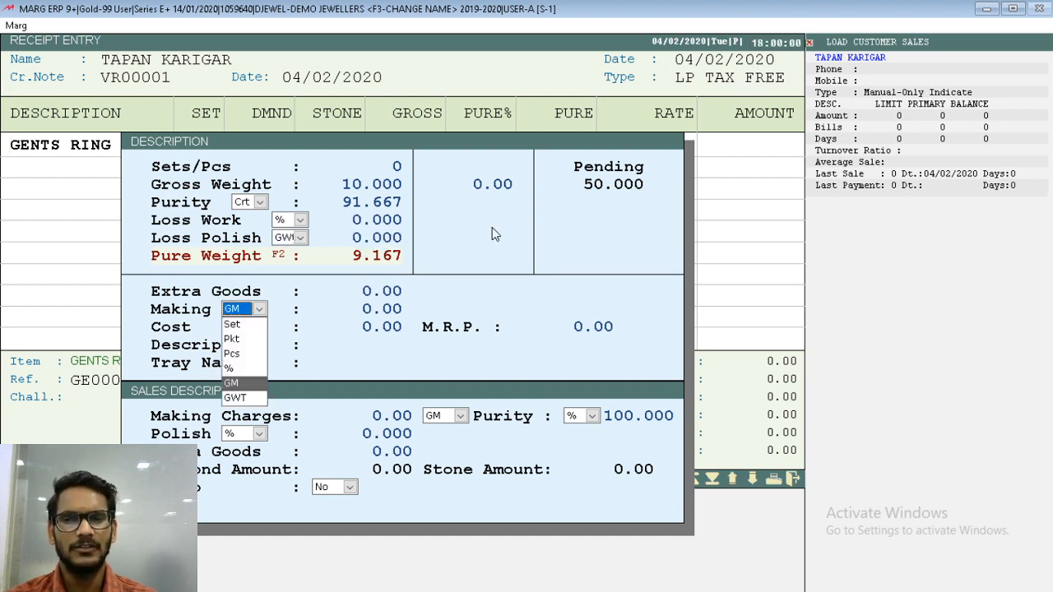
key(Up)
key(Down)
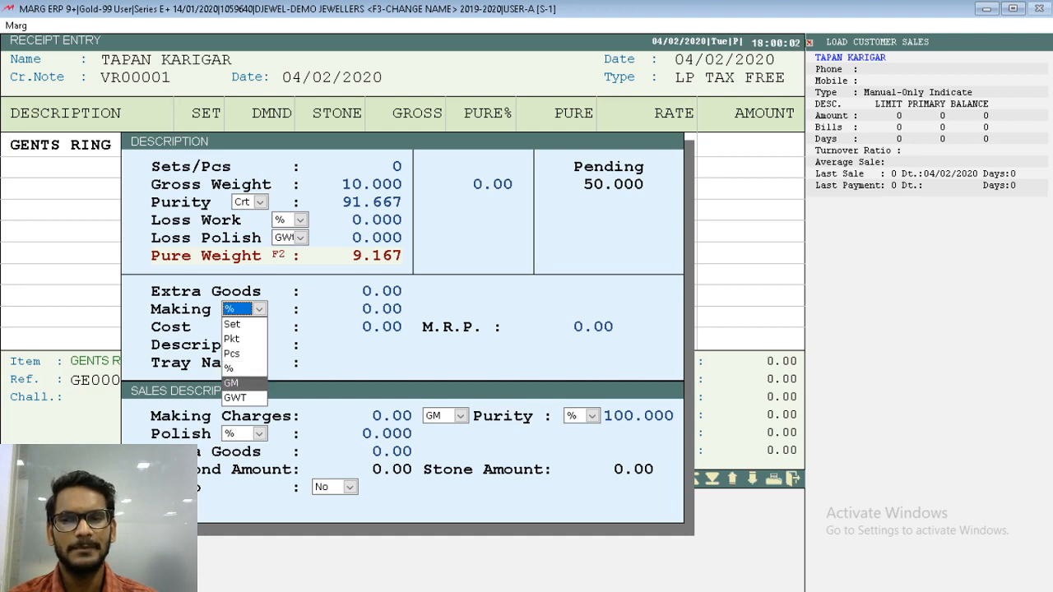
key(Return)
key(Return)
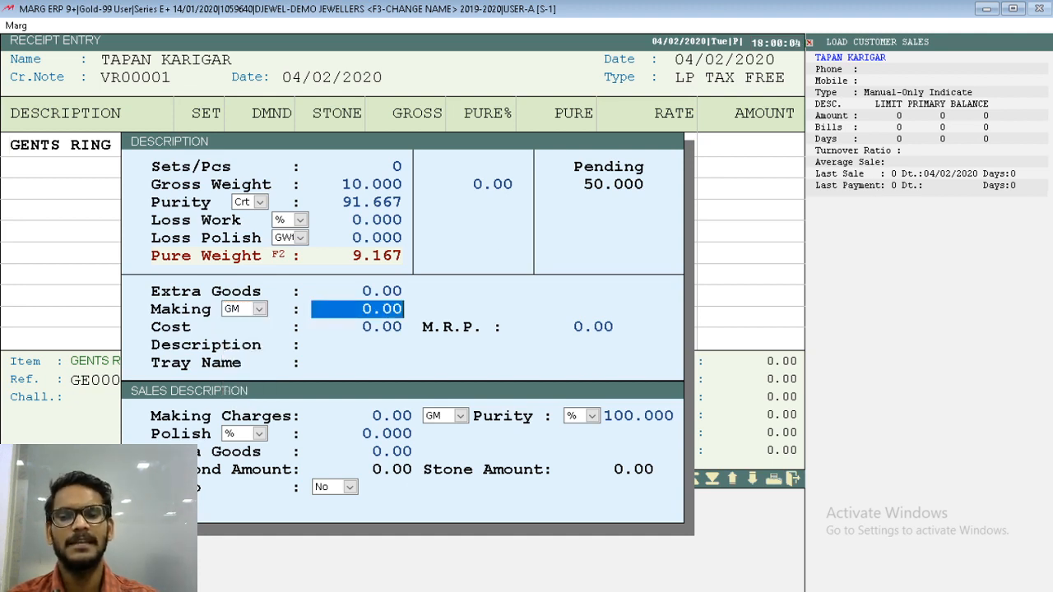
text(100     .)
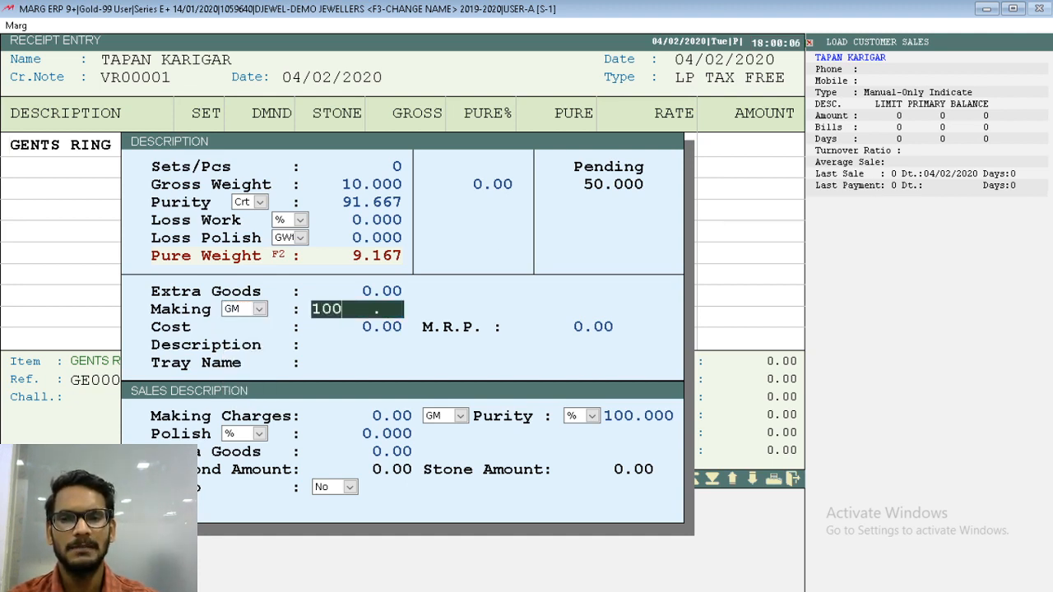
key(Return)
key(Return)
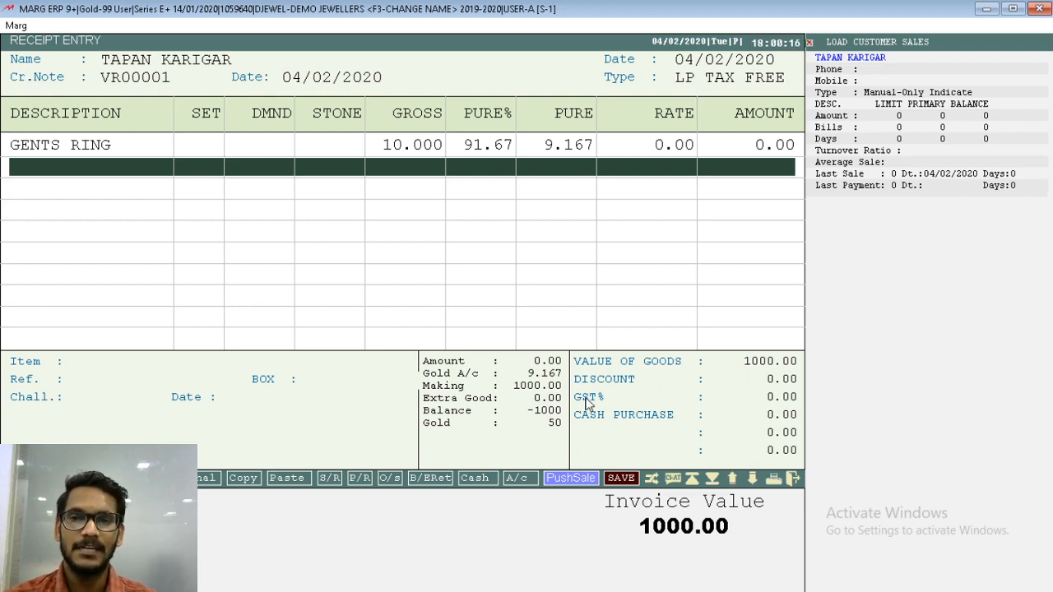
Finish the receipt's item list and accept the proposed discount, tax and bill levy values.
key(Return)
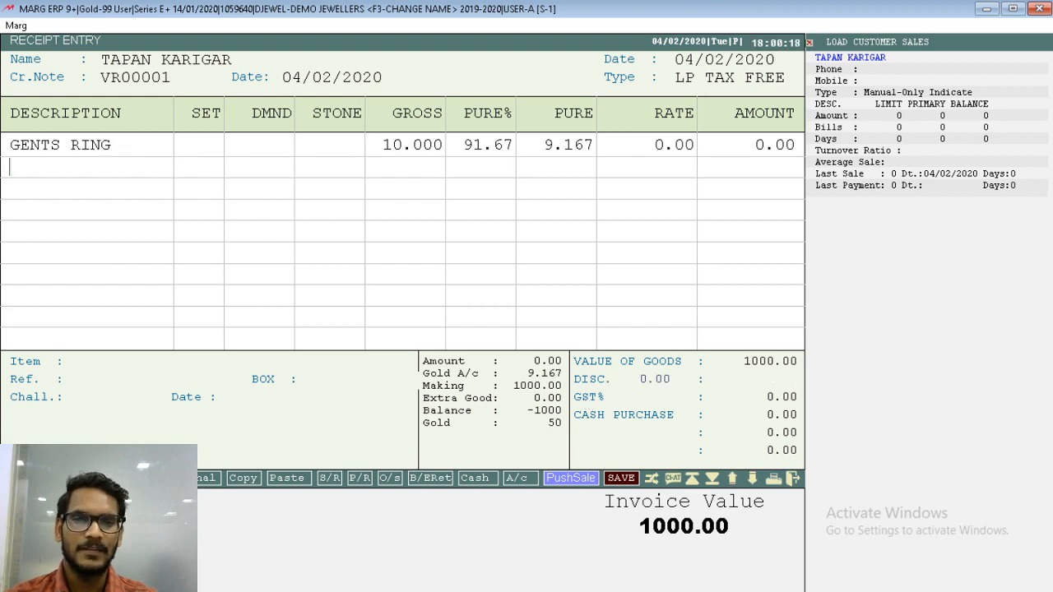
key(Return)
key(Return)
key(Return)
key(Return)
key(Return)
key(Return)
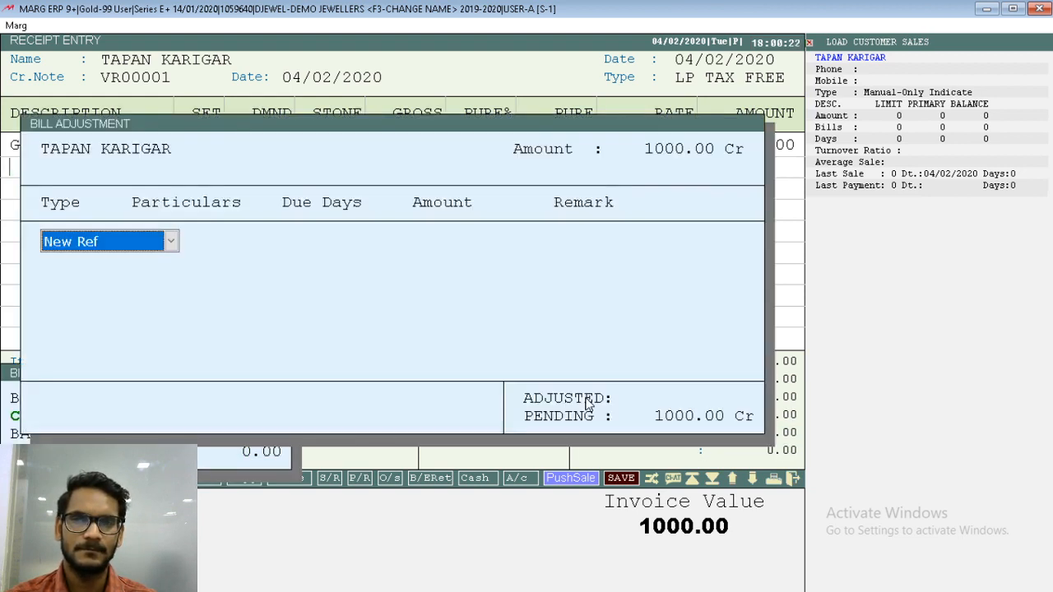
Adjust the receipt amount of 1000.00 Cr as New Ref VR00001 with 0 due days and no remark, and skip printing.
key(Return)
key(Return)
key(Return)
key(Return)
key(Return)
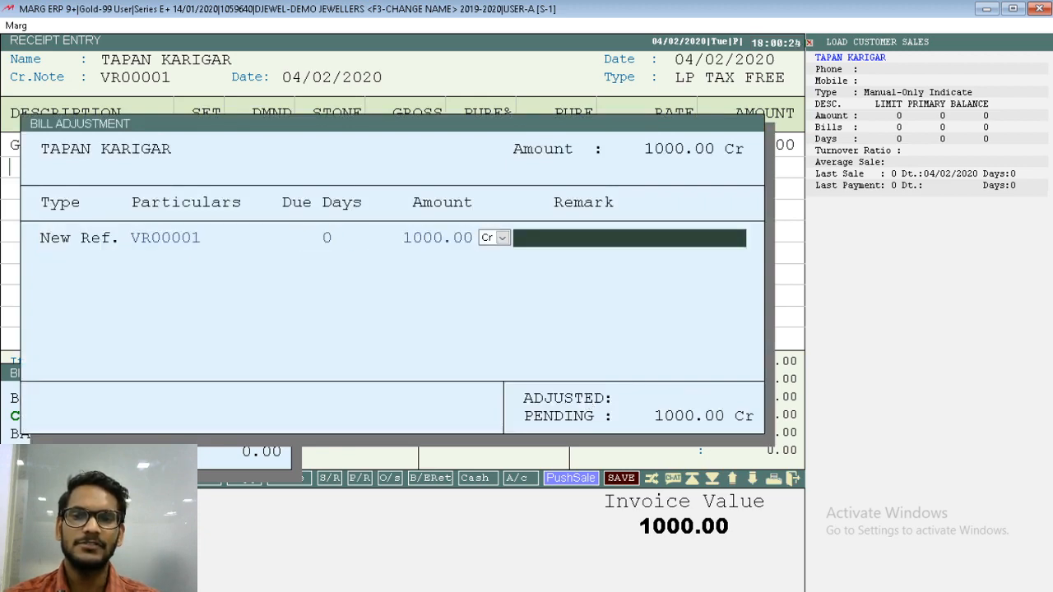
key(Return)
key(Return)
key(Escape)
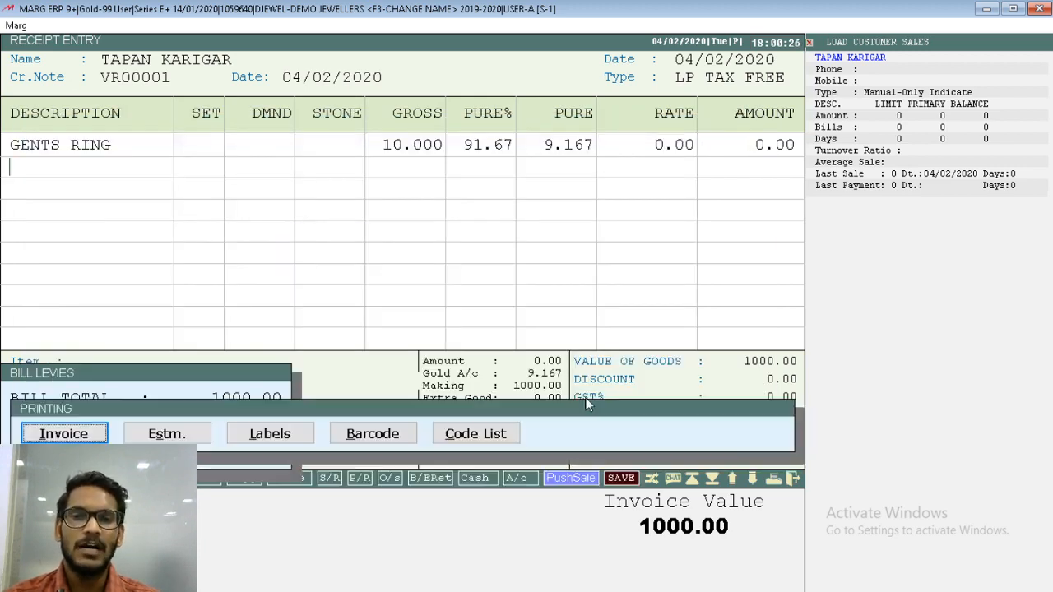
key(Escape)
key(Escape)
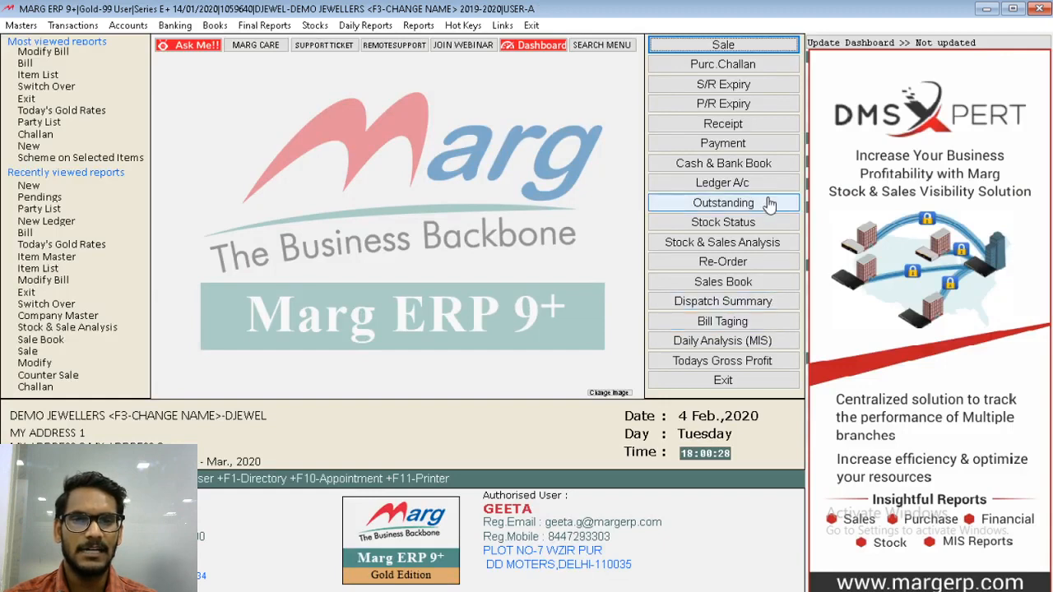
Open the stock status and show the barcode details of GENTS RING.
click(746, 224)
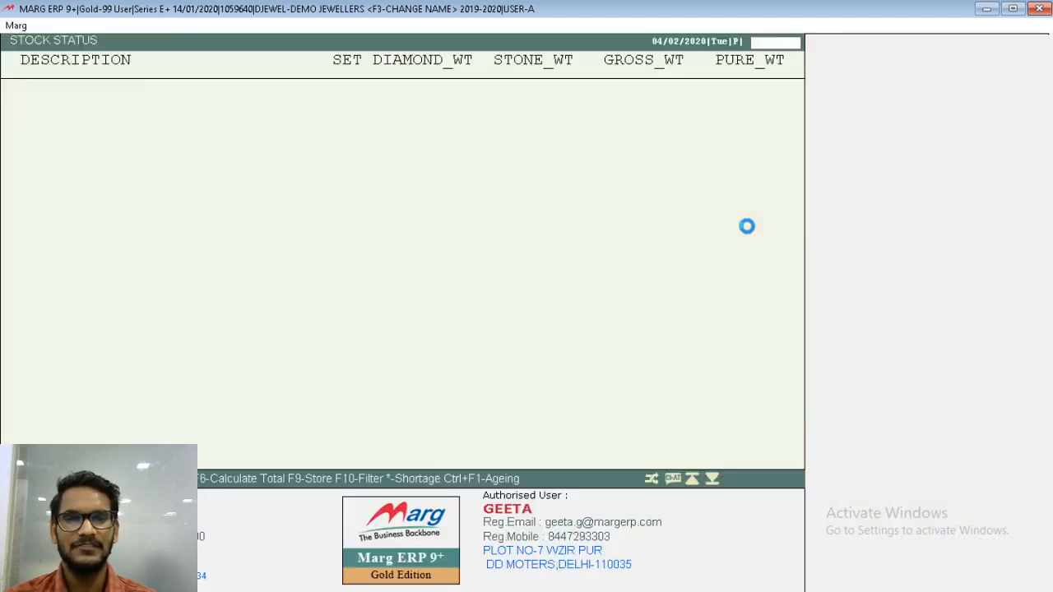
key(Down)
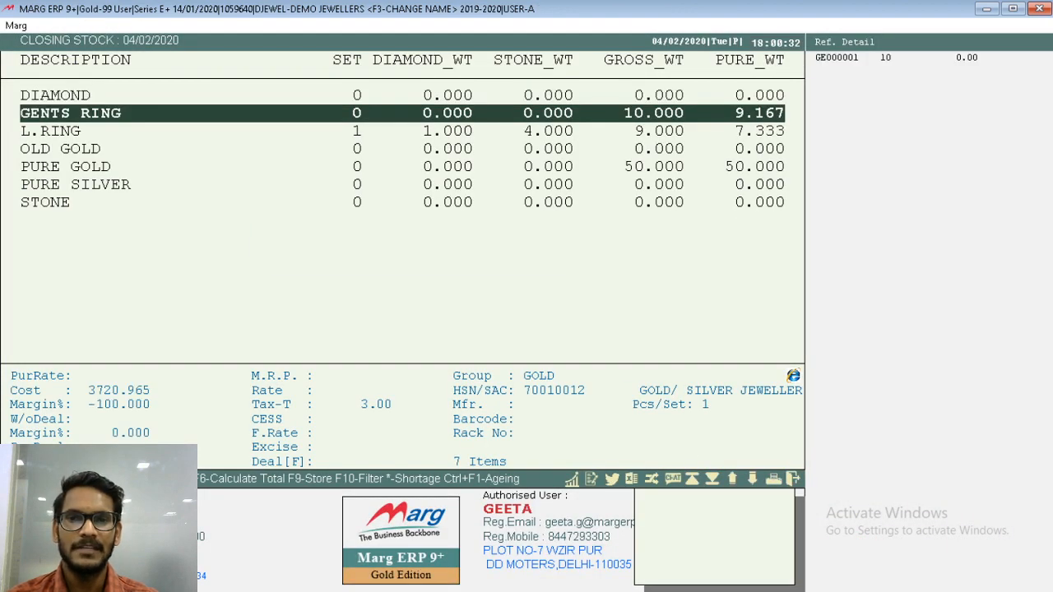
key(Return)
key(Right)
key(Return)
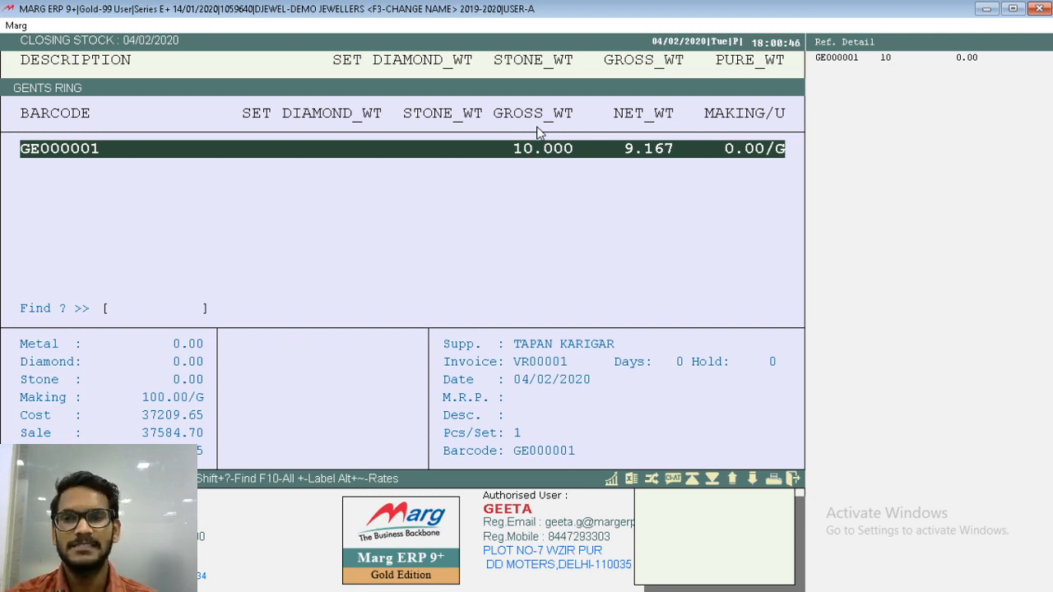
Examine the receipt weights in the GENTS RING stock register for 01/04/2019 to 04/02/2020, and close the stock reports.
key(Return)
key(Return)
key(Return)
key(Return)
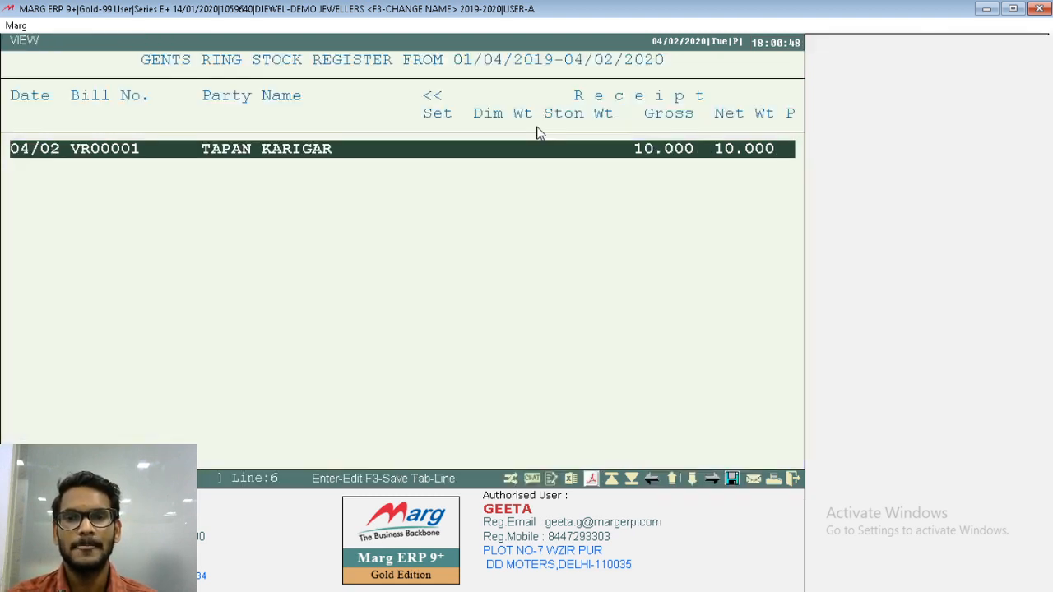
key(Right)
key(Right)
key(Right)
key(Right)
key(Right)
key(Right)
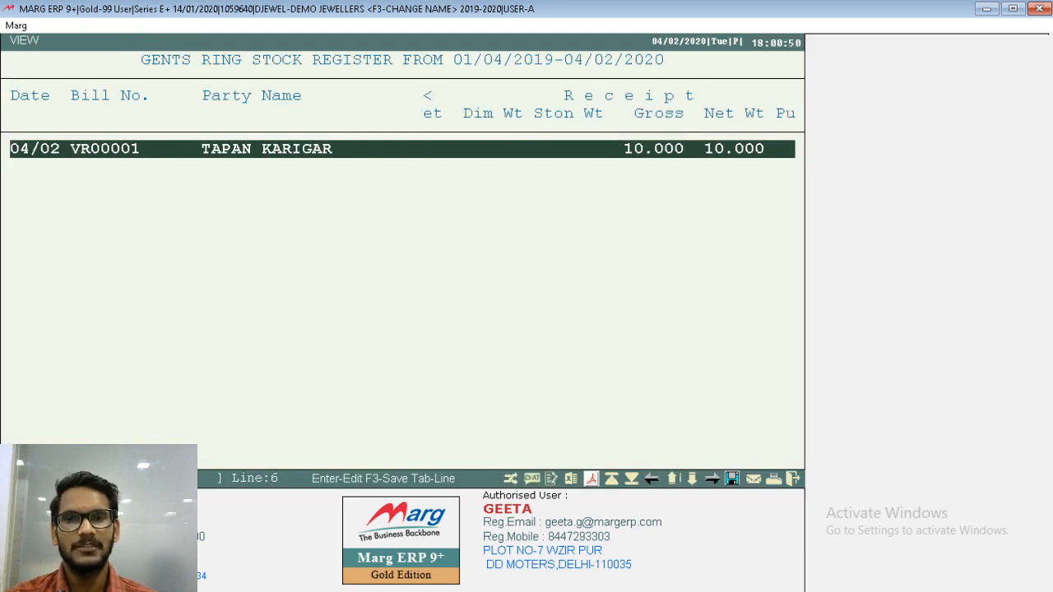
key(Right)
key(Right)
key(Right)
key(Right)
key(Right)
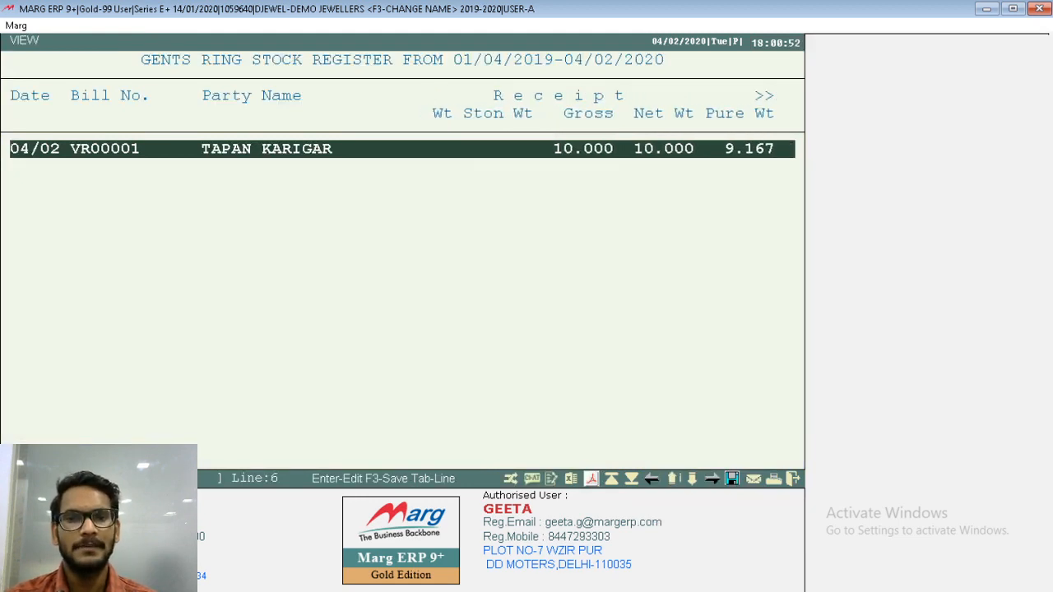
key(Right)
key(Right)
key(Right)
key(Right)
key(Right)
key(Right)
key(Right)
key(Right)
key(Right)
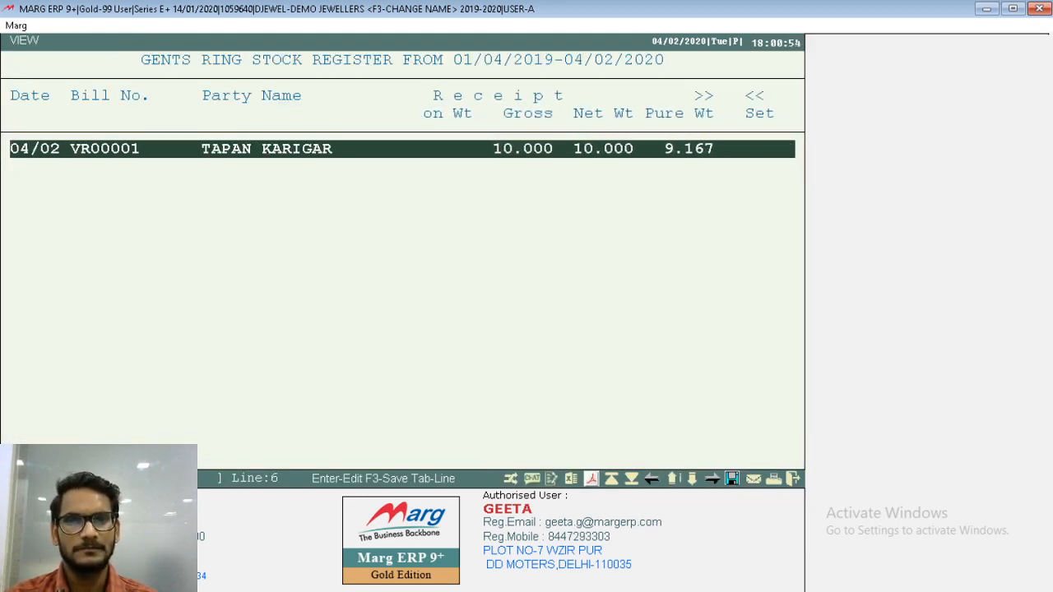
key(Right)
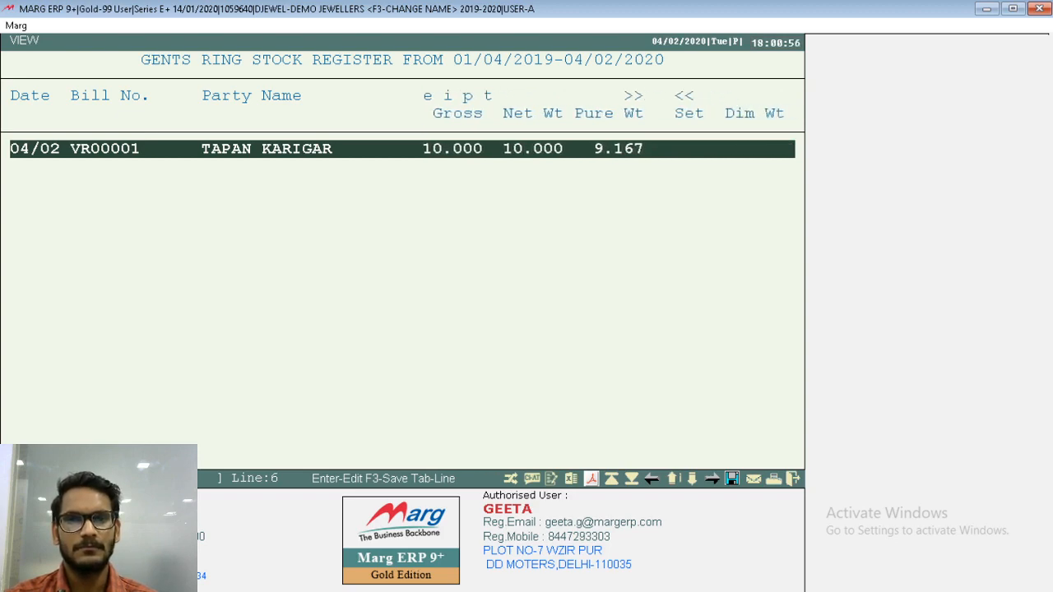
key(Return)
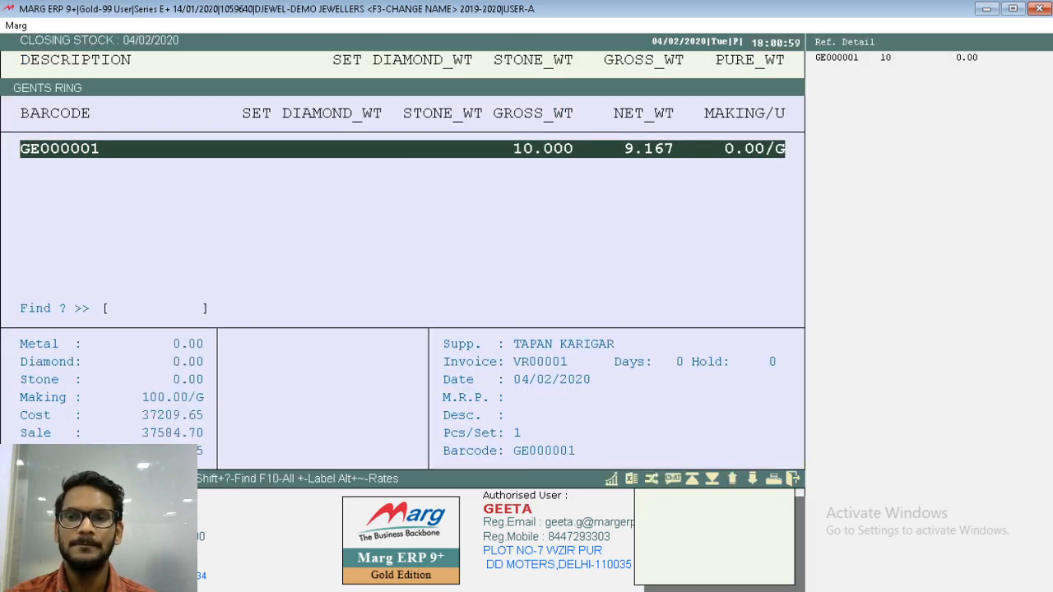
key(Escape)
key(Escape)
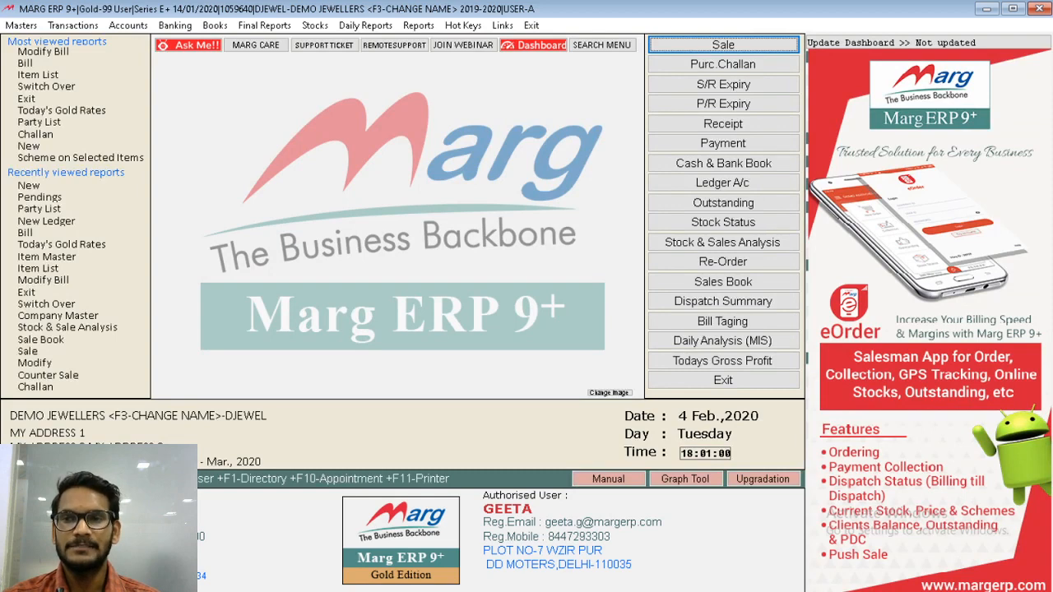
Find the karigar in the party list and display the ledger from 01/04/2019 to 04/02/2020.
key(ctrl+l)
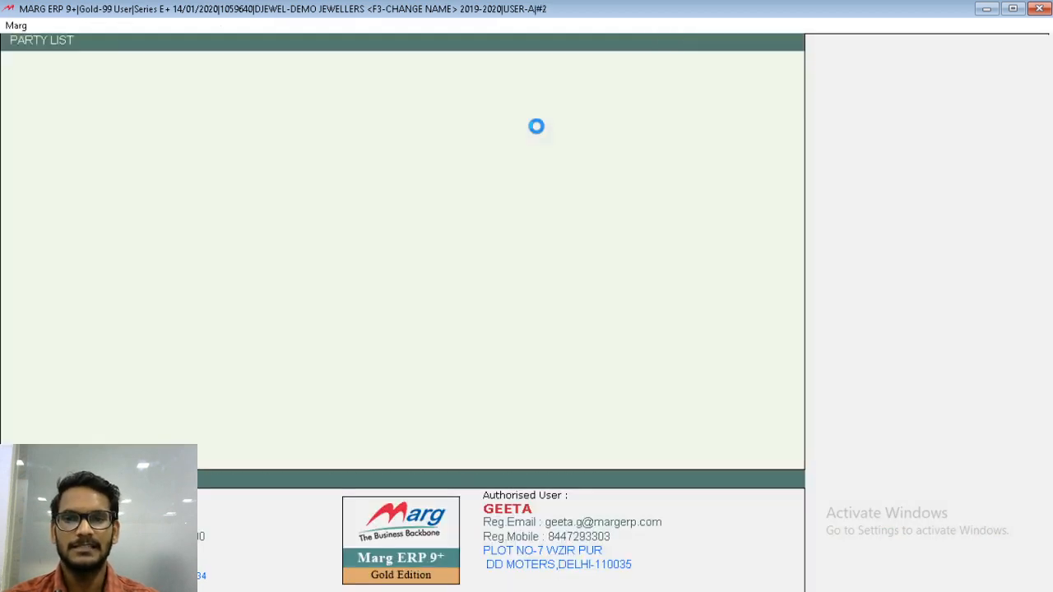
text(TAPA)
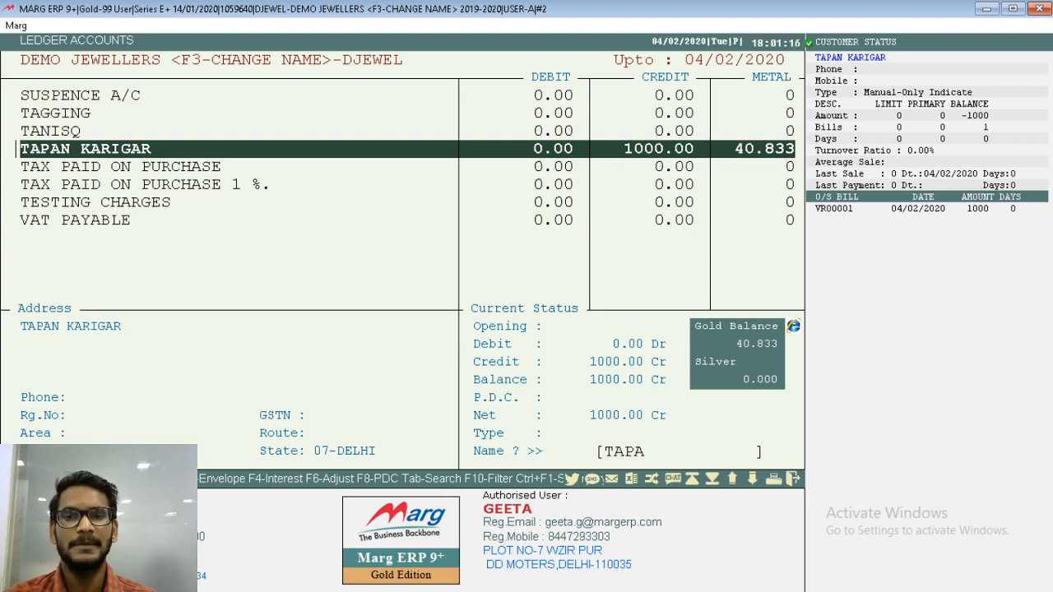
key(Return)
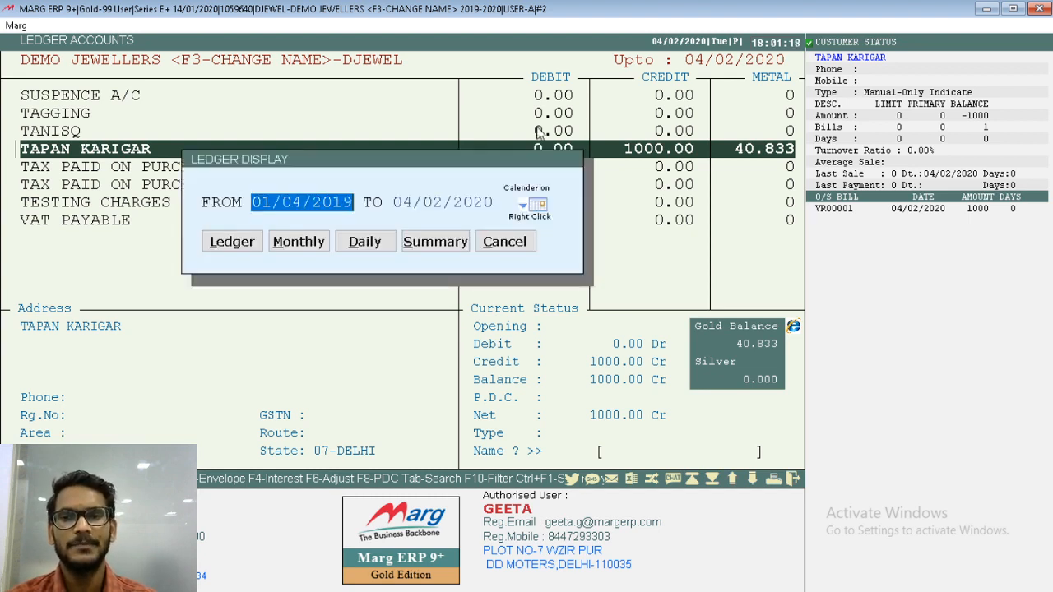
key(Return)
key(Return)
key(Return)
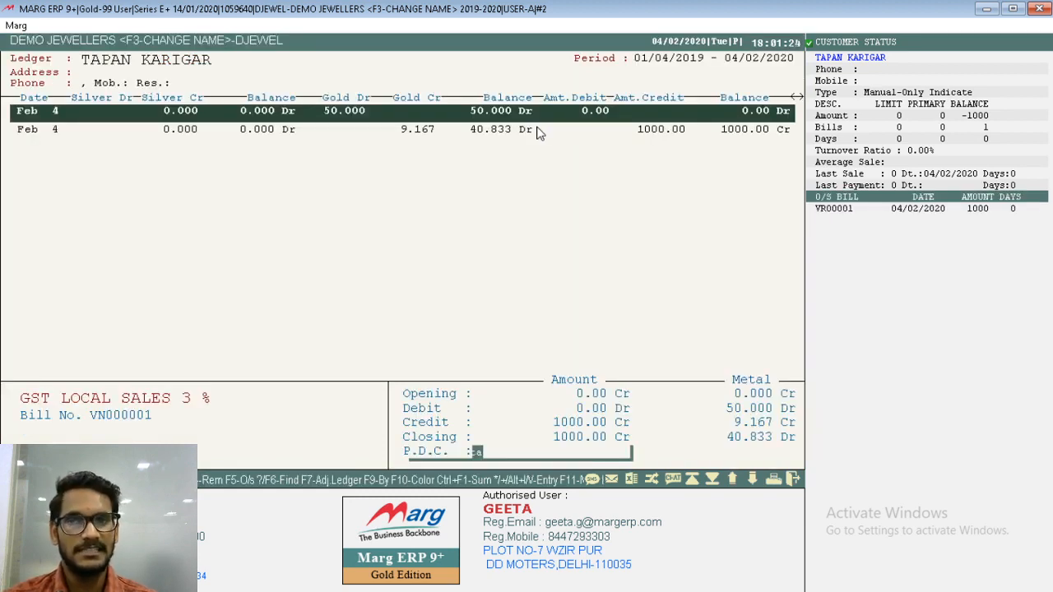
Review the PURE GOLD issue voucher and the GENTS RING receipt voucher from the karigar's ledger, and close the ledger.
key(Return)
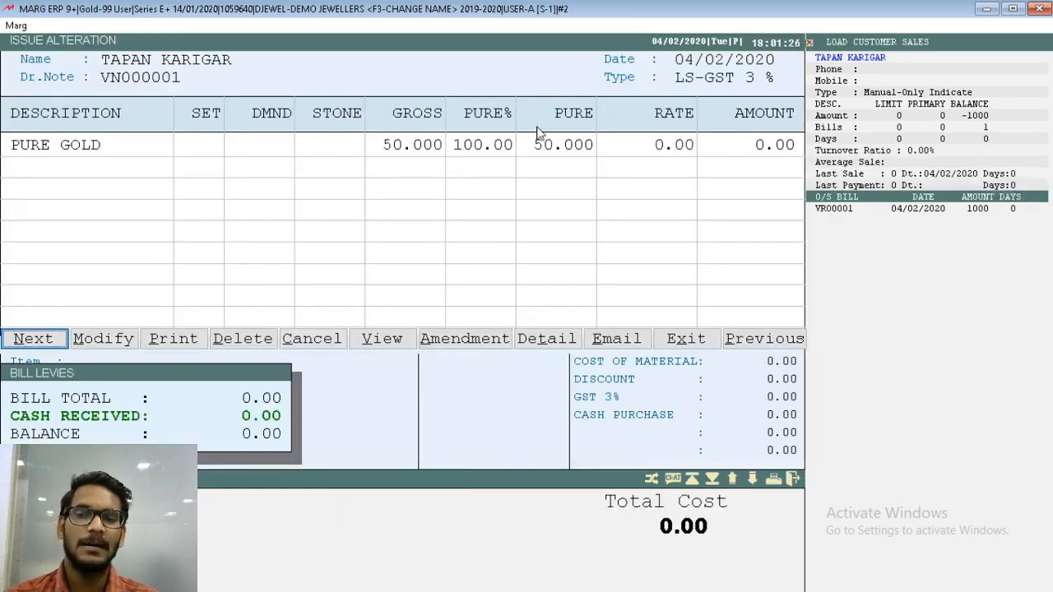
key(Escape)
key(Down)
key(Return)
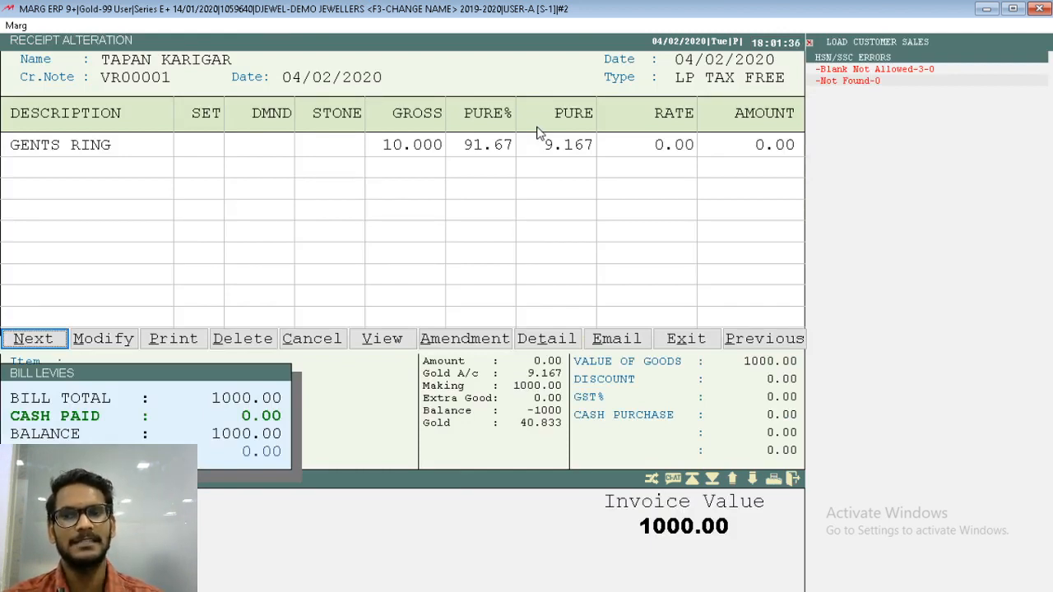
key(Escape)
key(Up)
key(Down)
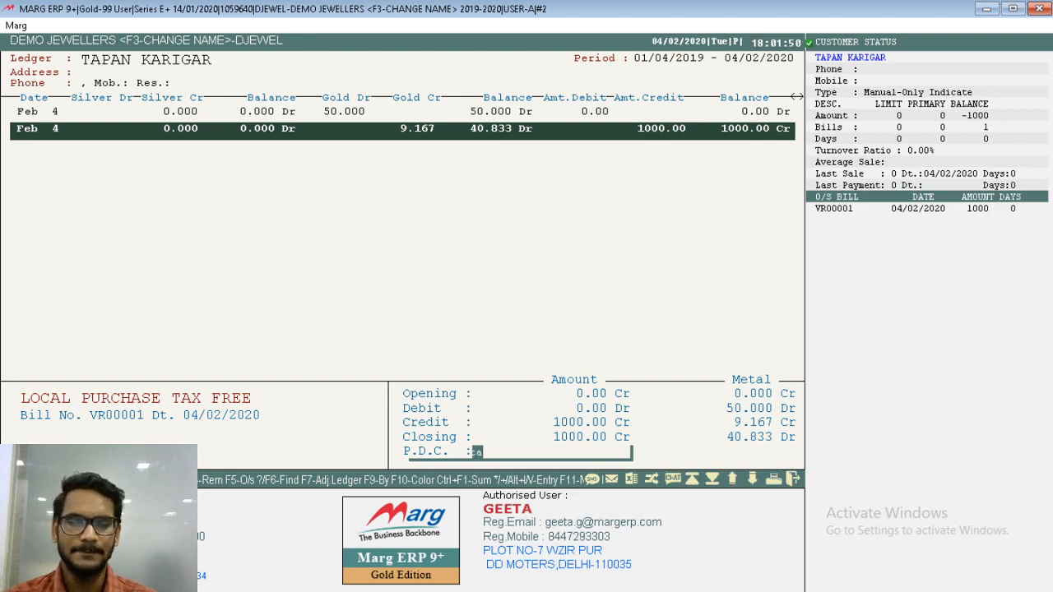
key(Escape)
key(Escape)
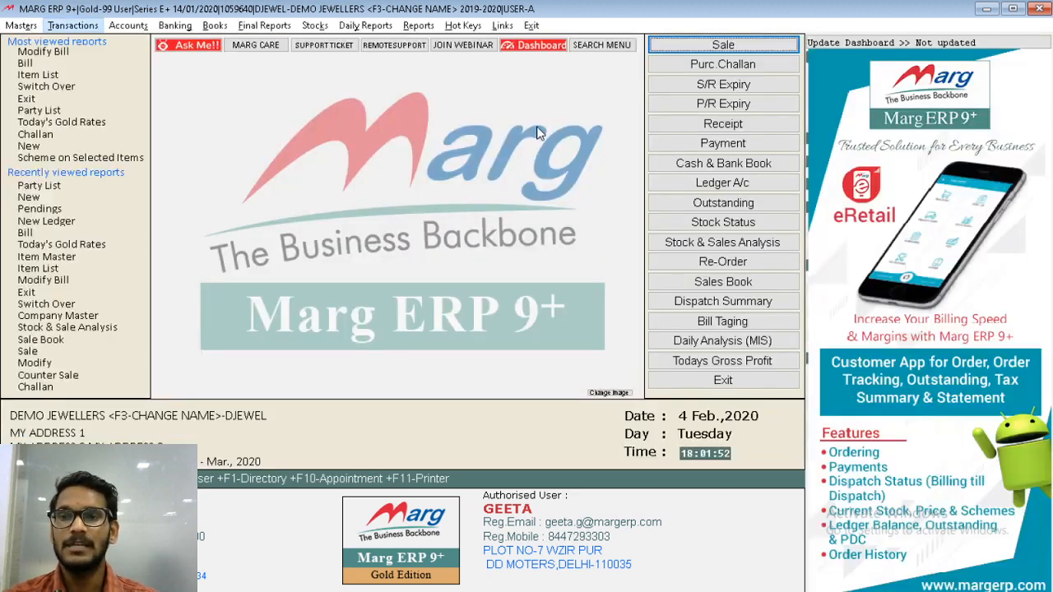
Open the pending issues report and generate the karigar's register for 04/02/2020 to 04/02/2020.
key(Down)
key(Down)
key(Down)
key(Down)
key(Down)
key(Down)
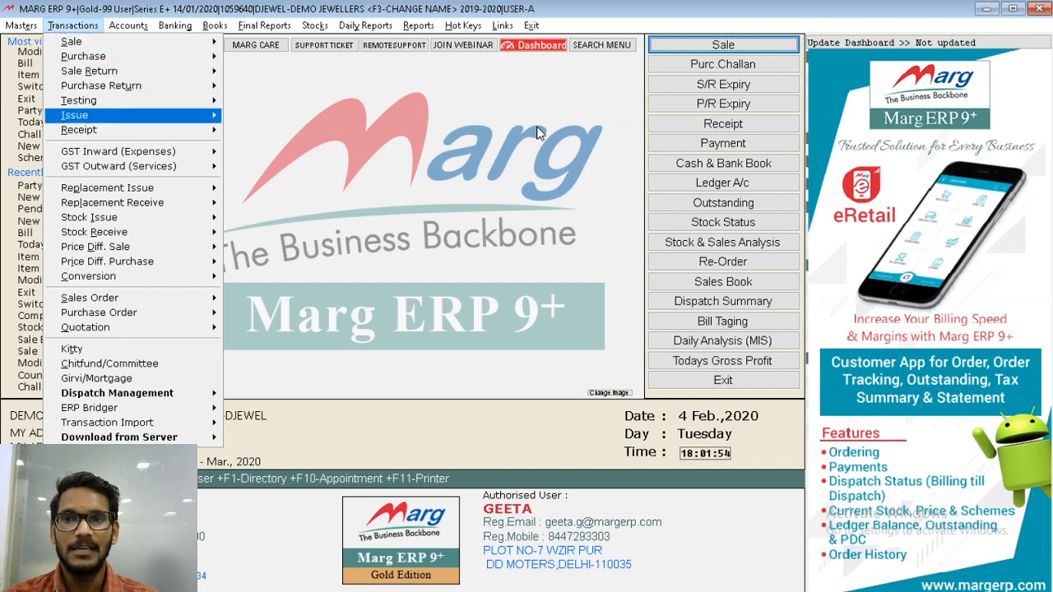
key(Right)
key(Right)
key(Down)
key(Down)
key(Return)
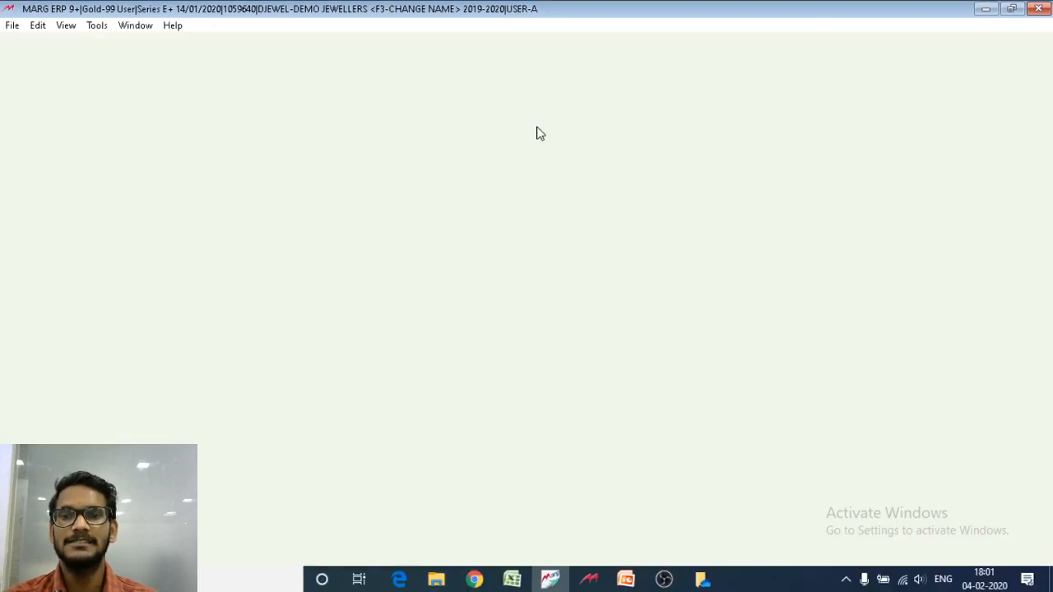
key(Return)
key(Return)
key(Return)
key(Return)
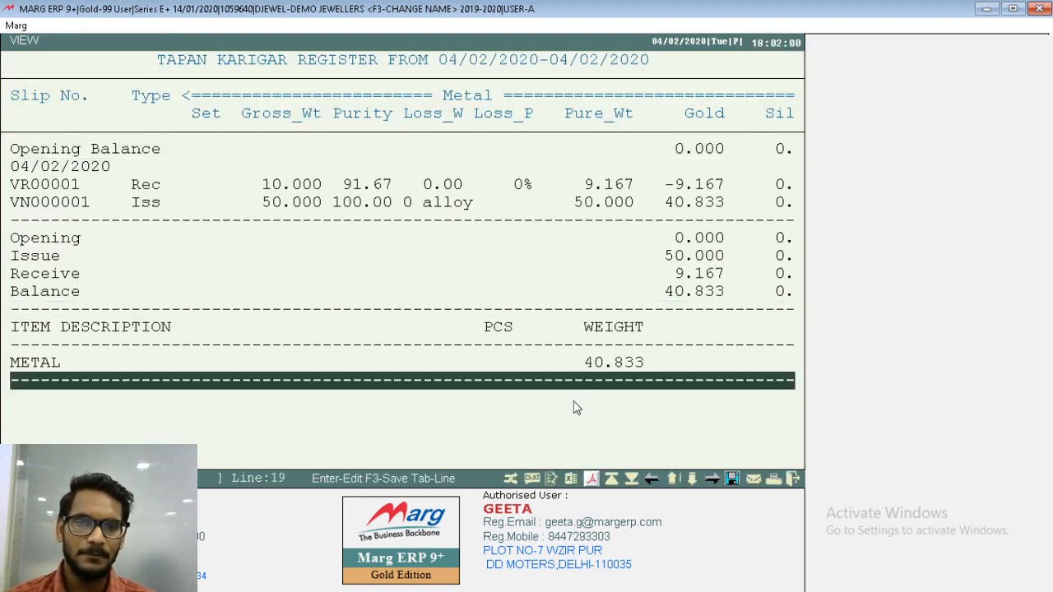
Preview the karigar's register in GUI-View format to check the issue, receipt and metal balance, and close the report.
click(592, 479)
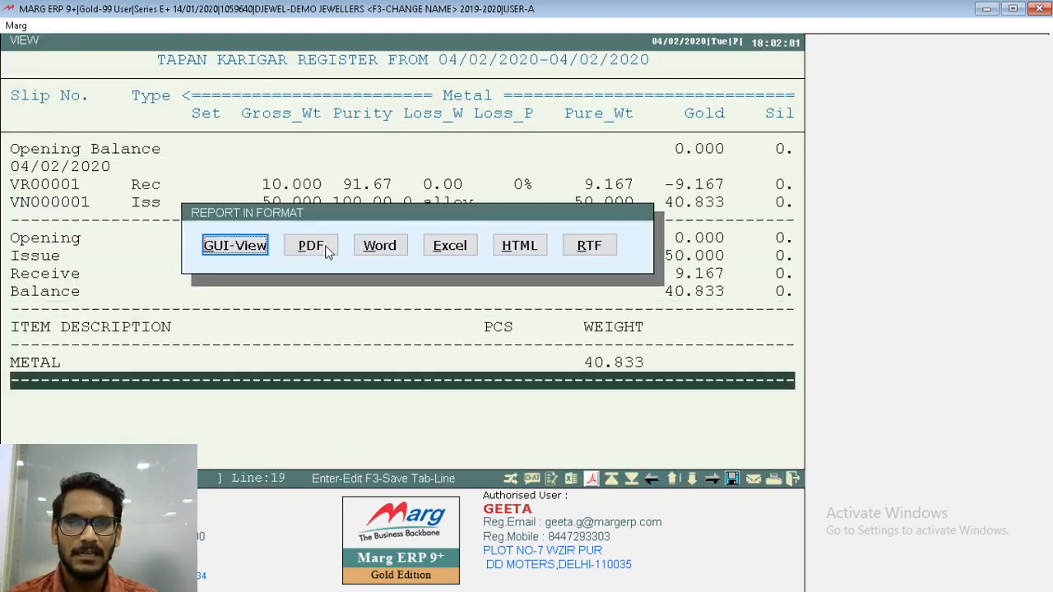
click(233, 247)
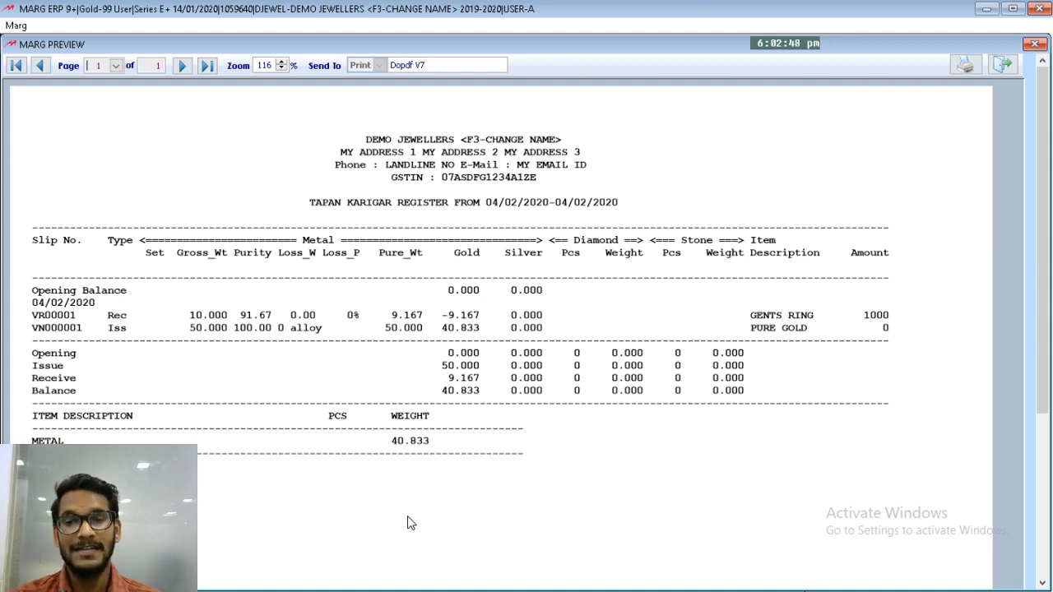
key(Escape)
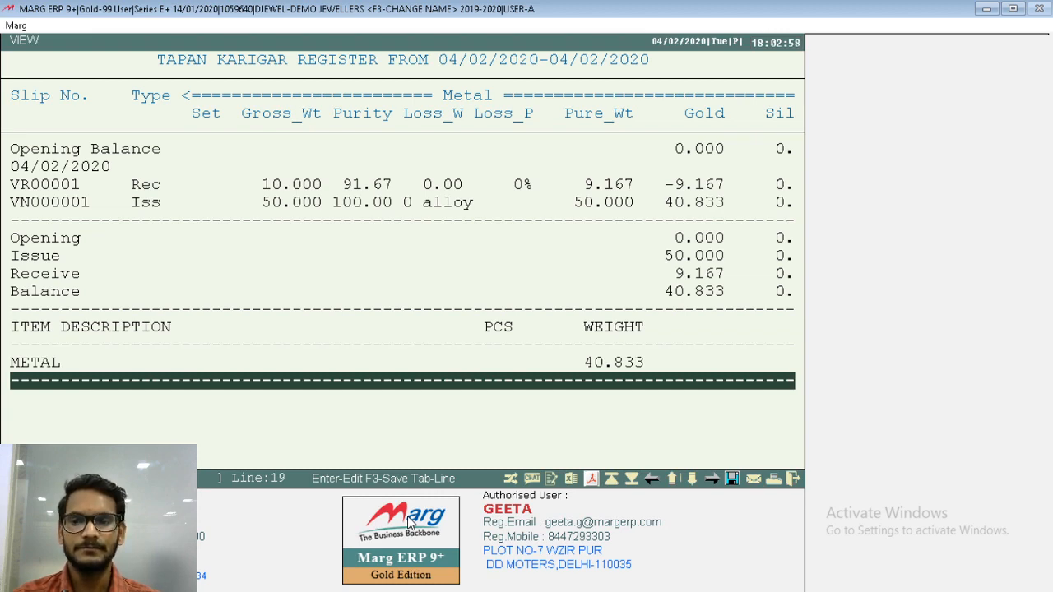
key(Escape)
key(Escape)
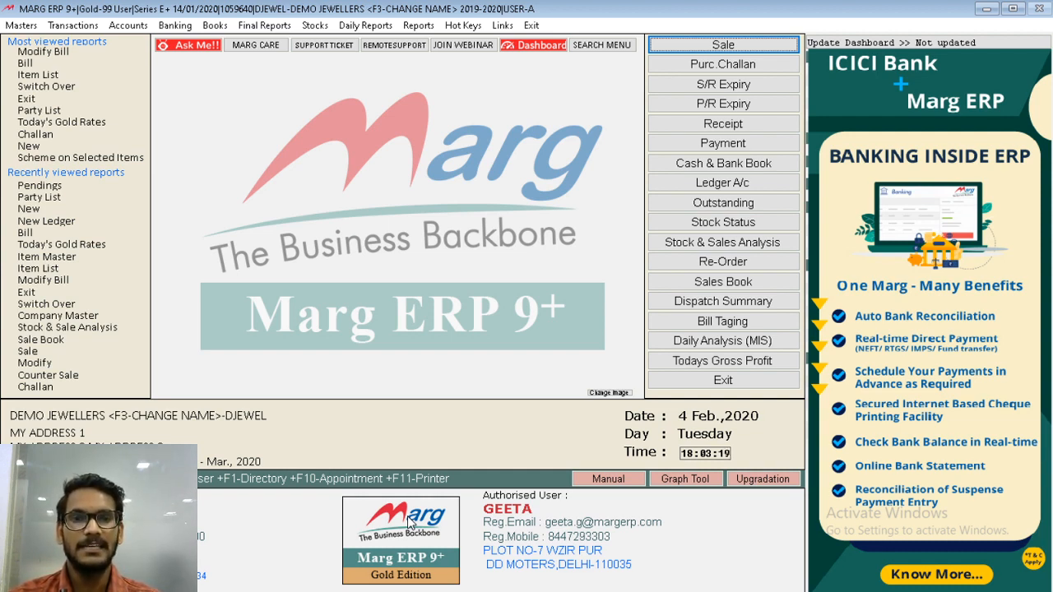
Start a sale entry dated 04/02/2020 for the unregistered Delhi debtor with type LS-GST 3 %, and open the item list.
key(Return)
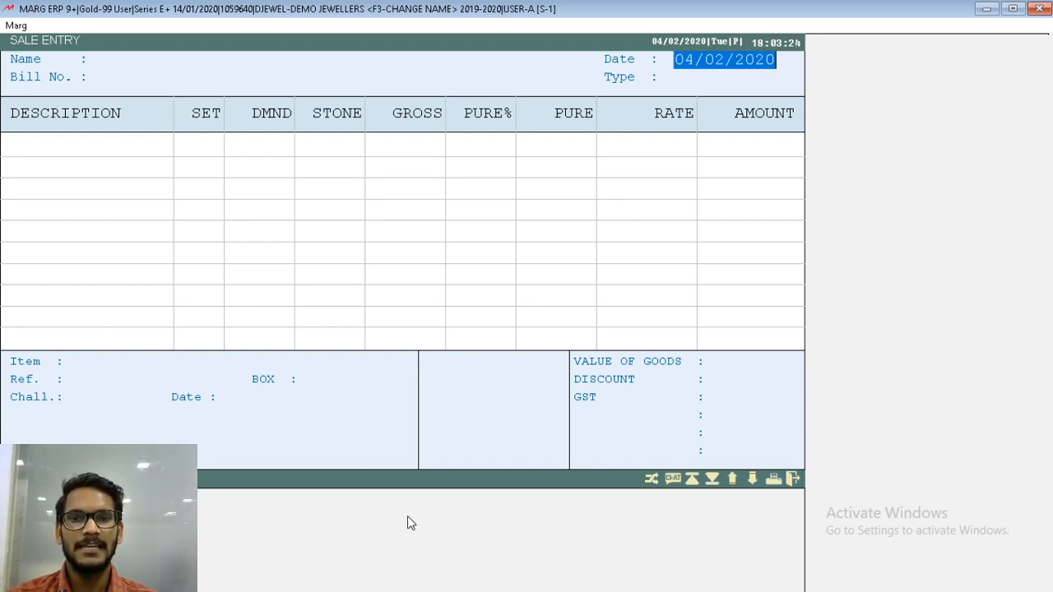
key(Return)
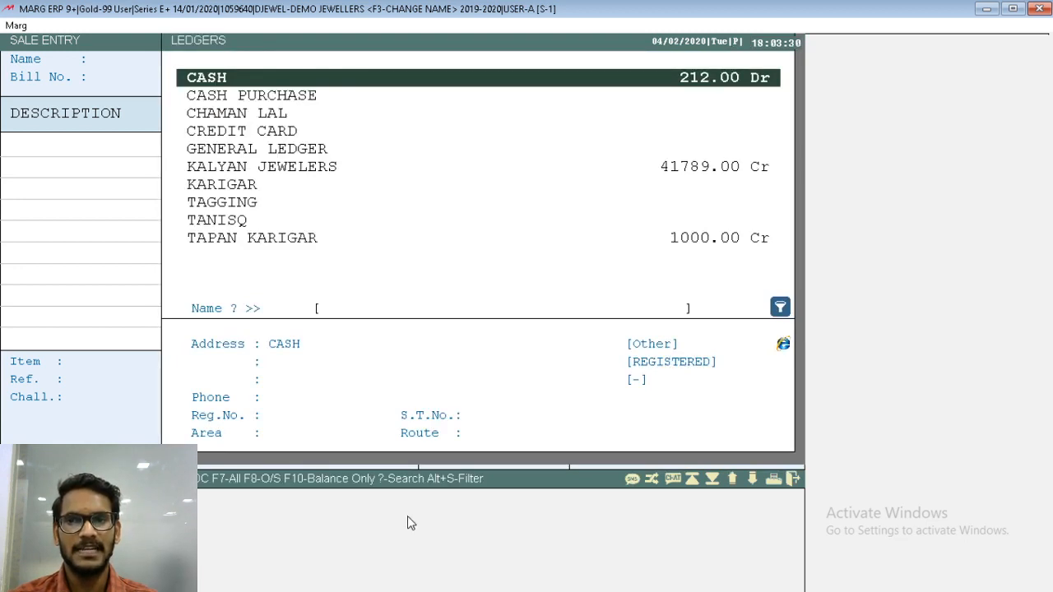
key(Down)
key(Down)
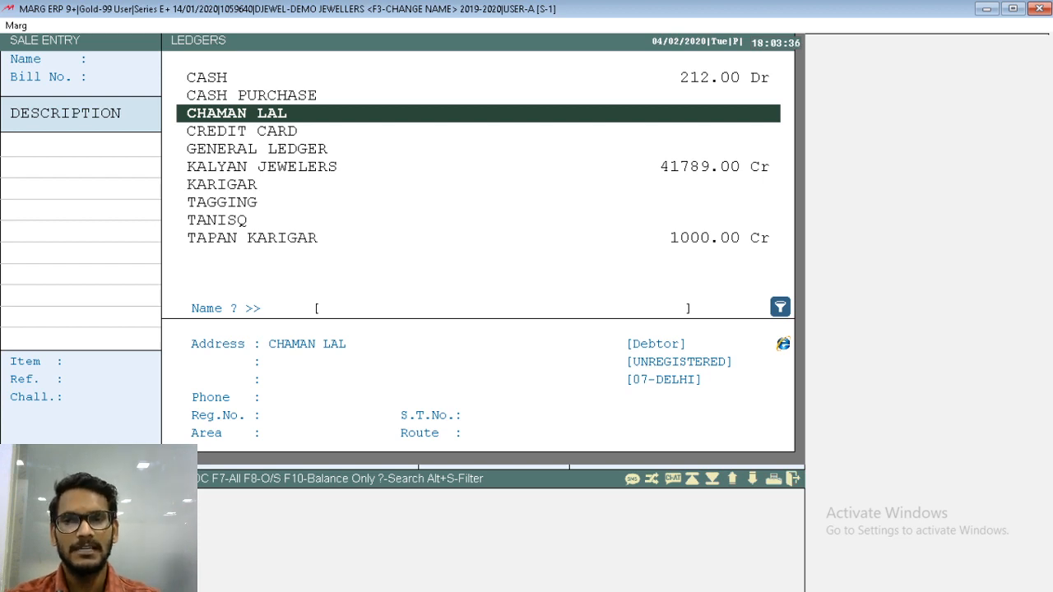
key(Return)
key(Return)
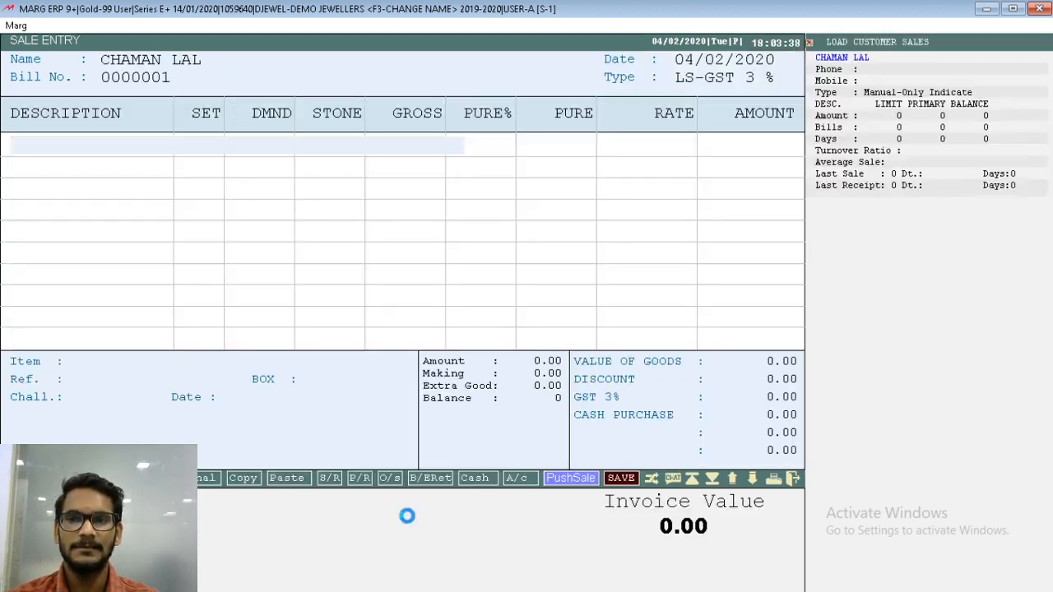
key(Return)
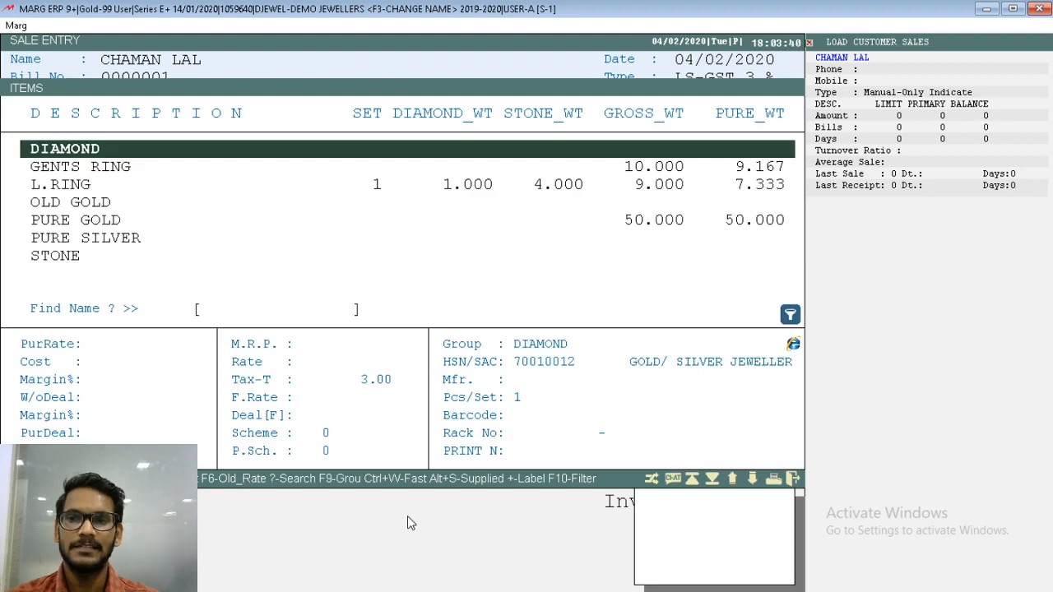
Add L.RING with reference L003 to the sale as 1 set, accepting the 4100 rate, 91.667 % purity and 9.000 gross weight.
key(Down)
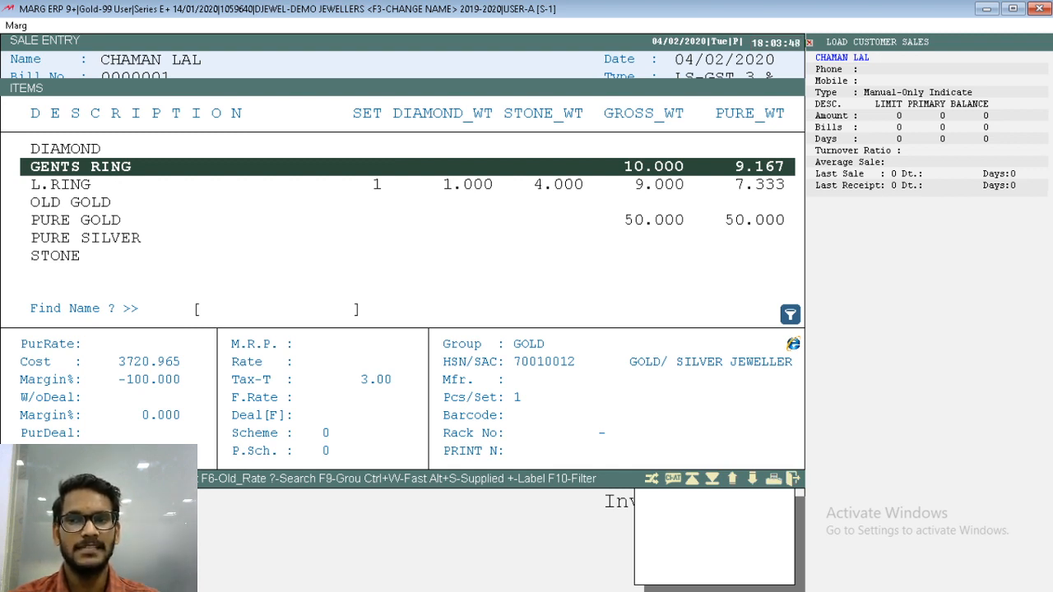
click(61, 185)
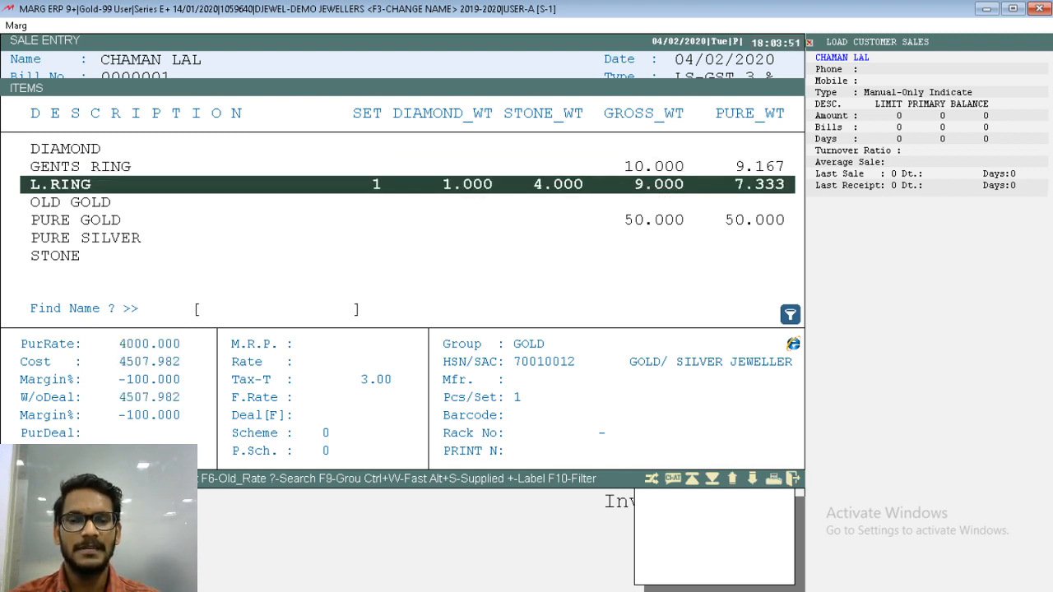
key(Return)
key(Return)
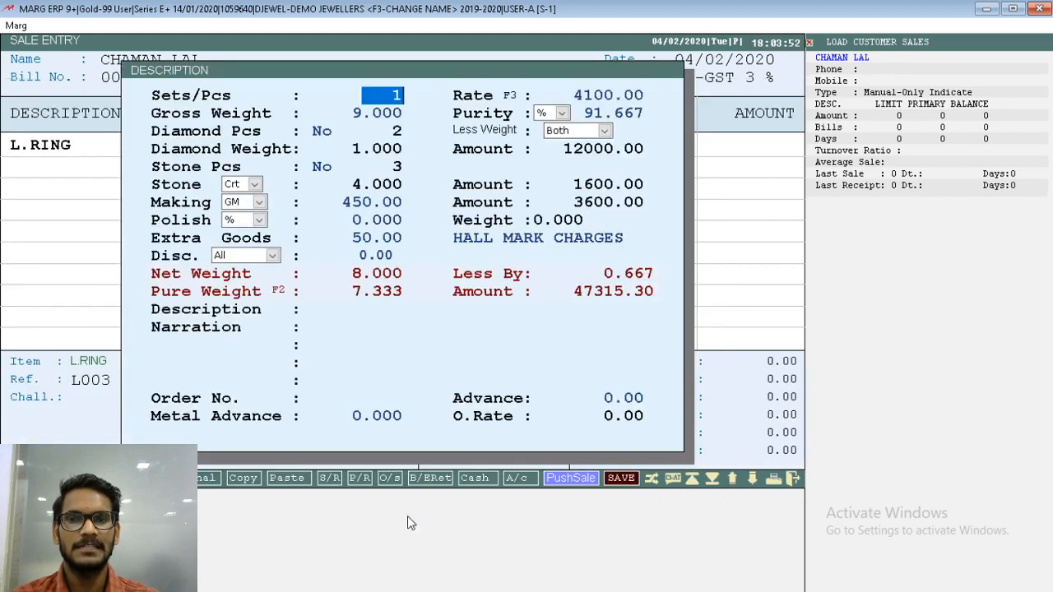
key(F3)
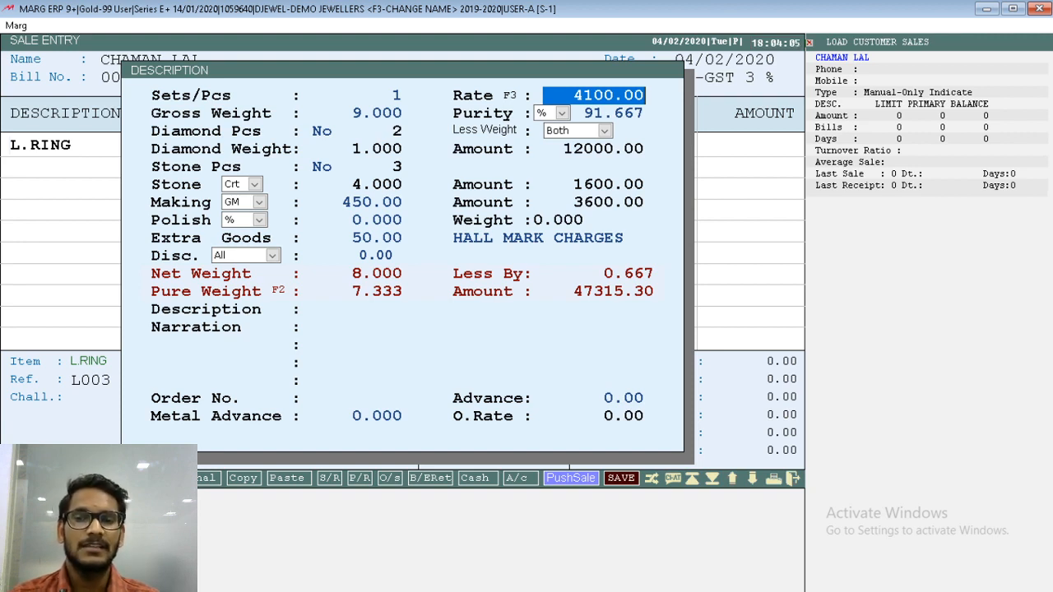
key(Return)
key(Return)
key(Return)
key(Return)
key(Return)
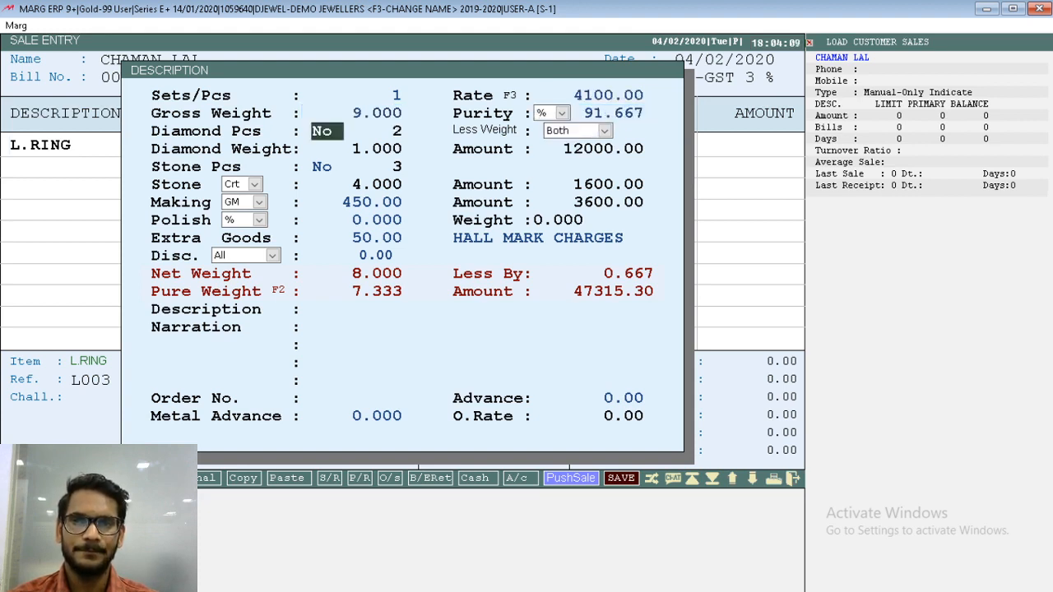
Set the L.RING's making charge to 500 per GM, keep the 50.00 hallmark charges, and accept the item into the bill.
key(Return)
key(Return)
key(Return)
key(Return)
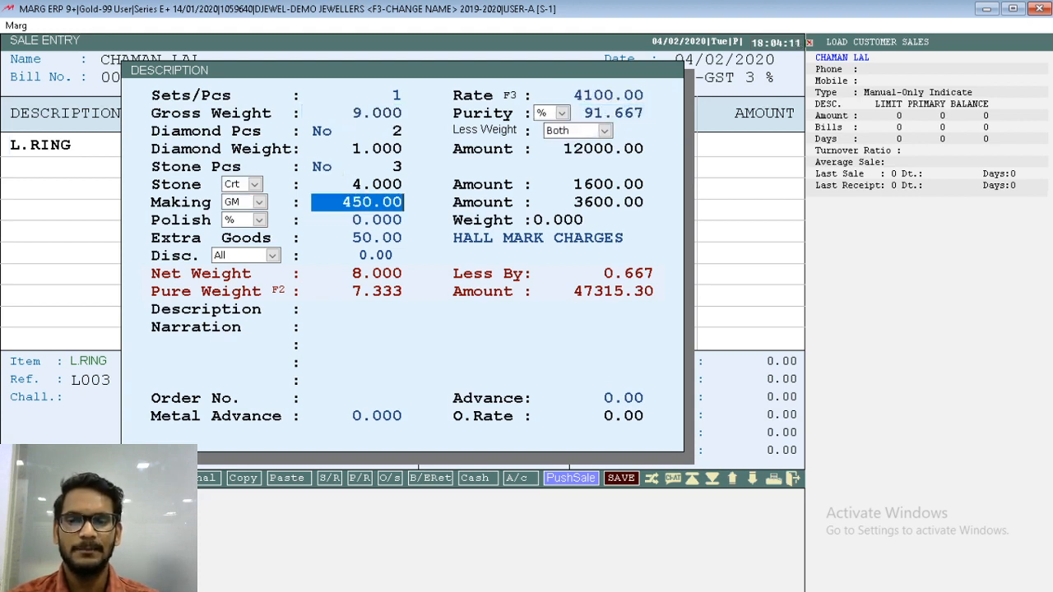
text(500)
key(Return)
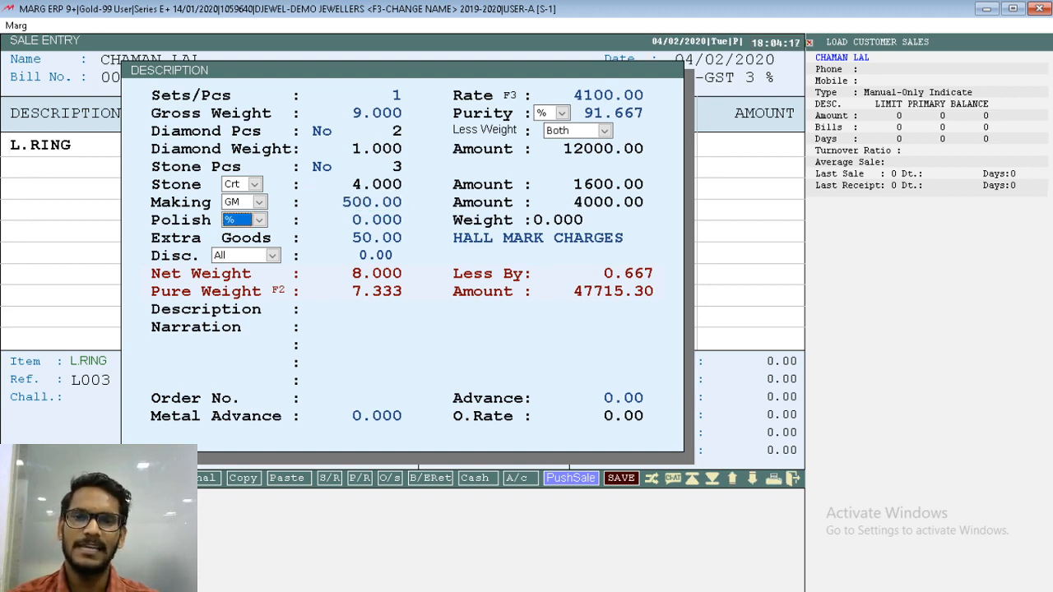
key(Return)
key(Return)
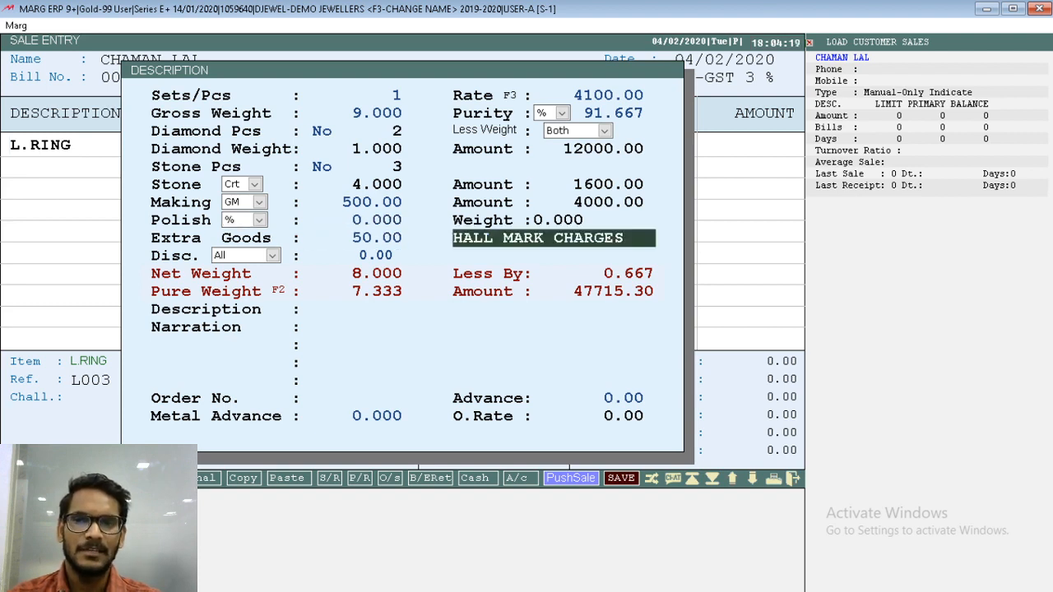
key(Return)
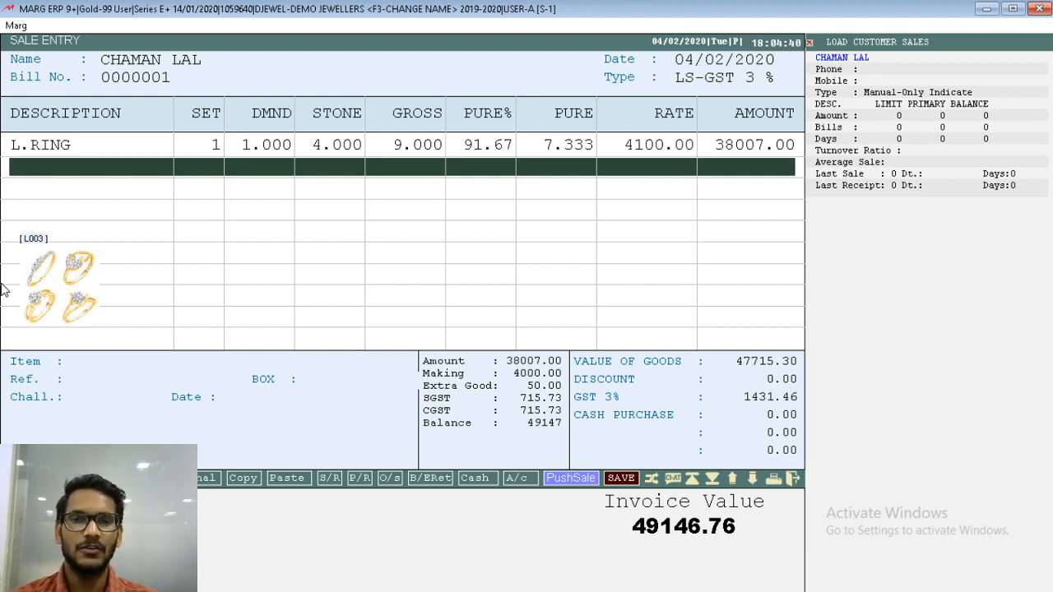
Finish the sale bill with the cash payment amount left at 0.00, and save it as fully outstanding.
key(Return)
key(Return)
key(Return)
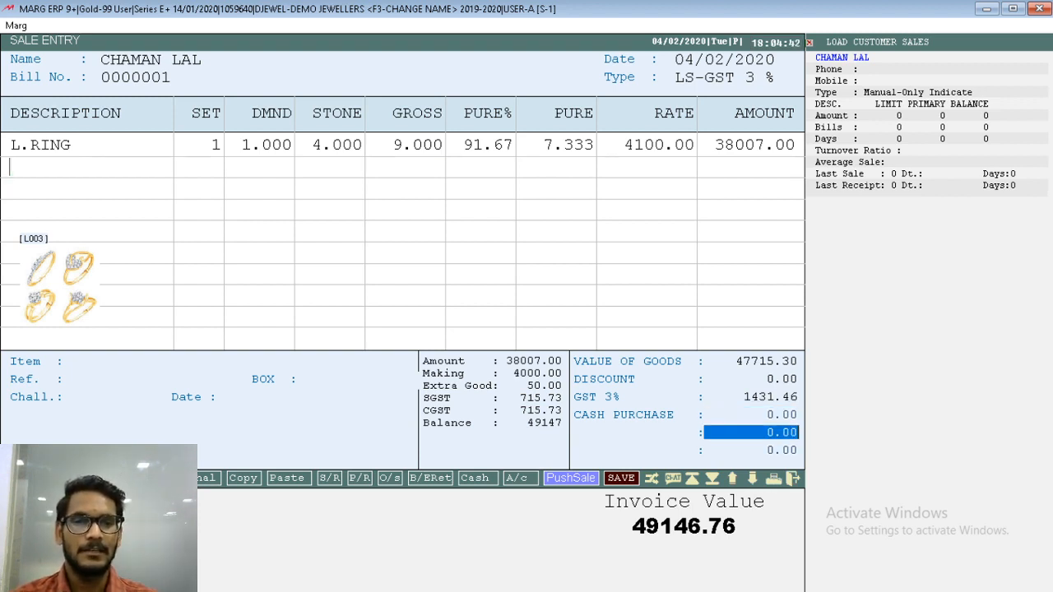
key(Return)
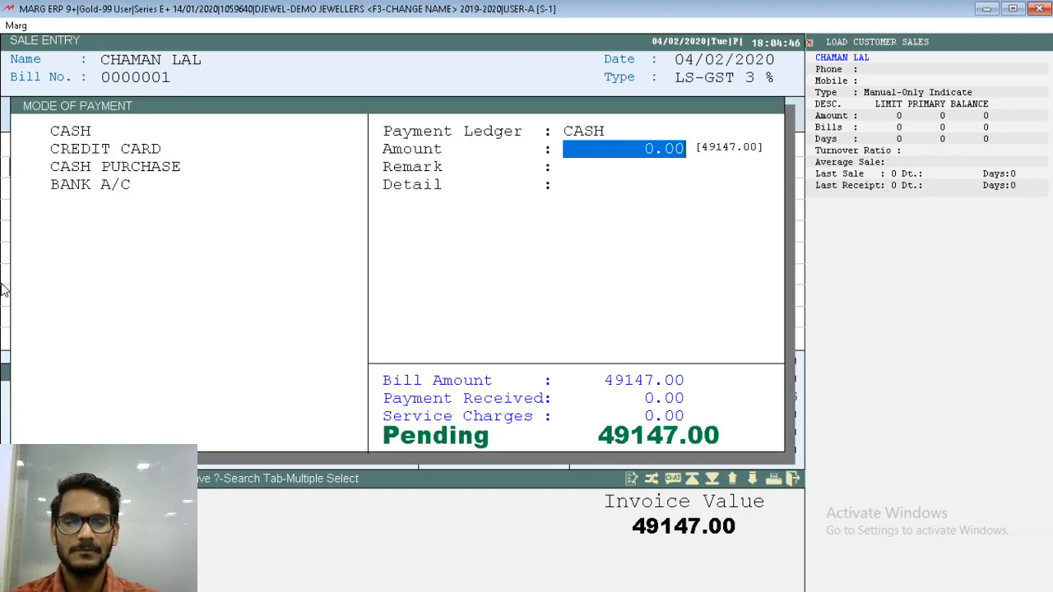
key(Return)
key(Return)
key(Return)
key(Escape)
key(Return)
key(Return)
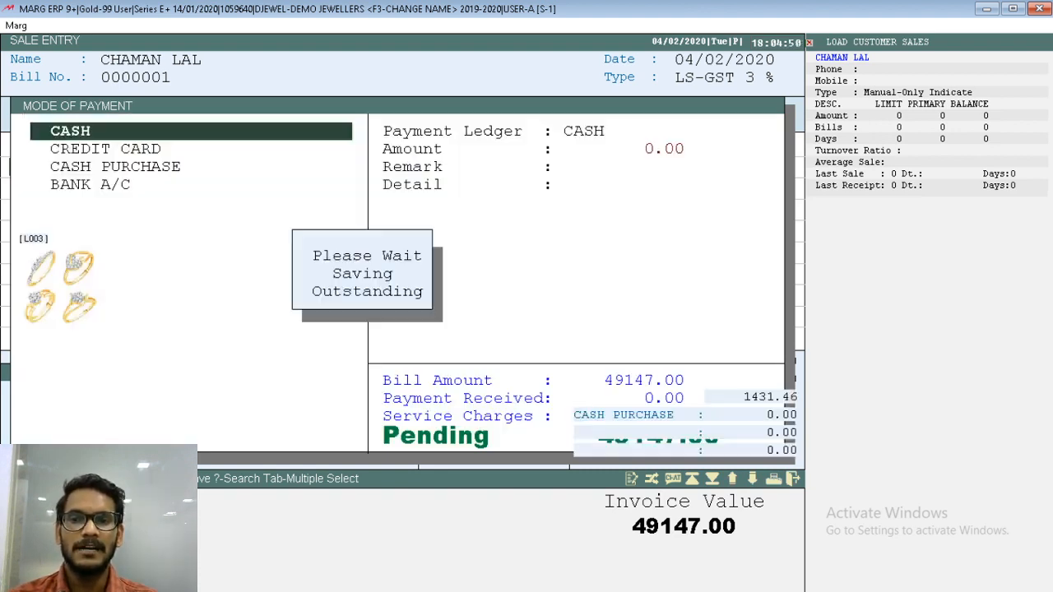
Preview the saved sale's GST invoice from the header through the item line to the grand total, and leave the sale entry.
key(Return)
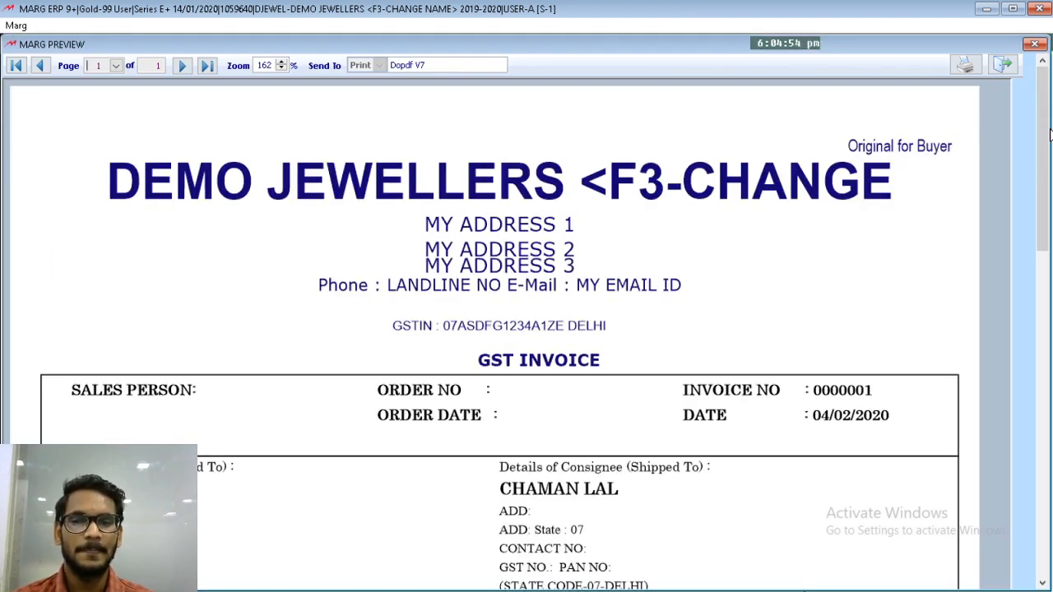
drag(1044, 170, 1044, 332)
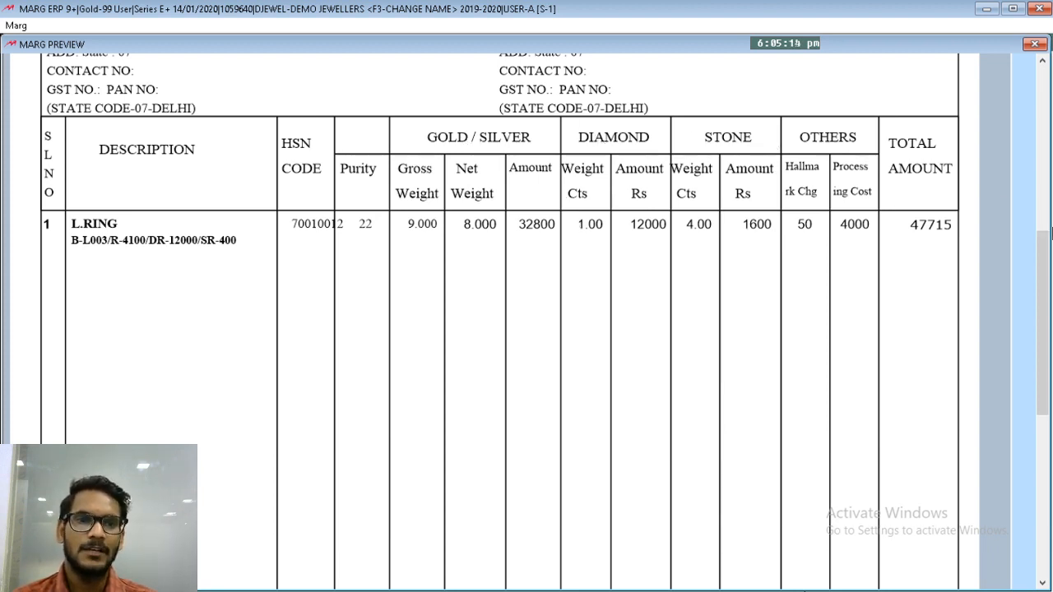
drag(1044, 240, 1041, 385)
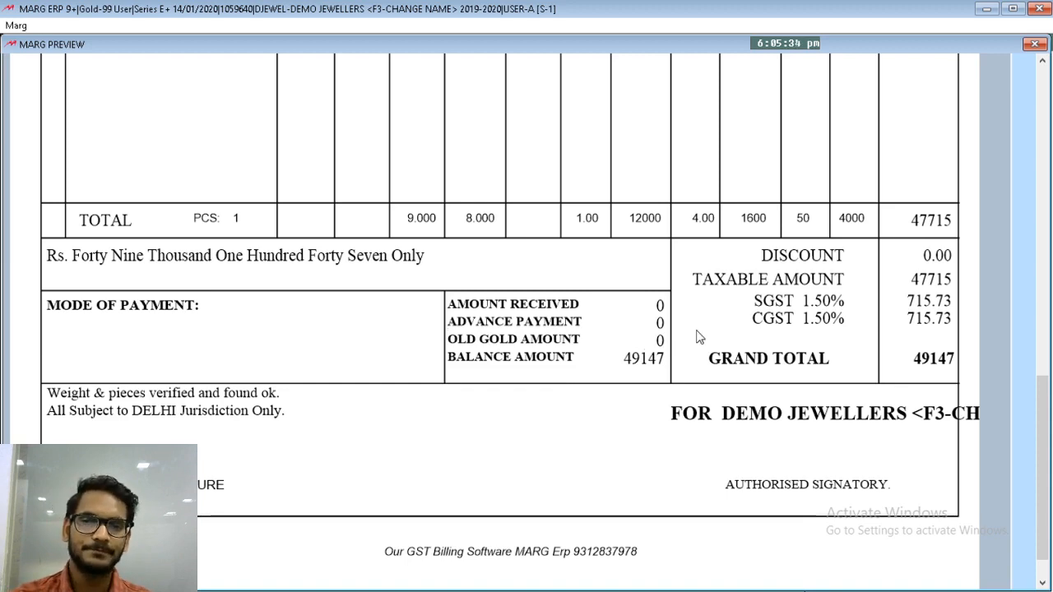
key(Escape)
key(Escape)
key(Escape)
key(Escape)
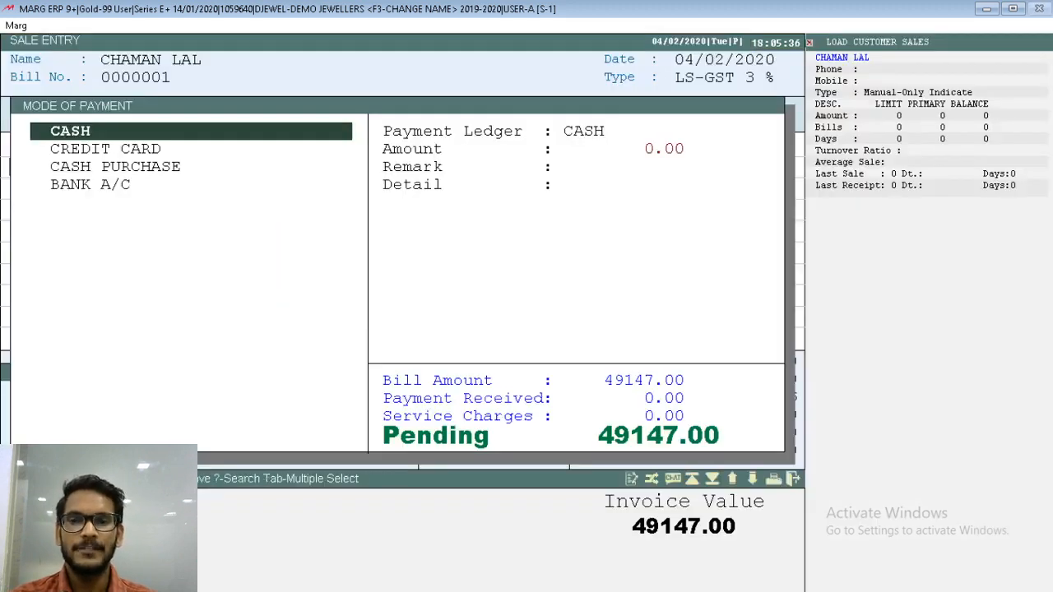
key(Escape)
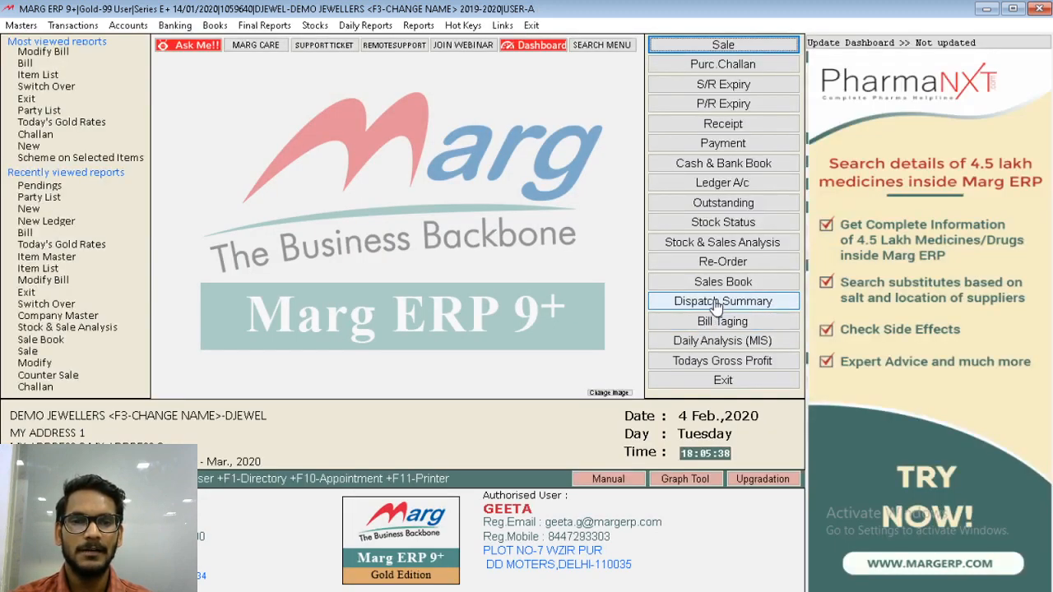
Open the closing stock as of 04/02/2020 and generate the L.RING stock register from 01/04/2019 to 04/02/2020.
click(722, 282)
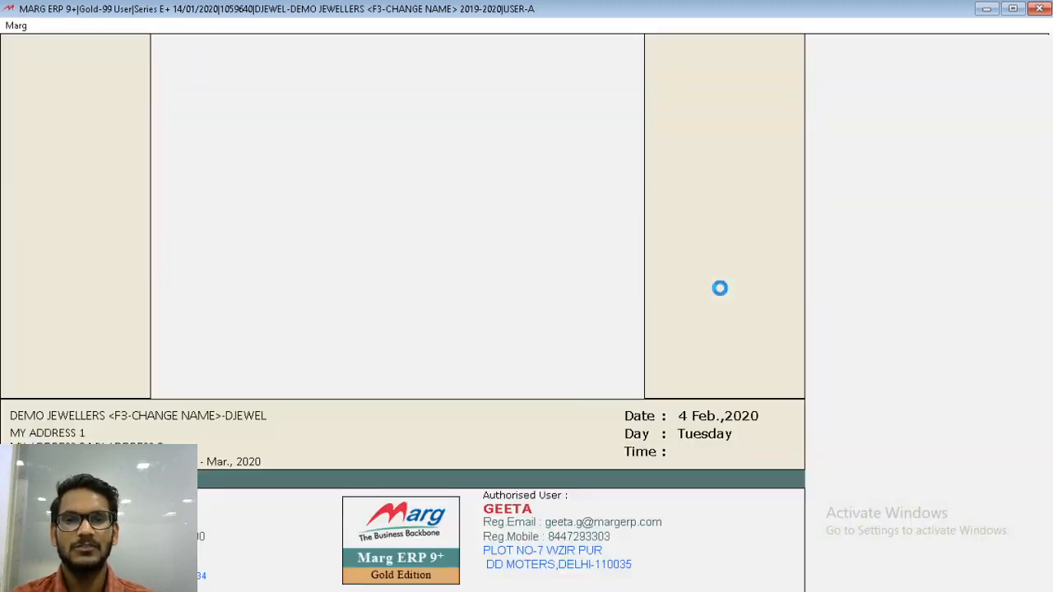
key(Escape)
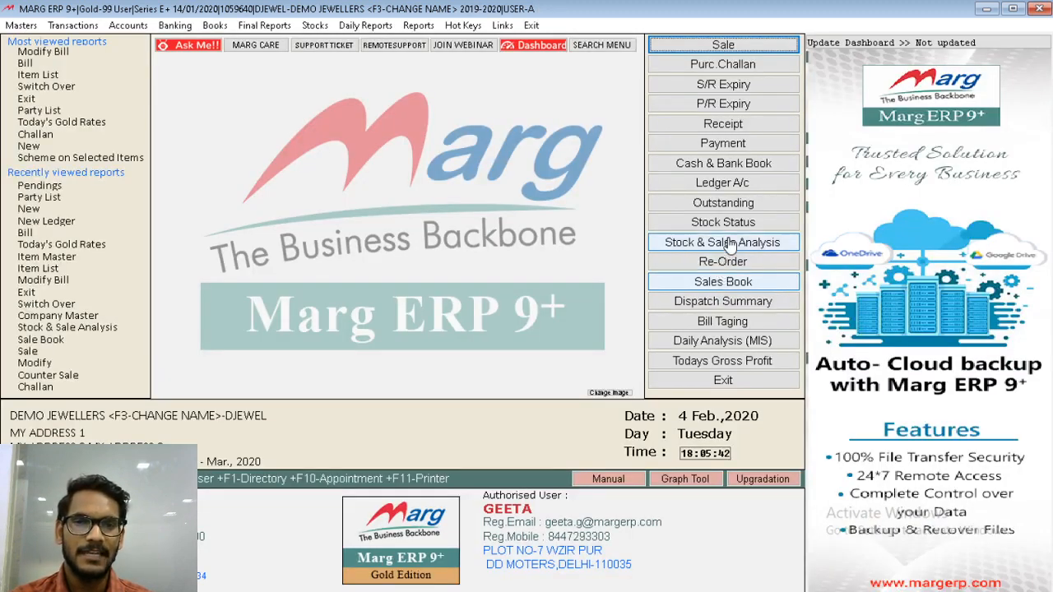
click(736, 232)
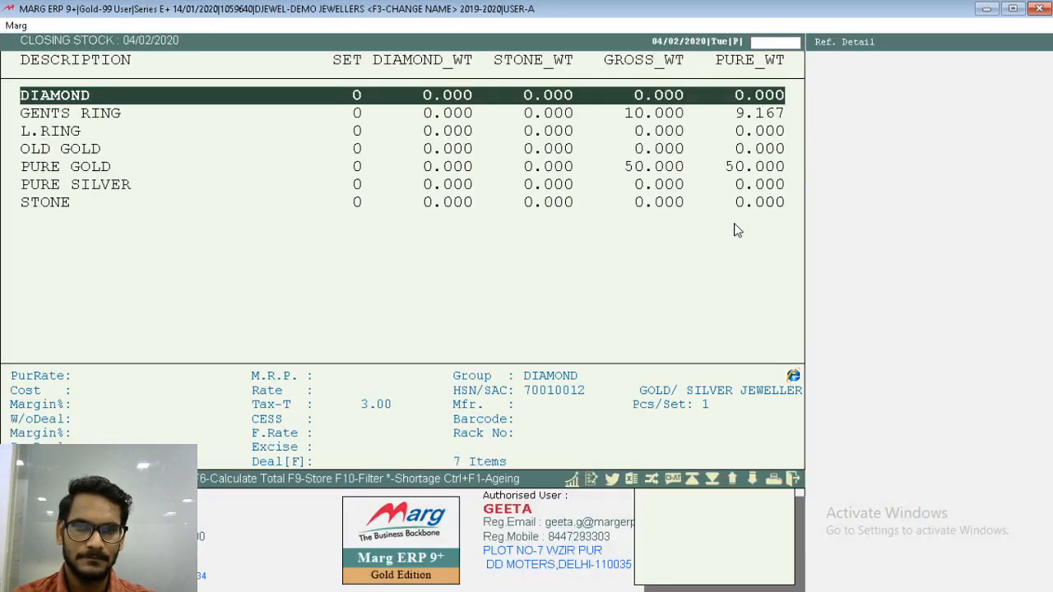
key(Down)
key(Down)
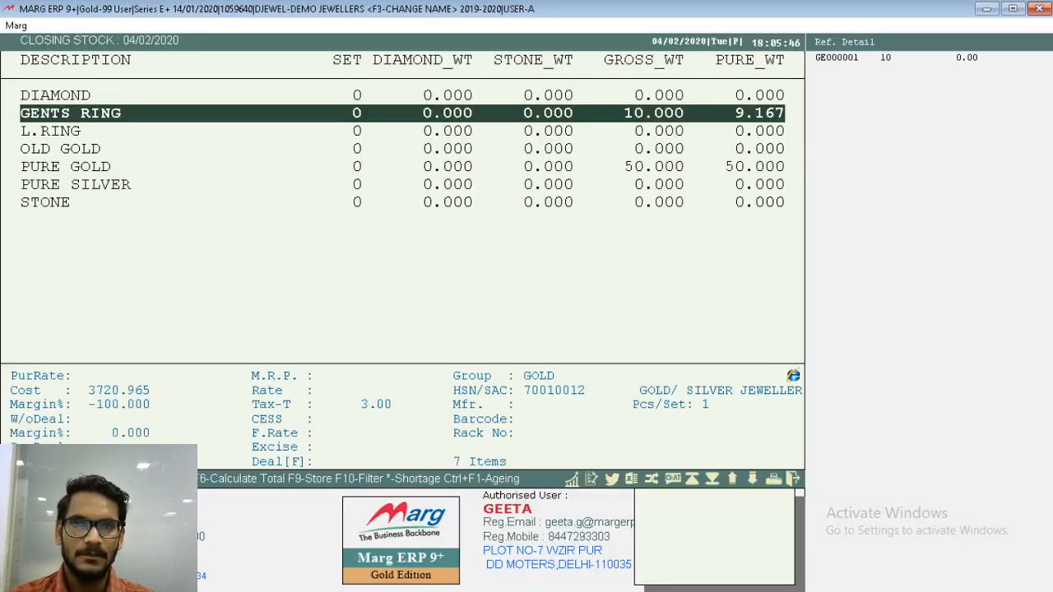
key(Return)
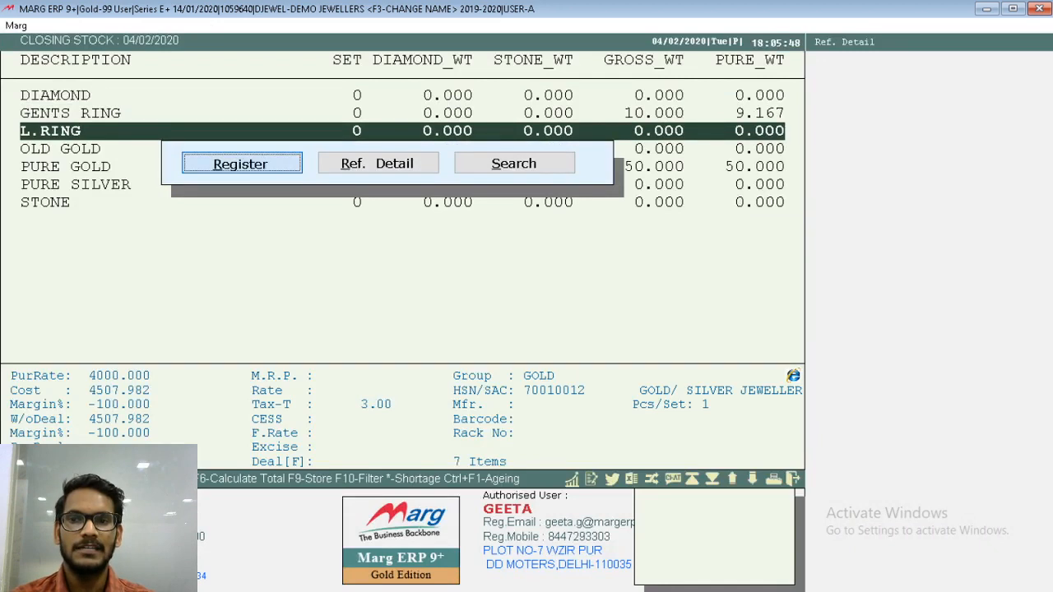
key(Return)
key(Return)
key(Return)
key(Return)
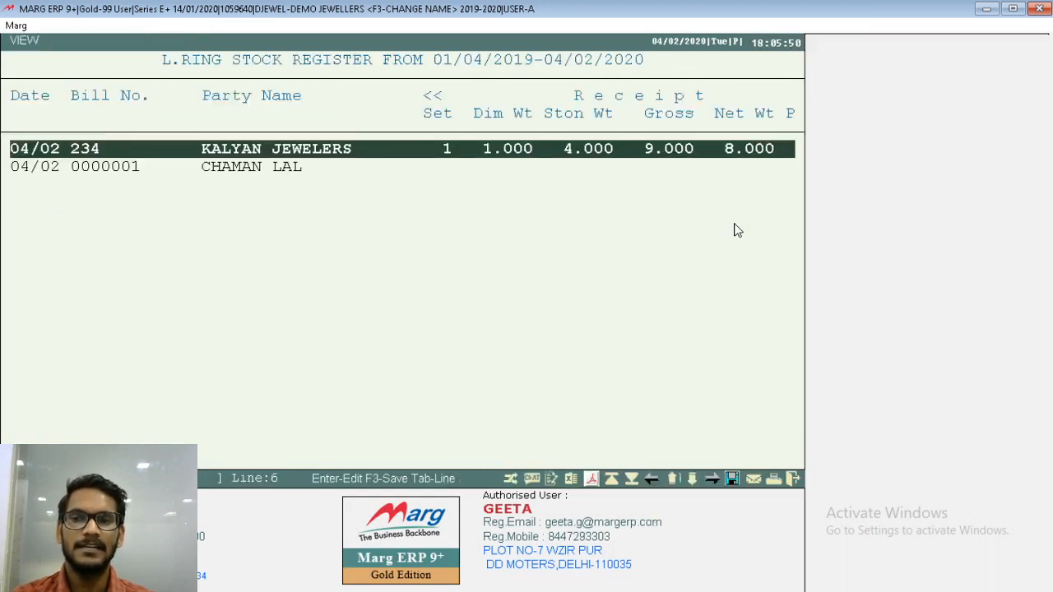
Preview the L.RING stock register in GUI-View format, check its receipt, issue and balance entries, and close the report and stock list.
key(Down)
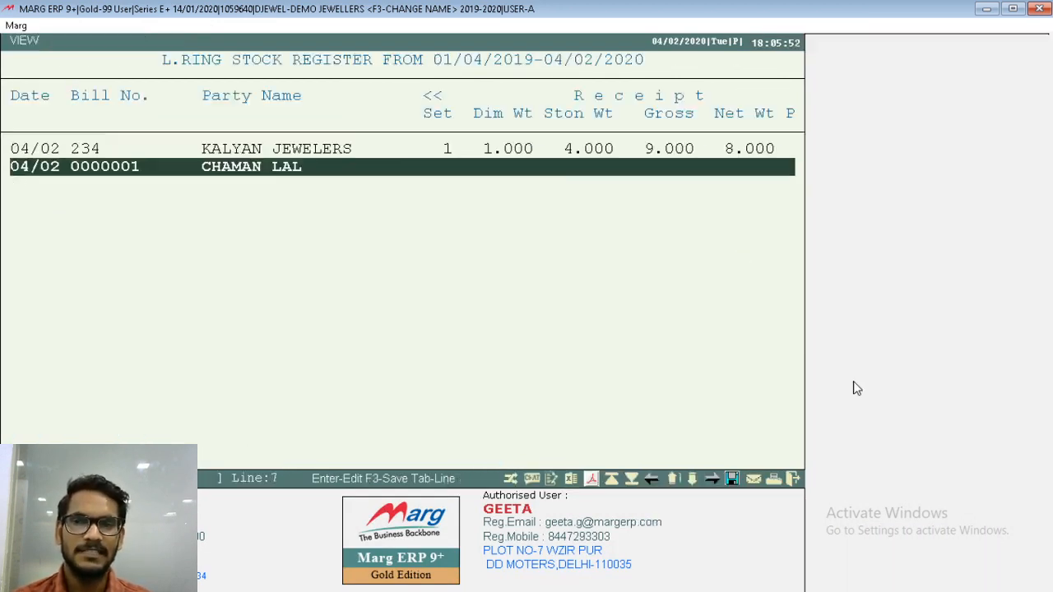
click(592, 479)
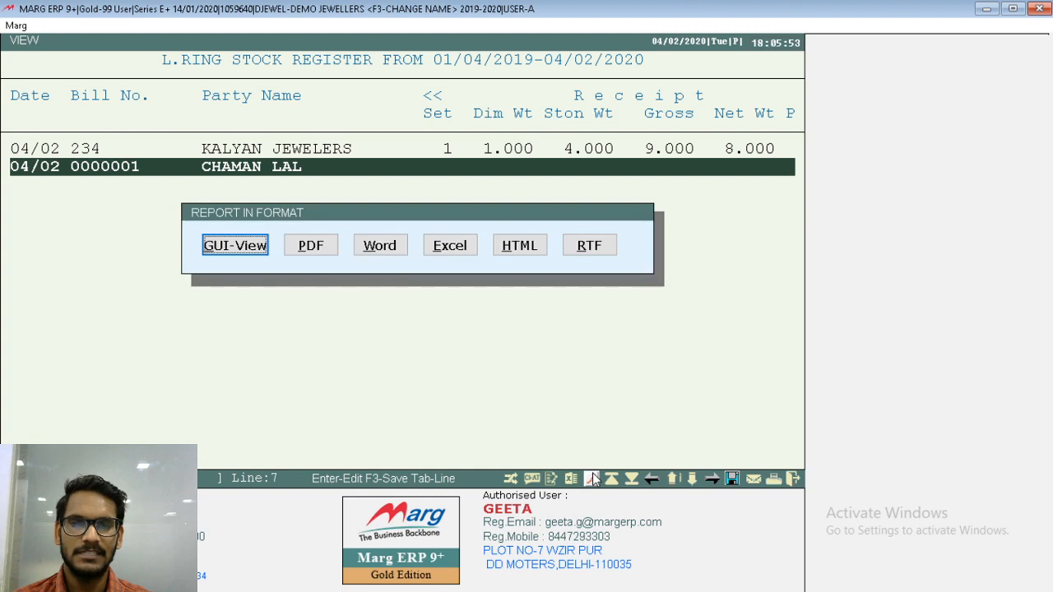
click(241, 245)
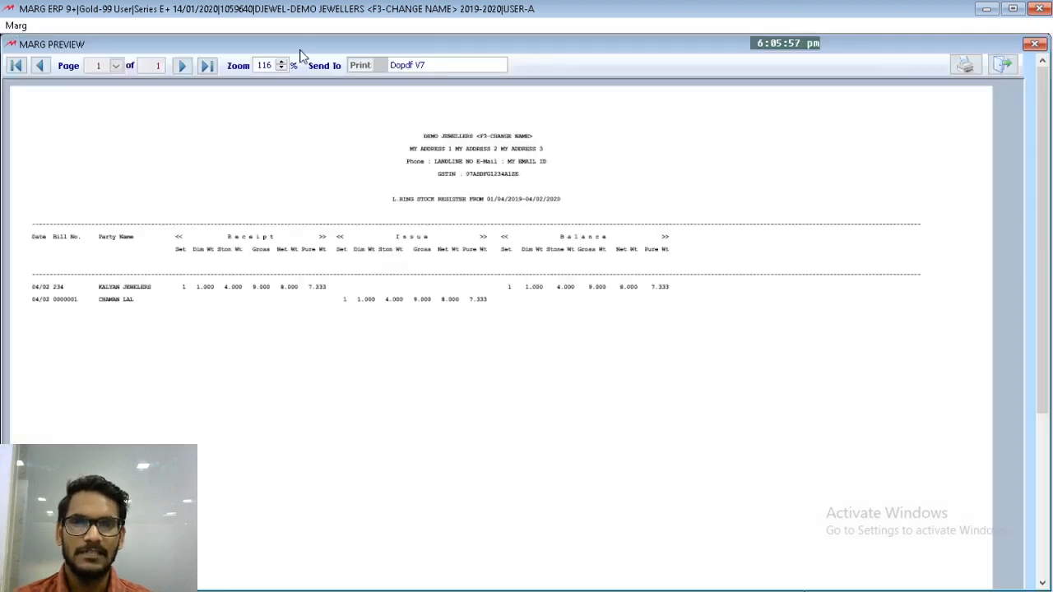
click(281, 63)
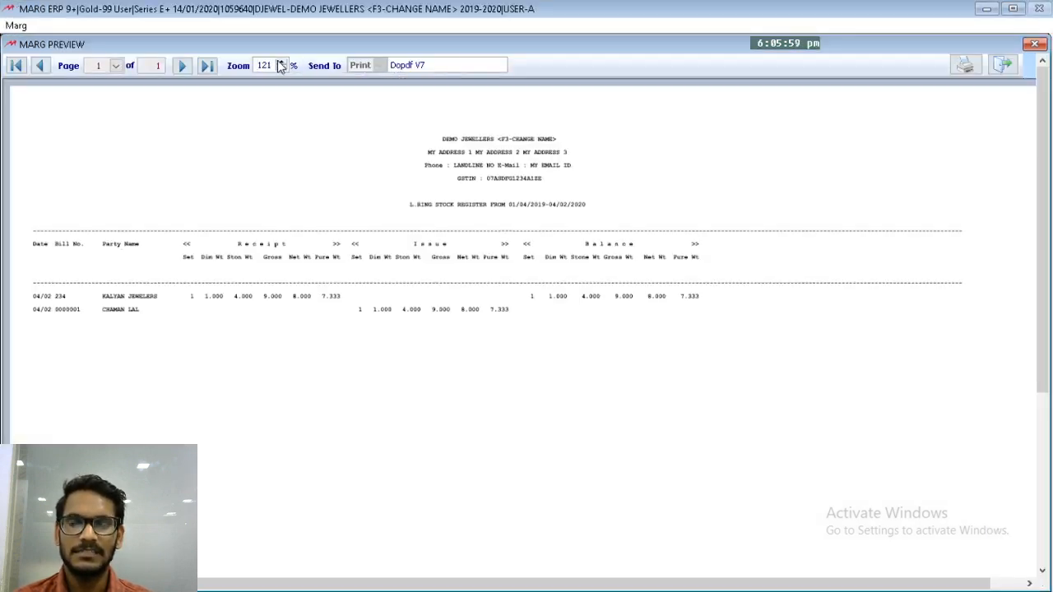
click(280, 63)
click(280, 62)
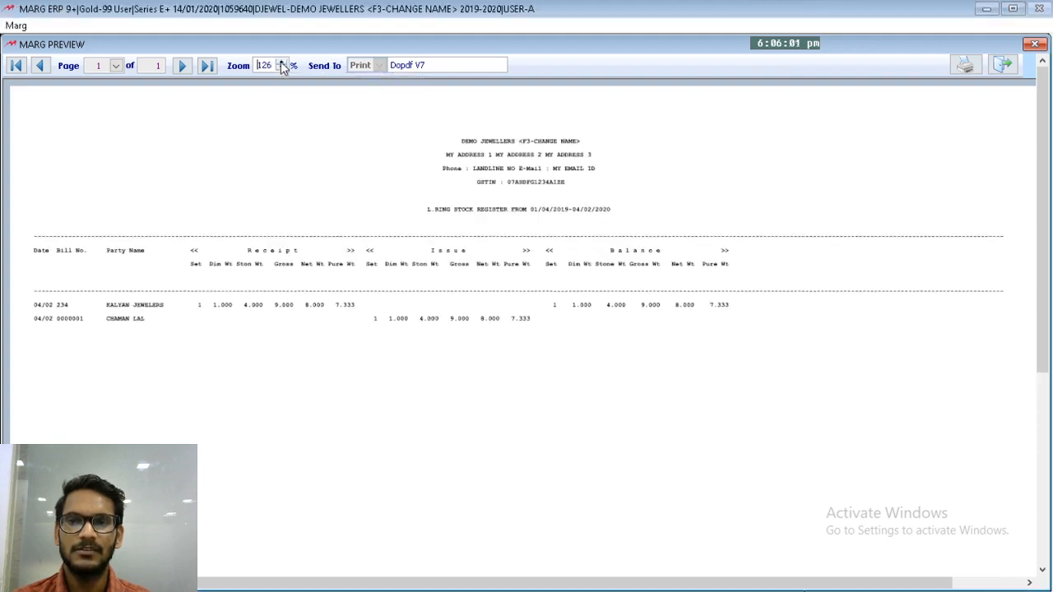
click(281, 64)
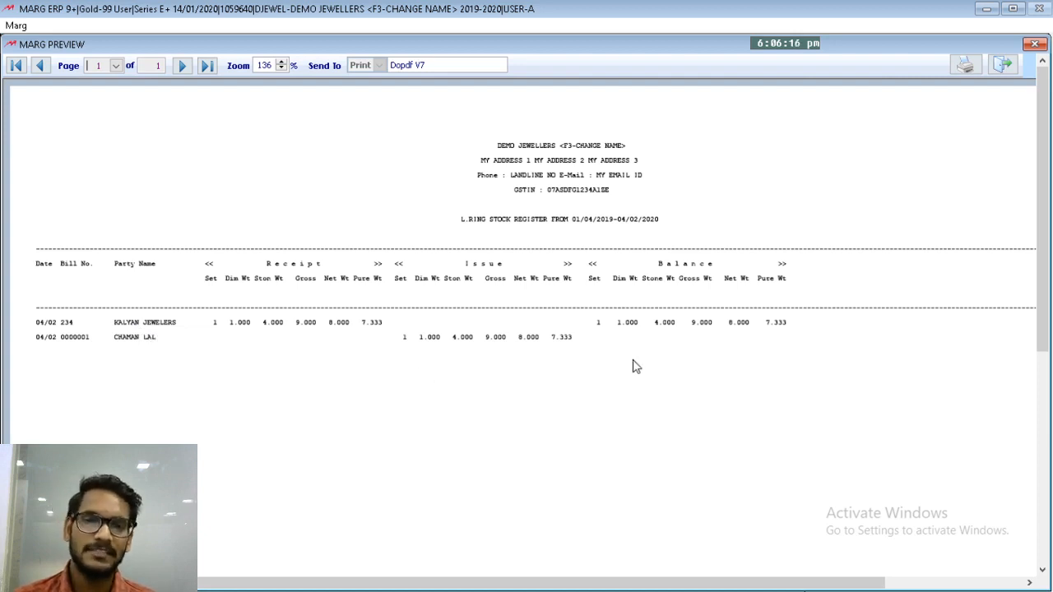
drag(1040, 288, 1051, 173)
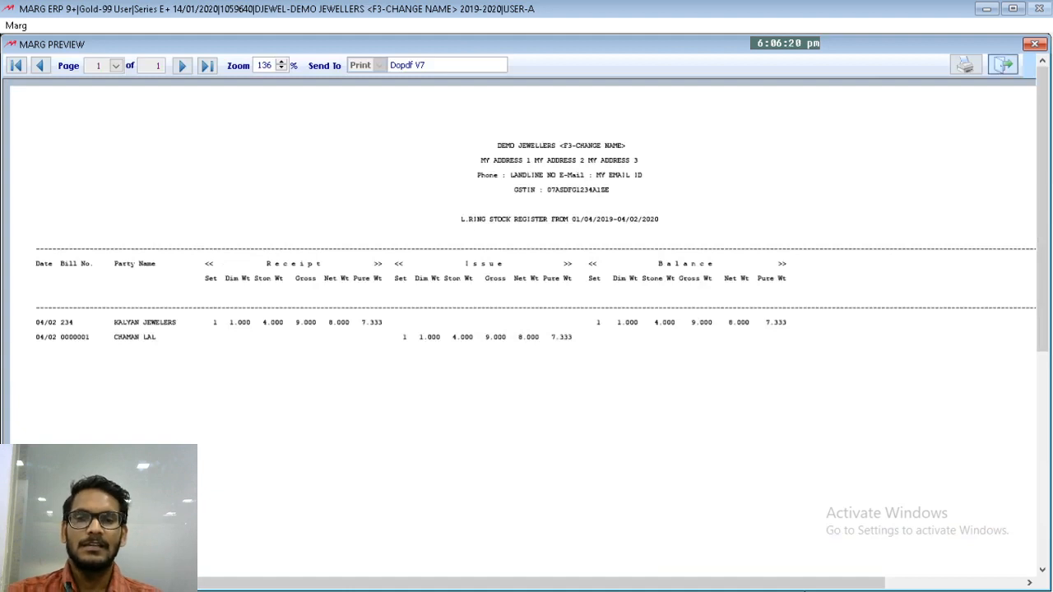
click(1003, 65)
key(Escape)
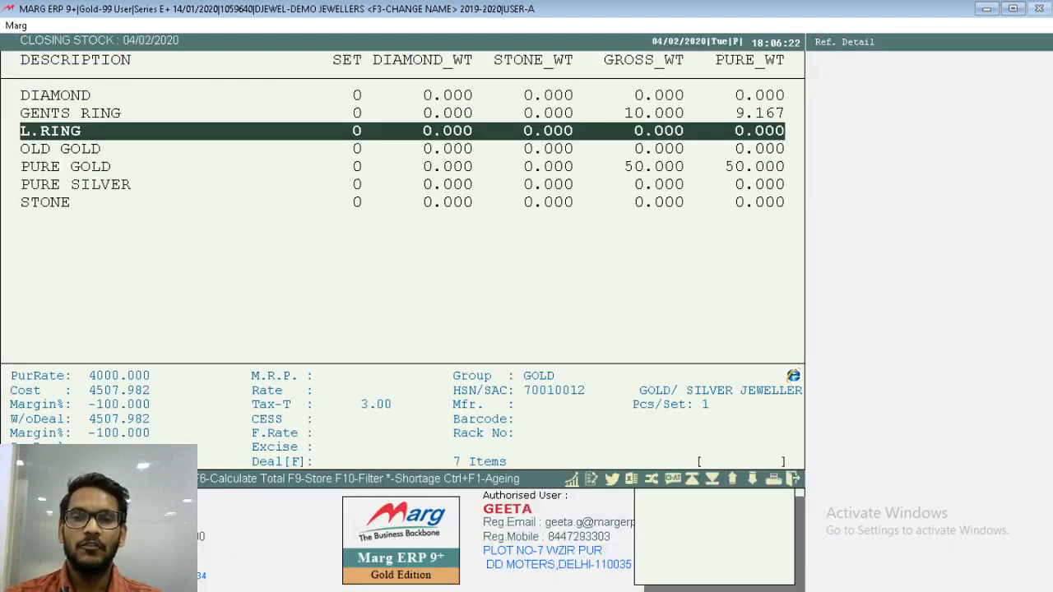
key(Escape)
Open the SELF FORMAT setup and enter the software providers' access password.
key(alt+m)
key(Up)
key(Right)
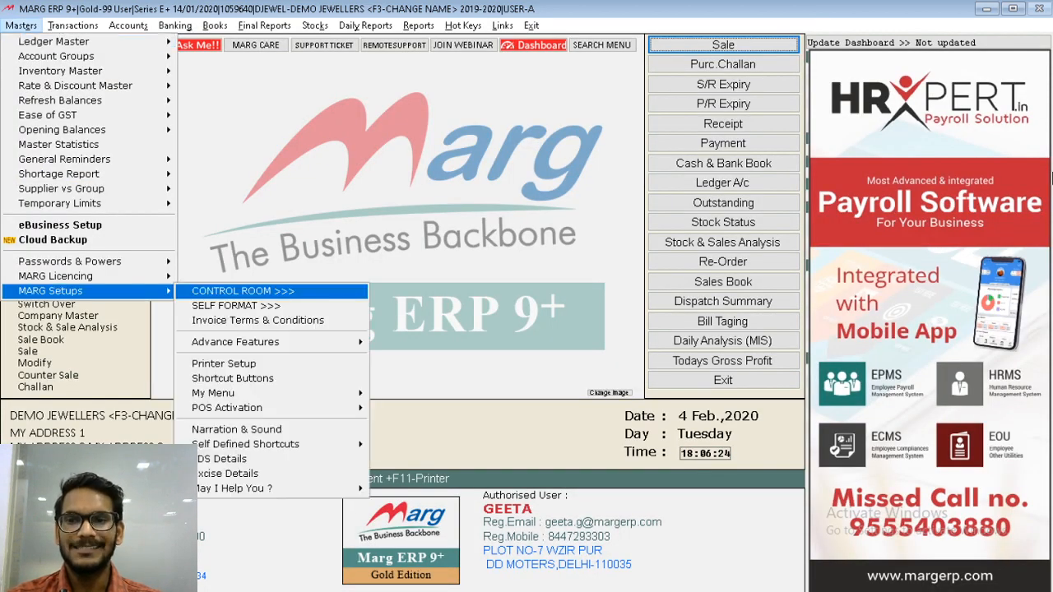
key(Down)
key(Return)
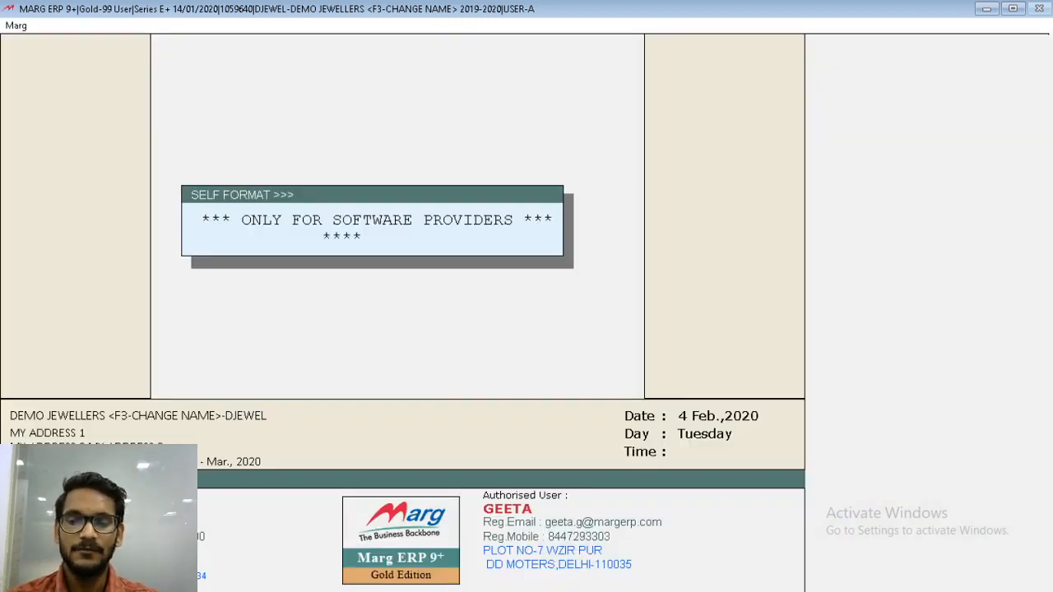
key(Return)
Open the item section of the JG GUI bill format for editing.
key(Down)
key(Return)
text(JG)
key(Return)
key(Down)
key(Return)
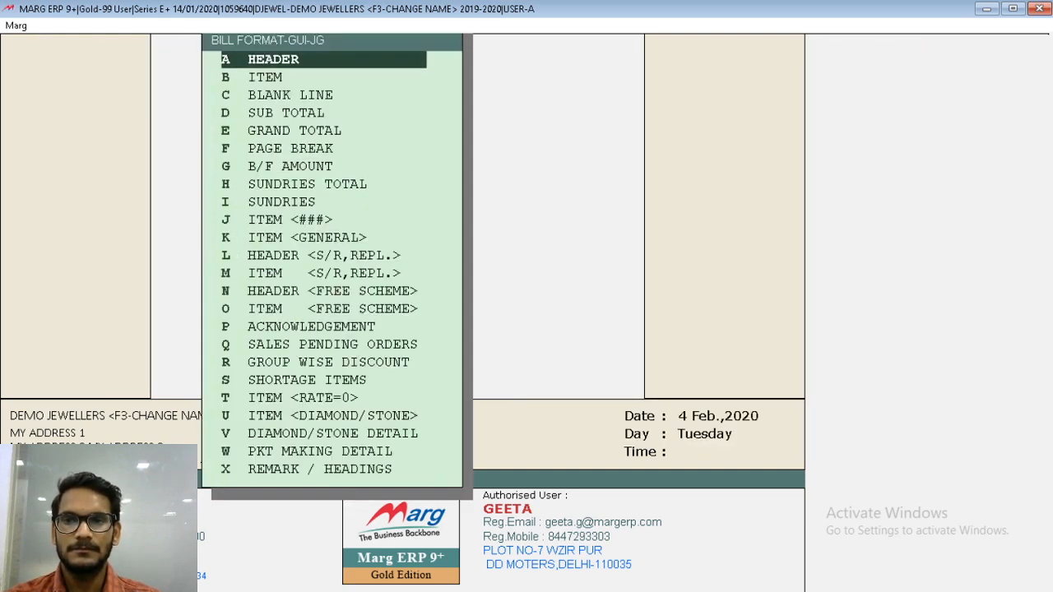
key(Return)
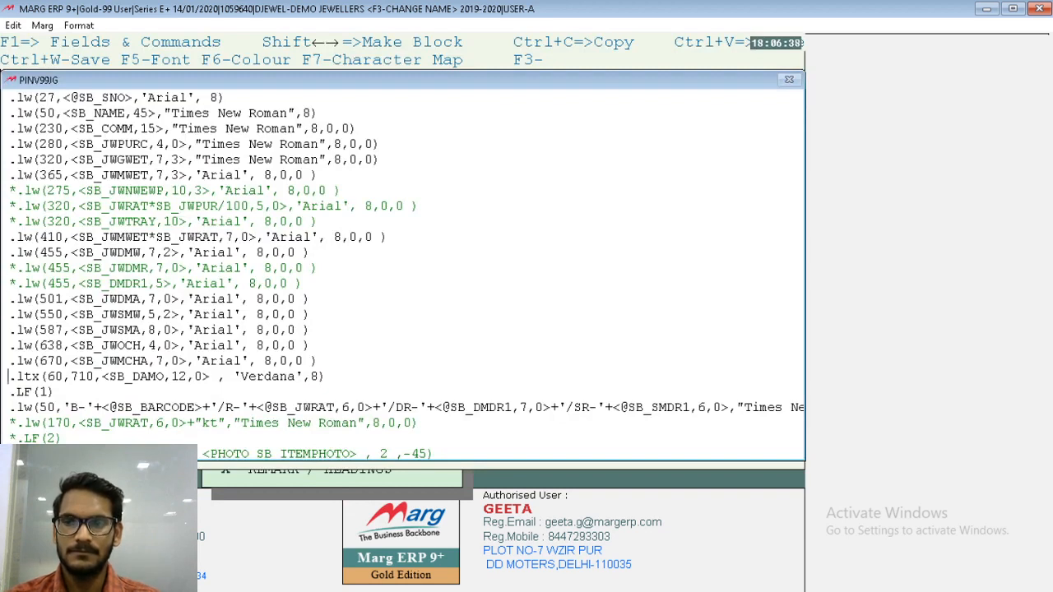
Check the last item lines of the JG bill format, including the item photo command, and close the format setup.
key(Down)
key(Down)
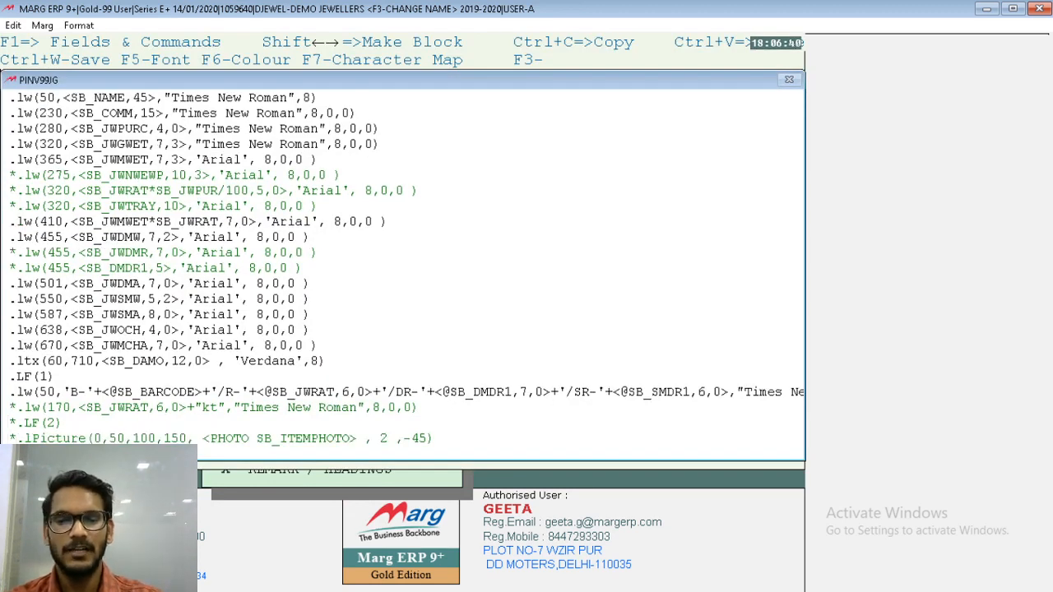
key(Escape)
key(Return)
key(Escape)
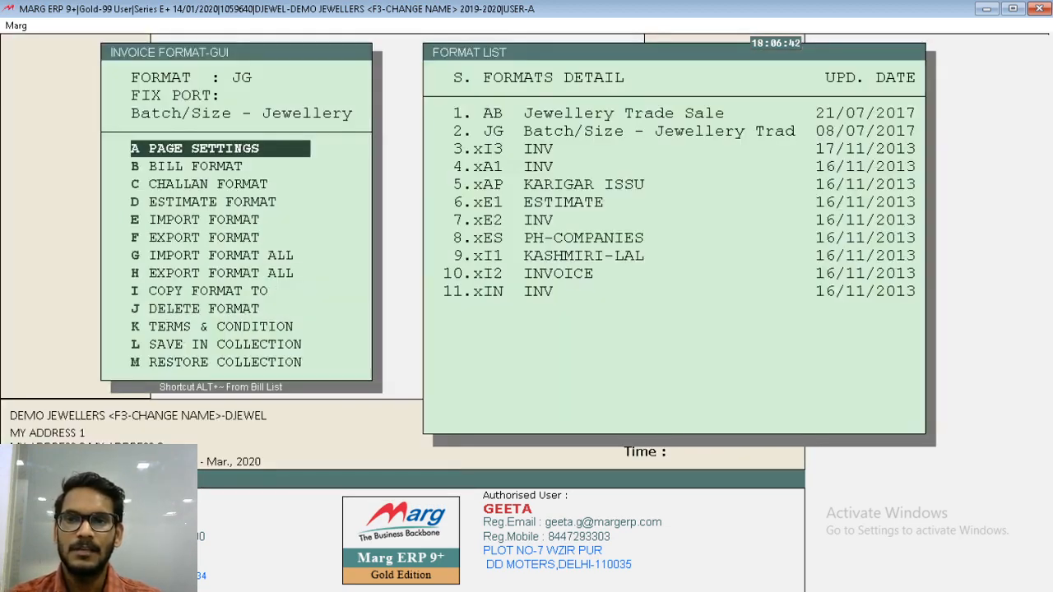
key(Escape)
Open the customer's L.RING sale bill from the all-time bill modification and preview its printed invoice down to the item row and photo.
key(alt+m)
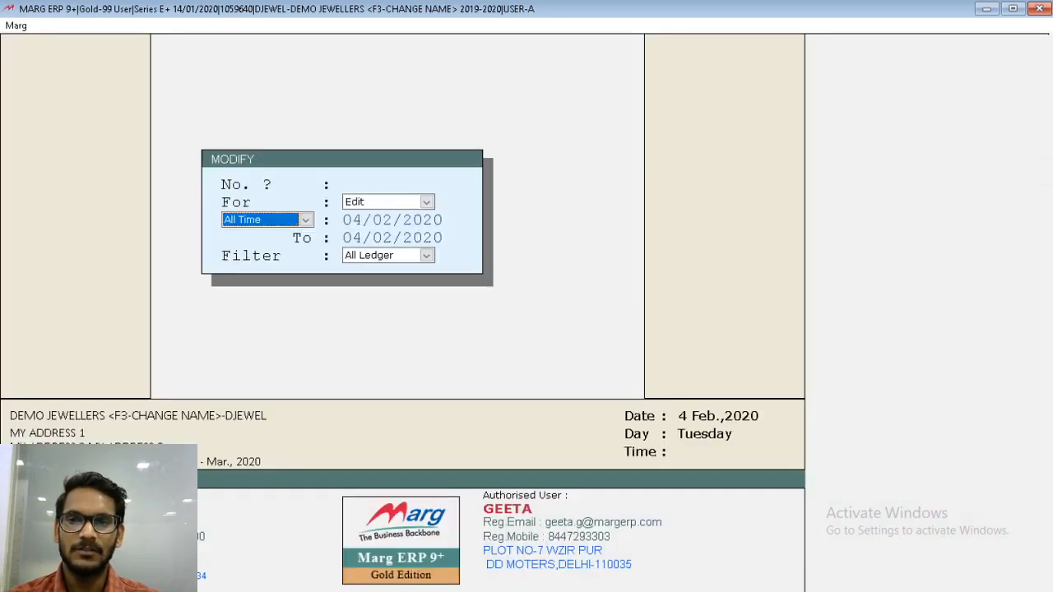
key(Return)
key(Return)
key(Return)
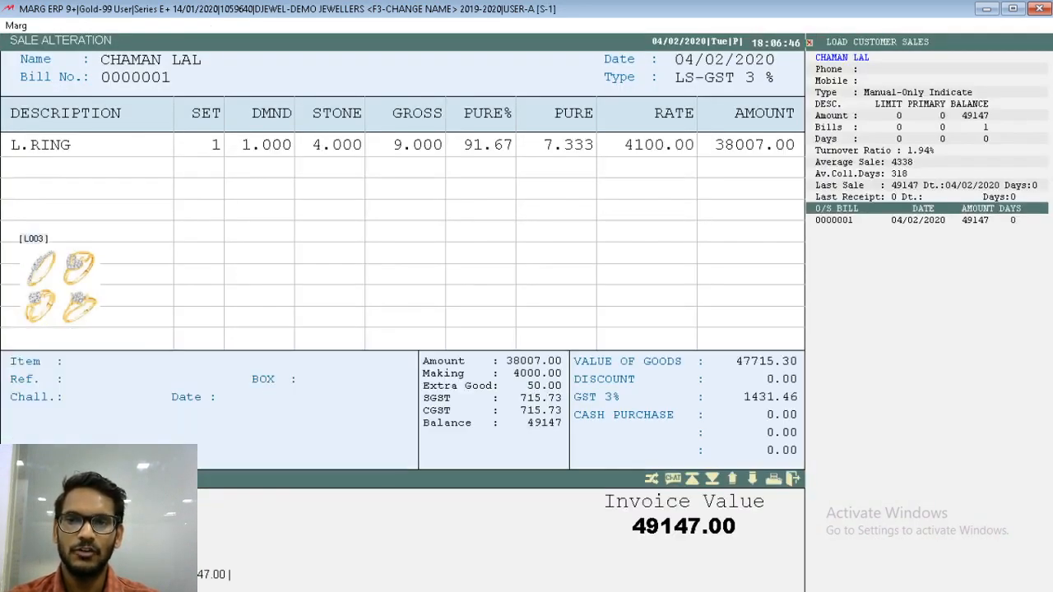
key(alt+p)
key(p)
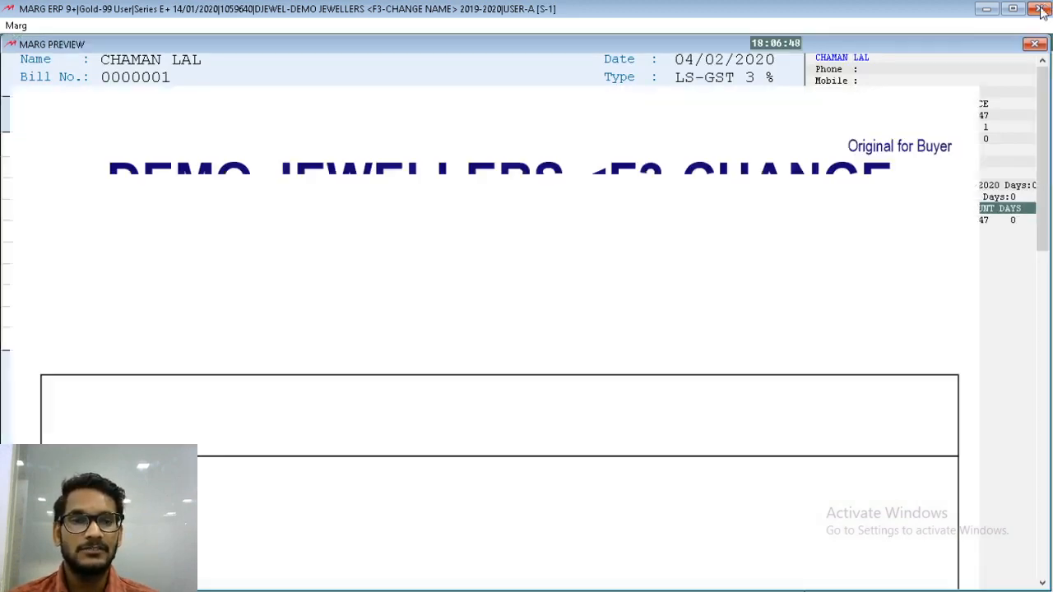
drag(1048, 152, 1033, 282)
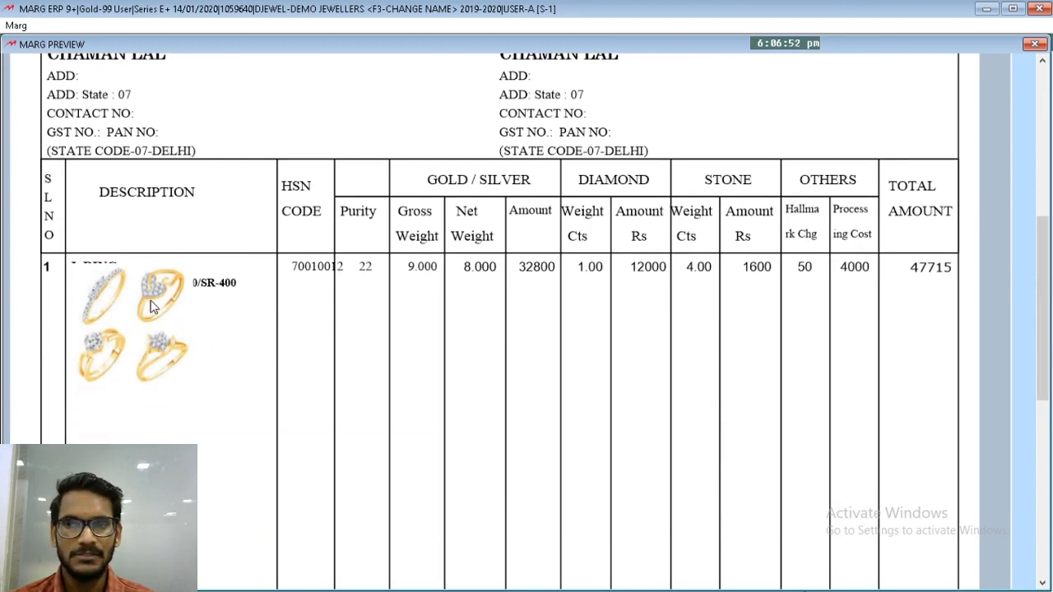
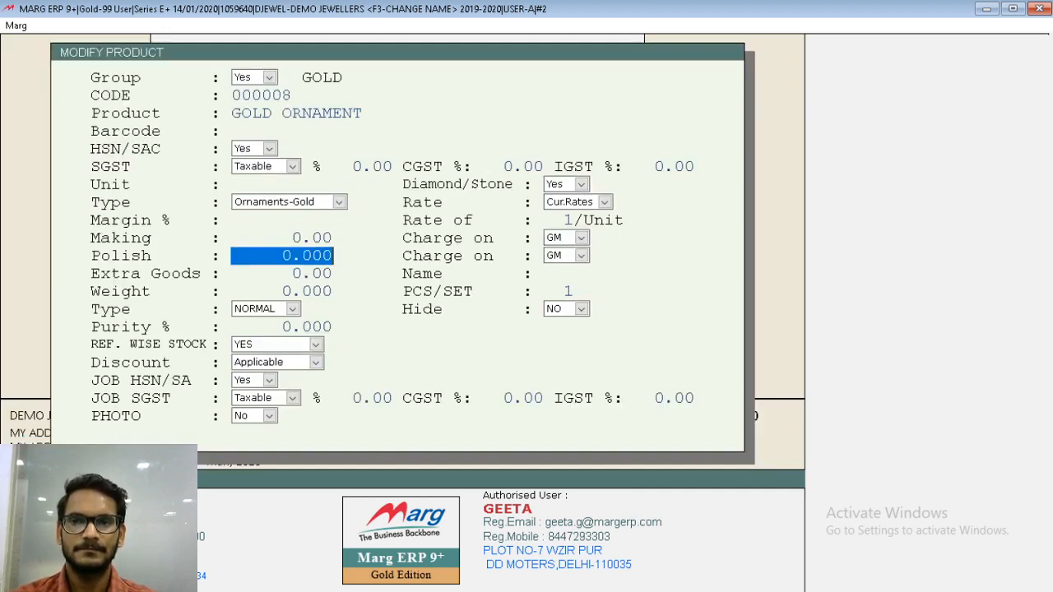
Set the GOLD ORNAMENT product's reference-wise stock to W/O, save the product and close the item list.
key(Up)
key(w)
key(Return)
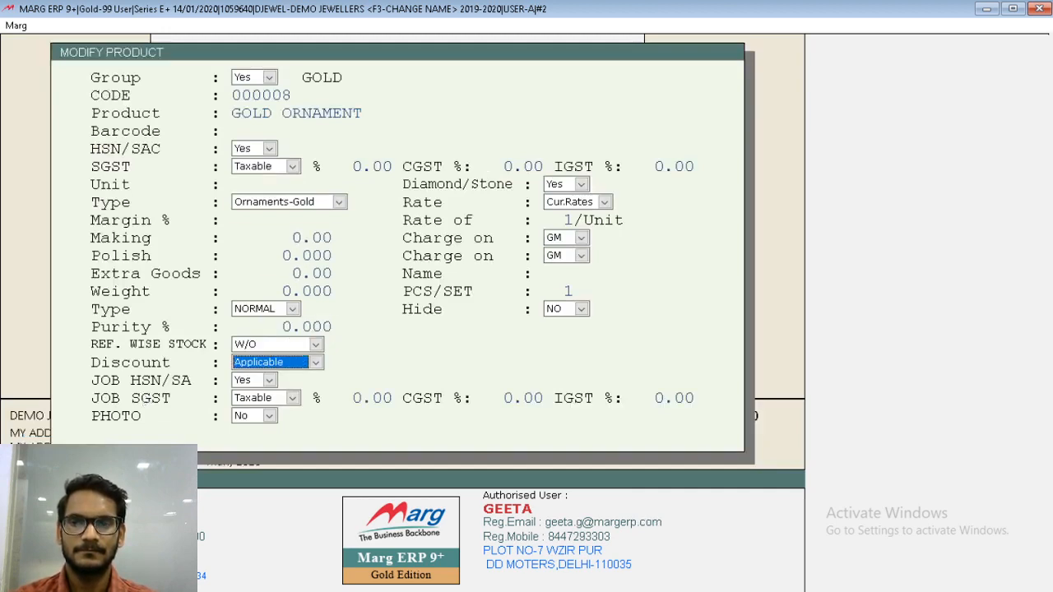
key(Page_Down)
key(Return)
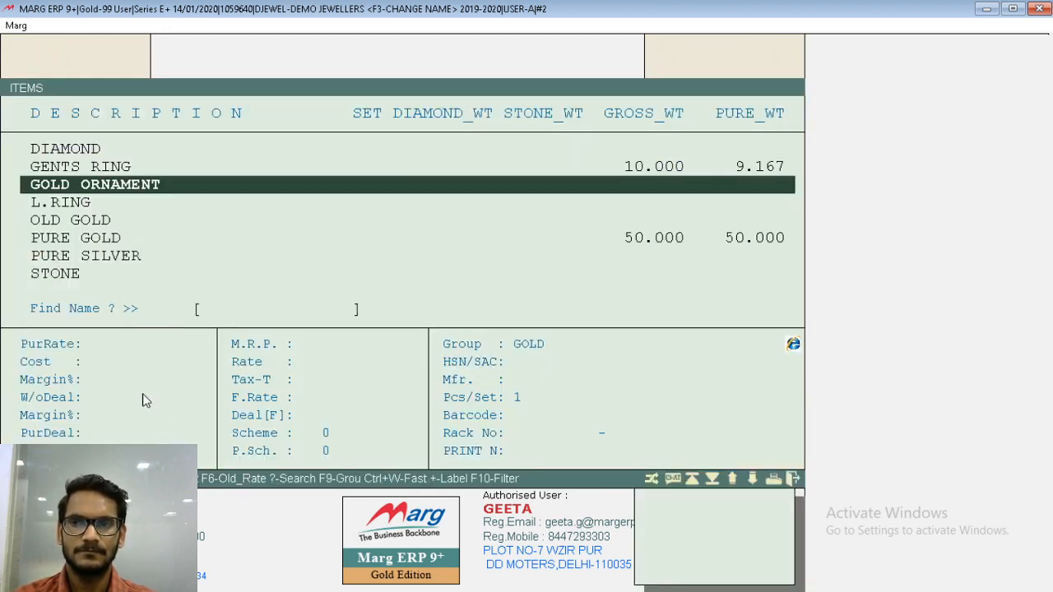
key(Escape)
Start a new purchase entry dated 04/02/2020 for KALYAN JEWELERS with party number 245 and type LP TAX FREE.
key(alt+n)
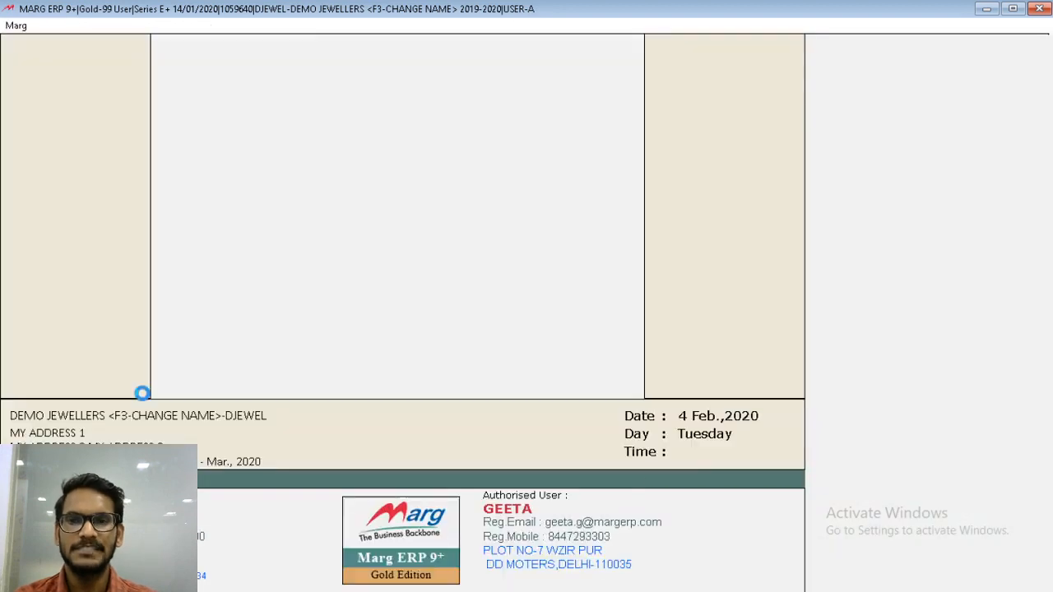
key(Return)
key(Return)
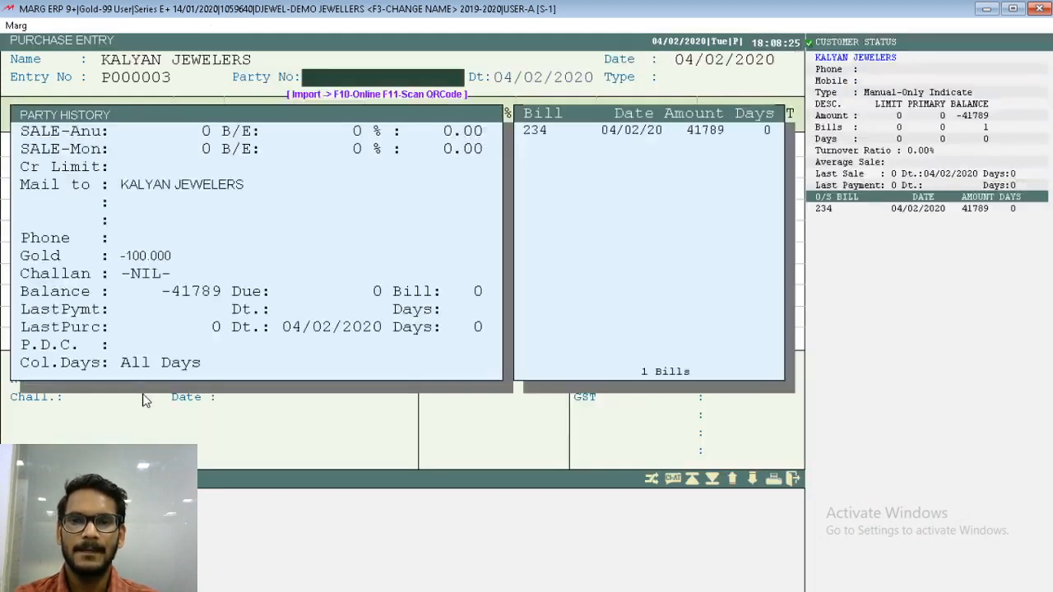
text(245)
key(Return)
key(Return)
key(Return)
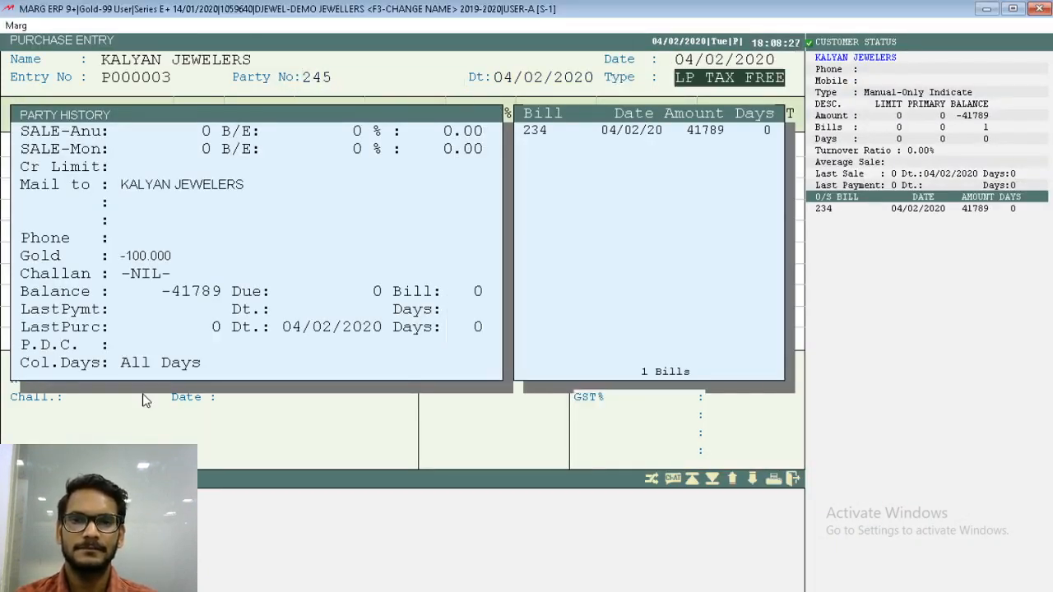
key(Return)
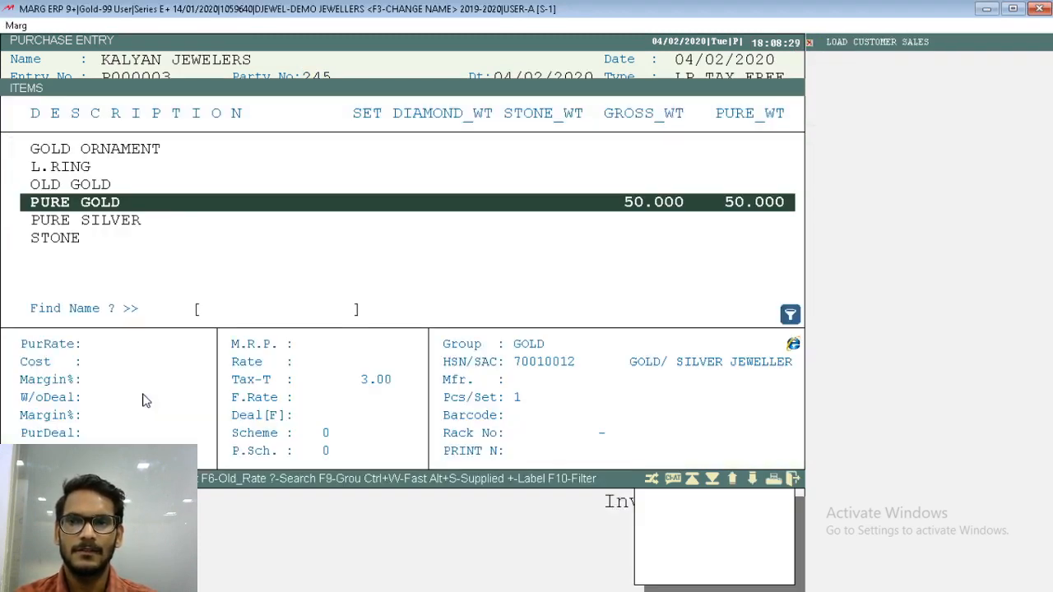
Add GOLD ORNAMENT to the purchase at rate 3950.00 with a gross weight of 100.000.
key(Up)
key(Up)
key(Up)
key(Return)
key(Return)
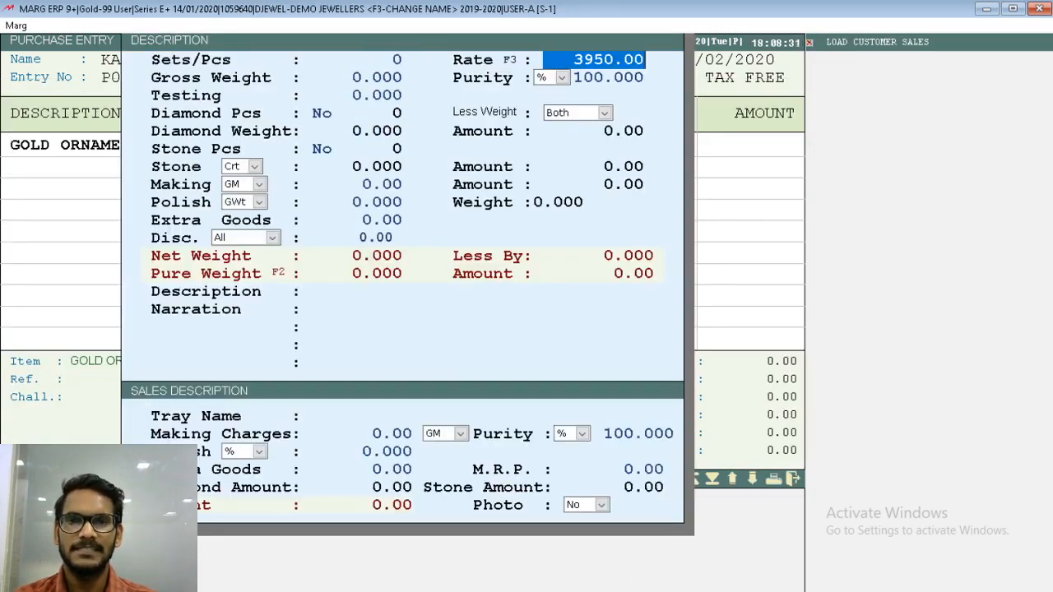
key(Return)
text(100     .)
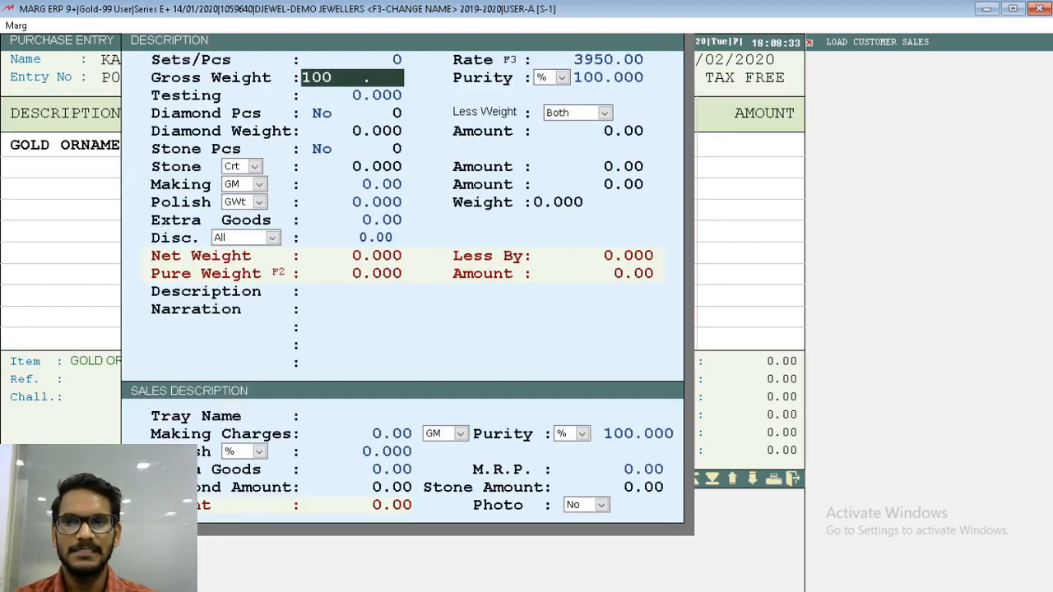
key(Return)
key(Return)
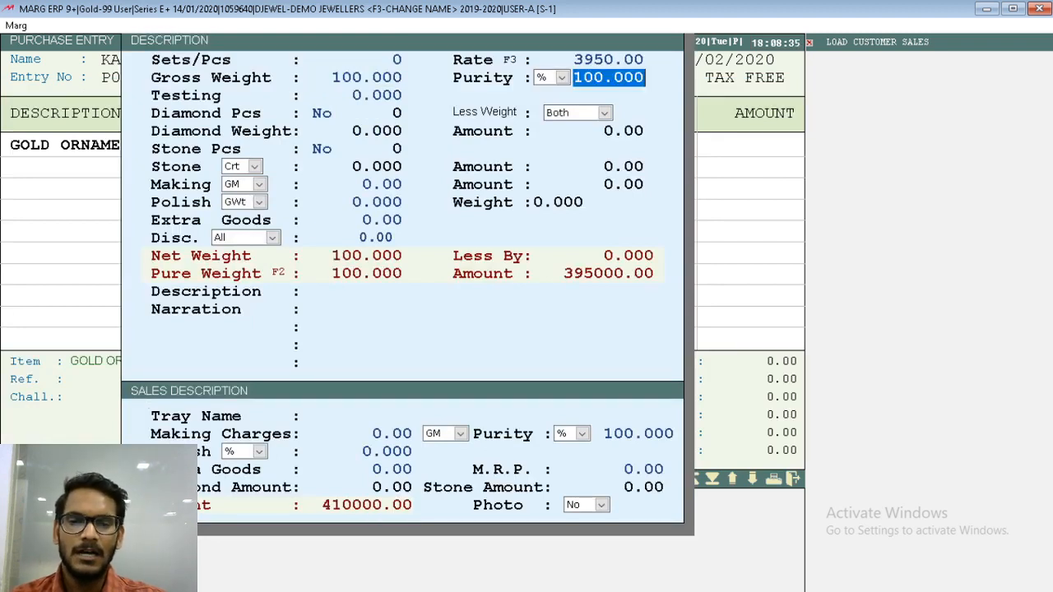
Enter 22 as the gold ornament's purity and accept the item line.
key(Up)
key(space)
key(Escape)
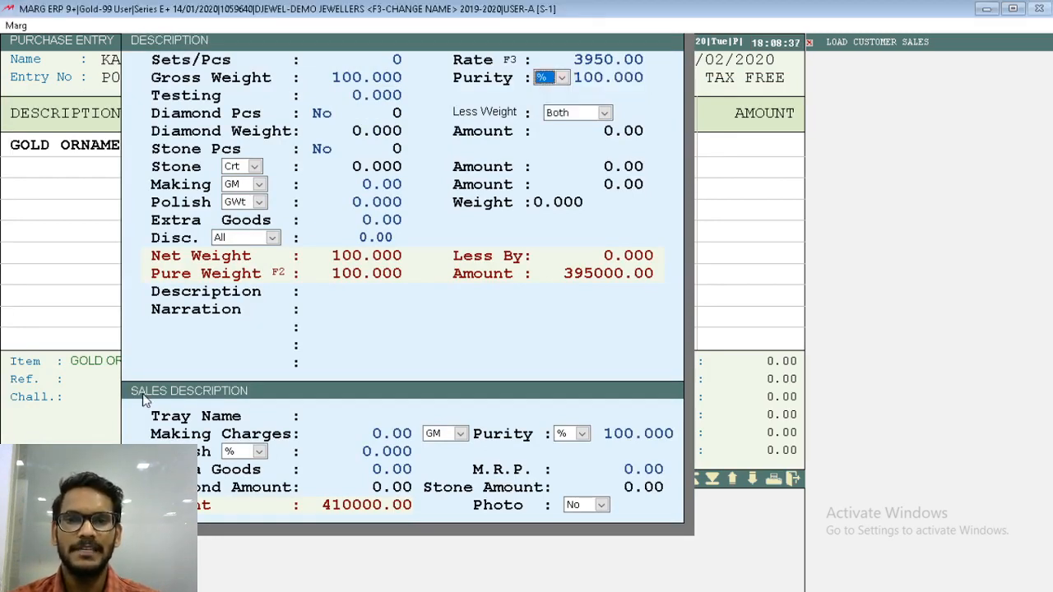
key(Down)
key(Return)
text(22)
key(Return)
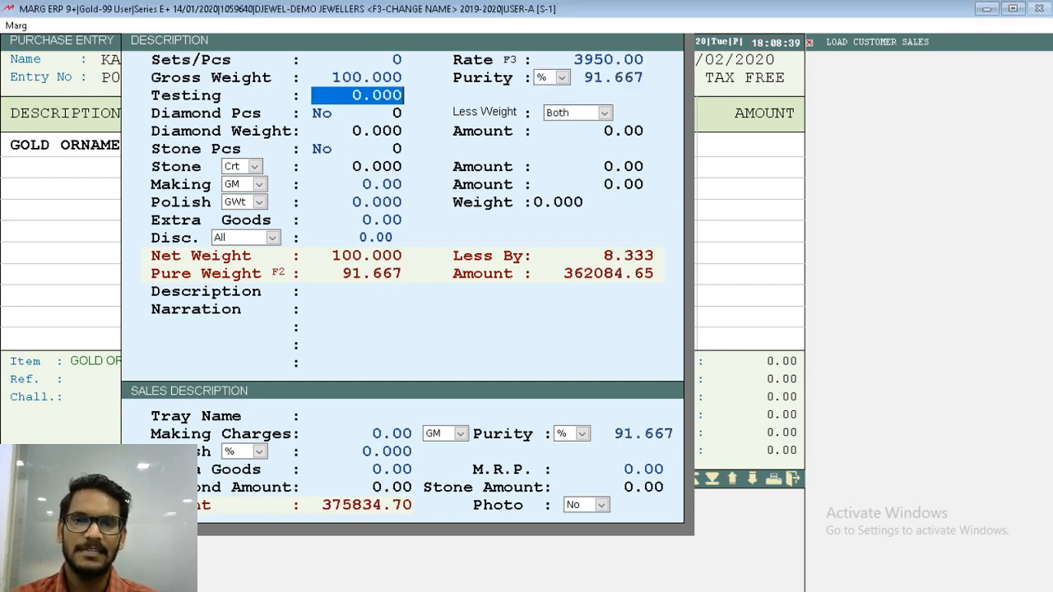
key(Escape)
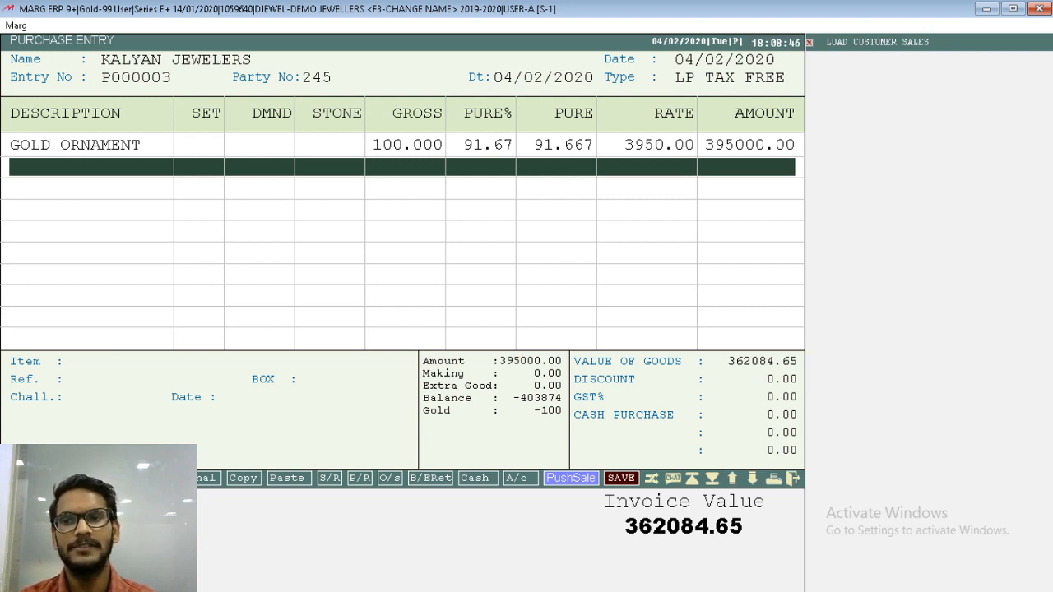
Save the KALYAN JEWELERS purchase bill with no cash paid and close the purchase entry.
key(Return)
key(Return)
key(Return)
key(Return)
key(Return)
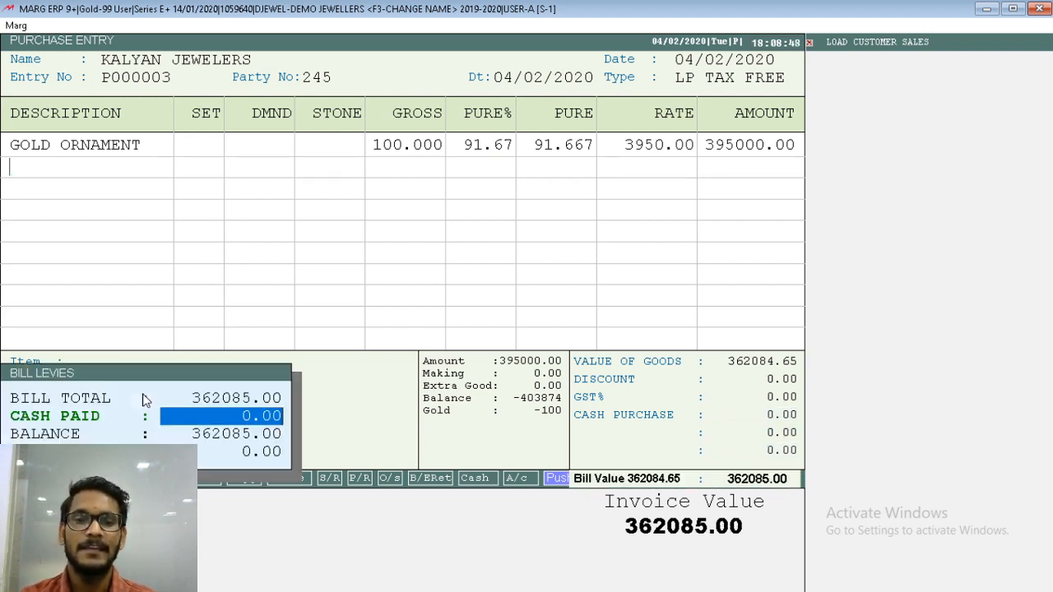
key(Return)
key(Return)
key(Return)
key(Return)
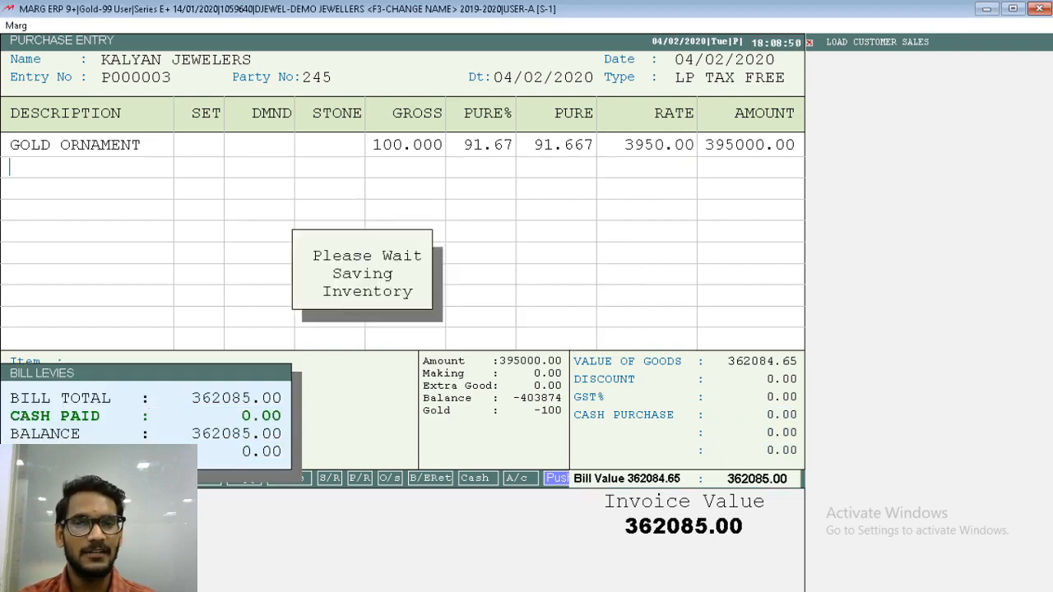
key(Return)
key(Escape)
key(Escape)
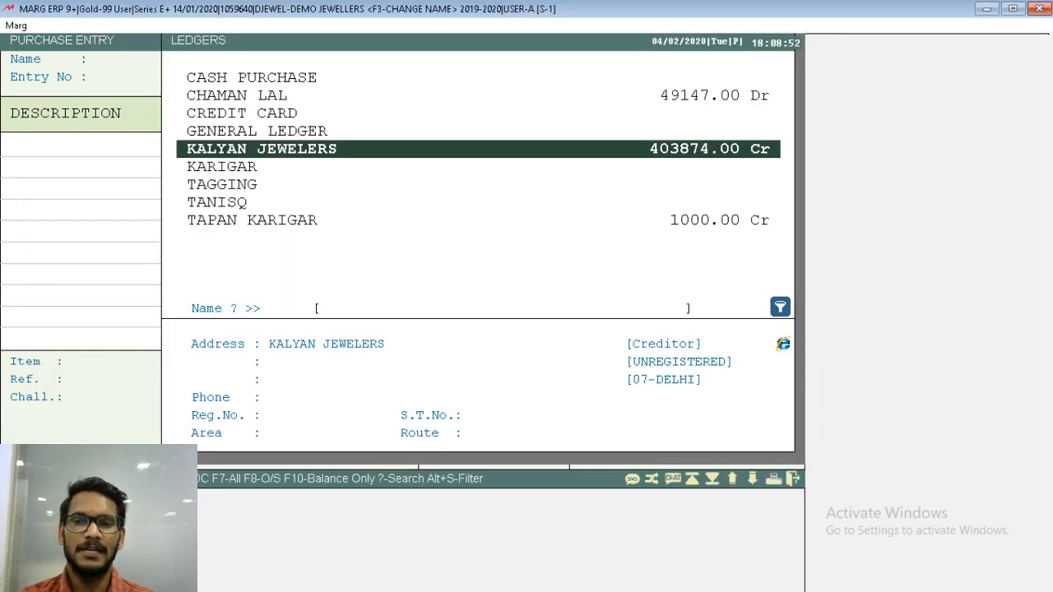
key(Escape)
key(Escape)
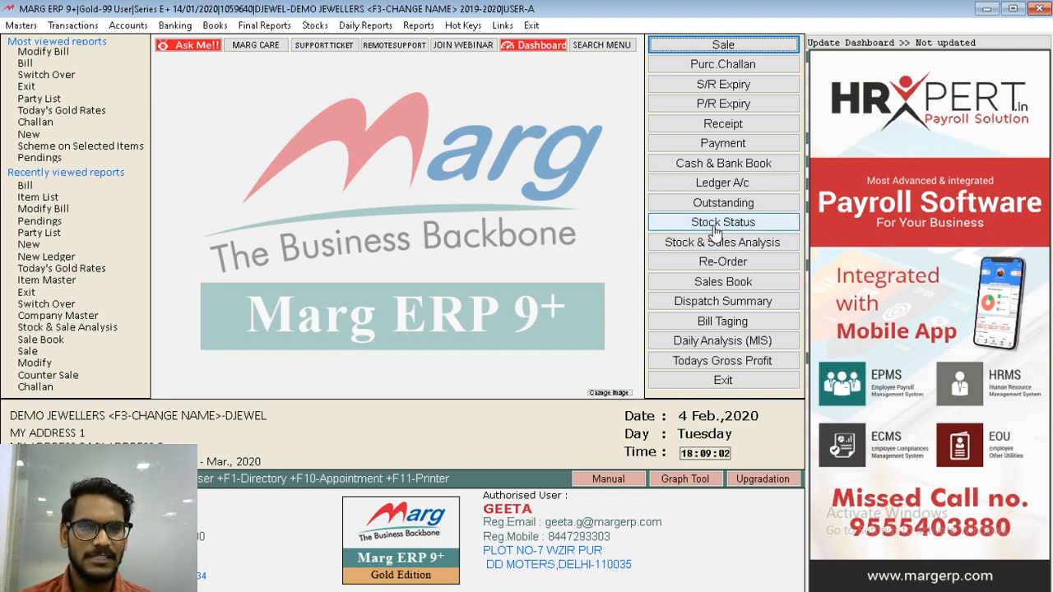
Open the closing stock status, check the GOLD ORNAMENT gross and pure weights, and close the list.
click(714, 230)
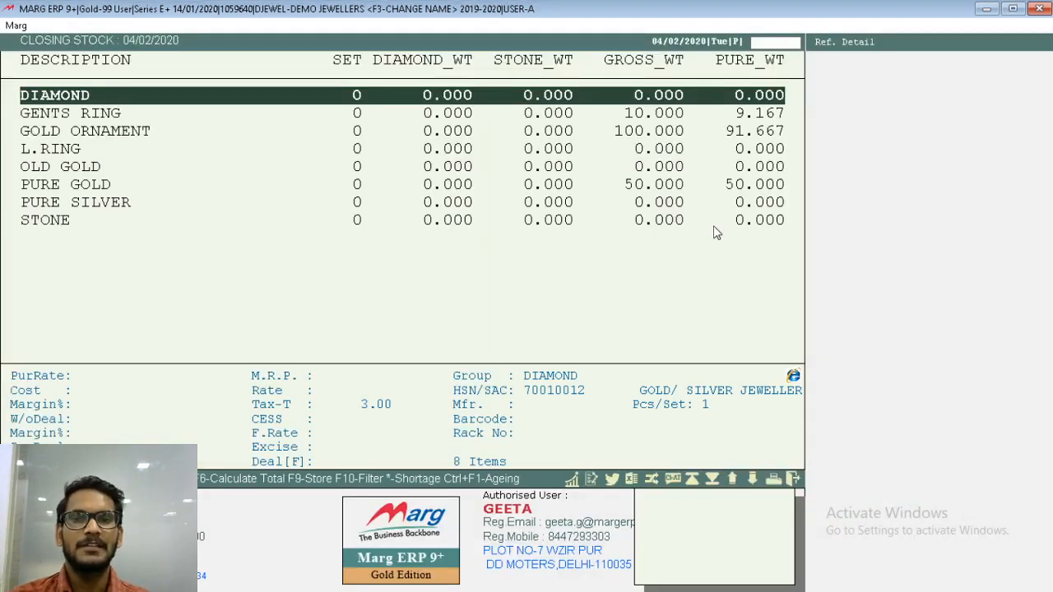
key(Down)
key(Down)
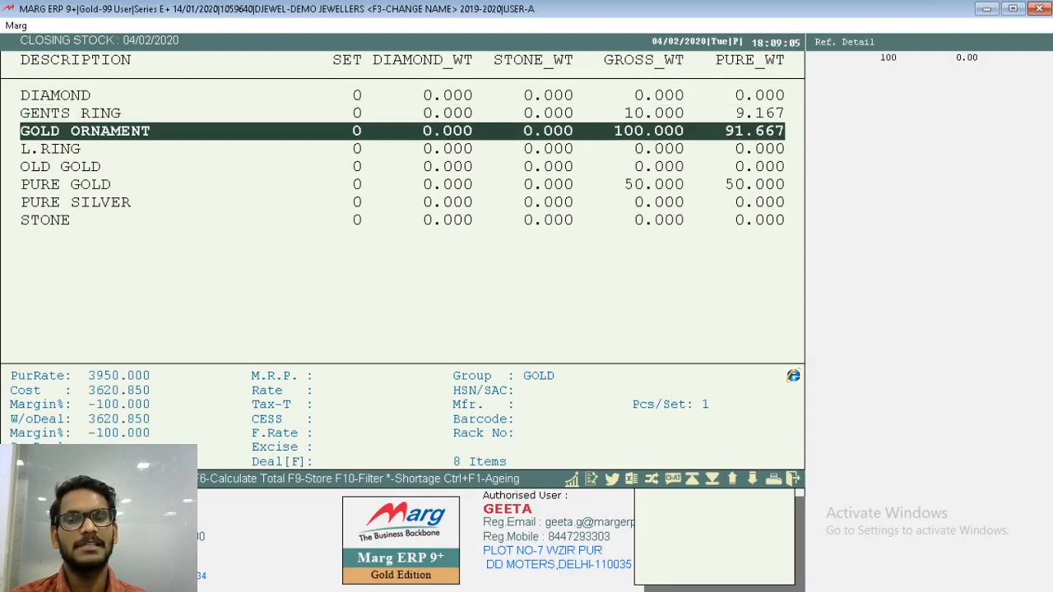
key(Return)
key(Escape)
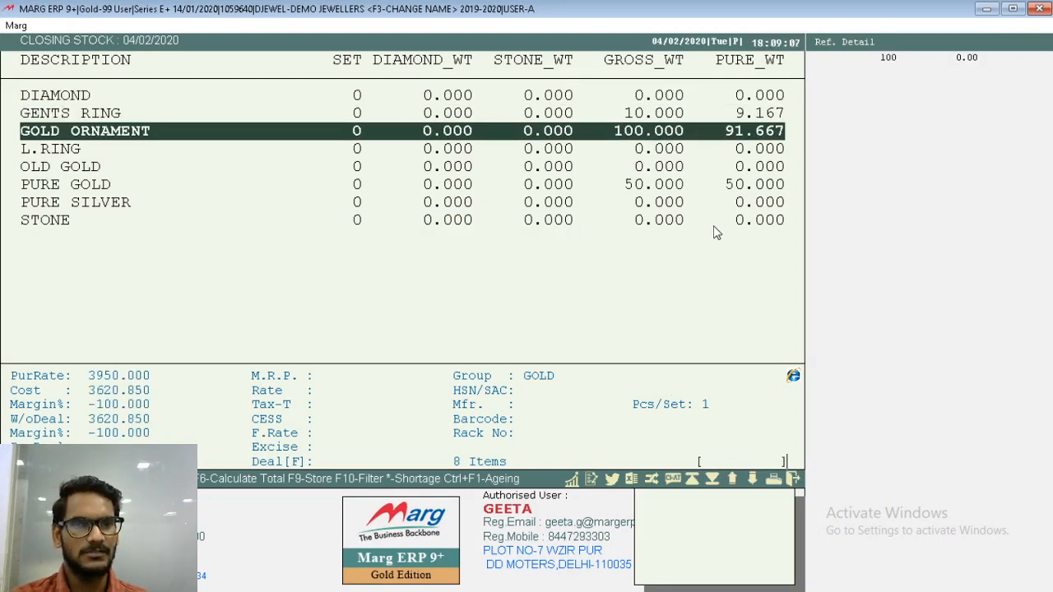
key(Escape)
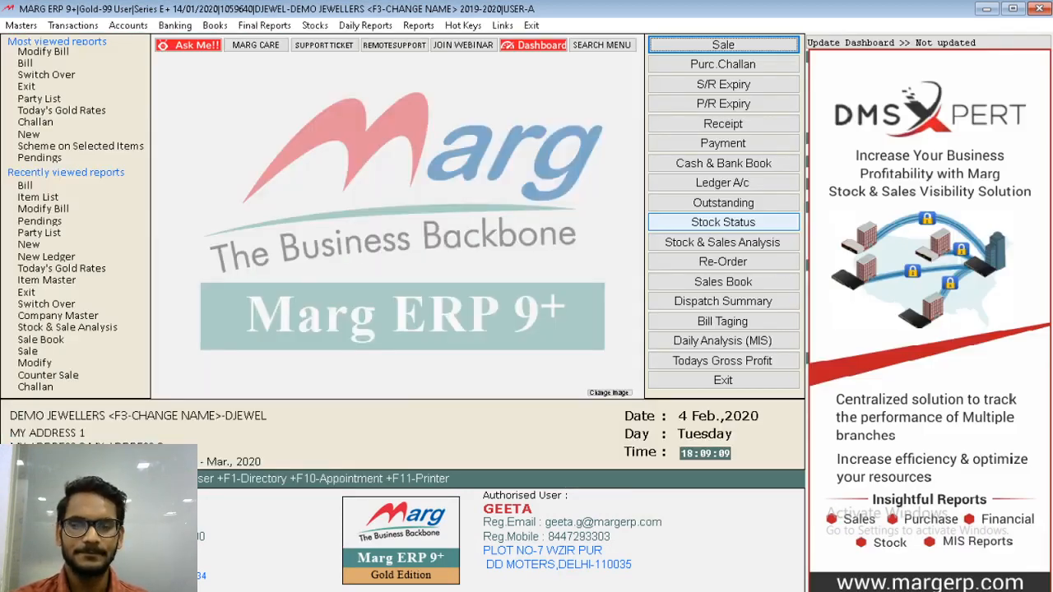
Open a new One to Many conversion entry.
key(Right)
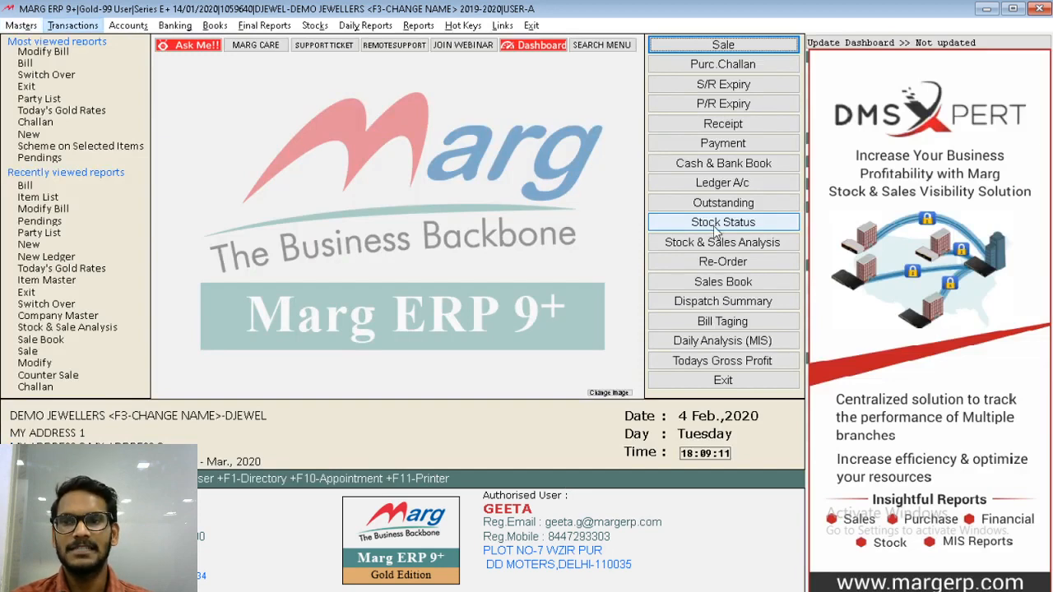
key(Down)
key(Down)
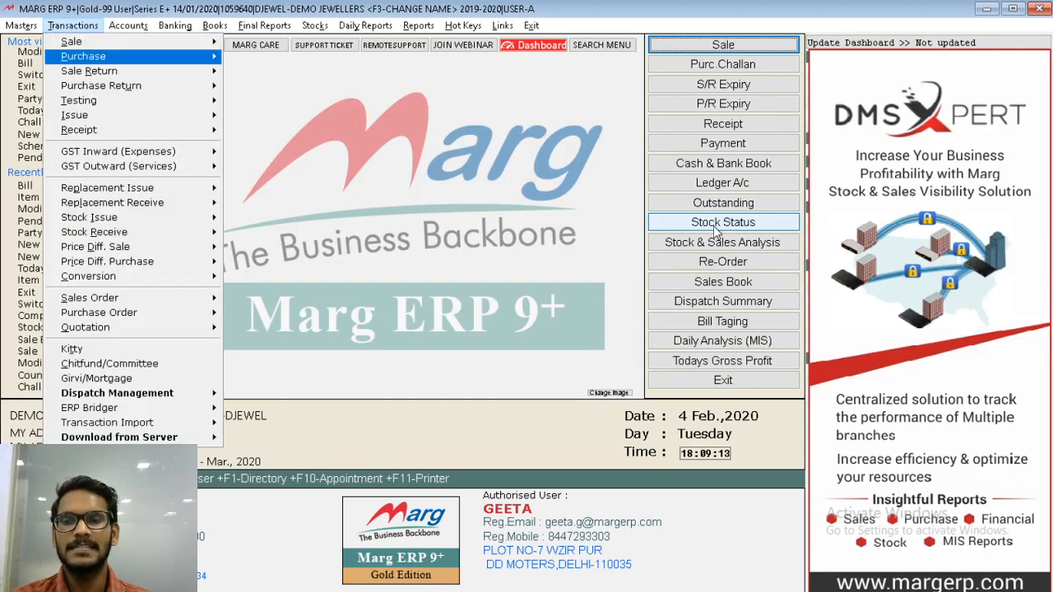
key(Down)
key(Down)
key(Down)
key(Down)
key(Down)
key(Down)
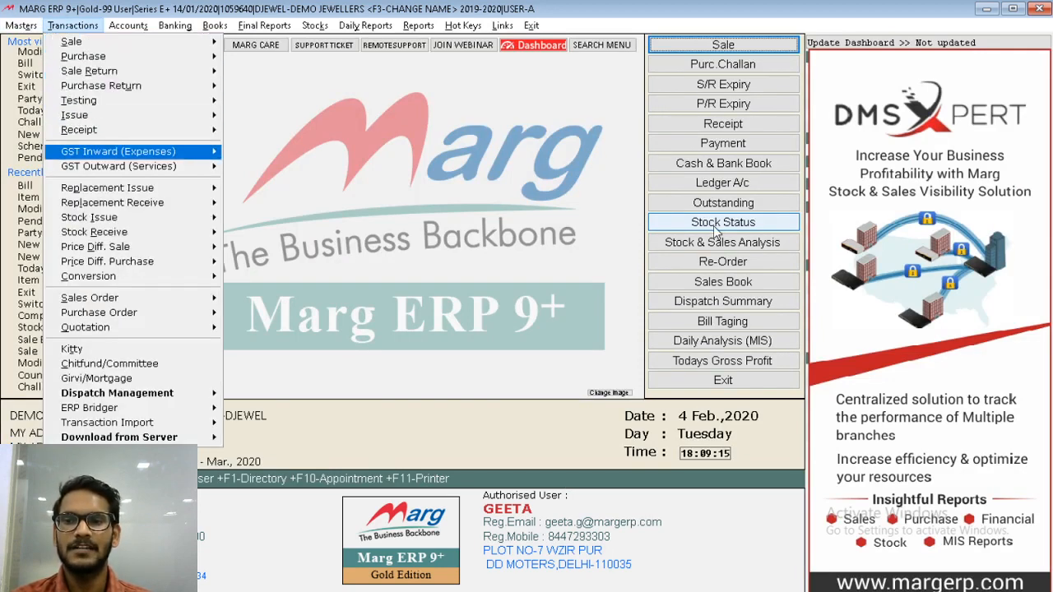
key(Down)
key(Down)
key(Down)
key(Down)
key(Down)
key(Down)
key(Down)
key(Down)
key(Right)
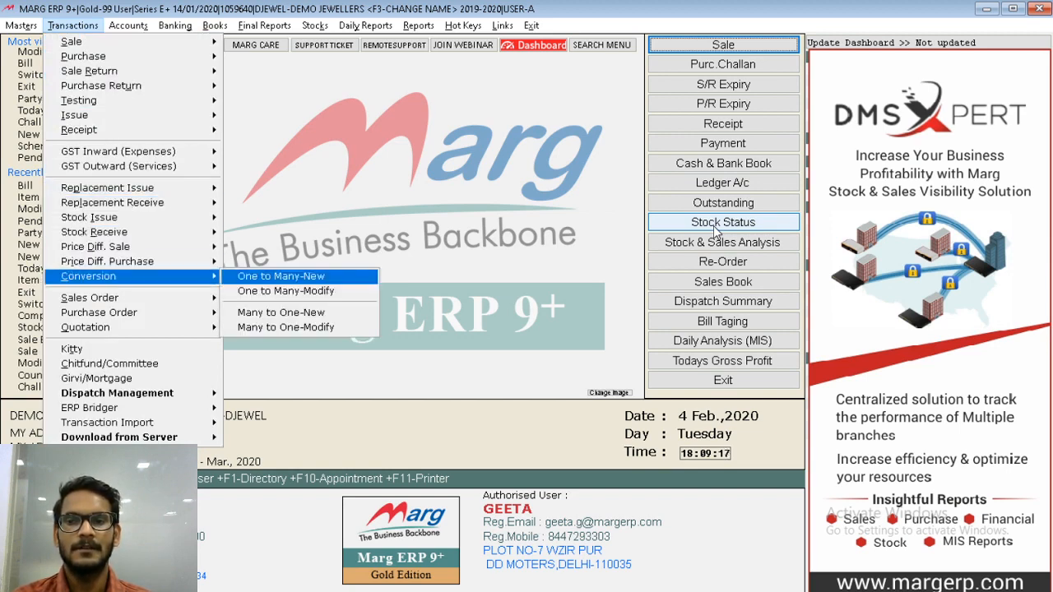
key(Return)
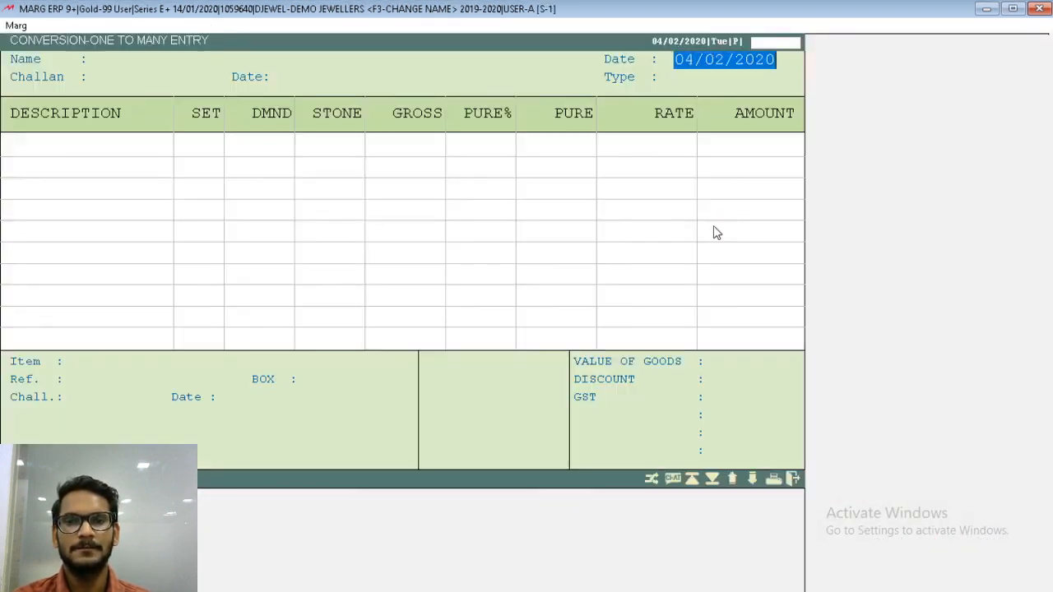
Date the conversion 04/02/2020 and choose TAGGING as its ledger.
key(Return)
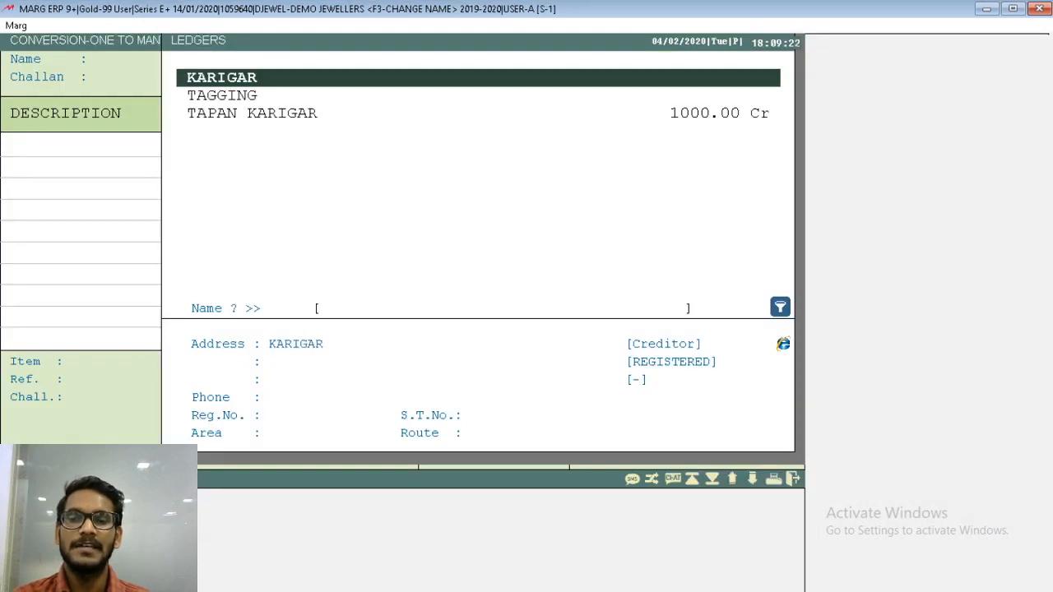
key(Down)
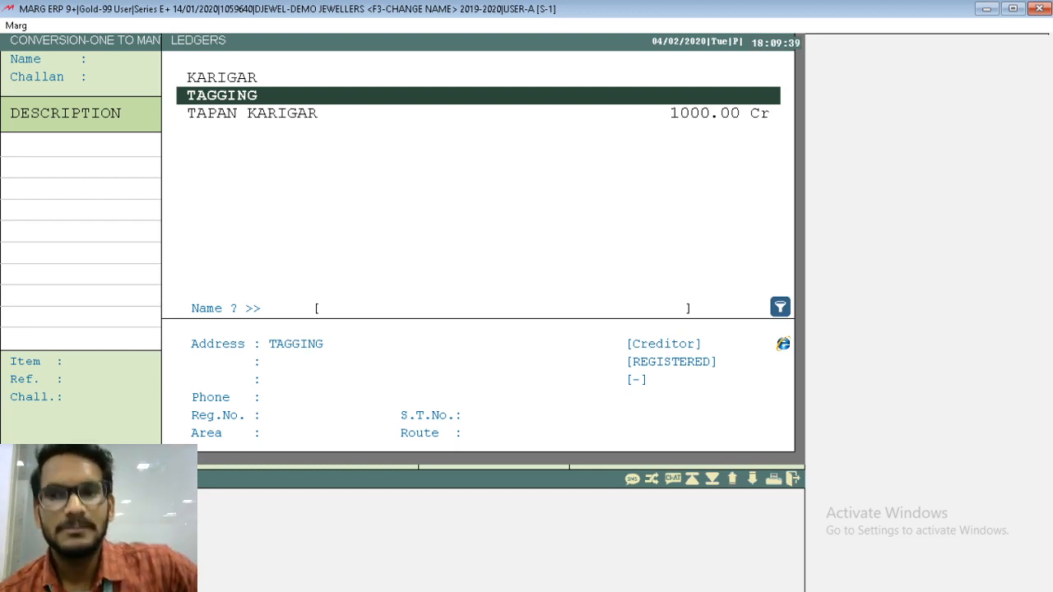
key(Return)
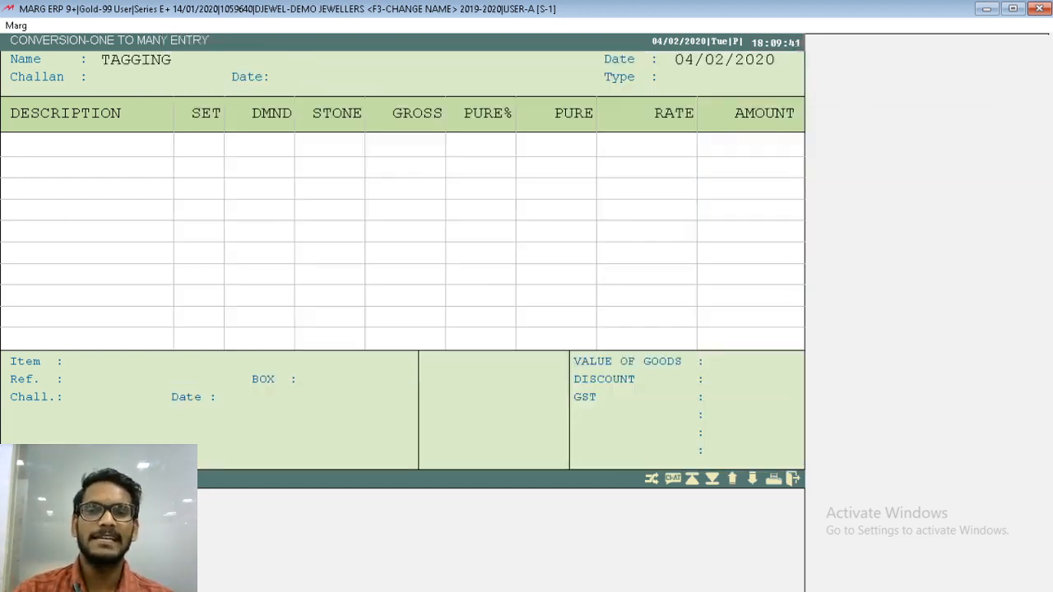
Choose GOLD ORNAMENT and its 100.000 gross weight lot as the conversion's source item, accepting the party details and type LP-GST 3 %.
key(Return)
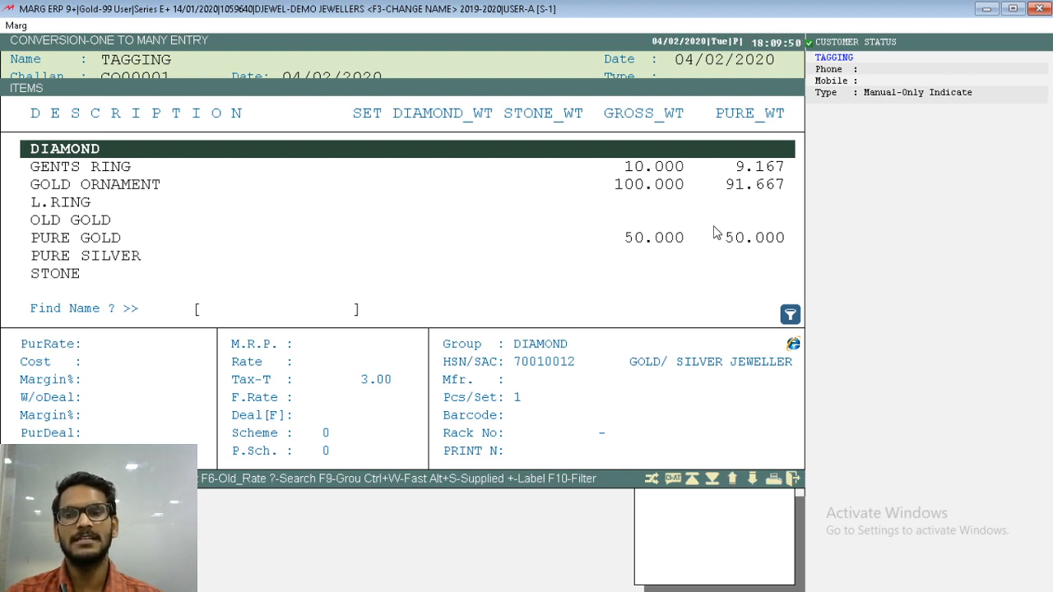
key(Down)
key(Down)
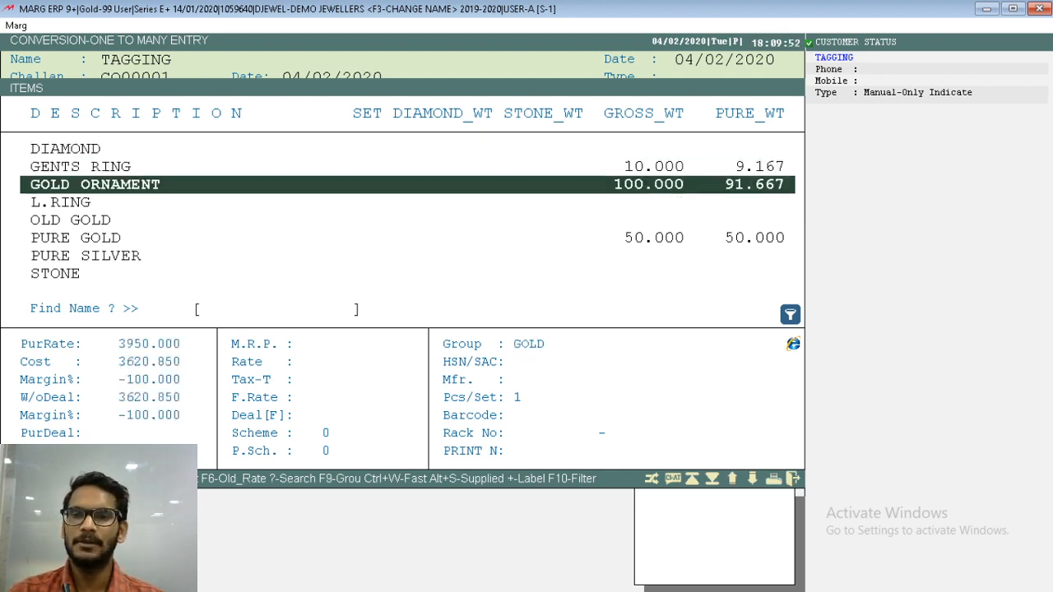
key(Return)
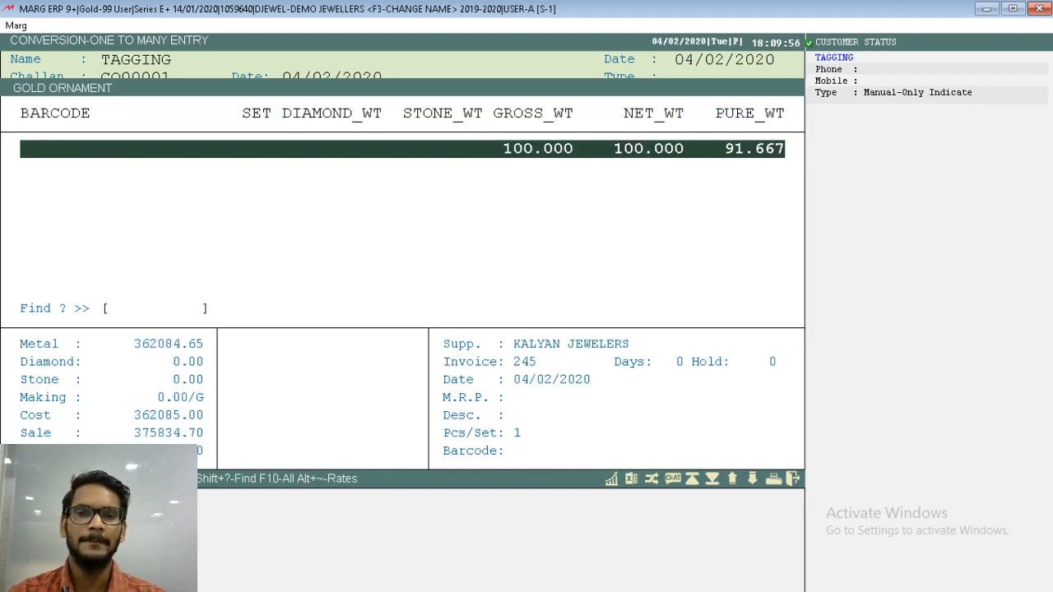
key(Return)
key(Return)
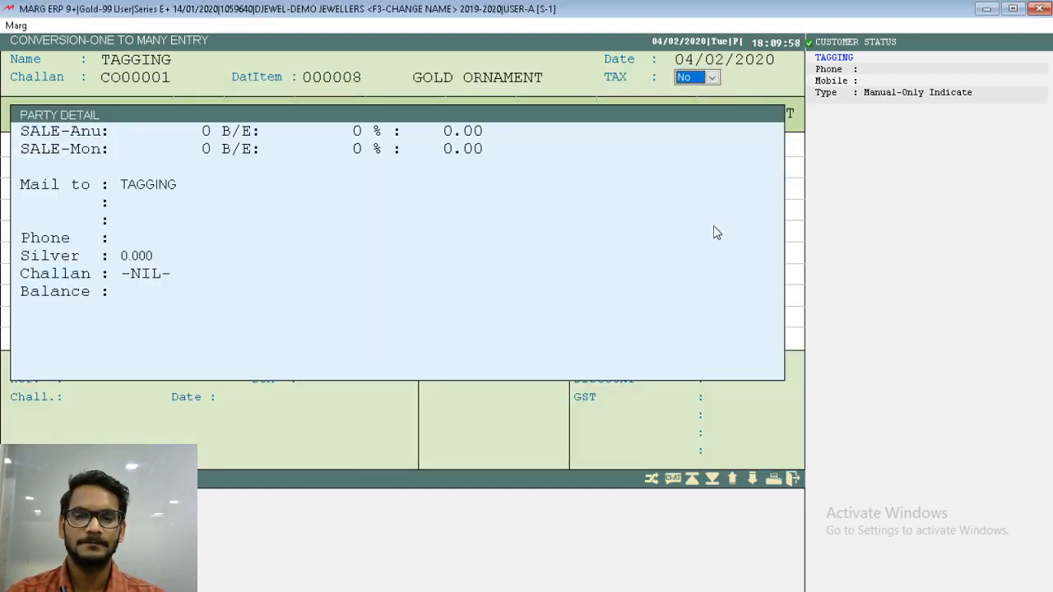
key(Return)
key(Return)
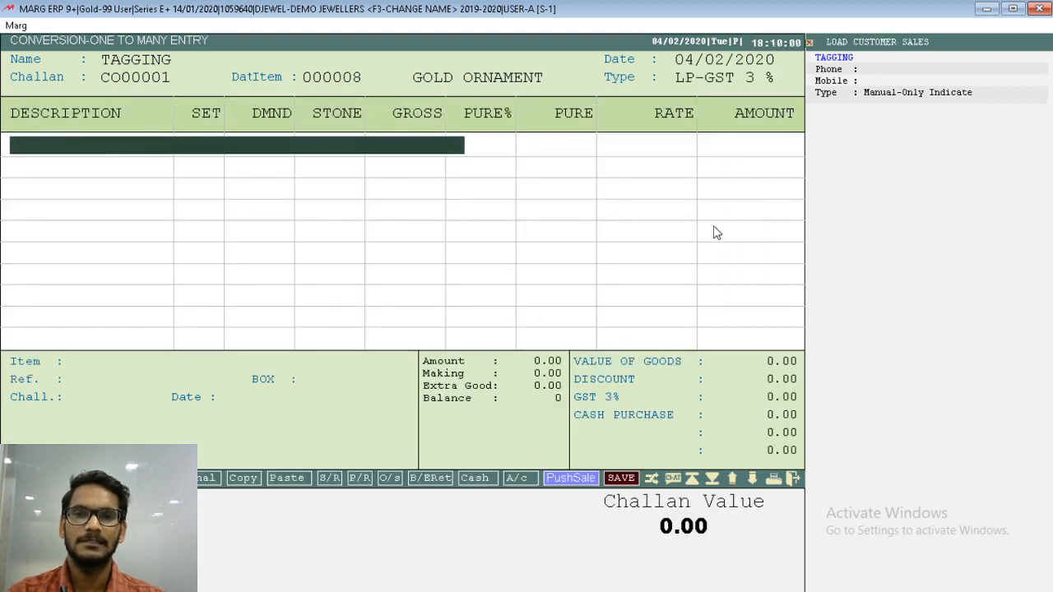
Add GENTS RING with reference GE000002 to the conversion, with rate 0 and gross weight 8.500.
key(Return)
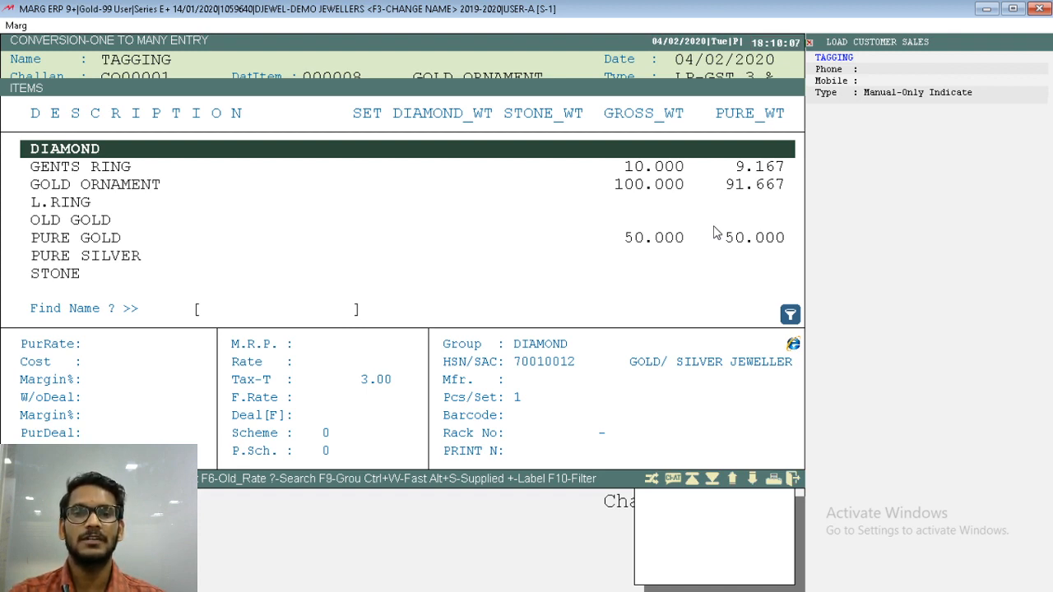
key(Down)
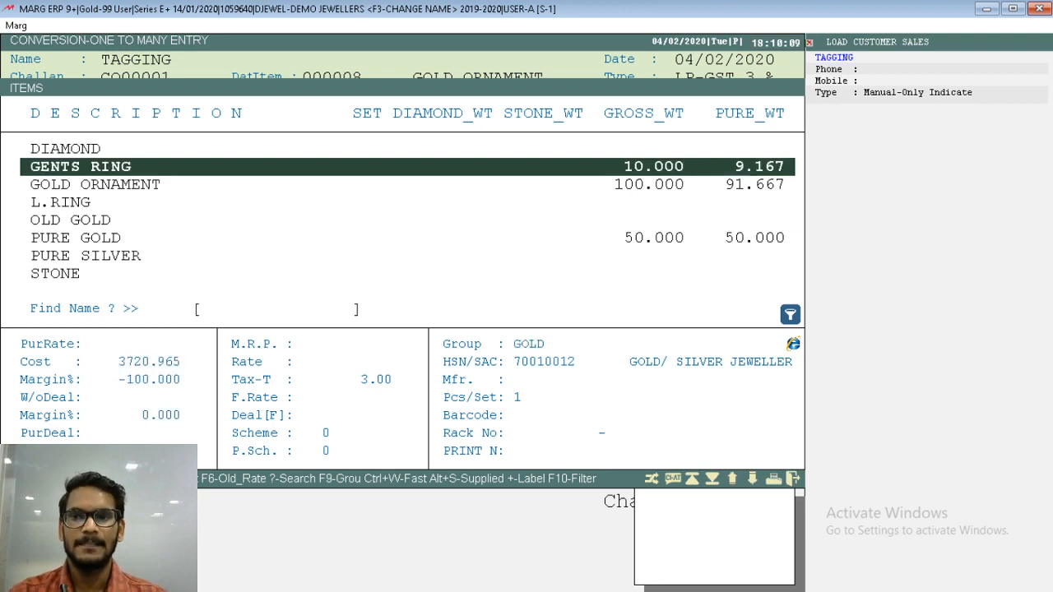
key(Return)
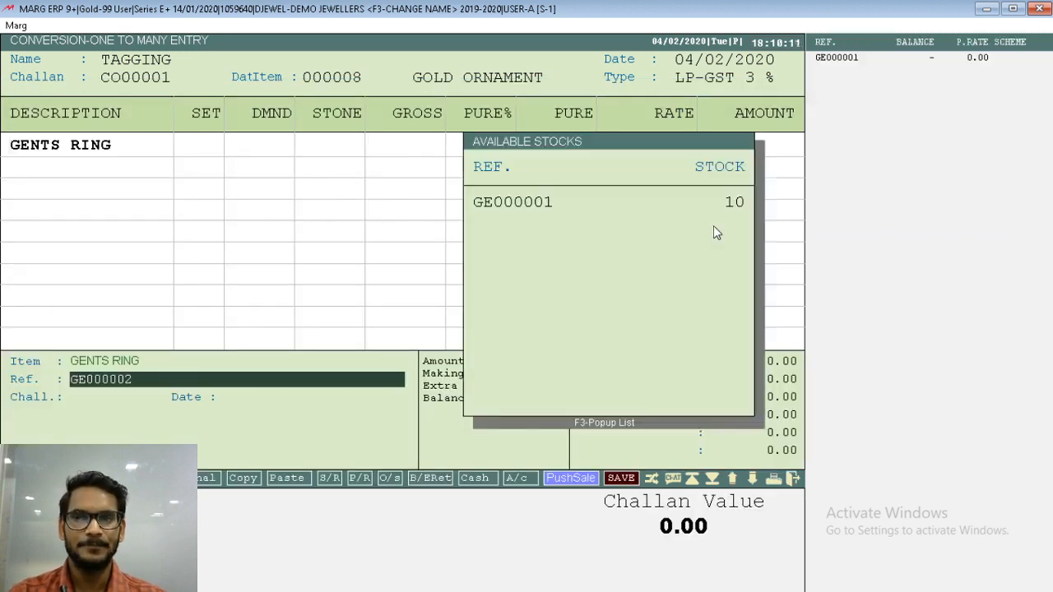
key(Return)
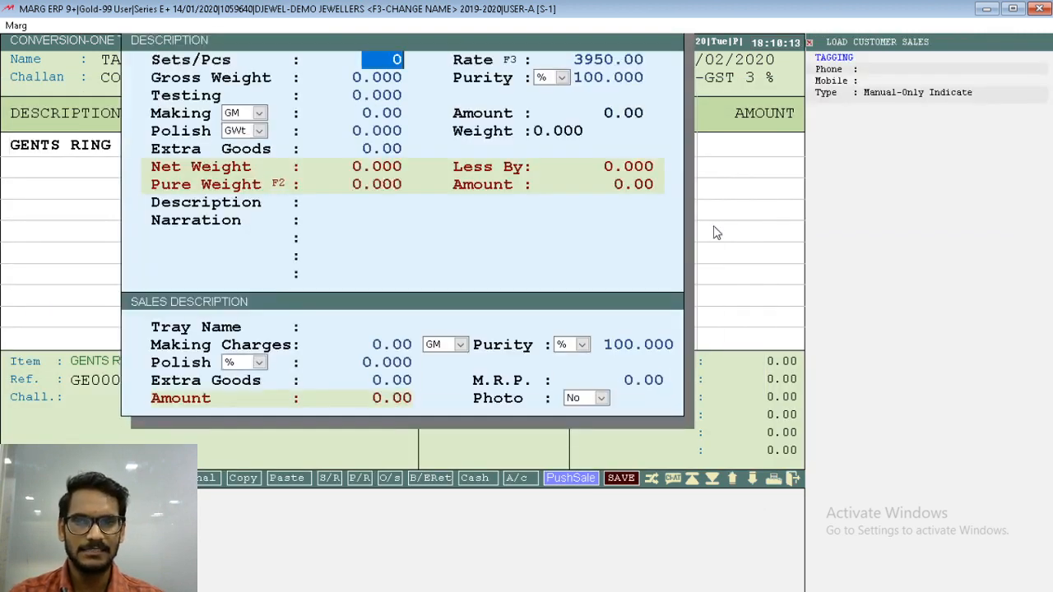
key(Return)
text(0)
key(Return)
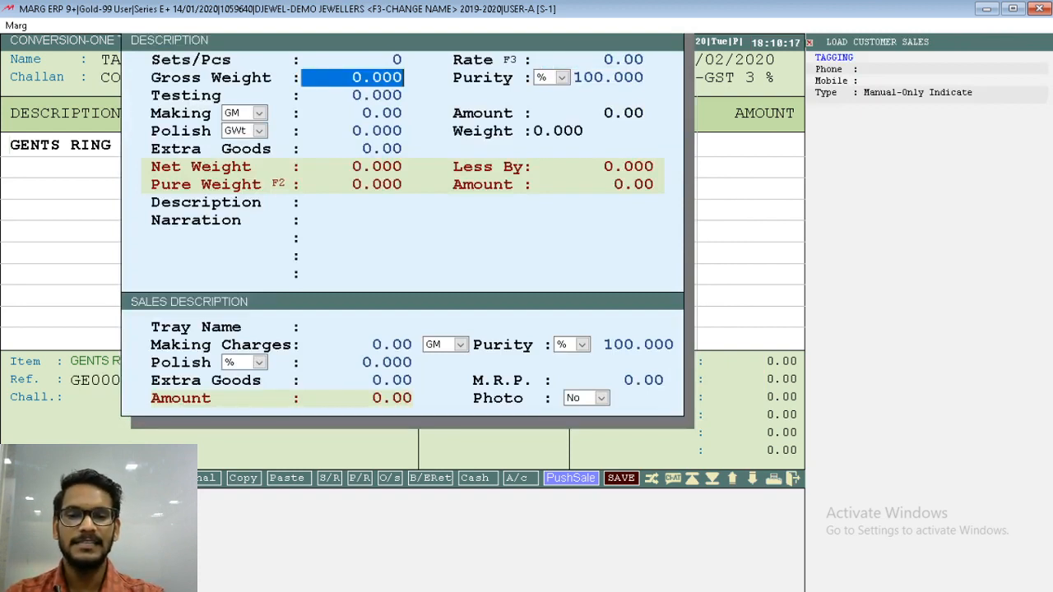
text(8.5)
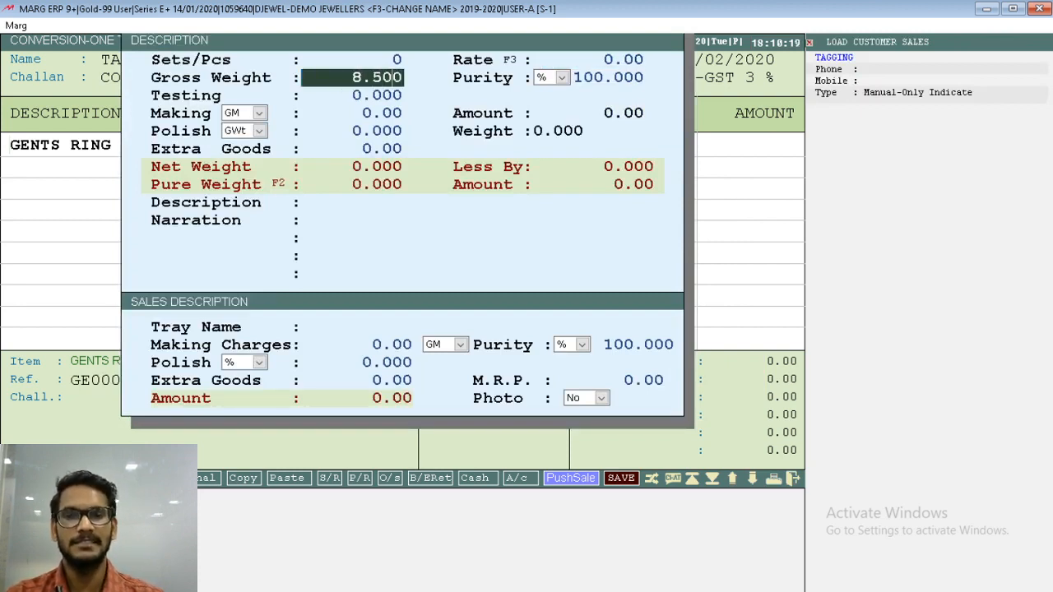
key(Return)
key(Return)
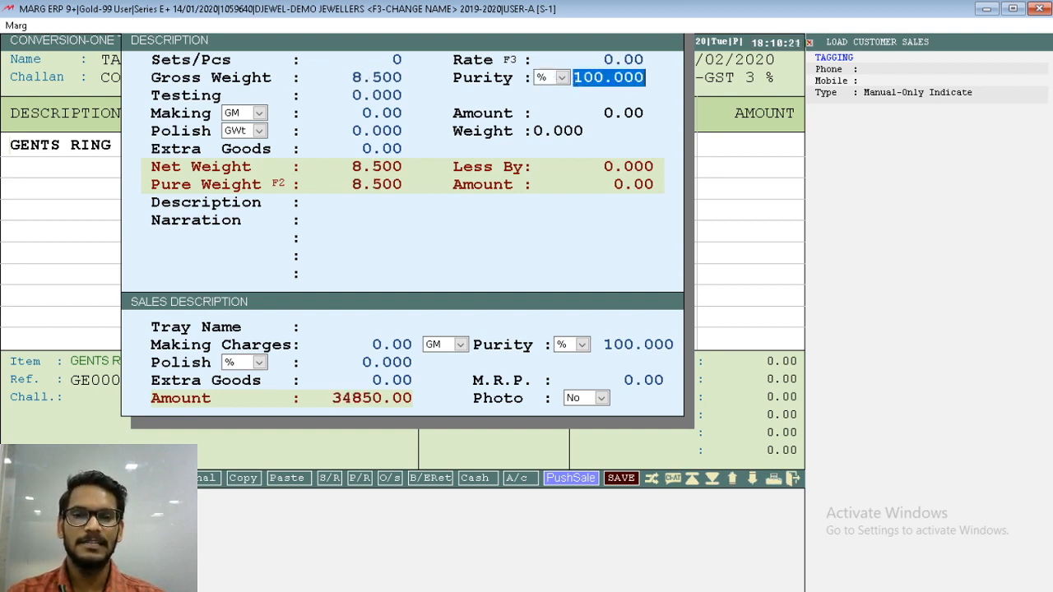
Set the GENTS RING purity to 22 carat (Crt) and save the item line.
key(Up)
key(space)
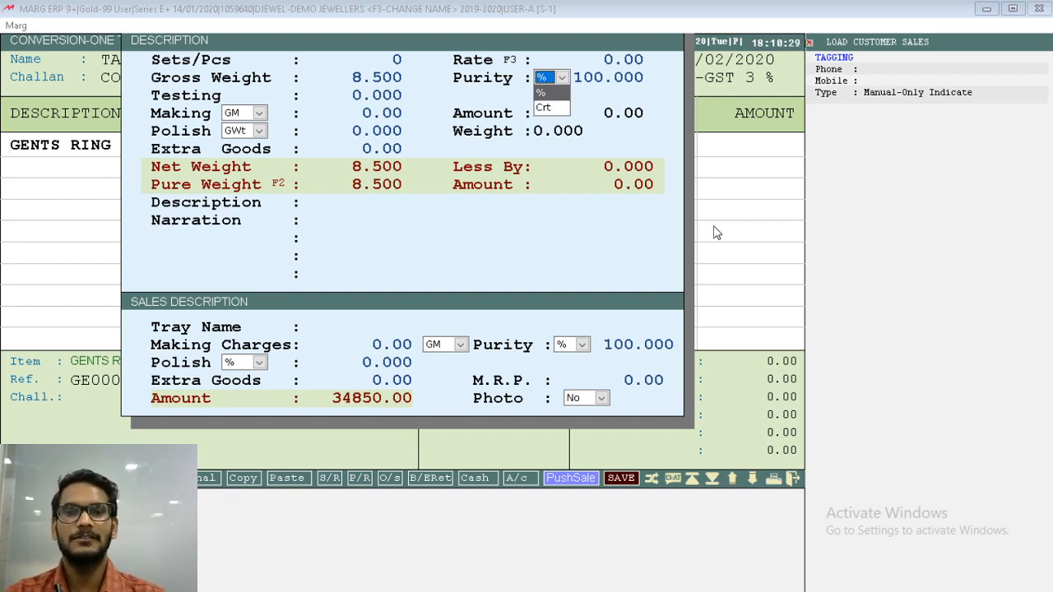
key(Down)
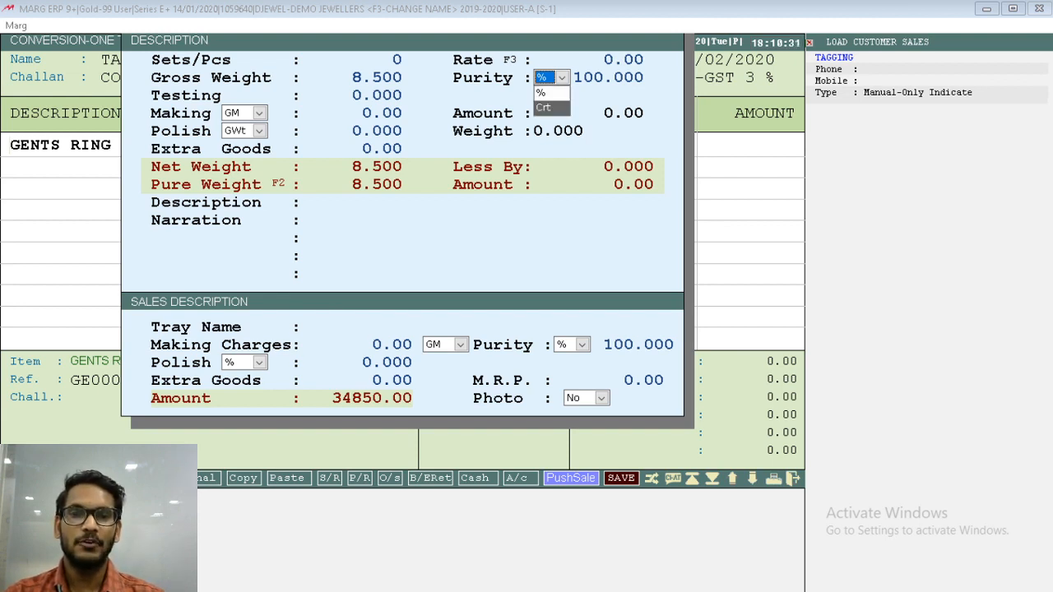
key(Return)
key(Return)
text(22 .)
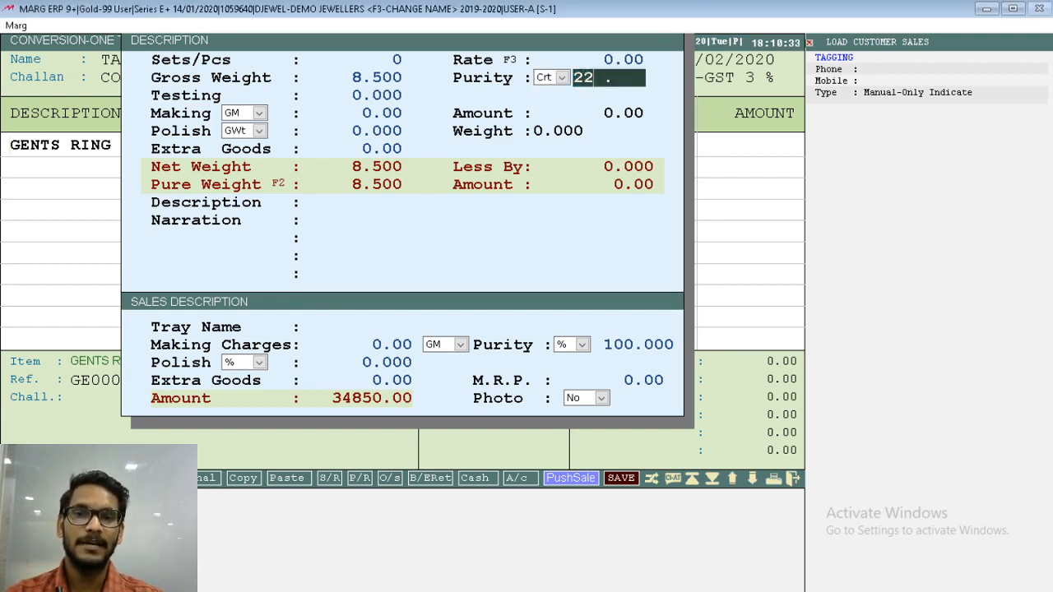
key(Return)
key(Return)
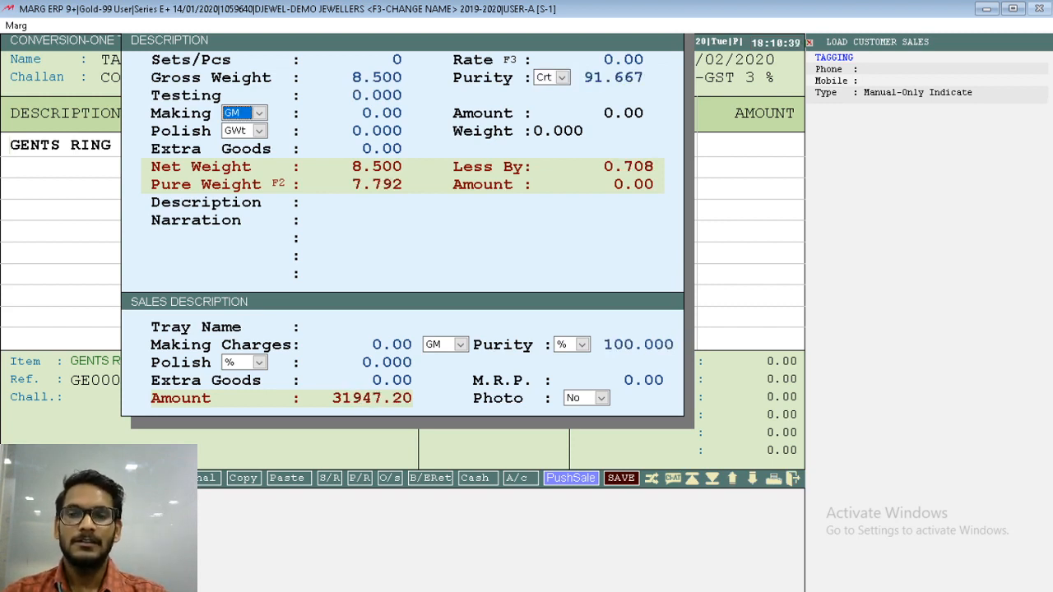
key(Page_Down)
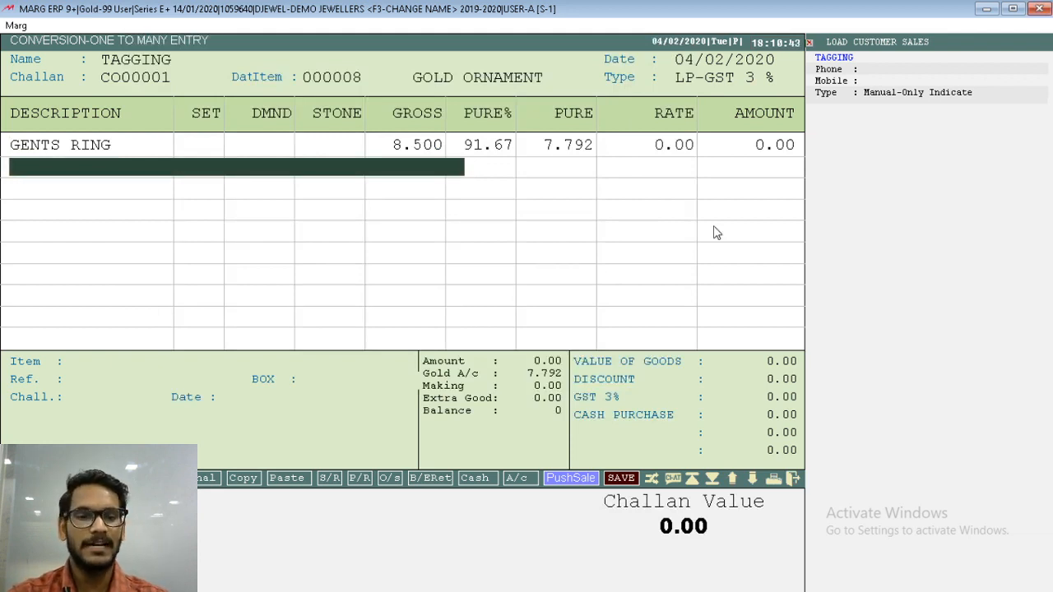
Add L.RING with reference L004 to the conversion, with rate 0 and gross weight 8.000.
key(Return)
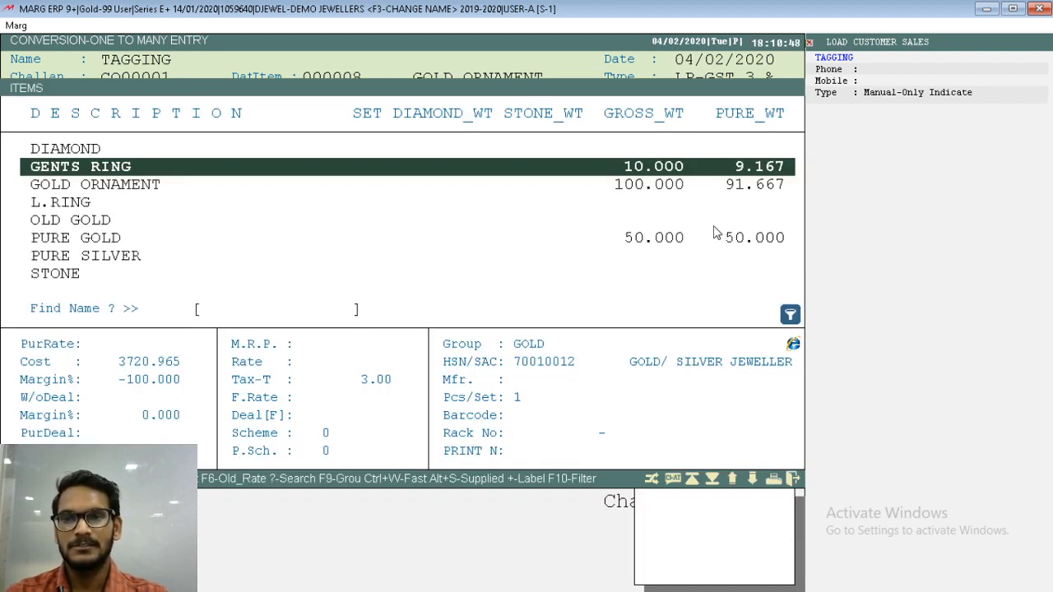
key(Down)
key(Down)
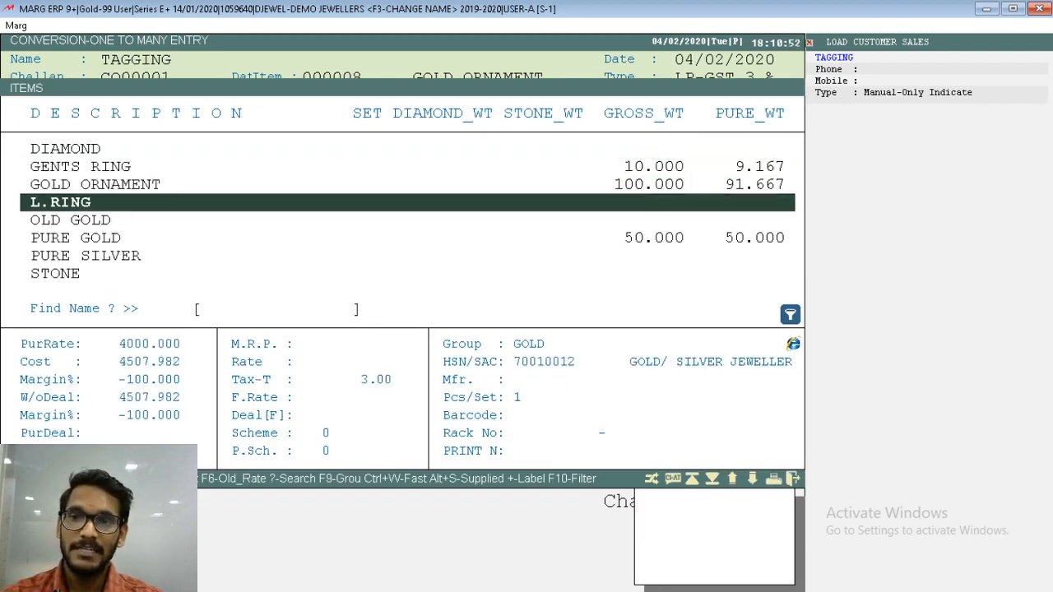
key(Return)
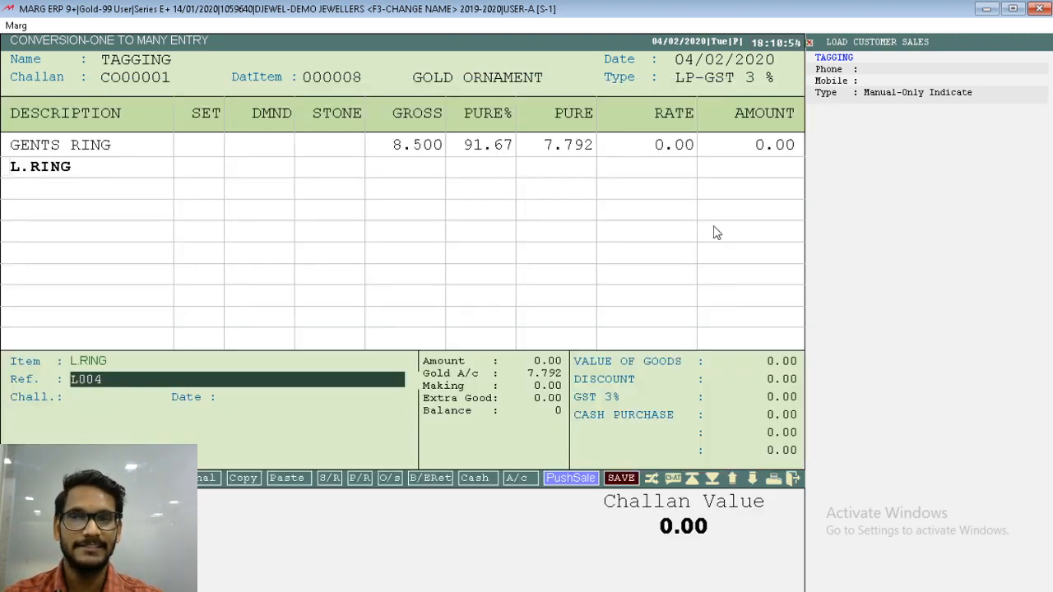
key(Return)
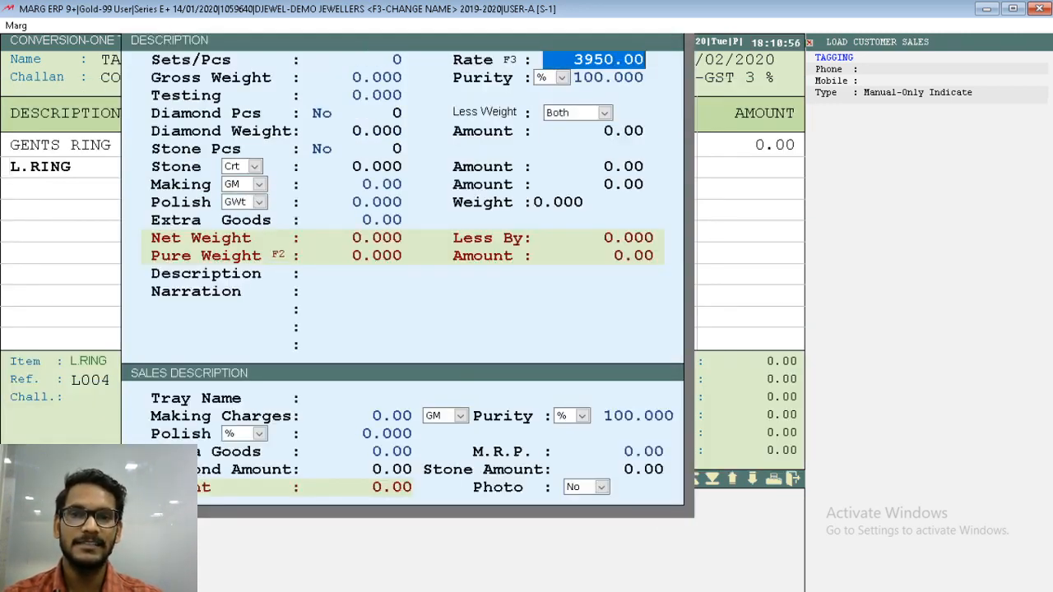
text(0)
key(Return)
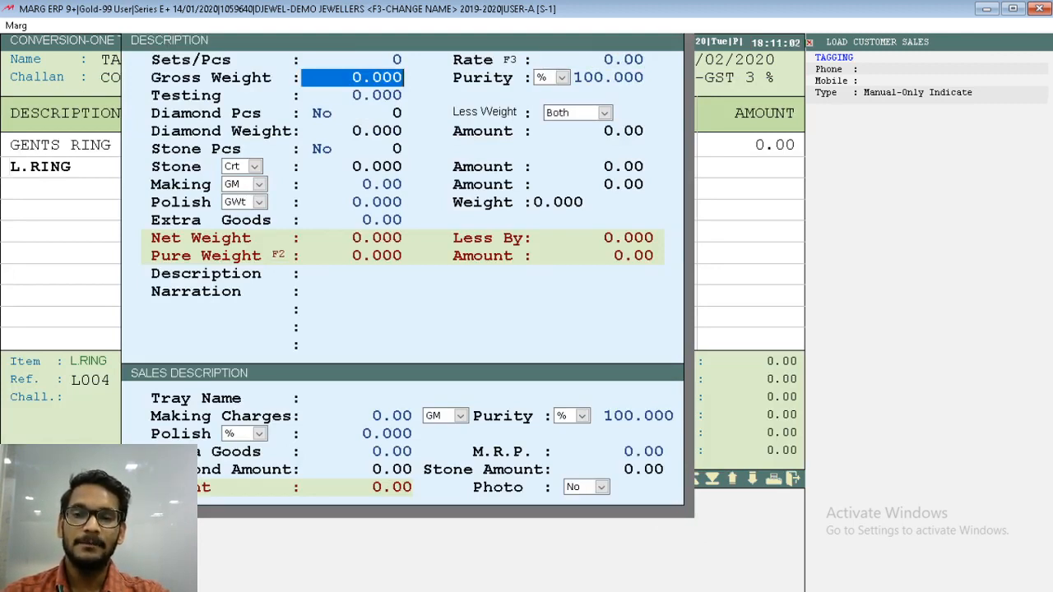
text(8 .)
key(Return)
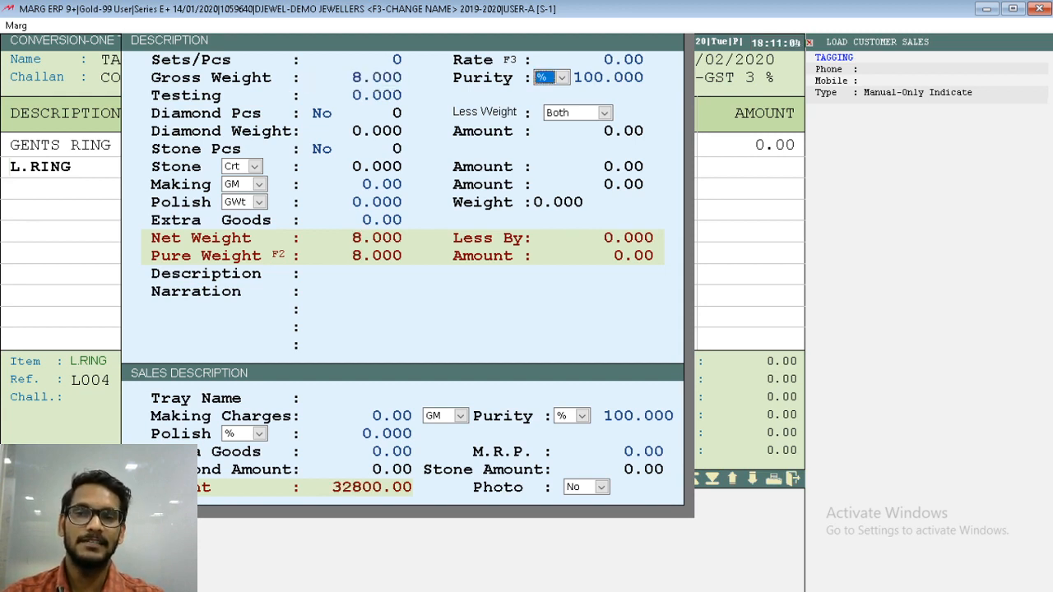
Set the L.RING purity to 22 carat (Crt) and save the item line.
key(Return)
text(91.667)
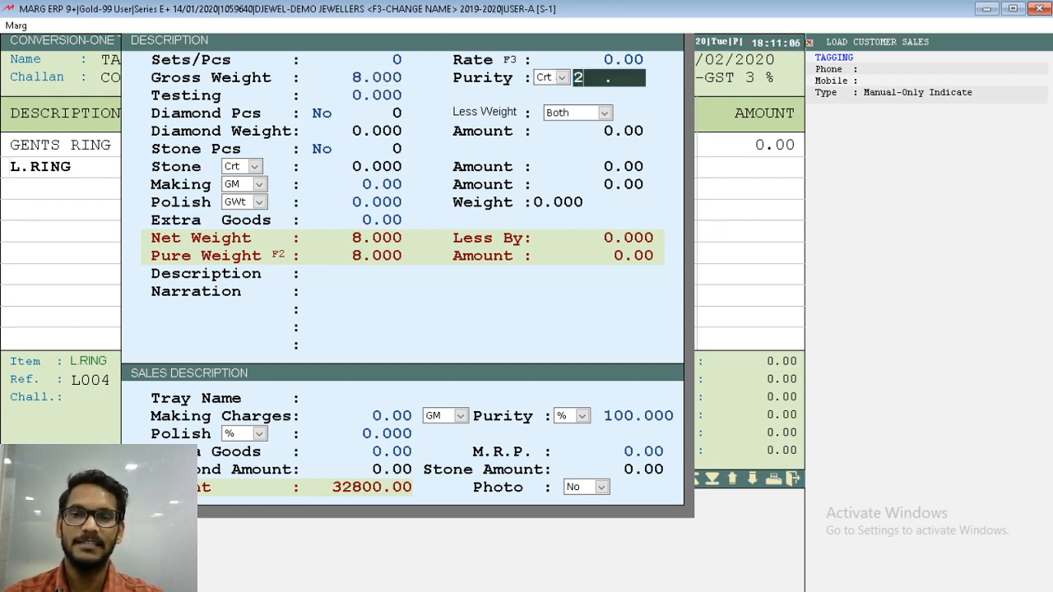
key(Return)
key(Page_Down)
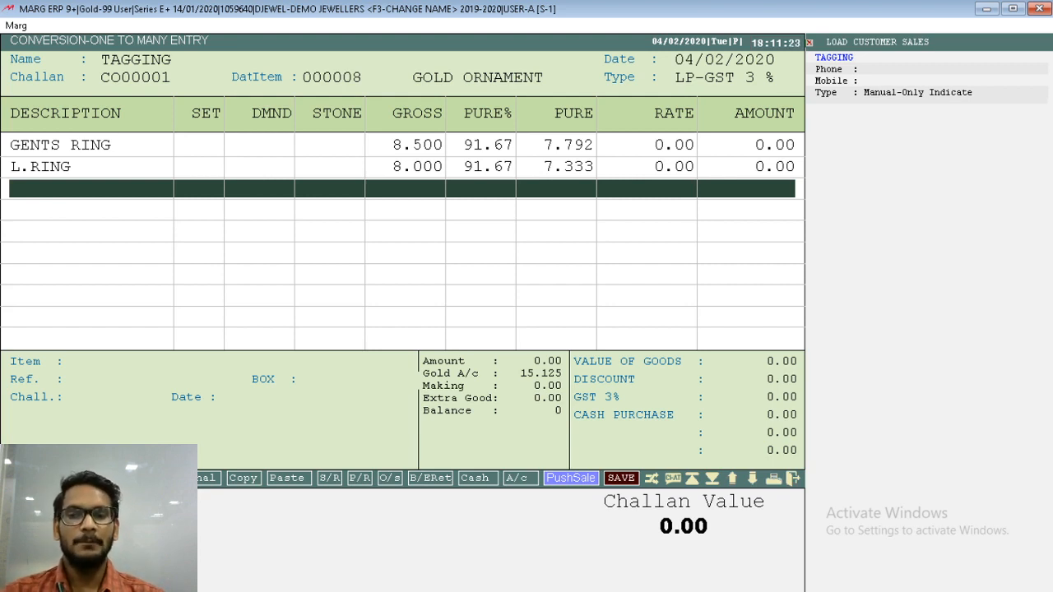
Deduct 16.500 from the GOLD ORNAMENT stock, save the conversion with zero cash paid, and close the entry.
key(Return)
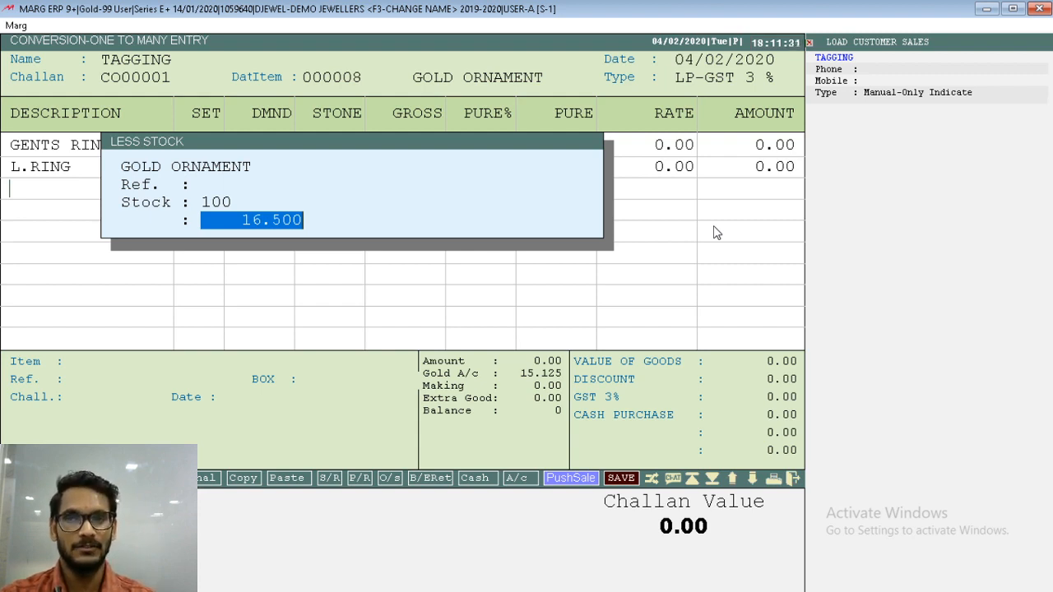
key(Return)
key(Return)
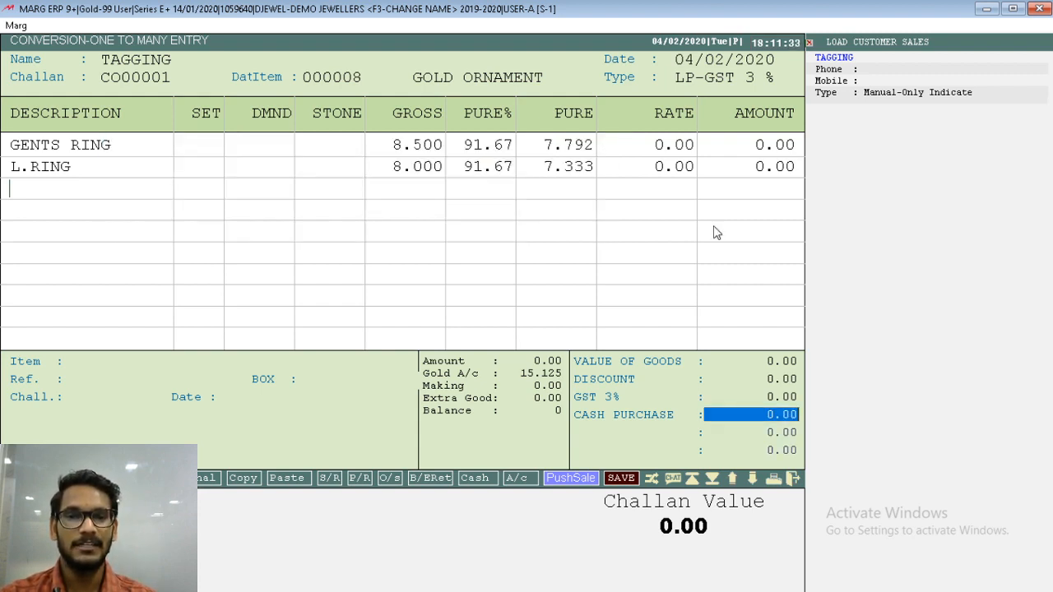
key(Return)
key(Return)
key(Return)
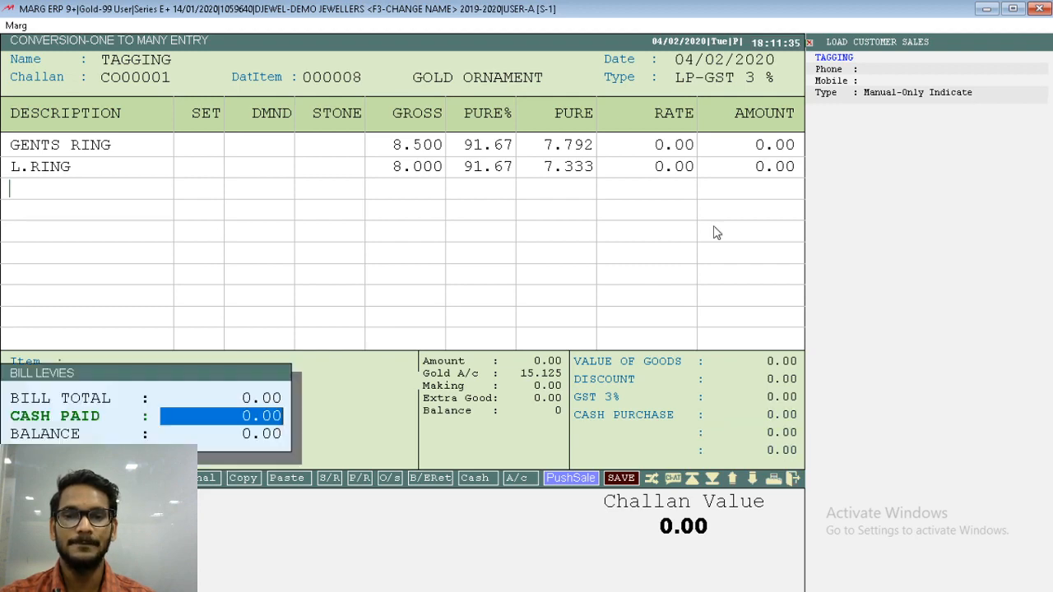
key(Return)
key(Return)
key(Escape)
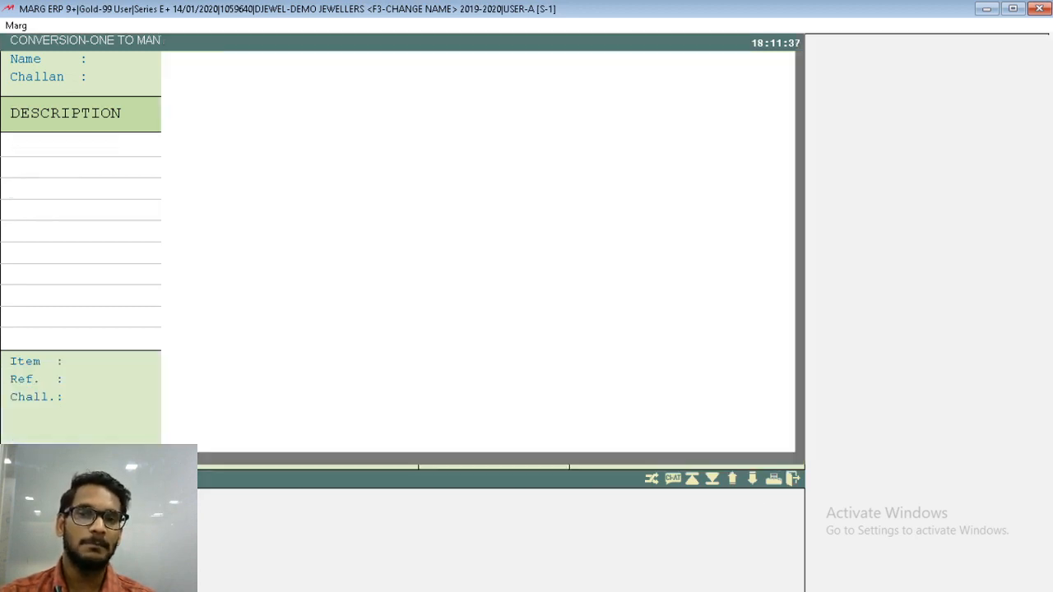
key(Escape)
Open the closing stock status and compare the GOLD ORNAMENT and GENTS RING weights and reference details.
click(713, 223)
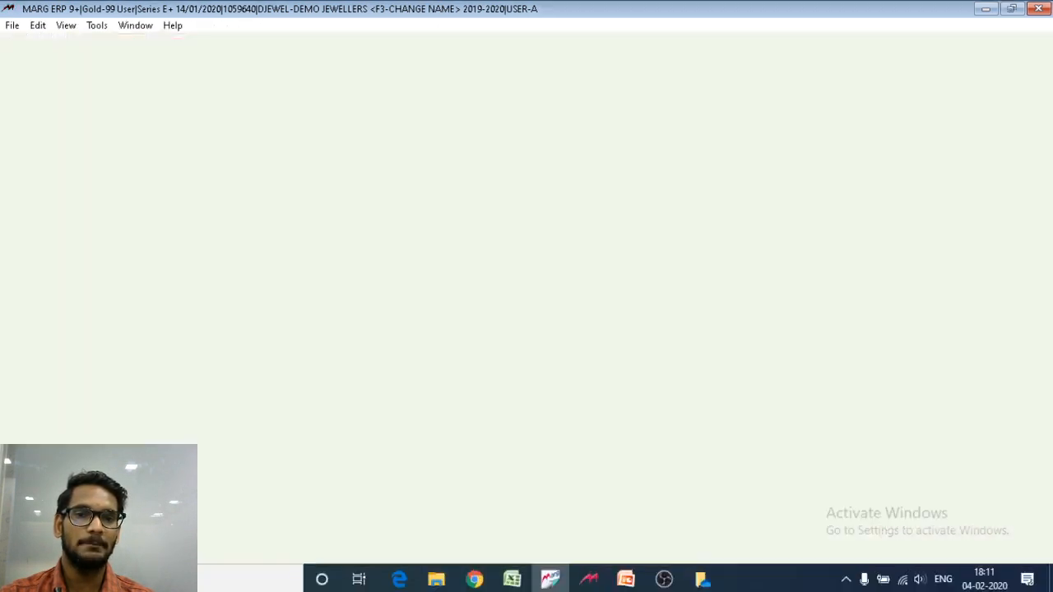
key(Down)
key(Down)
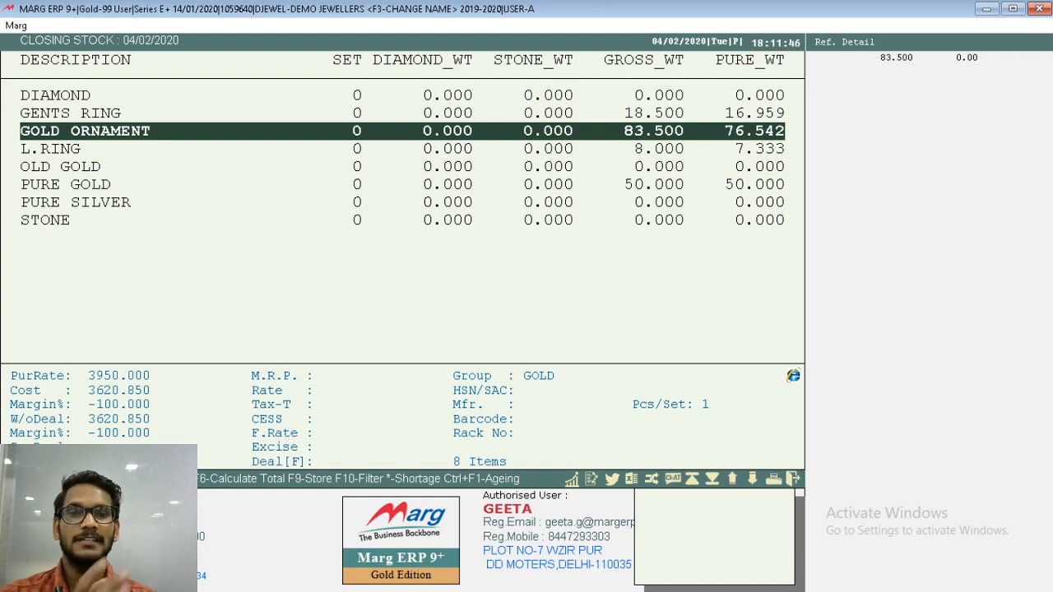
key(Up)
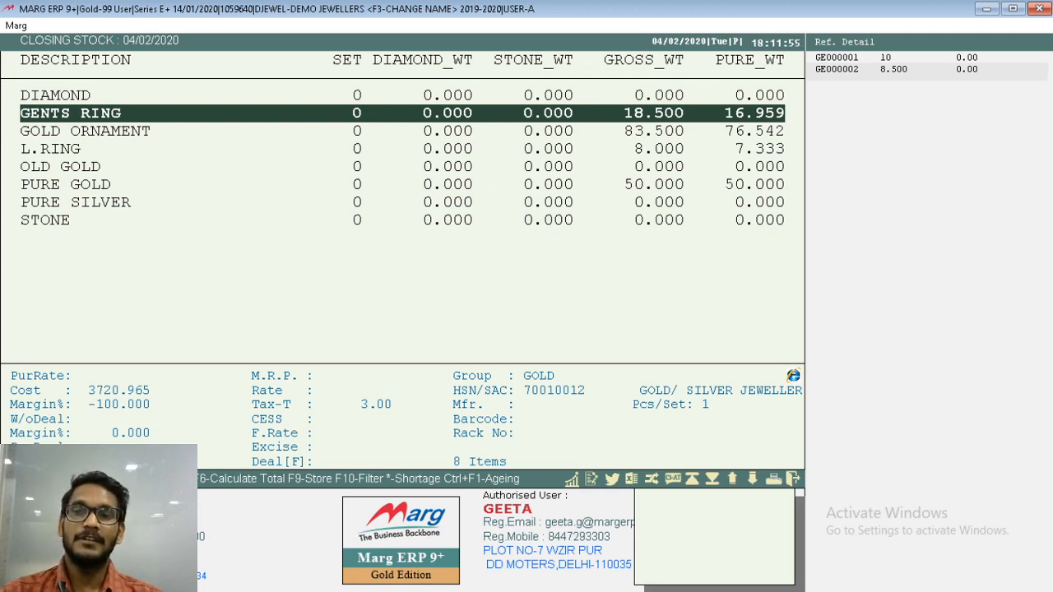
key(Return)
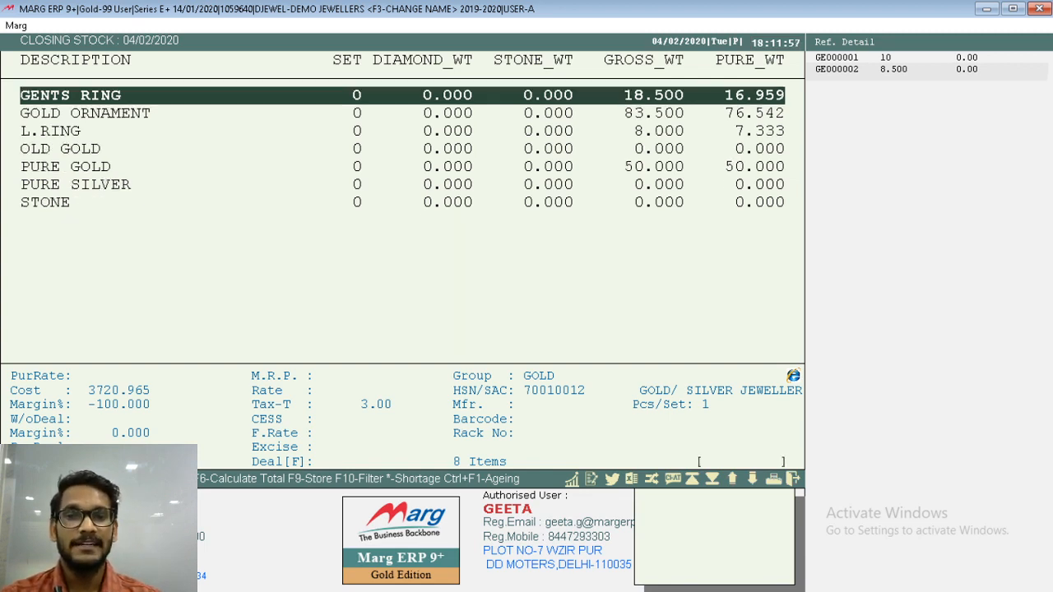
key(Down)
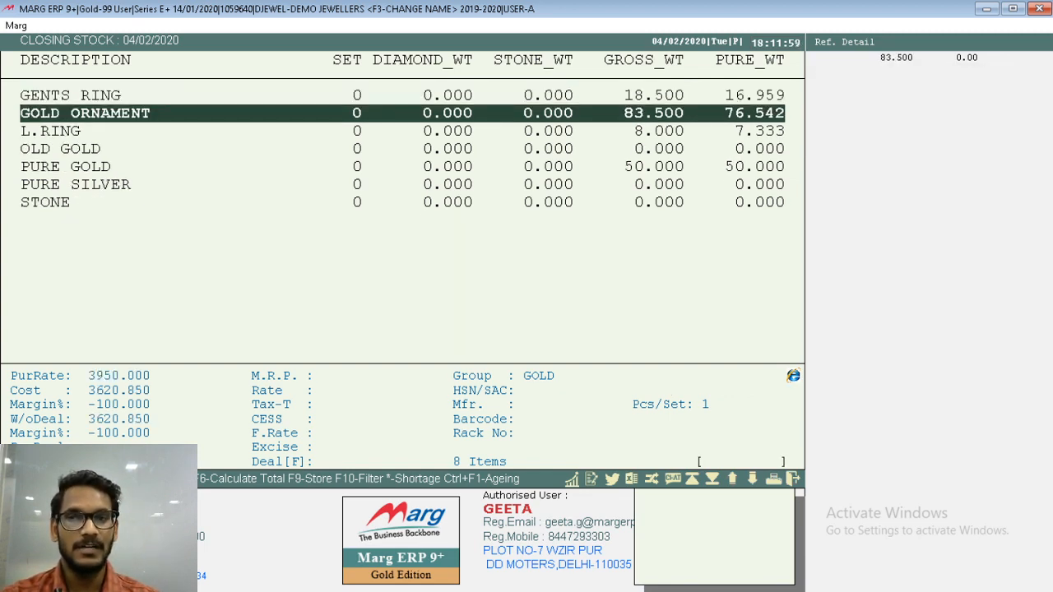
key(Up)
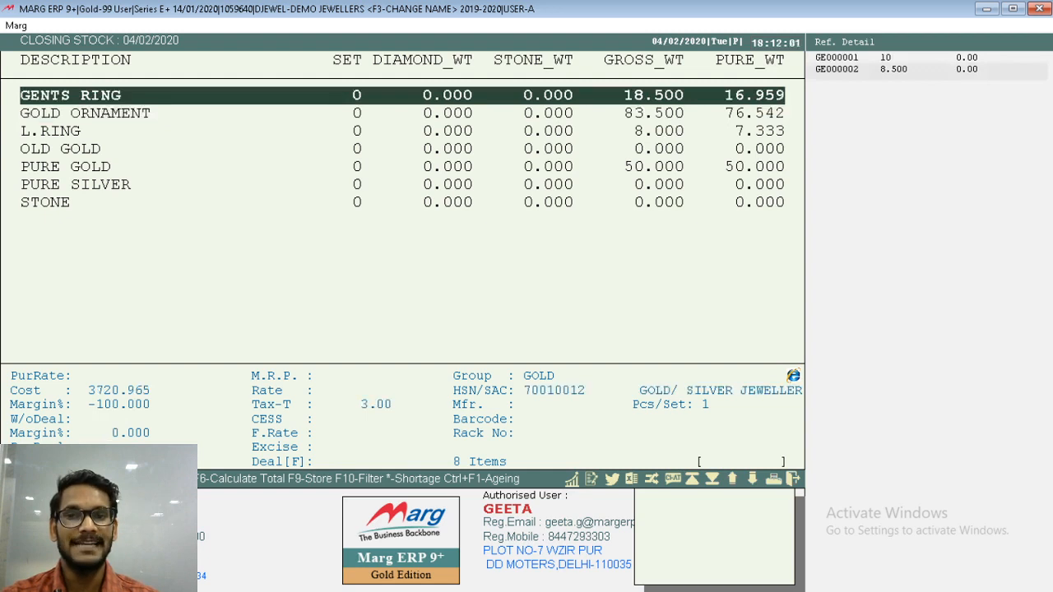
Open the reference details of GENTS RING, check the GE000001 and GE000002 barcode entries, and return to the closing stock list.
key(Return)
key(Right)
key(Return)
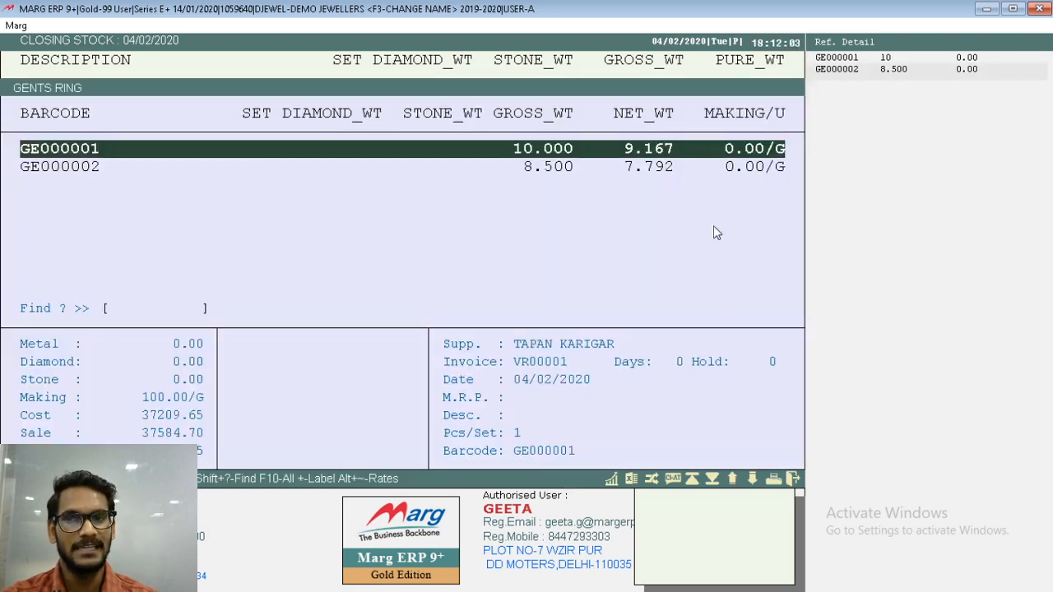
key(Down)
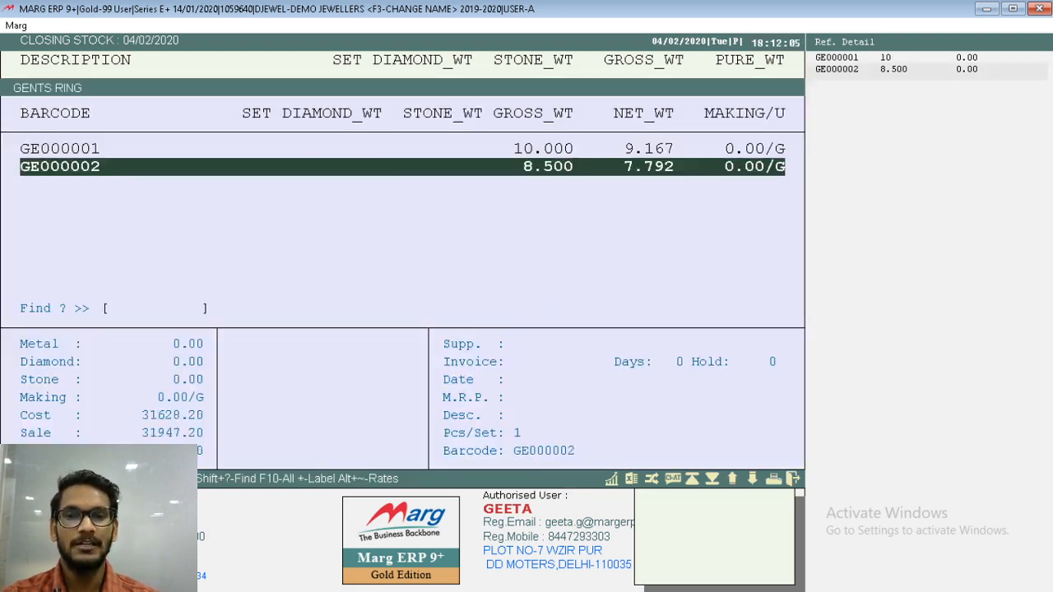
key(Escape)
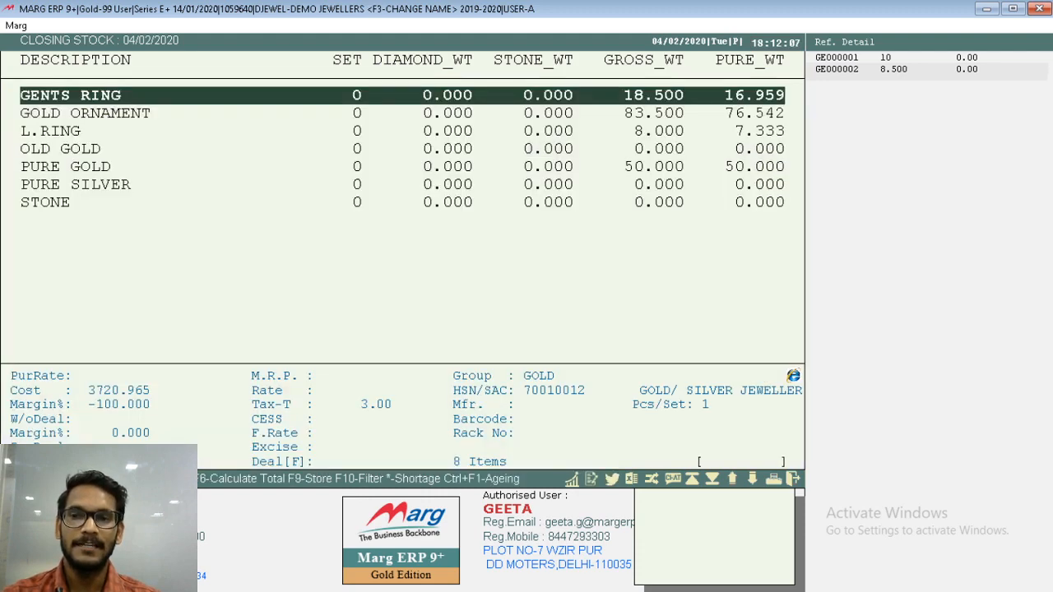
Open the reference details of L.RING to check the L004 barcode entry, and return to the closing stock list.
key(Down)
key(Down)
key(Return)
key(Right)
key(Return)
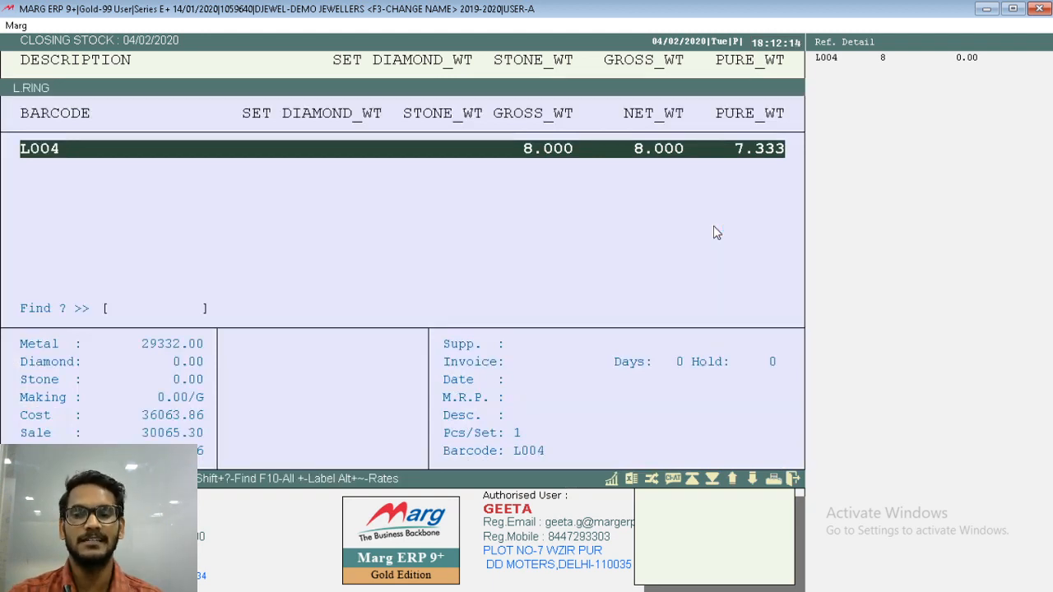
key(Escape)
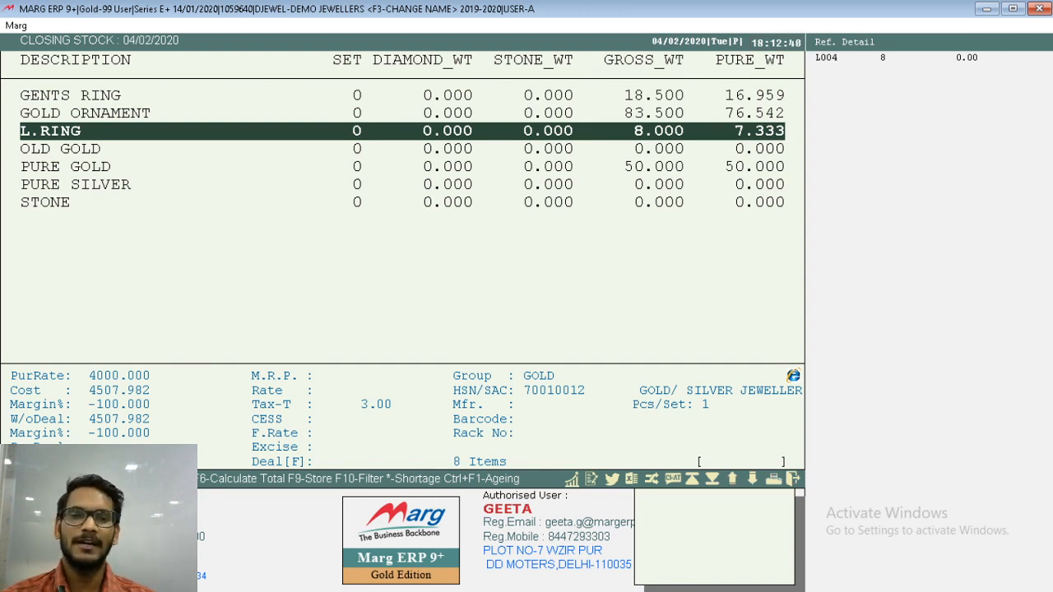
Review the L.RING reference details once more from the closing stock list.
key(Down)
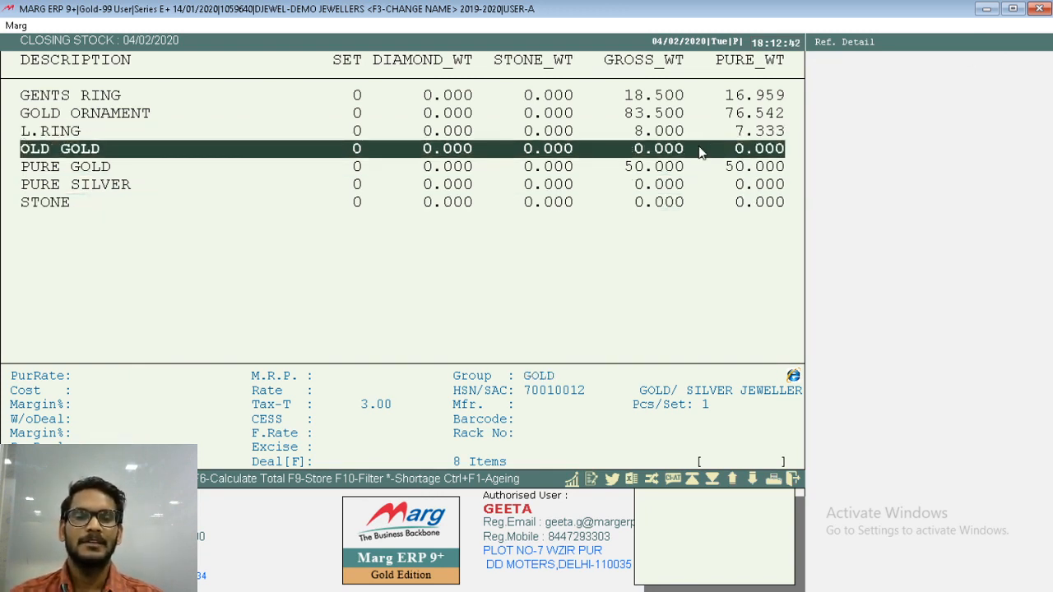
double_click(658, 136)
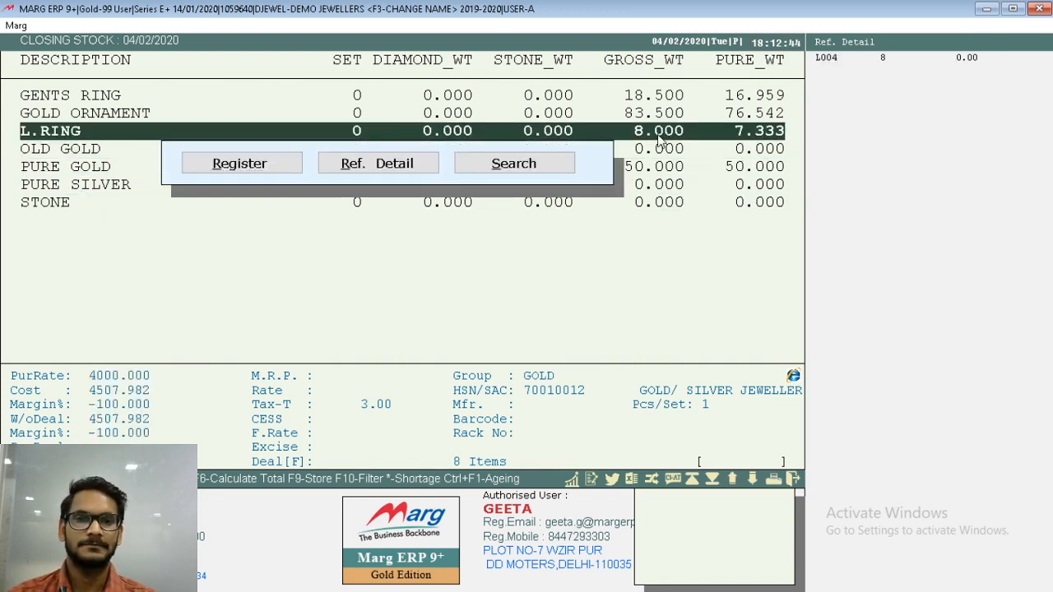
key(Right)
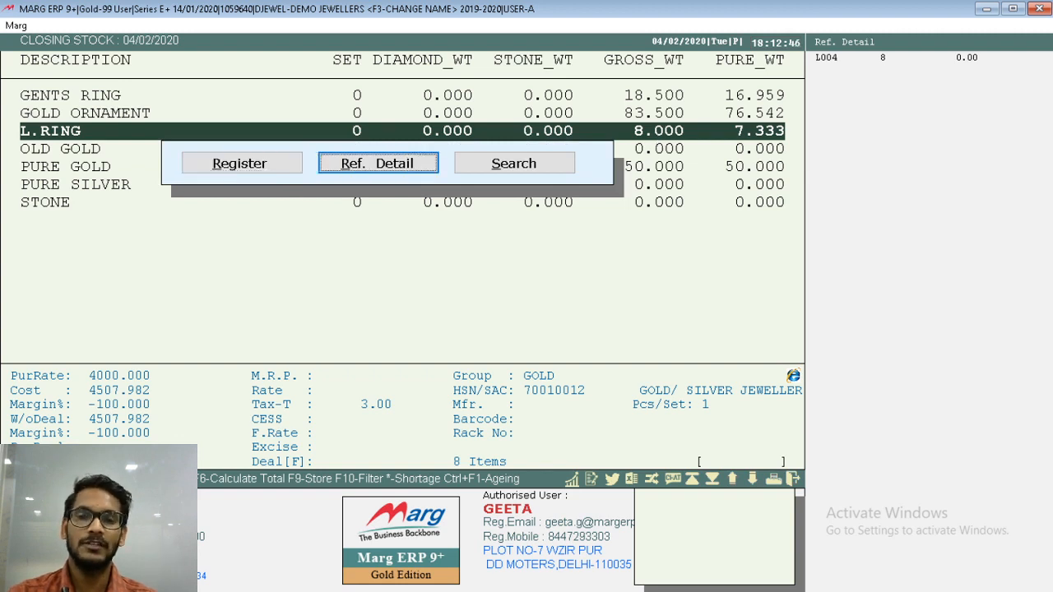
key(Return)
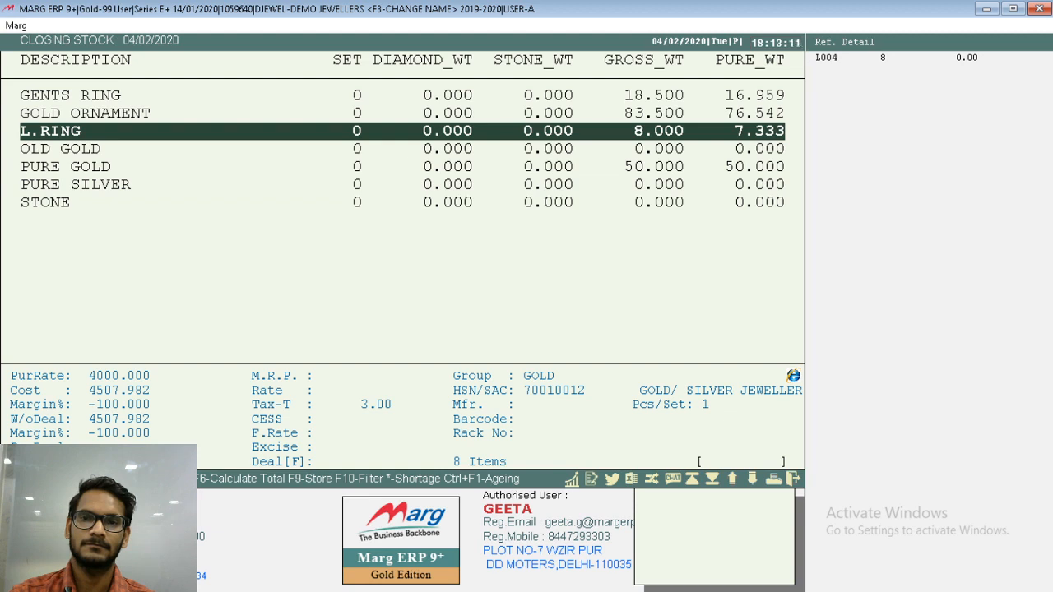
key(alt+m)
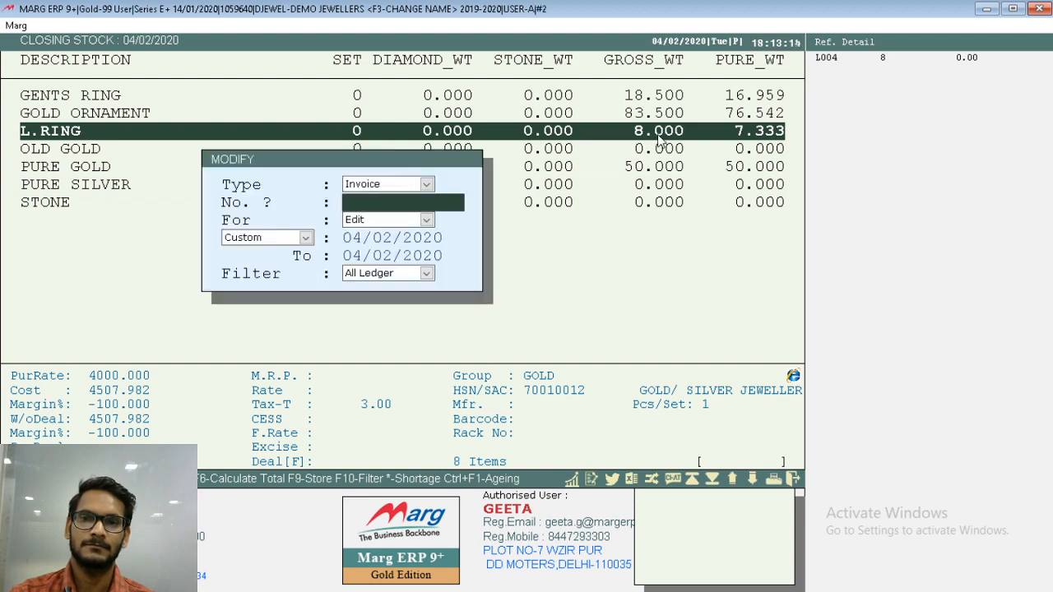
key(Escape)
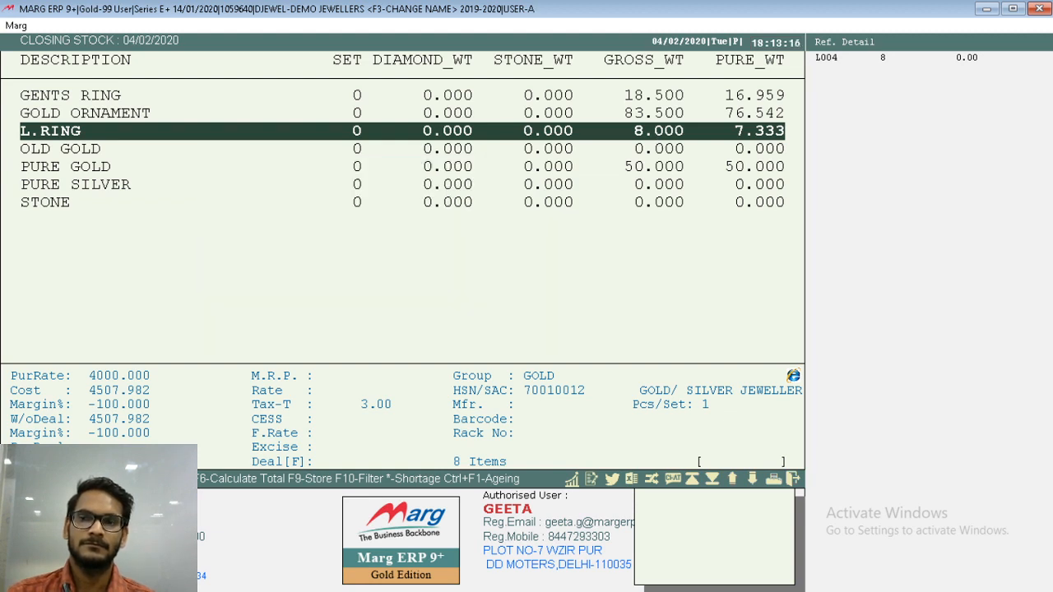